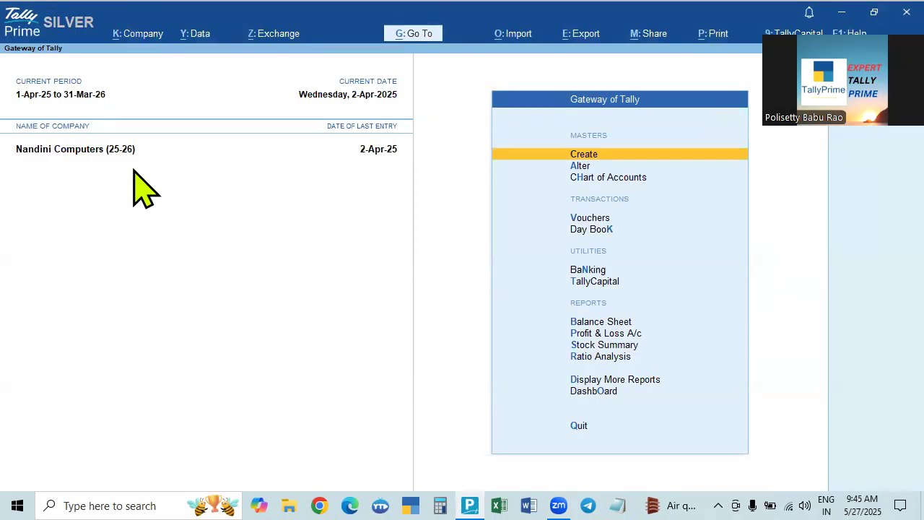
# - Open the company's alteration form and review its name, address, state, contact and base currency details
pyautogui.click(137, 38)
pyautogui.click(139, 72)
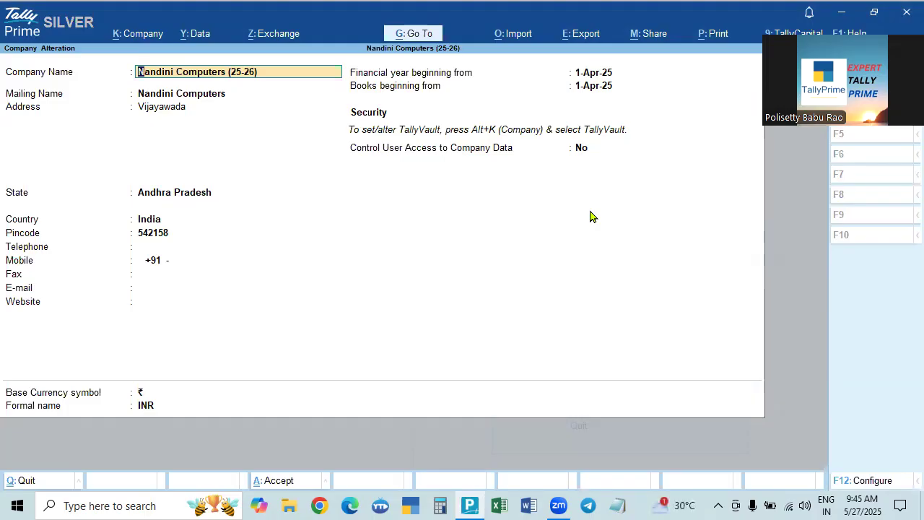
pyautogui.press('ctrl')
pyautogui.press('Return')
pyautogui.press('Return')
pyautogui.press('Return')
pyautogui.press('Return')
pyautogui.press('Return')
pyautogui.press('Return')
pyautogui.press('Return')
pyautogui.press('Return')
pyautogui.press('Return')
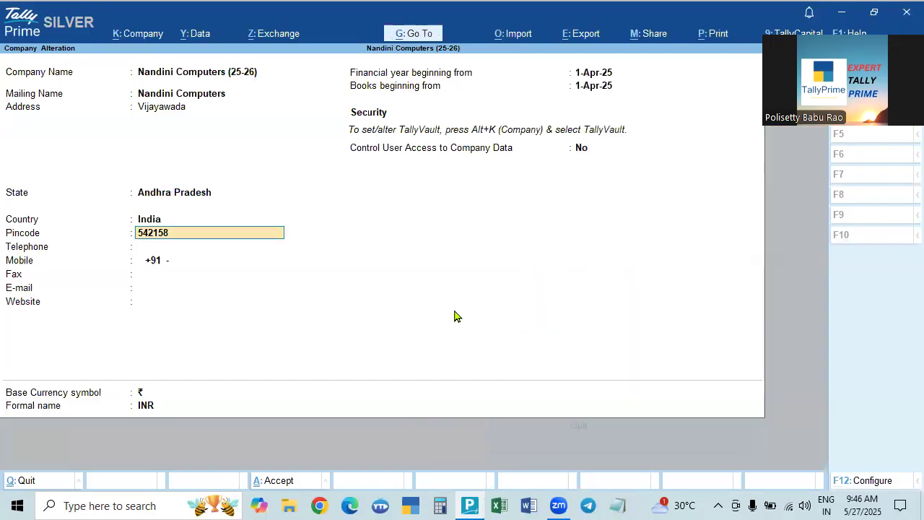
pyautogui.press('Return')
pyautogui.press('Return')
pyautogui.press('Return')
pyautogui.press('Return')
pyautogui.press('Return')
pyautogui.press('Return')
pyautogui.press('Return')
pyautogui.press('Return')
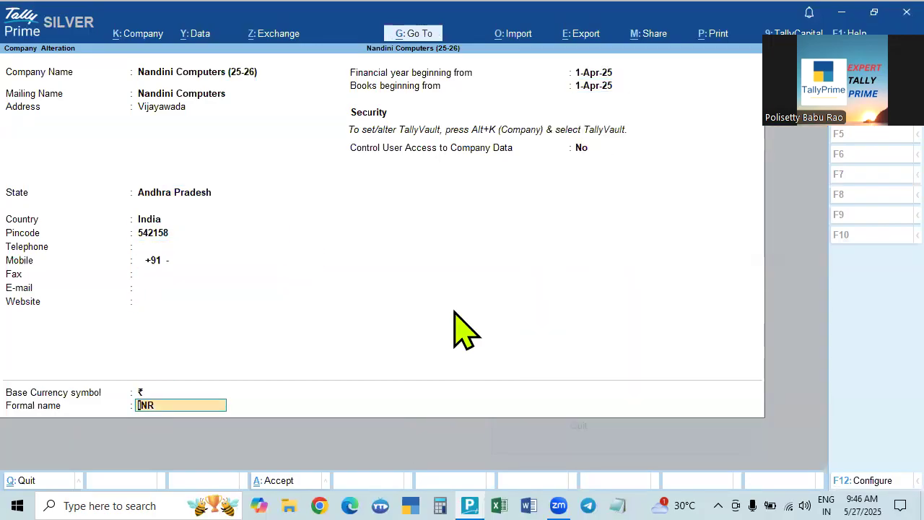
pyautogui.press('Return')
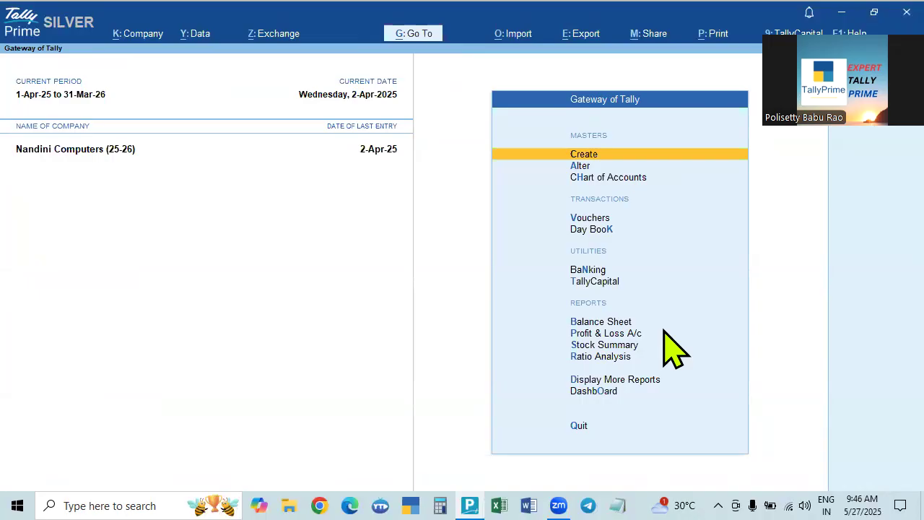
# - Open the company features and review the bill-wise entry, accounts-inventory integration and GST settings
pyautogui.press('F11')
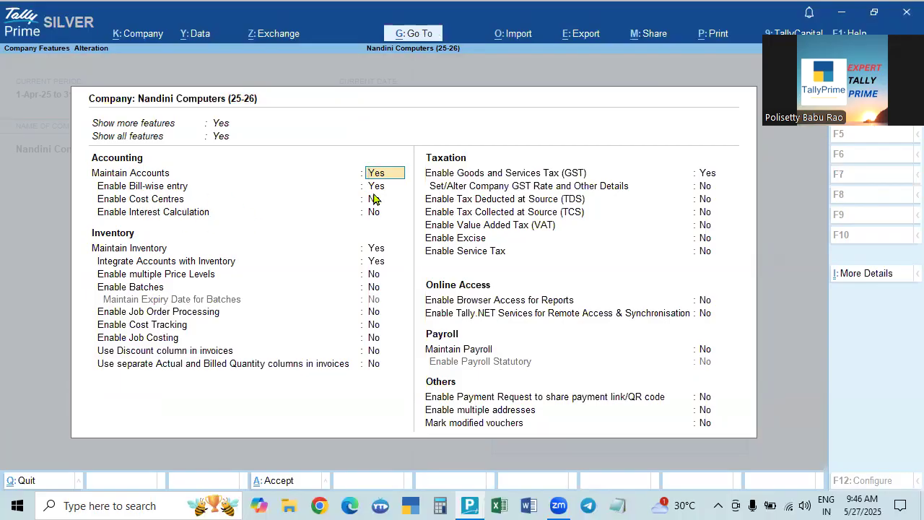
pyautogui.press('Return')
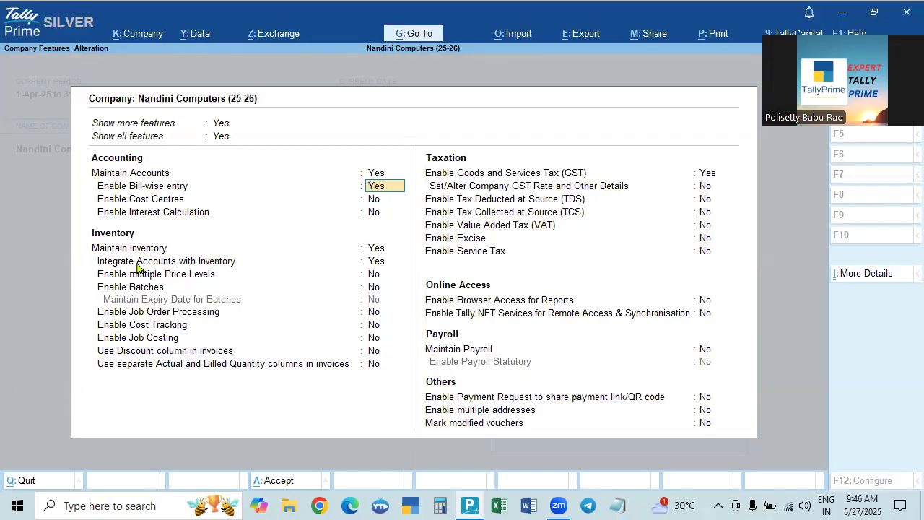
pyautogui.click(379, 262)
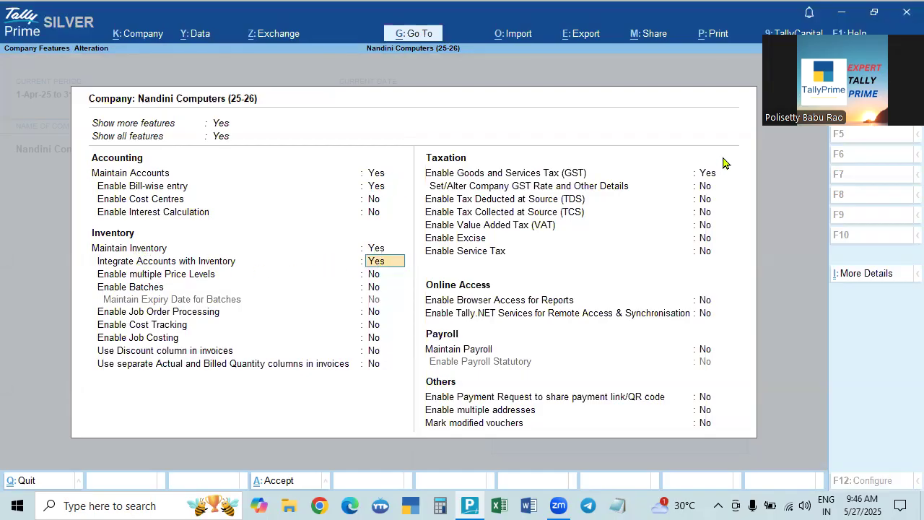
pyautogui.click(706, 174)
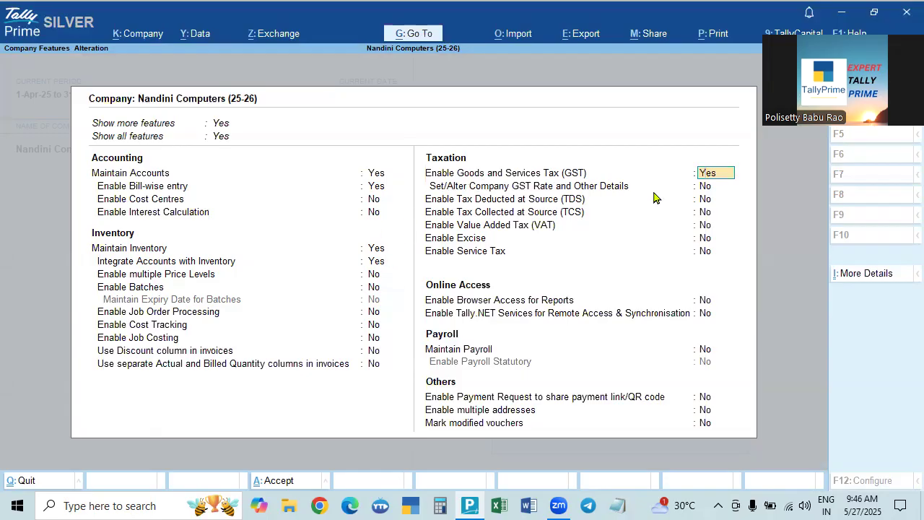
# - Review the company's GST registration type, GSTIN, GSTR-1 periodicity, filing mode and e-invoice details, and accept the GST details and company features
pyautogui.press('Return')
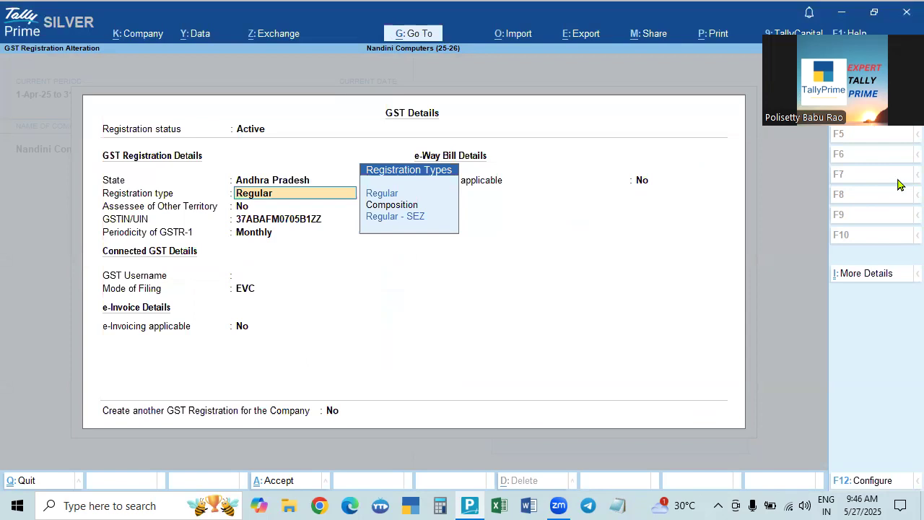
pyautogui.press('Return')
pyautogui.press('Return')
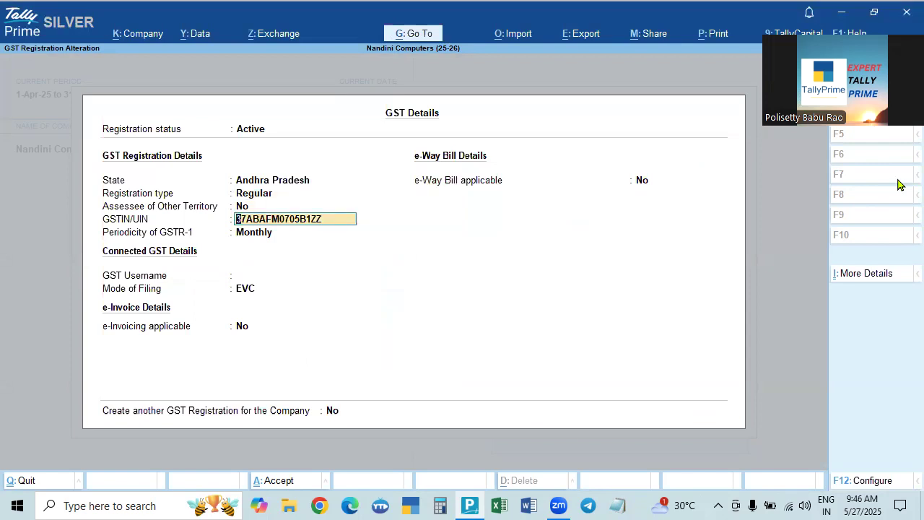
pyautogui.press('Return')
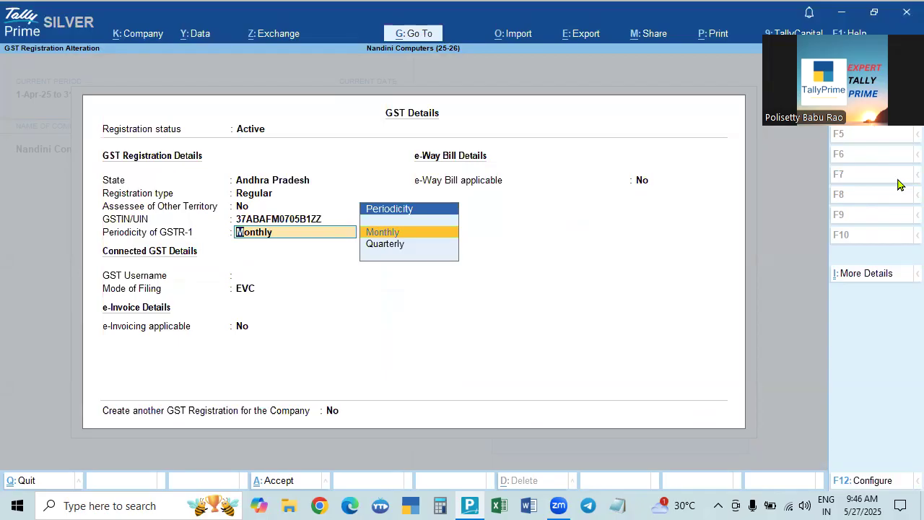
pyautogui.press('Return')
pyautogui.press('Return')
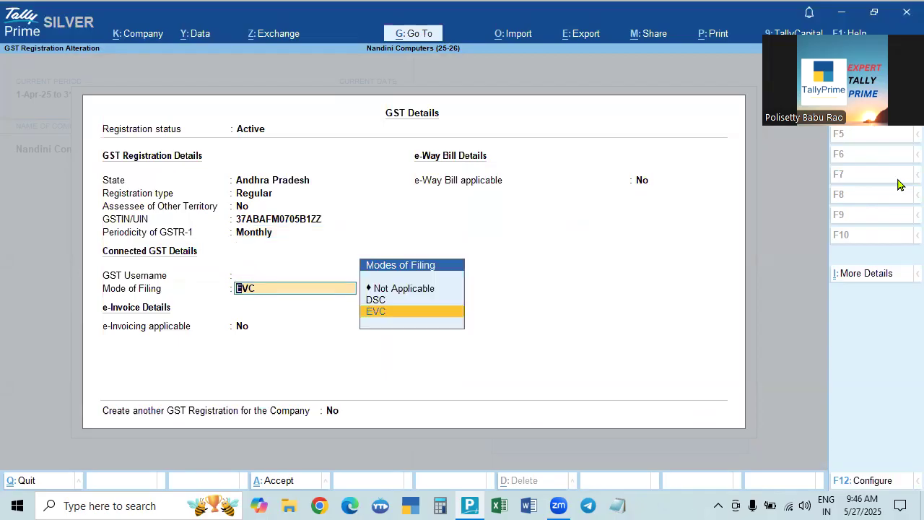
pyautogui.press('Return')
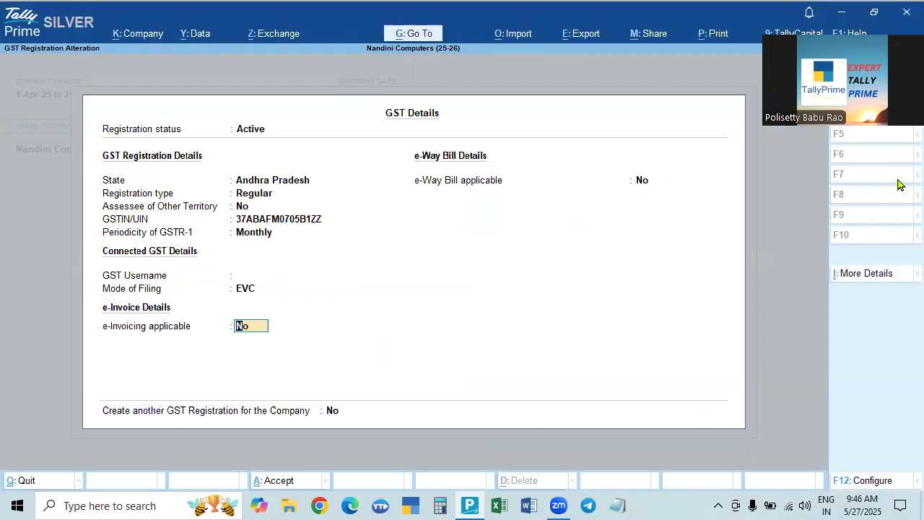
pyautogui.click(626, 181)
pyautogui.hotkey('ctrl', 'a')
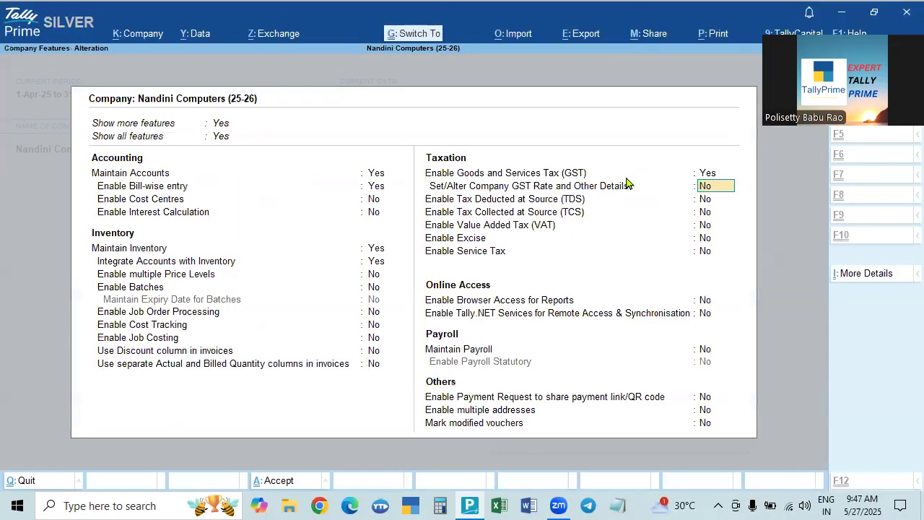
pyautogui.hotkey('ctrl', 'a')
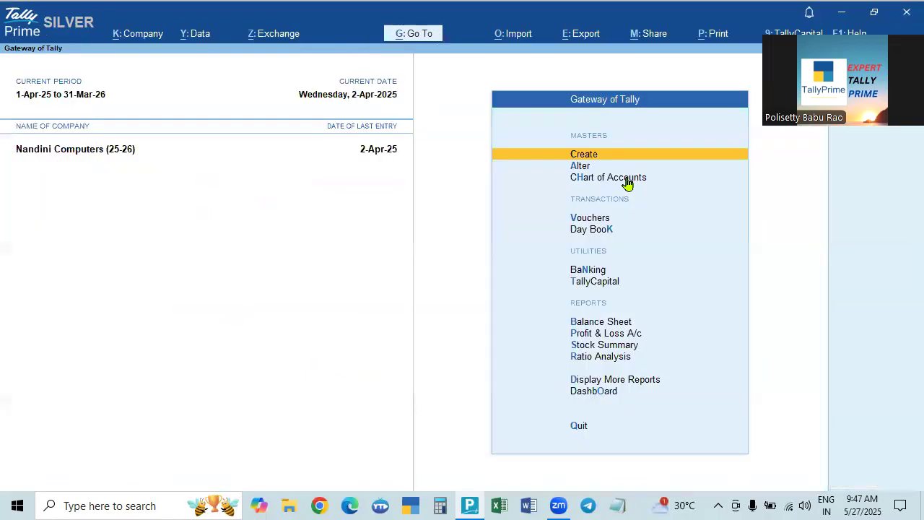
# - Browse the existing masters available for alteration and return to the Gateway of Tally
pyautogui.press('Down')
pyautogui.press('Down')
pyautogui.press('Down')
pyautogui.press('Up')
pyautogui.press('Up')
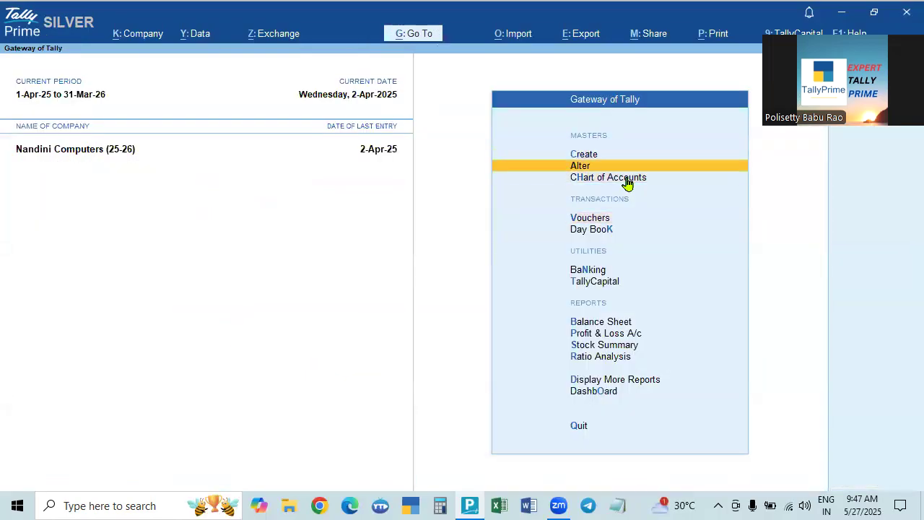
pyautogui.press('Return')
pyautogui.press('Down')
pyautogui.press('Return')
pyautogui.press('Down')
pyautogui.press('Down')
pyautogui.press('Down')
pyautogui.press('Down')
pyautogui.press('Down')
pyautogui.press('Down')
pyautogui.press('Down')
pyautogui.press('Up')
pyautogui.press('Up')
pyautogui.press('Up')
pyautogui.press('Up')
pyautogui.press('Up')
pyautogui.press('Escape')
pyautogui.press('Down')
pyautogui.press('Down')
pyautogui.press('Down')
pyautogui.press('Down')
pyautogui.press('Down')
pyautogui.press('Down')
pyautogui.press('Return')
pyautogui.press('Down')
pyautogui.press('Down')
pyautogui.press('Down')
pyautogui.press('Down')
pyautogui.press('Down')
pyautogui.press('Down')
pyautogui.press('Escape')
pyautogui.press('Escape')
pyautogui.press('Down')
pyautogui.press('Down')
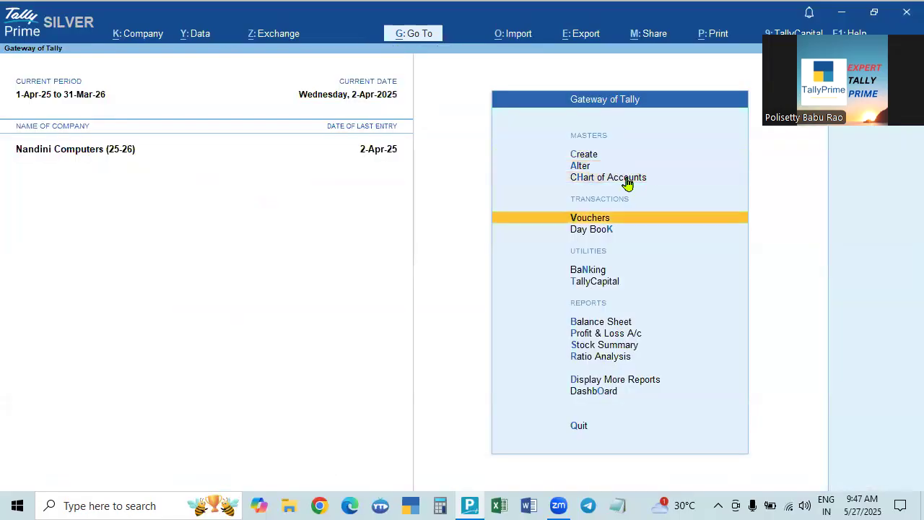
pyautogui.press('Return')
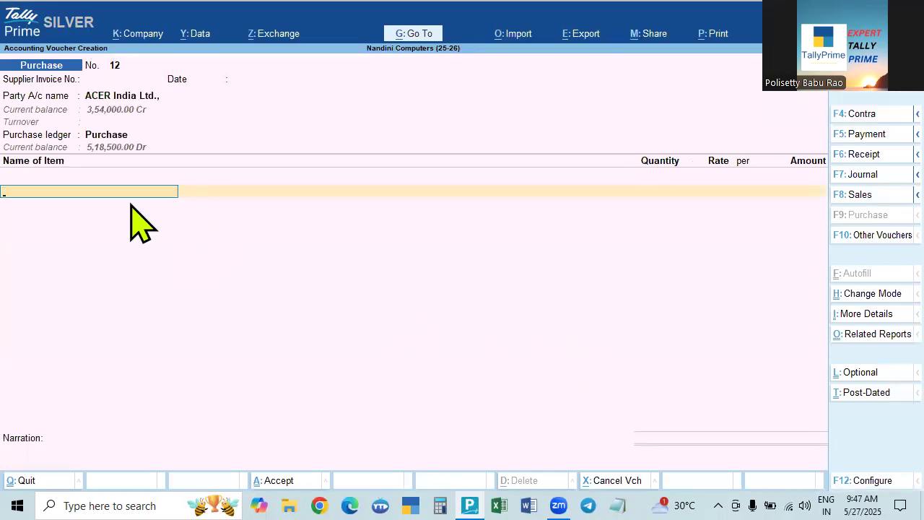
pyautogui.press('Escape')
pyautogui.press('y')
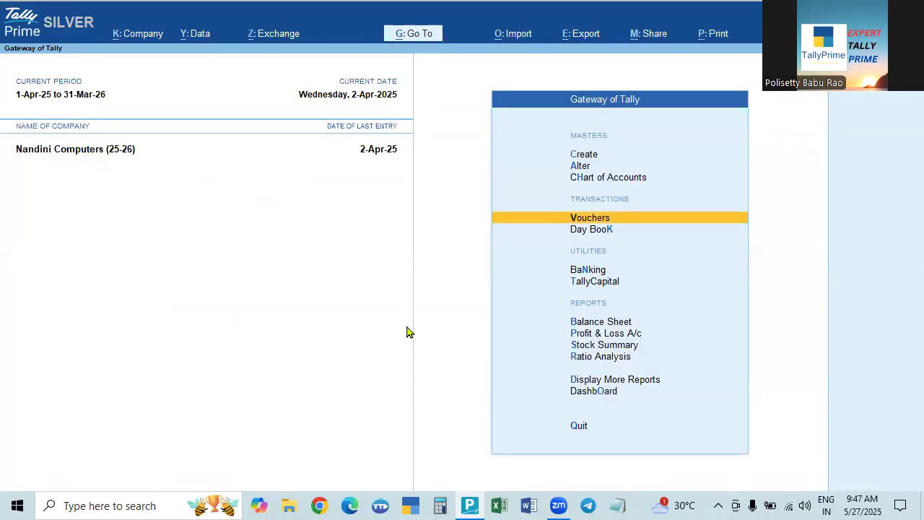
# - Start a sales voucher for the party H P Shoppee, accept its dispatch and party details, and choose the Sales ledger
pyautogui.press('Return')
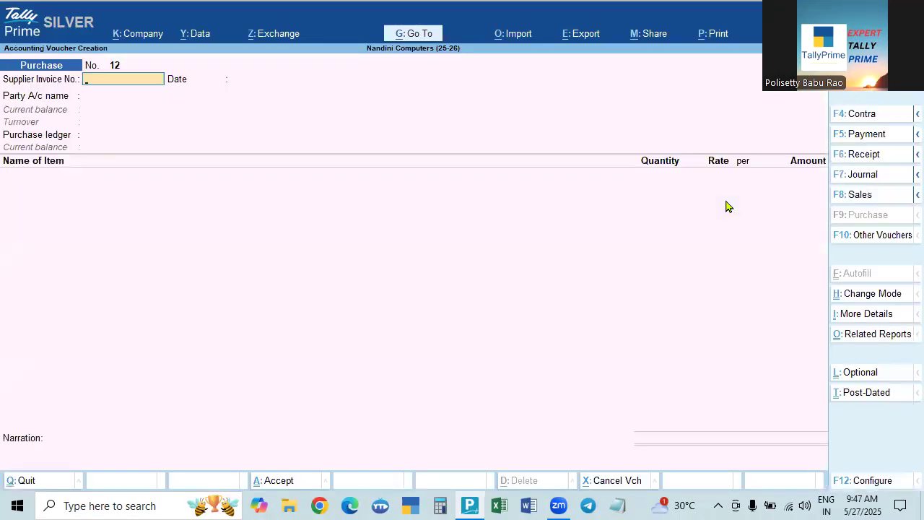
pyautogui.press('F8')
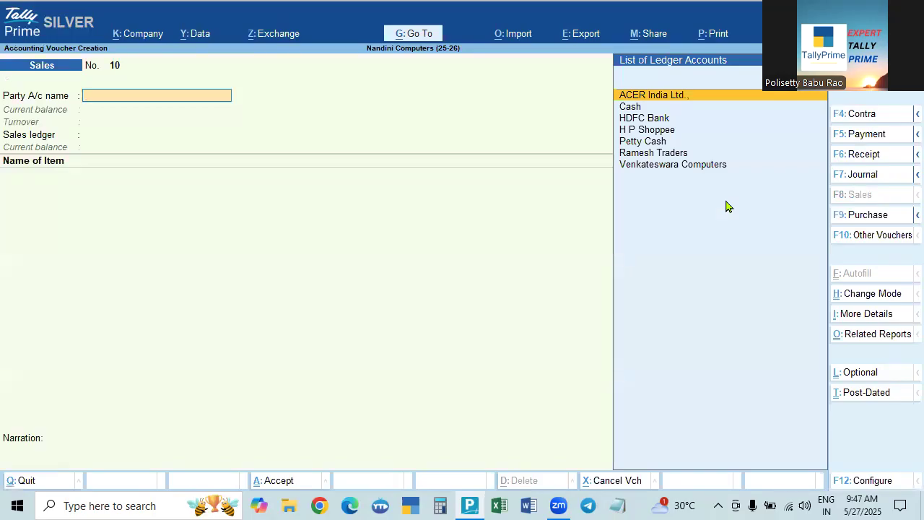
pyautogui.press('Down')
pyautogui.press('Down')
pyautogui.press('Down')
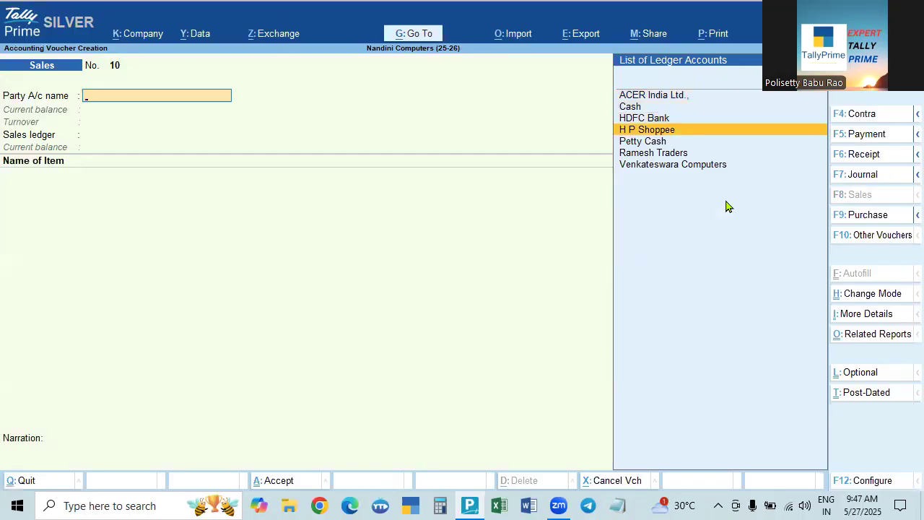
pyautogui.press('Return')
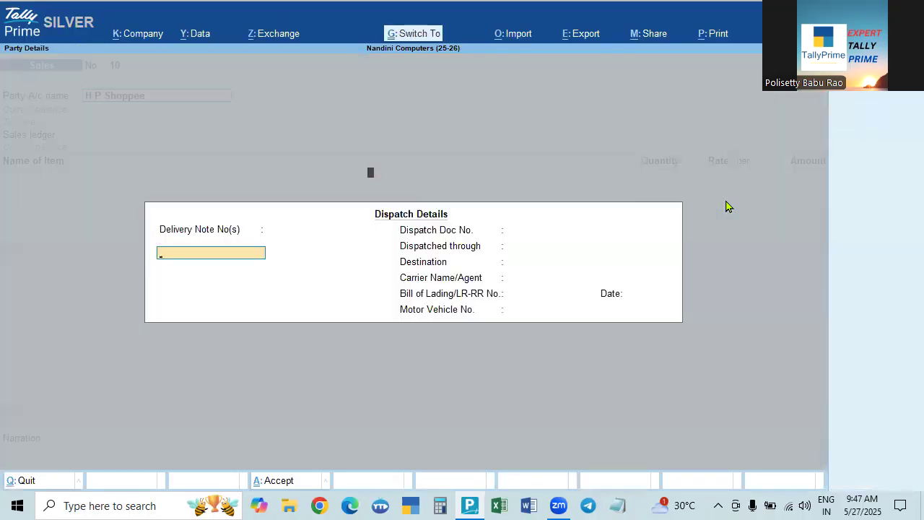
pyautogui.hotkey('ctrl', 'a')
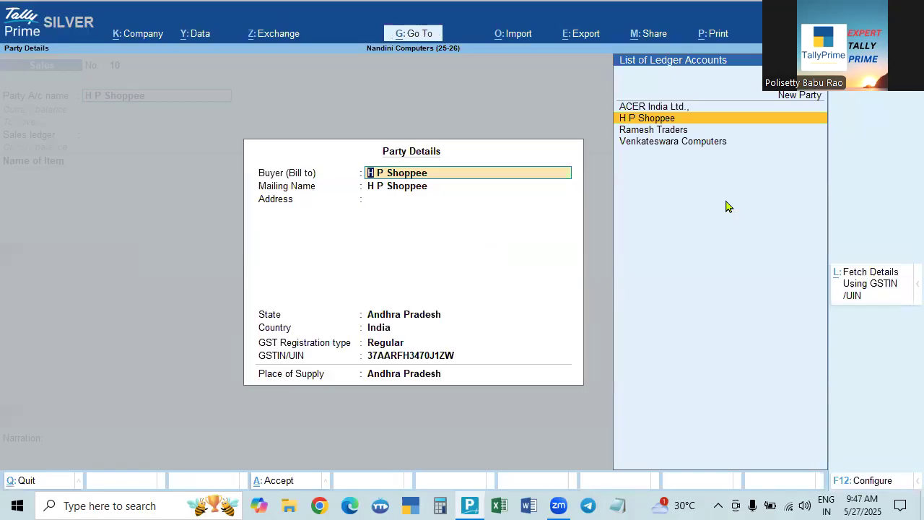
pyautogui.hotkey('ctrl', 'a')
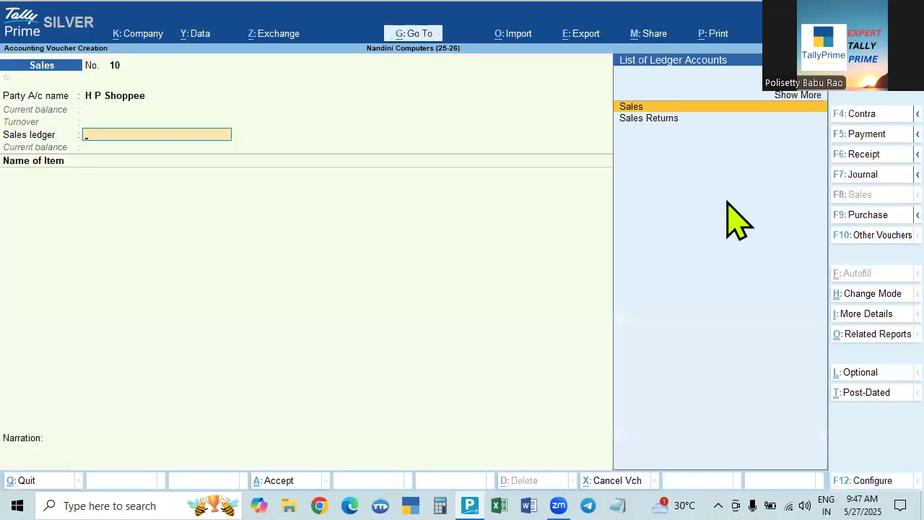
pyautogui.press('Return')
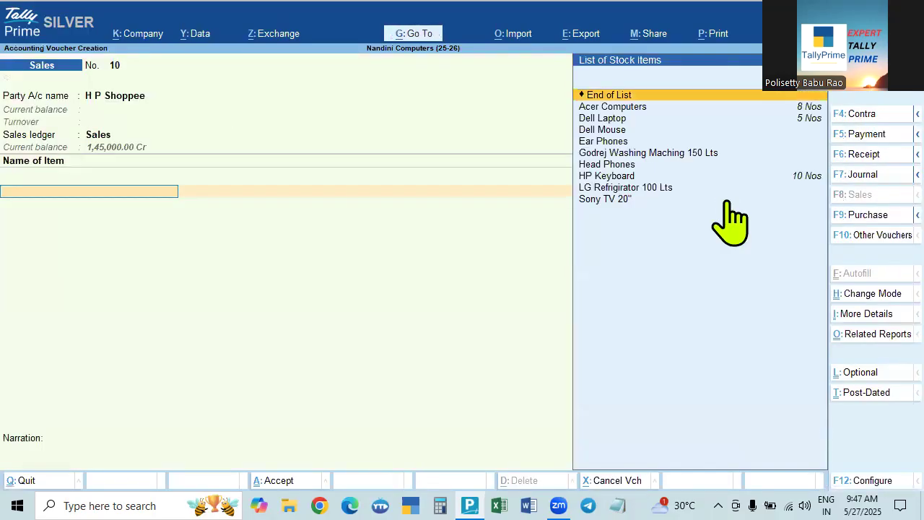
# - Look through the list of stock items available for the sales voucher
pyautogui.press('Down')
pyautogui.press('Down')
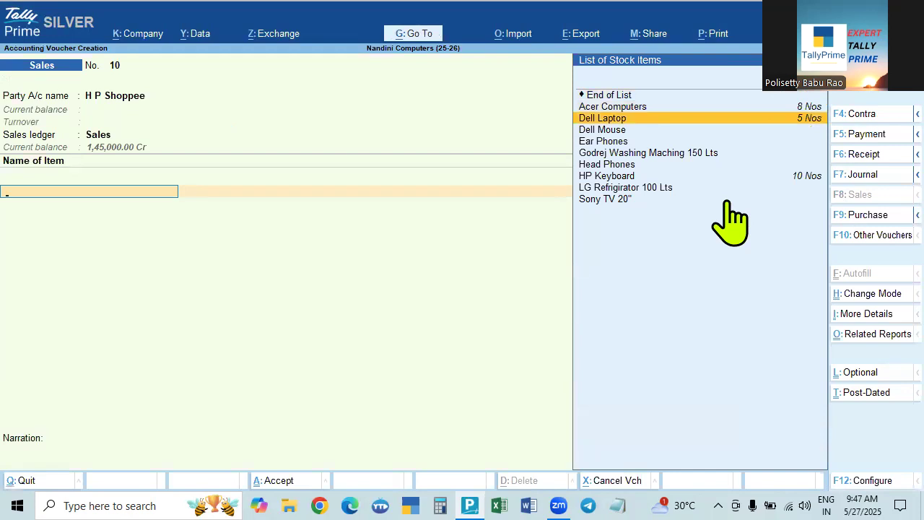
pyautogui.press('Down')
pyautogui.press('Down')
pyautogui.press('Down')
pyautogui.press('Down')
pyautogui.press('Down')
pyautogui.press('Up')
pyautogui.press('Up')
pyautogui.press('Down')
pyautogui.press('Down')
pyautogui.press('Up')
pyautogui.press('Up')
pyautogui.press('Up')
pyautogui.press('Up')
pyautogui.press('Up')
pyautogui.press('Up')
pyautogui.press('Down')
pyautogui.press('Down')
pyautogui.press('Down')
pyautogui.press('Down')
pyautogui.press('Down')
pyautogui.press('Down')
pyautogui.press('Down')
pyautogui.press('Down')
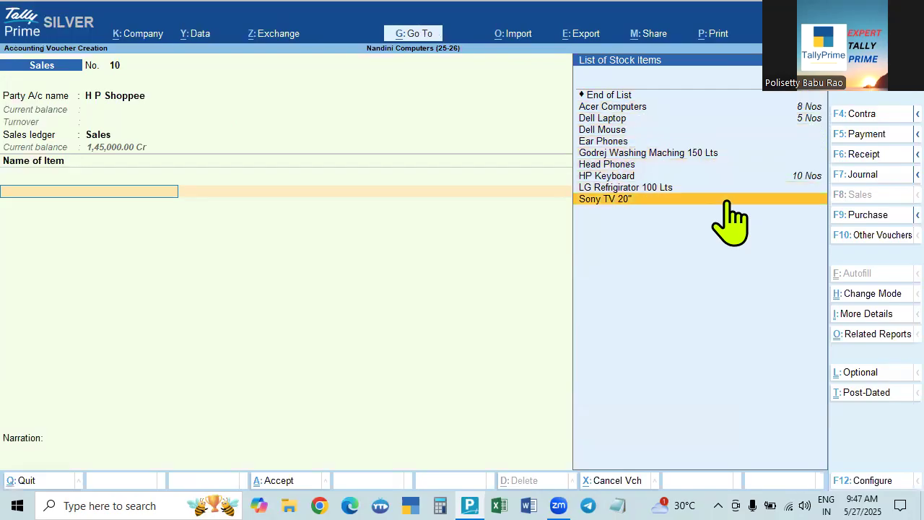
# - Add Dell Laptop to the sales voucher with a quantity of 1 Nos at a rate of 35,000
pyautogui.press('Up')
pyautogui.press('Up')
pyautogui.press('Up')
pyautogui.press('Up')
pyautogui.press('Up')
pyautogui.press('Up')
pyautogui.press('Up')
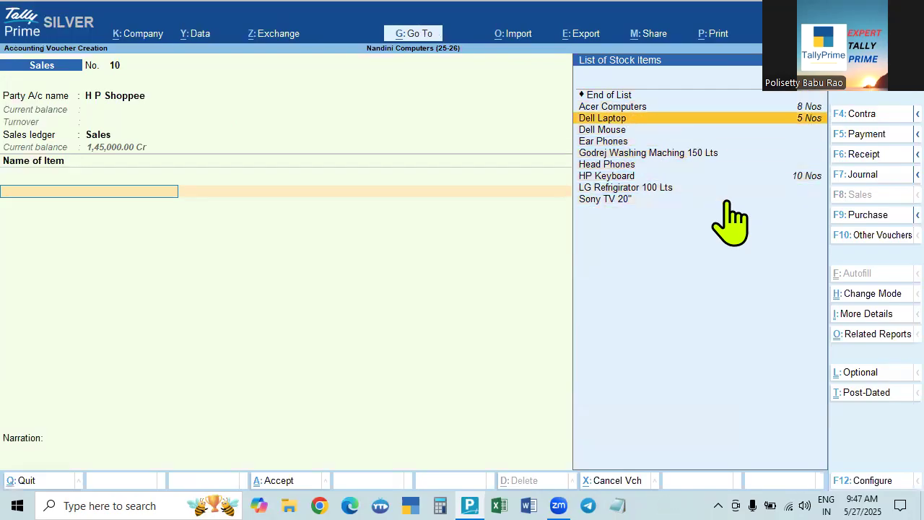
pyautogui.press('Return')
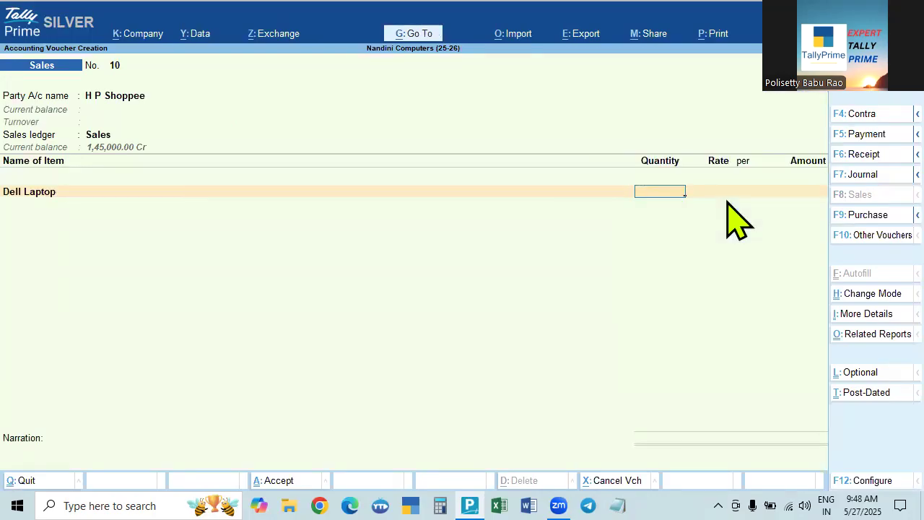
pyautogui.press('Return')
pyautogui.press('BackSpace')
pyautogui.write('35000')
pyautogui.press('Return')
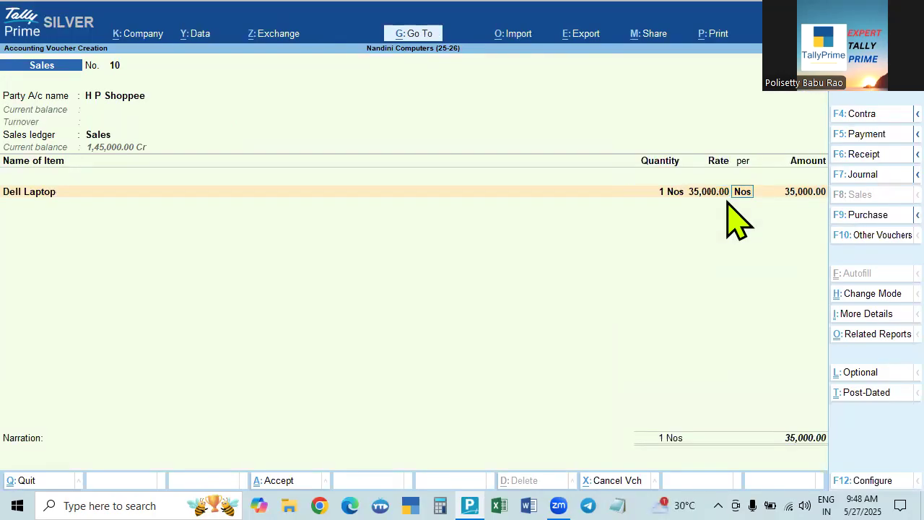
pyautogui.press('Return')
pyautogui.press('Return')
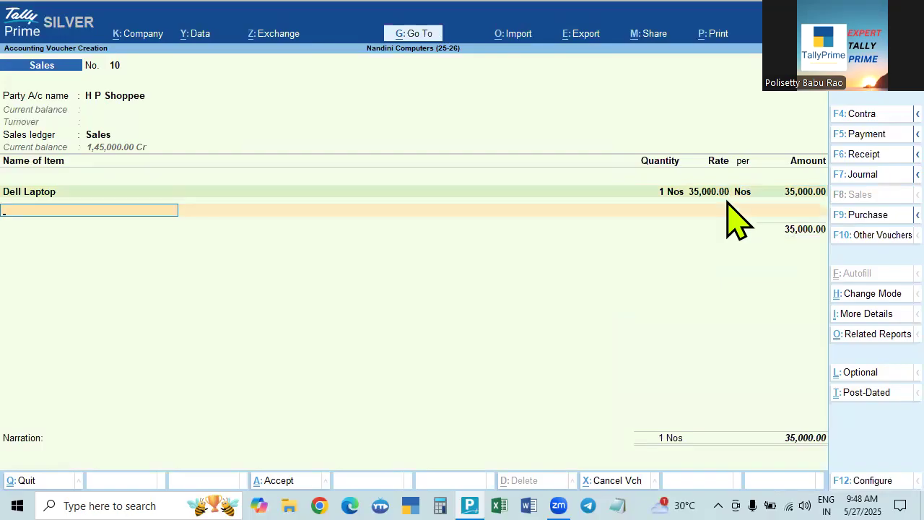
pyautogui.press('Return')
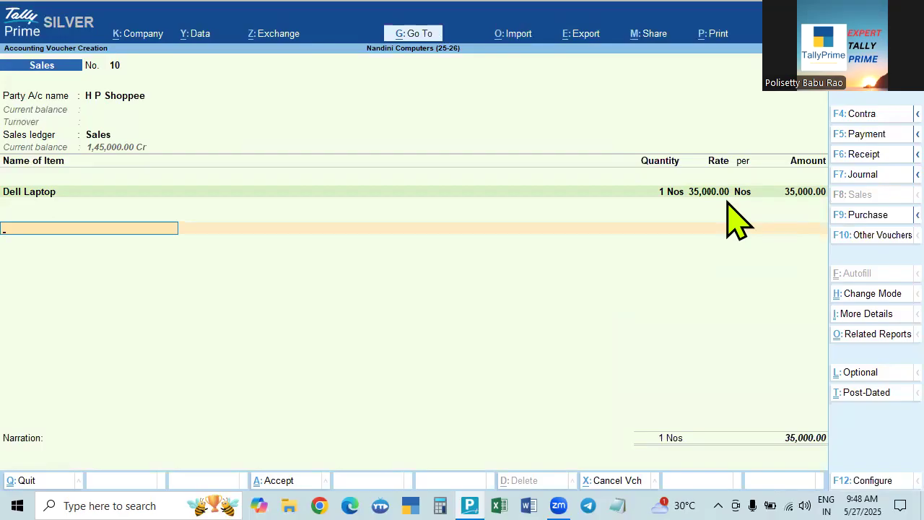
pyautogui.press('BackSpace')
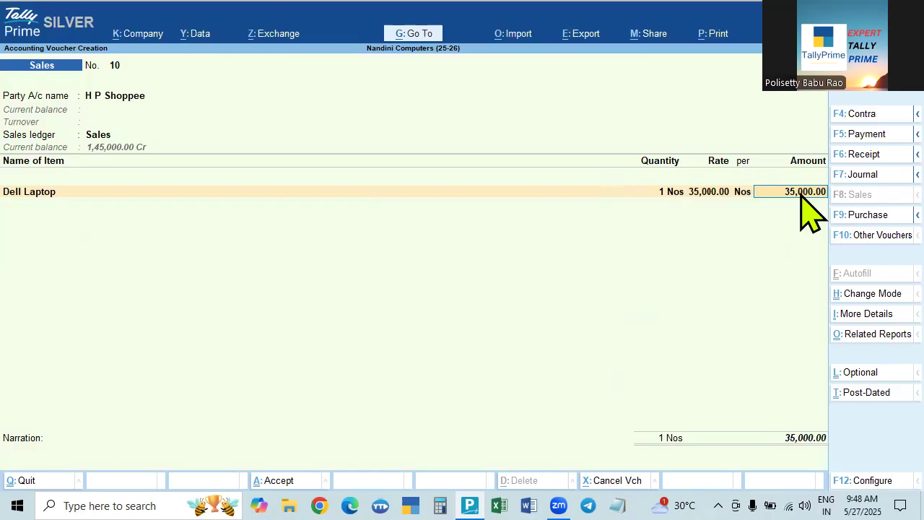
pyautogui.press('Return')
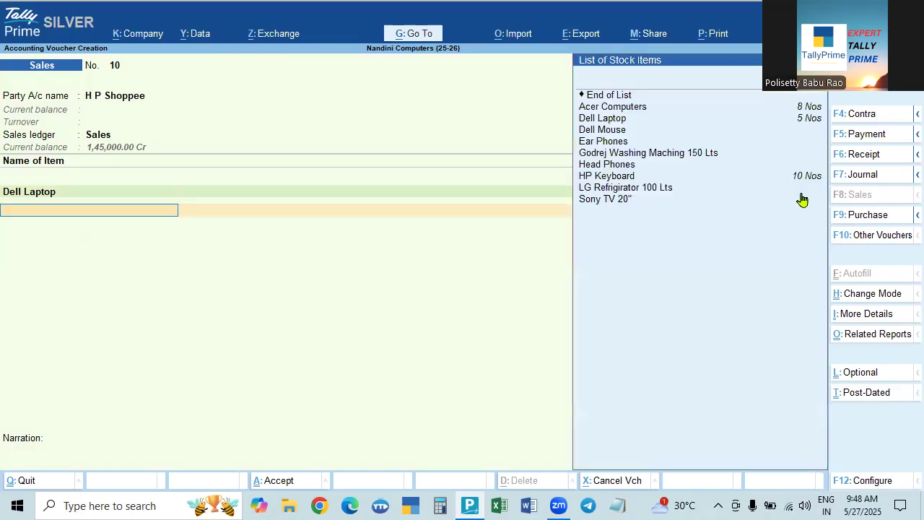
# - Add Dell Mouse to the sales voucher with a quantity of 2 Nos at a rate of 750
pyautogui.press('Down')
pyautogui.press('Down')
pyautogui.press('Down')
pyautogui.press('Down')
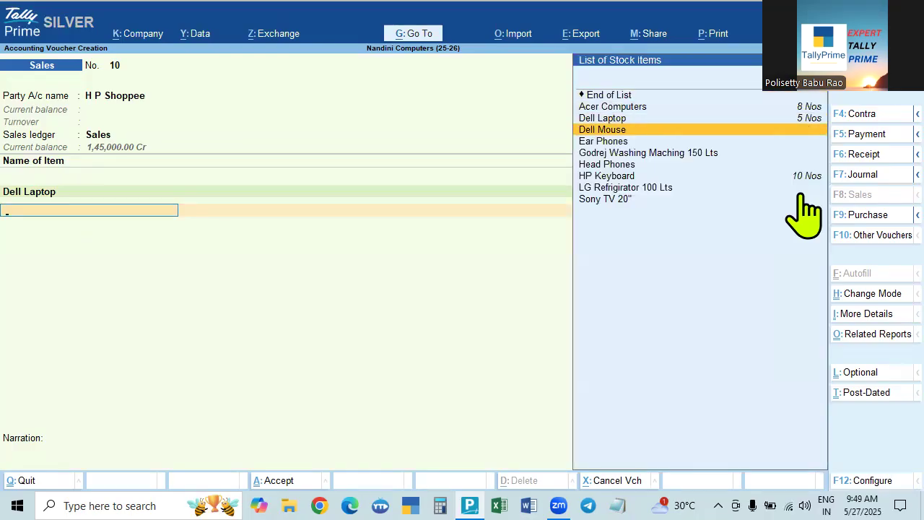
pyautogui.press('Return')
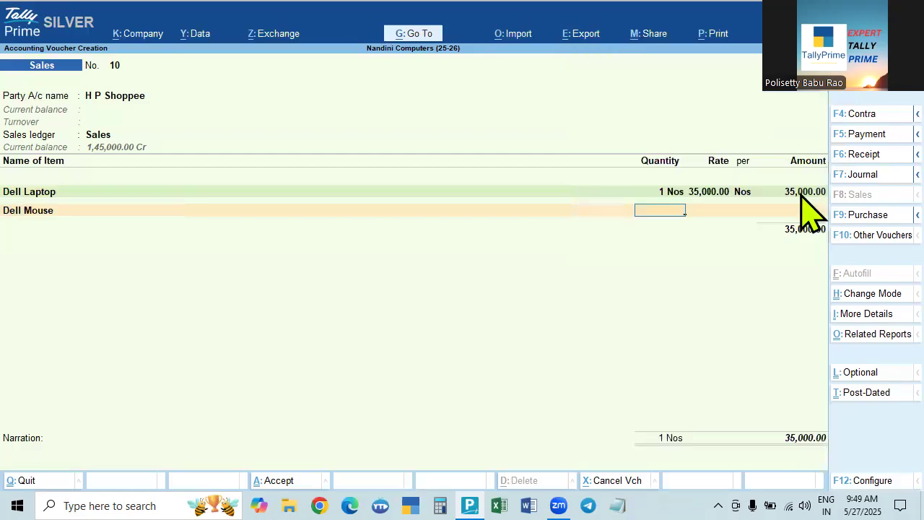
pyautogui.write('2')
pyautogui.press('Return')
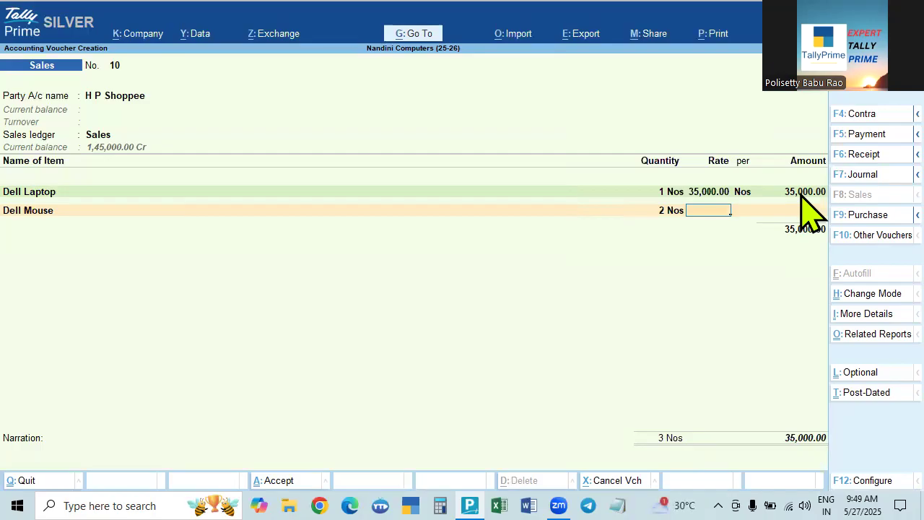
pyautogui.write('750')
pyautogui.press('Return')
pyautogui.press('Return')
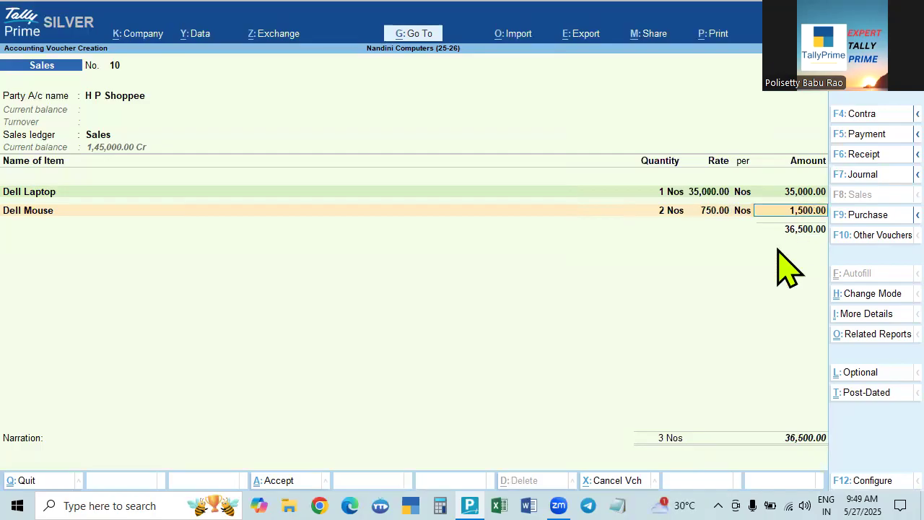
pyautogui.press('Return')
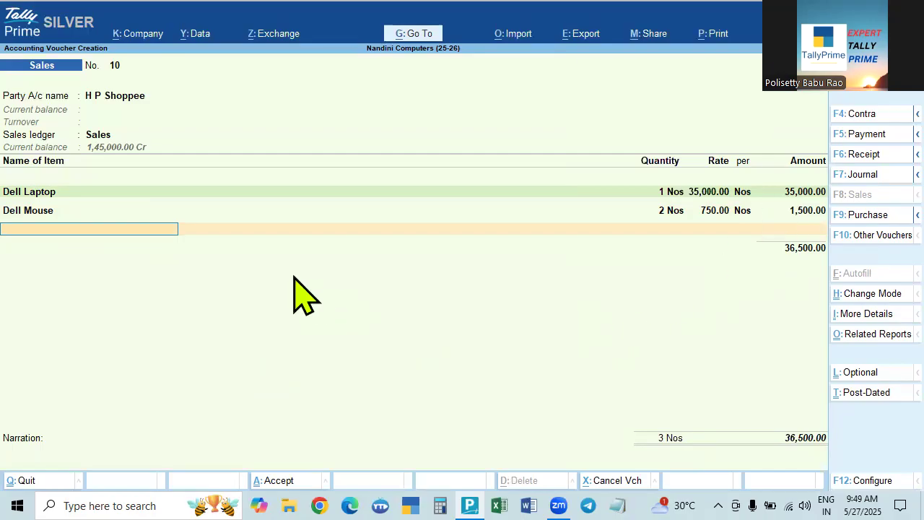
# - Discard the unfinished sales voucher and open a new blank one from the Gateway of Tally
pyautogui.press('Escape')
pyautogui.press('Return')
pyautogui.press('Up')
pyautogui.press('Up')
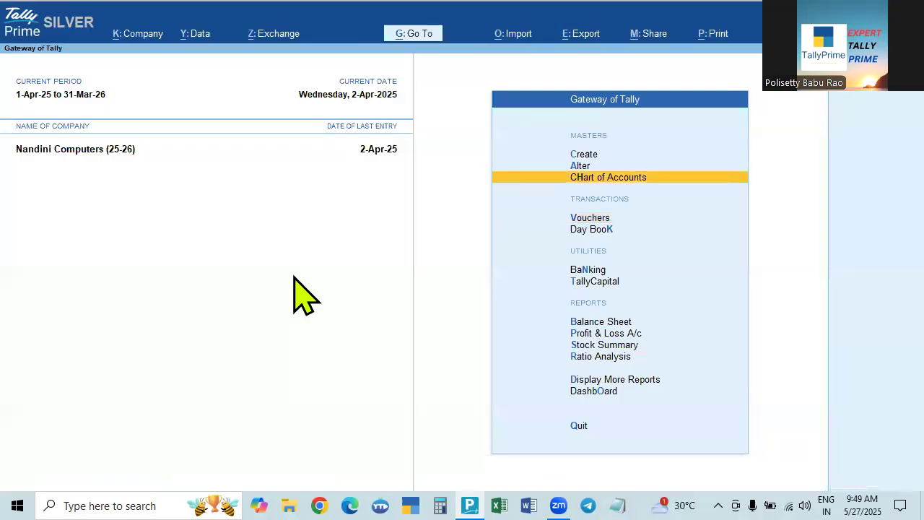
pyautogui.press('Down')
pyautogui.press('Down')
pyautogui.press('Down')
pyautogui.press('Up')
pyautogui.press('Return')
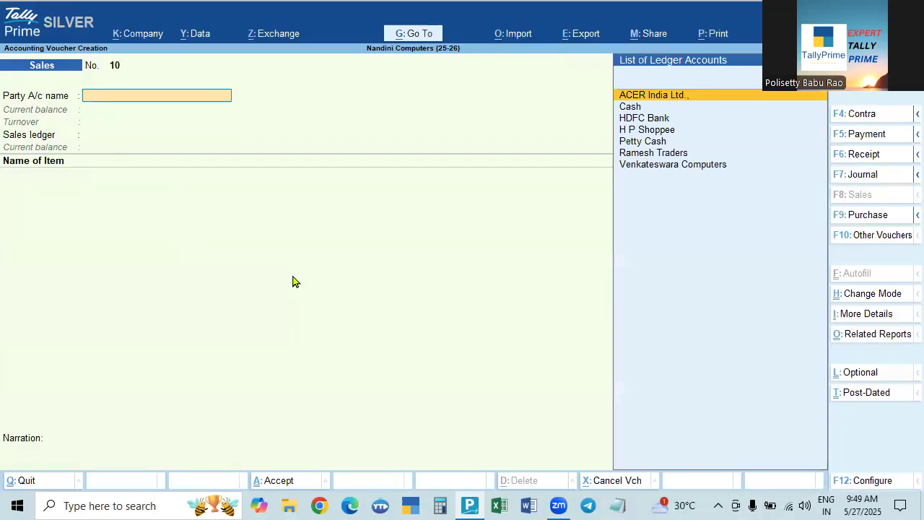
# - Select H P Shoppee as the party, accept its dispatch and party details, and keep Sales as the sales ledger
pyautogui.write('hp')
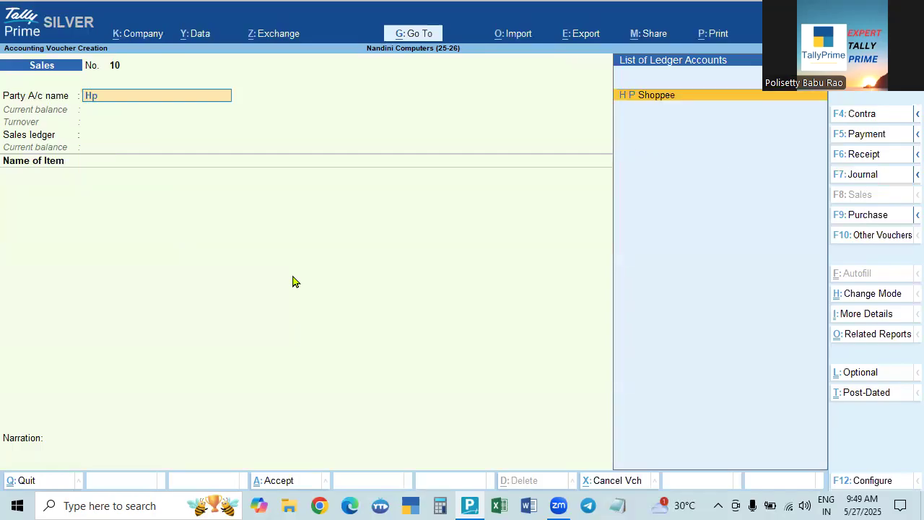
pyautogui.press('Return')
pyautogui.hotkey('ctrl', 'a')
pyautogui.hotkey('ctrl', 'a')
pyautogui.press('Escape')
pyautogui.press('Return')
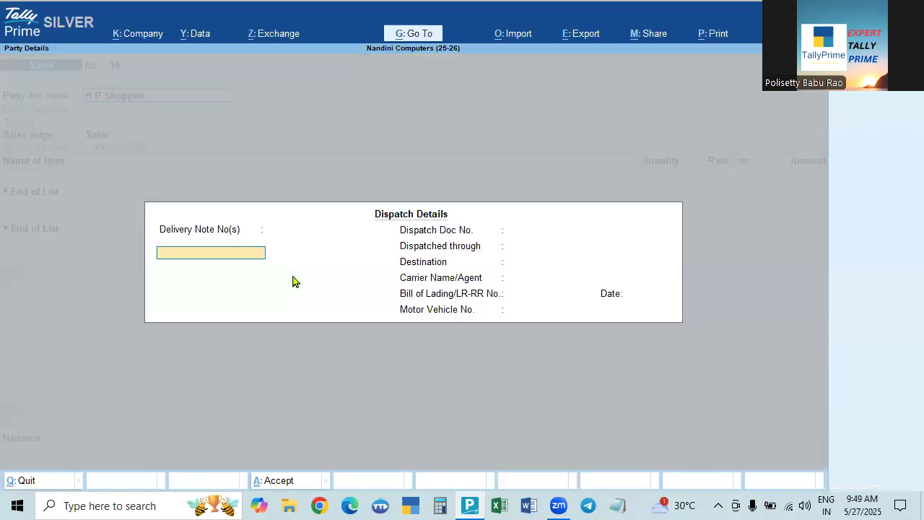
pyautogui.hotkey('ctrl', 'a')
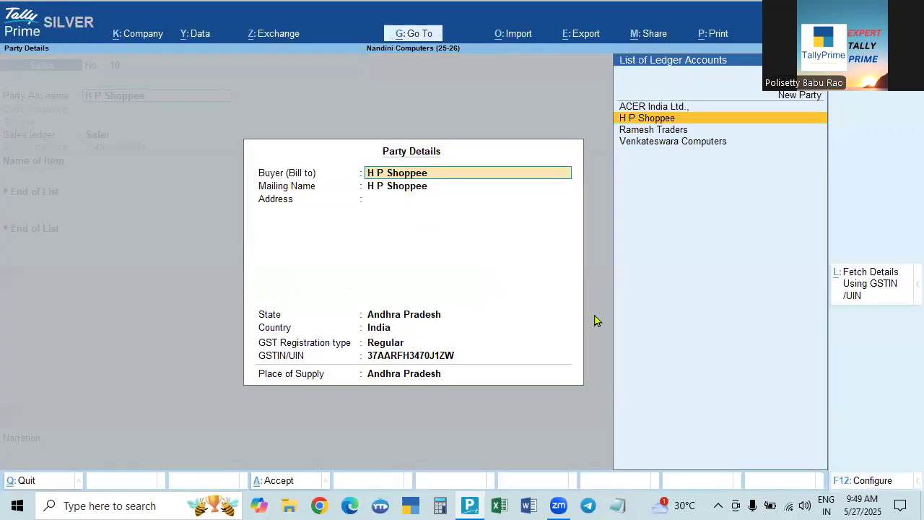
pyautogui.press('ctrl')
pyautogui.hotkey('ctrl', 'a')
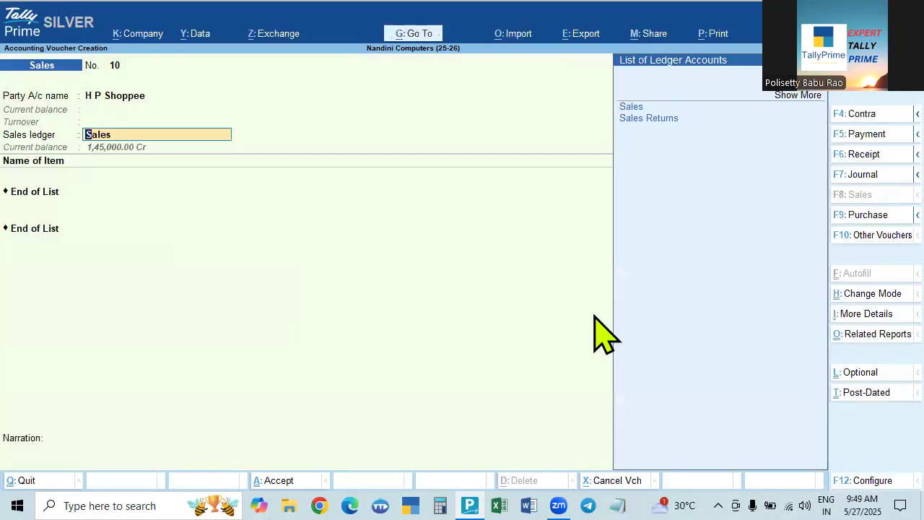
pyautogui.press('Return')
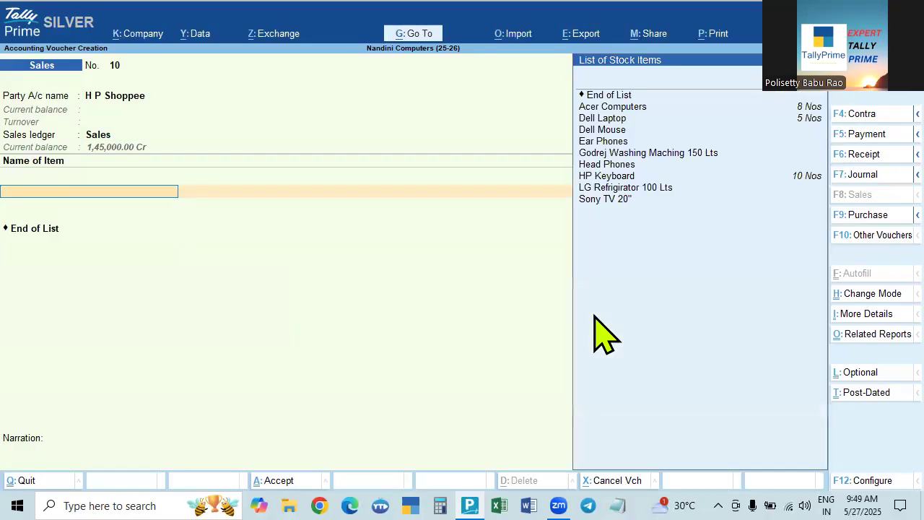
# - Add Dell Laptop to the new sales voucher with a quantity of 2 Nos at a rate of 40,000
pyautogui.press('Down')
pyautogui.press('Down')
pyautogui.press('Return')
pyautogui.write('1')
pyautogui.press('Return')
pyautogui.press('BackSpace')
pyautogui.write('2')
pyautogui.press('Return')
pyautogui.press('Return')
pyautogui.press('Return')
pyautogui.press('Return')
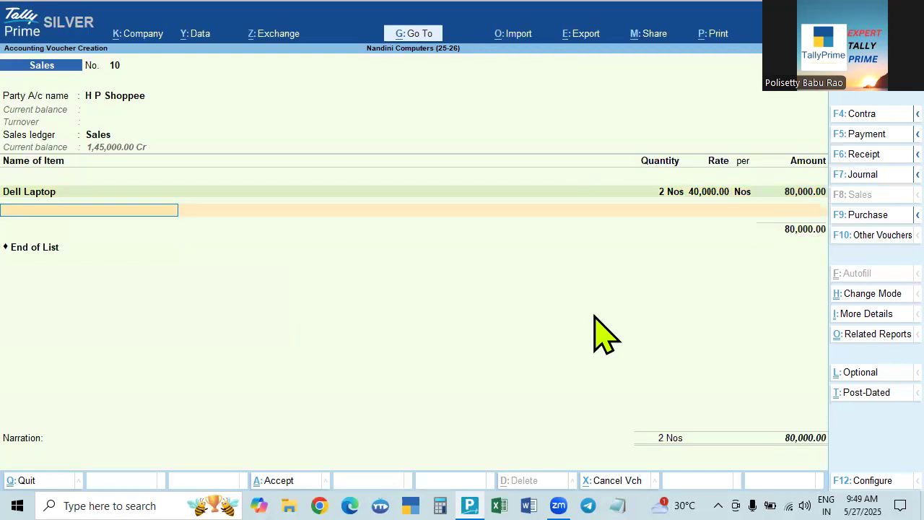
# - Add Dell Mouse as the second item with a quantity of 5 Nos at a rate of 700
pyautogui.press('Down')
pyautogui.press('Down')
pyautogui.press('Down')
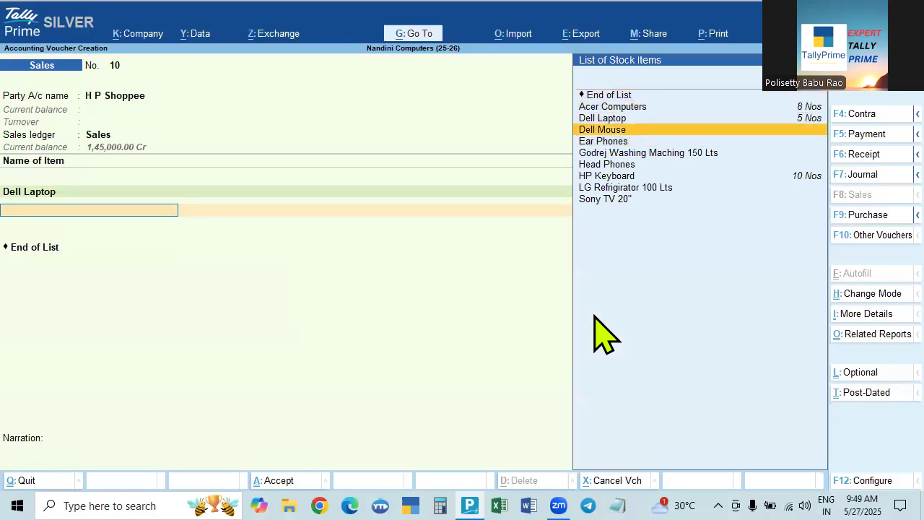
pyautogui.press('Return')
pyautogui.write('5')
pyautogui.press('Return')
pyautogui.write('750')
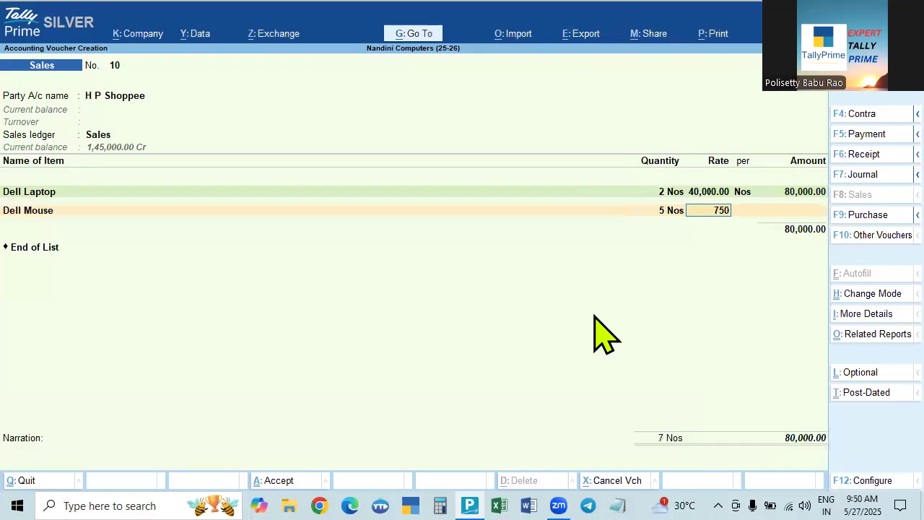
pyautogui.press('Return')
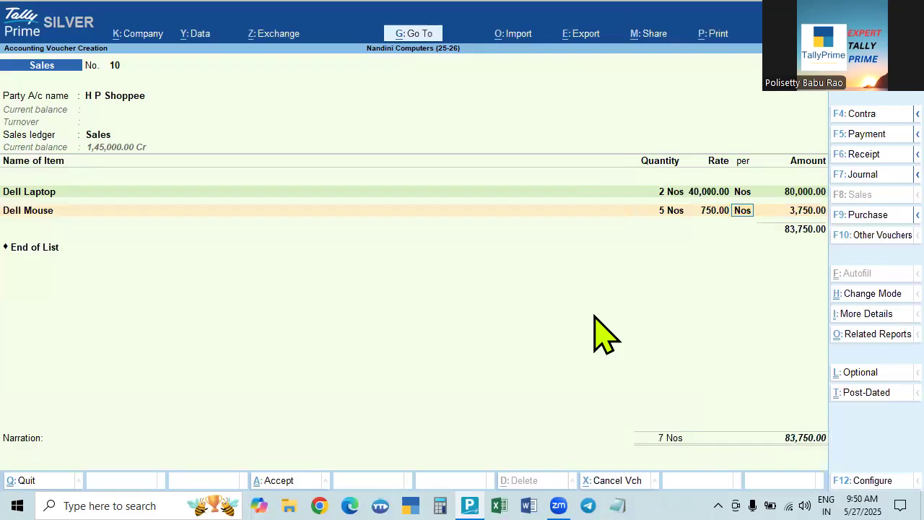
pyautogui.press('BackSpace')
pyautogui.write('700')
pyautogui.press('Return')
pyautogui.press('Return')
pyautogui.press('Return')
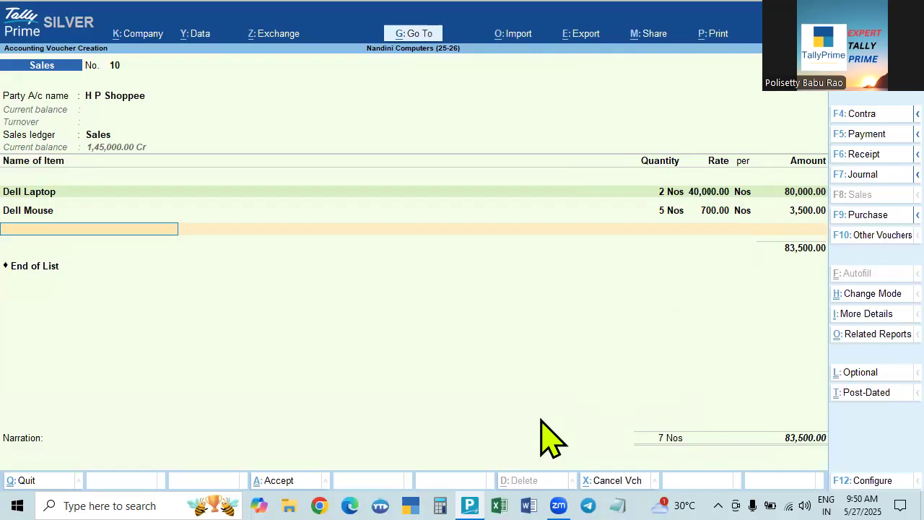
# - Enable the discount column in invoices in the company features and return to the sales voucher
pyautogui.press('F11')
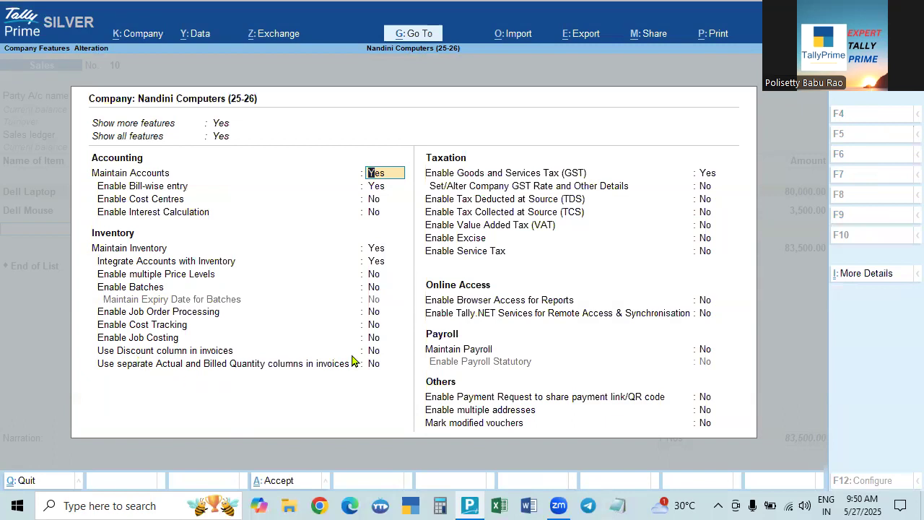
pyautogui.click(376, 352)
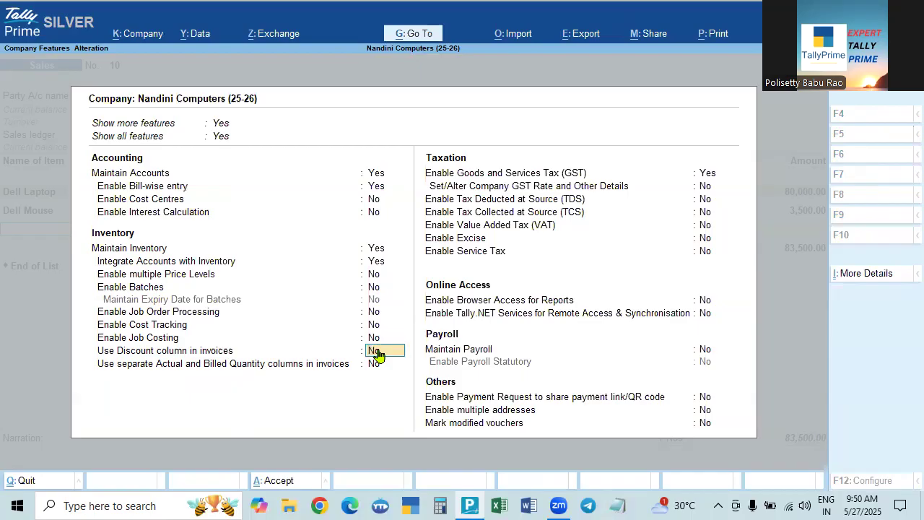
pyautogui.press('y')
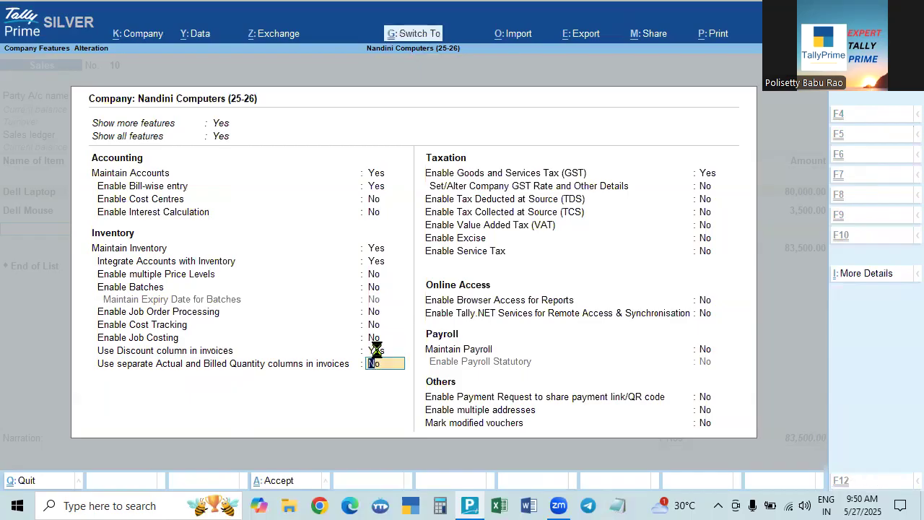
pyautogui.press('Return')
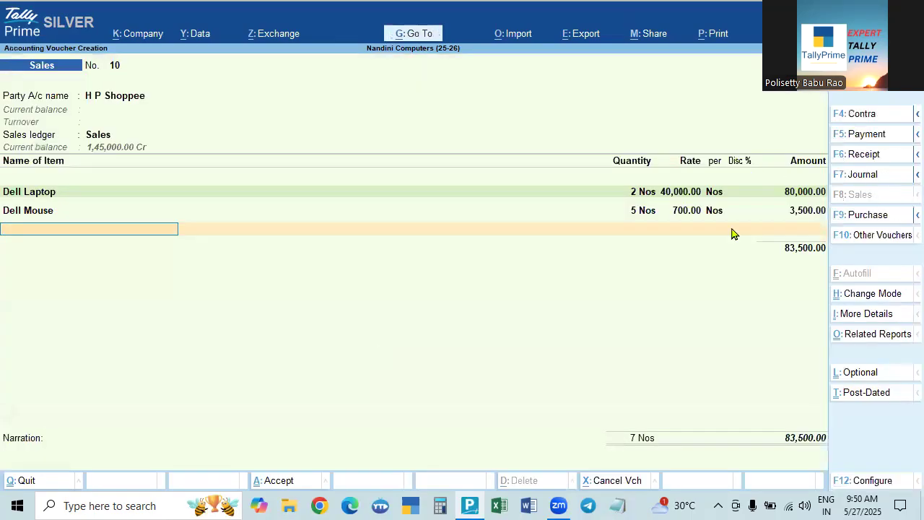
# - Give the Dell Laptop line a discount of 5%
pyautogui.click(740, 192)
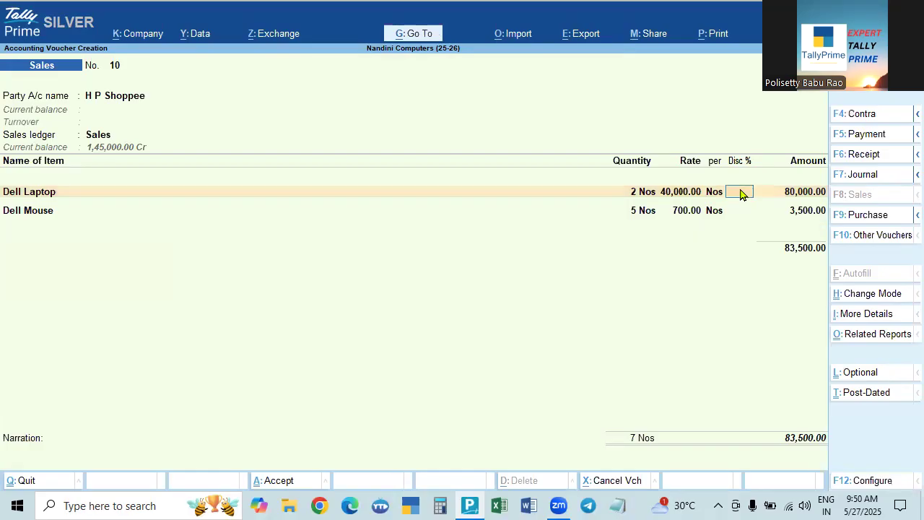
pyautogui.write('5')
pyautogui.press('Return')
# - Switch to Calculator, work out 5% of 80000, and subtract 80000 from the result
pyautogui.click(438, 503)
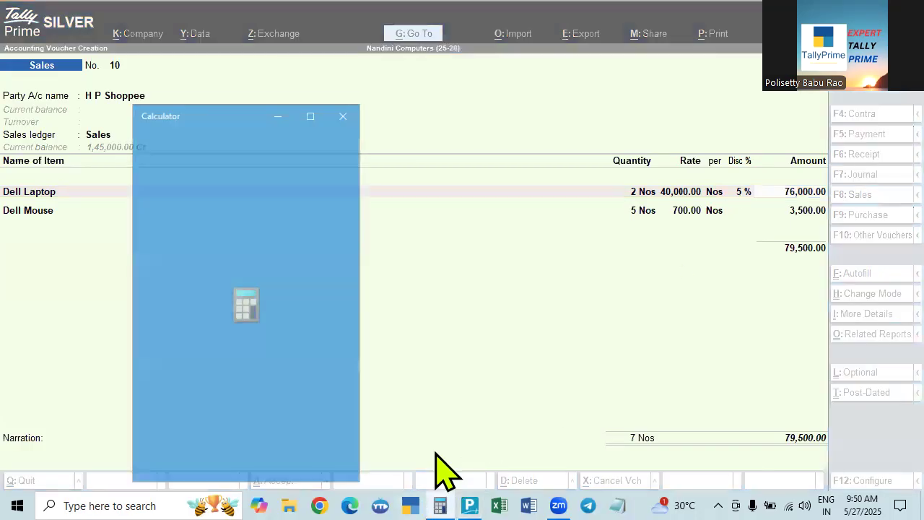
pyautogui.write('80')
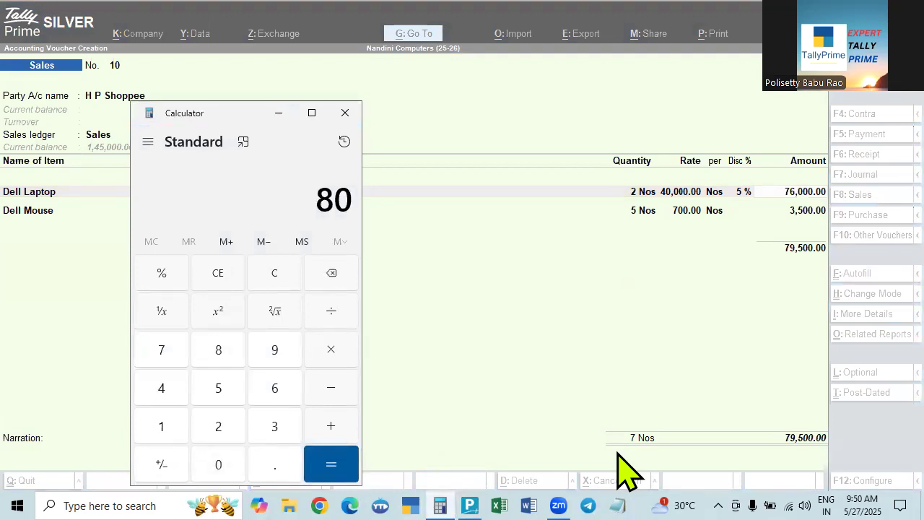
pyautogui.write('000*5')
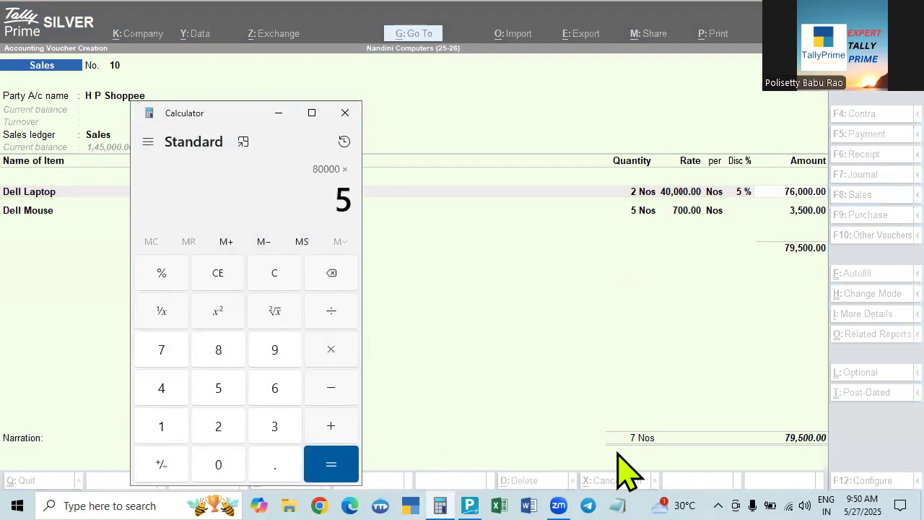
pyautogui.write('%')
pyautogui.press('Return')
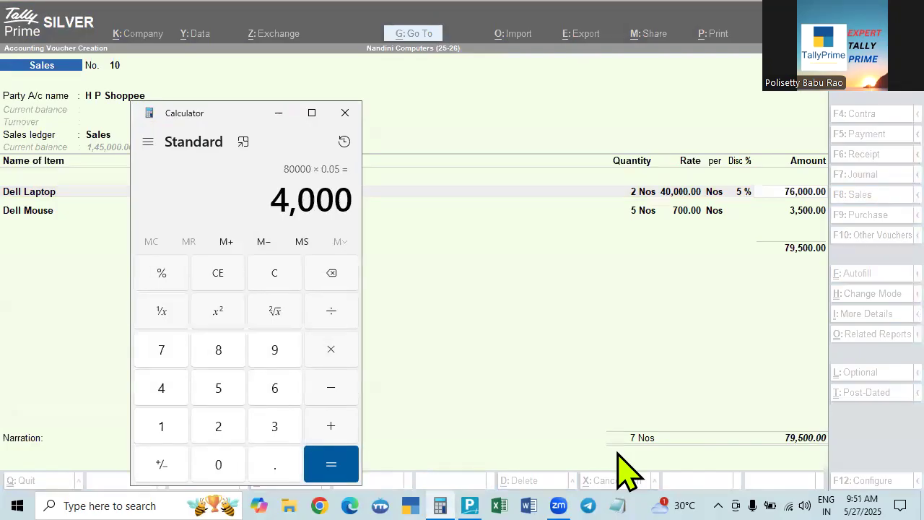
pyautogui.write('-')
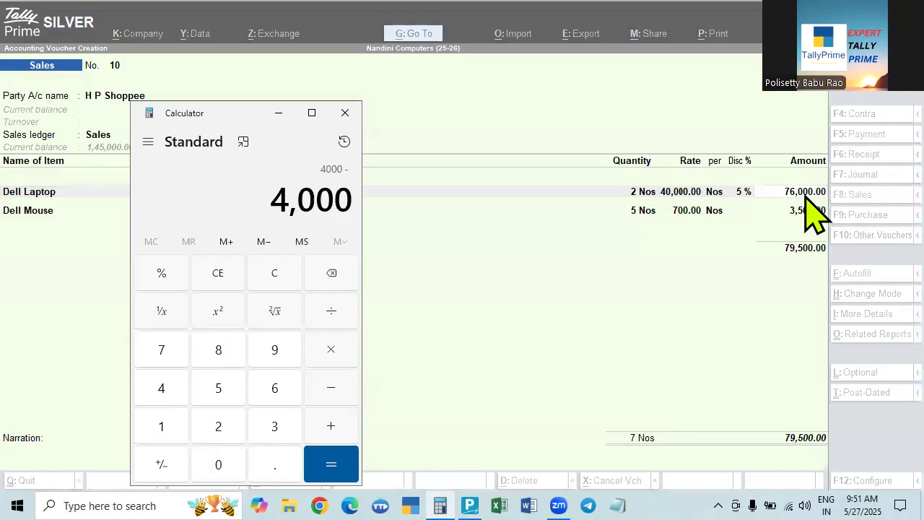
pyautogui.write('80000')
pyautogui.press('Return')
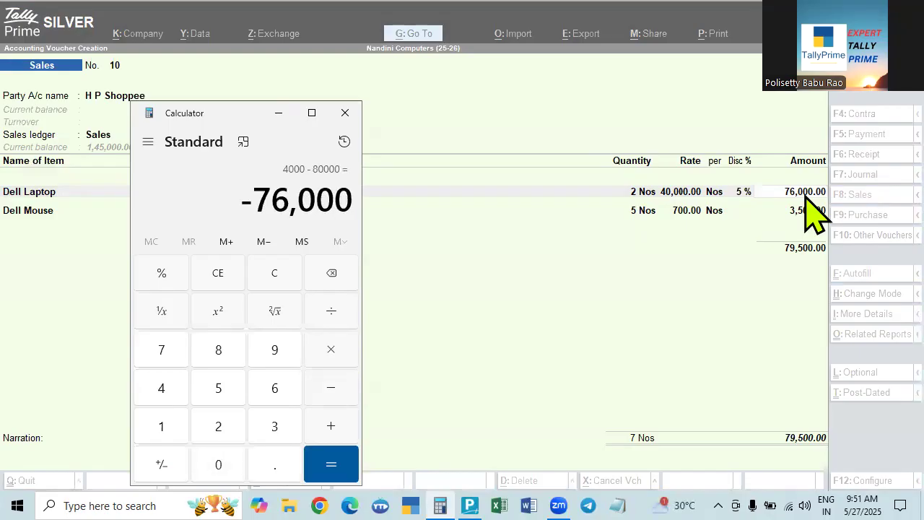
# - Clear the calculation, compute 80000 minus 5%, and close Calculator
pyautogui.press('Escape')
pyautogui.write('80')
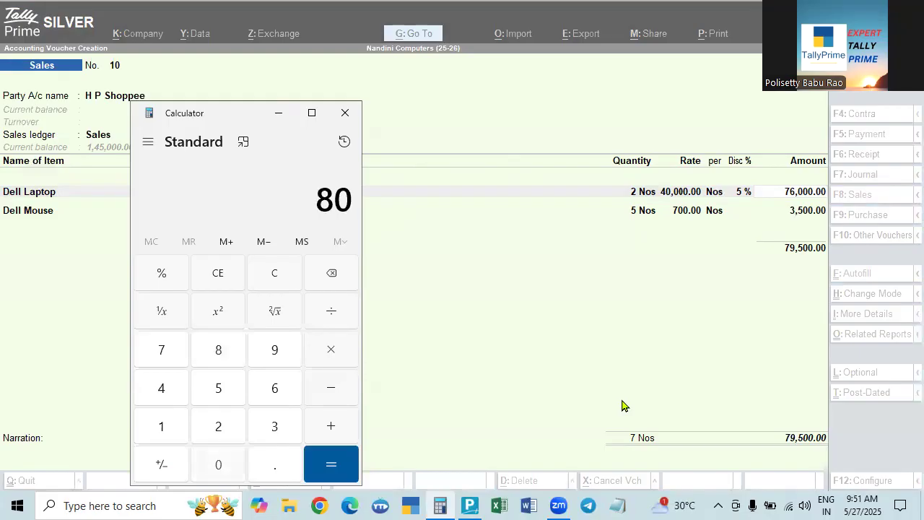
pyautogui.write(',000')
pyautogui.press('-')
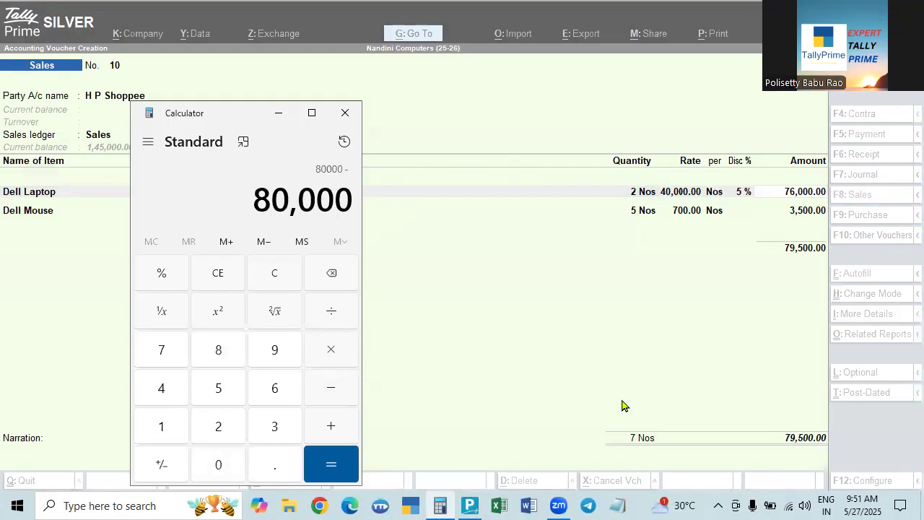
pyautogui.write('5')
pyautogui.press('%')
pyautogui.press('Return')
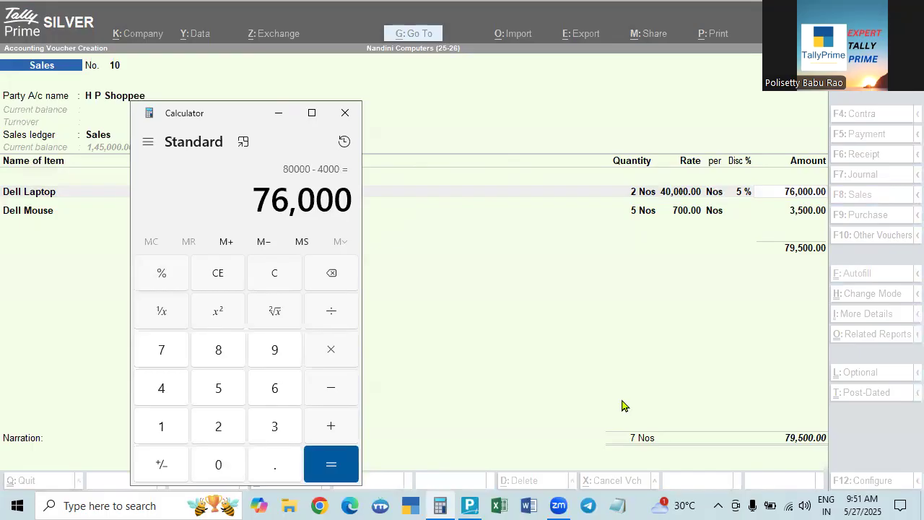
pyautogui.click(345, 113)
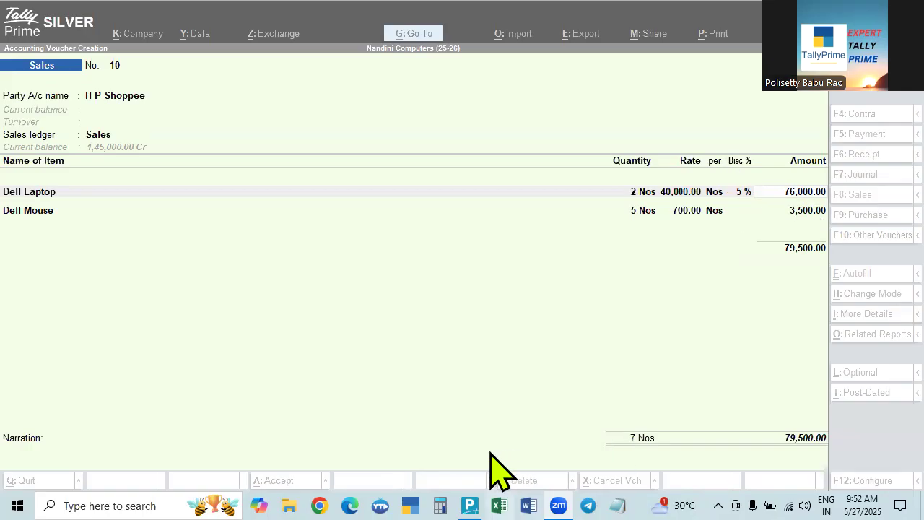
# - Reopen Calculator and subtract 76000 from 80000 to check the laptop's discount amount
pyautogui.click(440, 504)
pyautogui.write('800000')
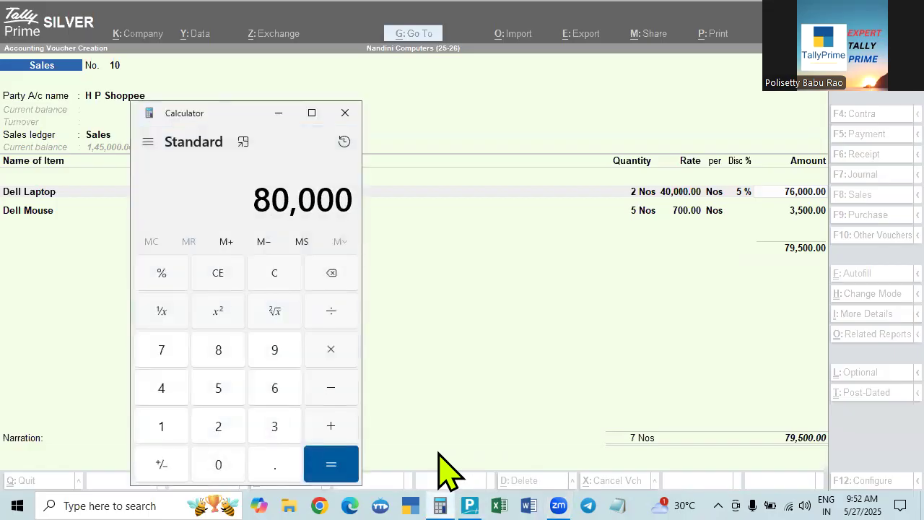
pyautogui.press('-')
pyautogui.write('76000')
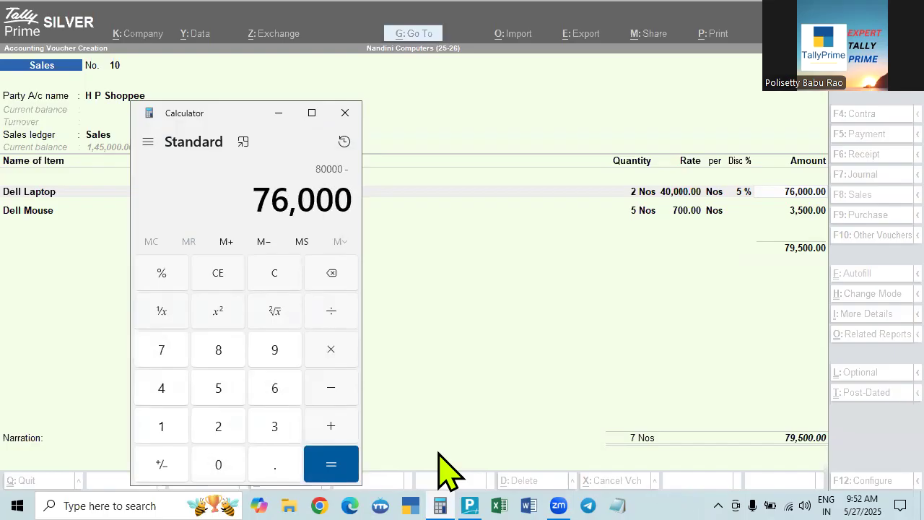
pyautogui.press('Return')
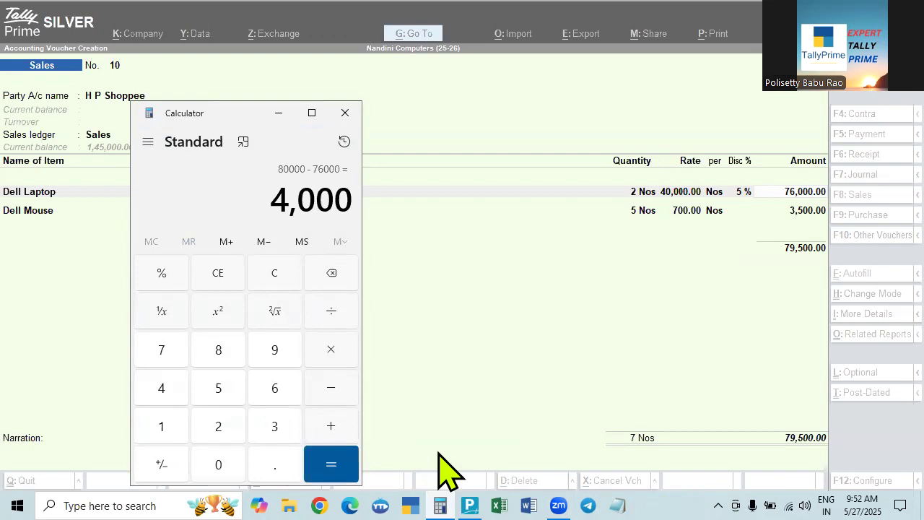
# - Clear the calculation, work out 5% of 80000 in Calculator, and return to the sales voucher
pyautogui.press('Escape')
pyautogui.write('80000')
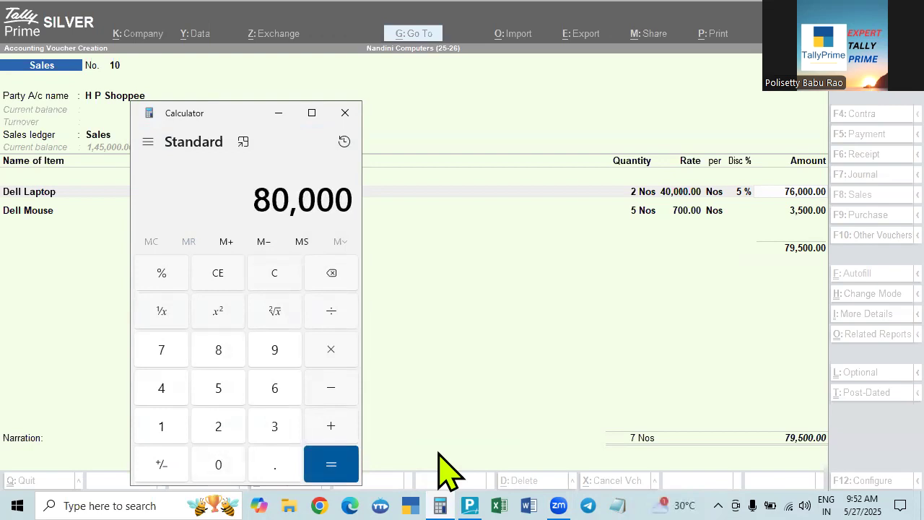
pyautogui.press('*')
pyautogui.write('5')
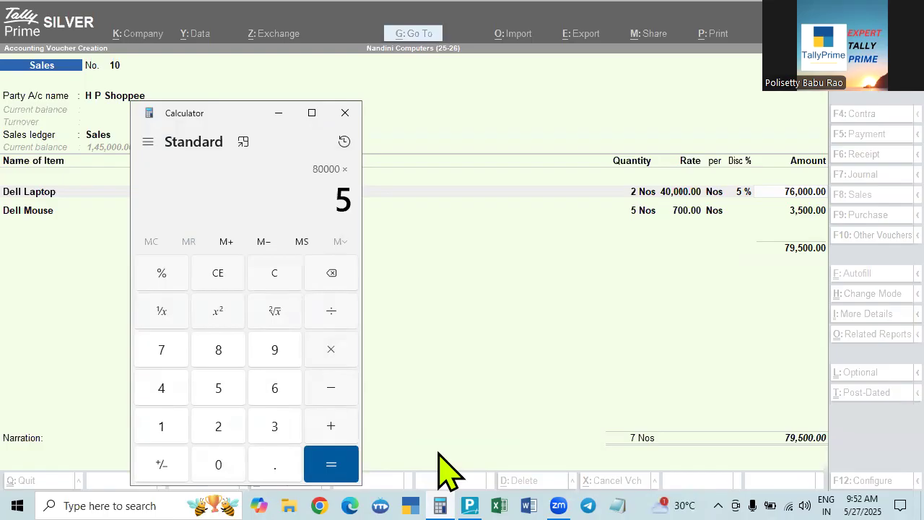
pyautogui.press('%')
pyautogui.press('Return')
pyautogui.press('Escape')
pyautogui.click(496, 330)
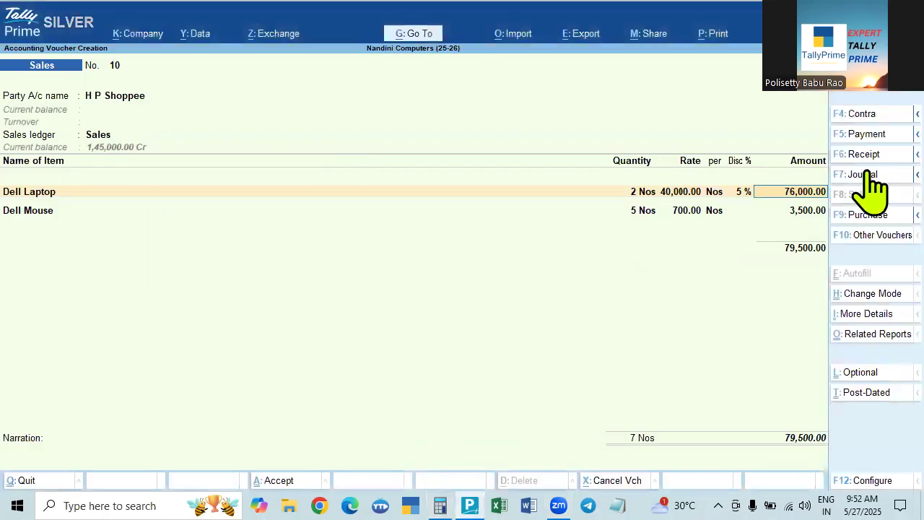
# - Accept the Dell Laptop line, try a 2% discount on Dell Mouse, remove it, and finish the item list
pyautogui.press('Return')
pyautogui.press('Return')
pyautogui.press('Return')
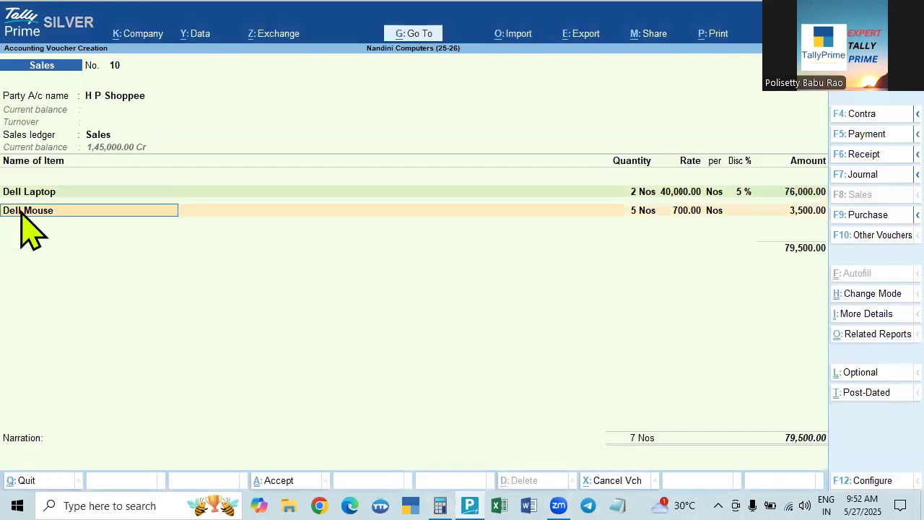
pyautogui.press('Return')
pyautogui.press('Return')
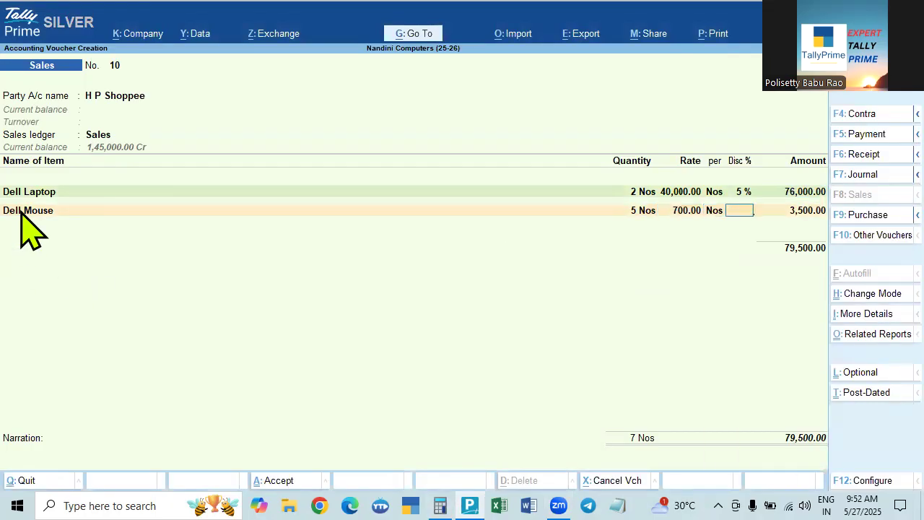
pyautogui.press('BackSpace')
pyautogui.write('2')
pyautogui.press('Return')
pyautogui.press('BackSpace')
pyautogui.press('BackSpace')
pyautogui.press('Return')
pyautogui.press('Return')
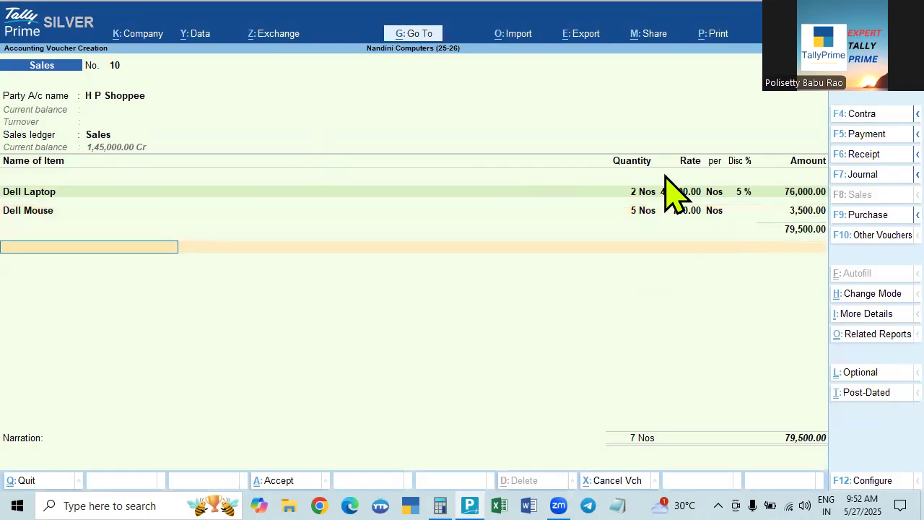
# - Open the H P Shoppee ledger from the voucher to check its state and GST registration, and return without changes
pyautogui.click(116, 96)
pyautogui.hotkey('ctrl', 'Return')
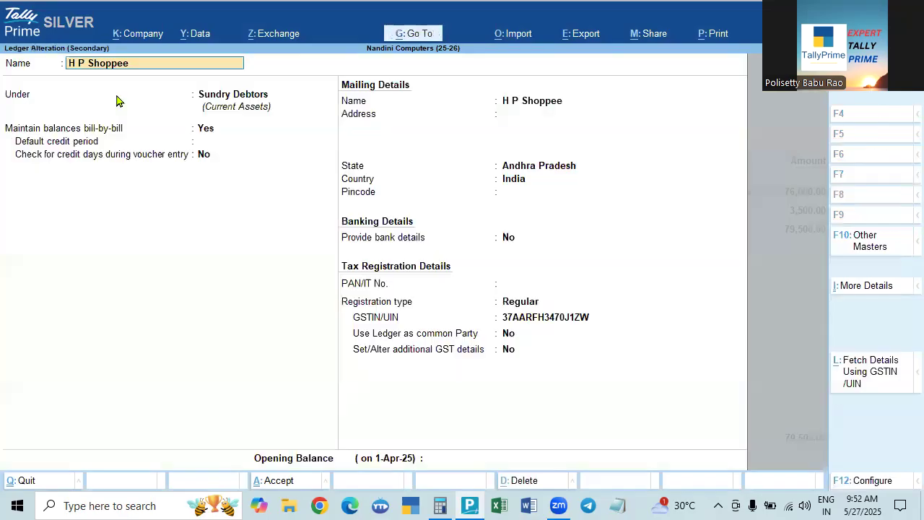
pyautogui.press('Escape')
pyautogui.press('Escape')
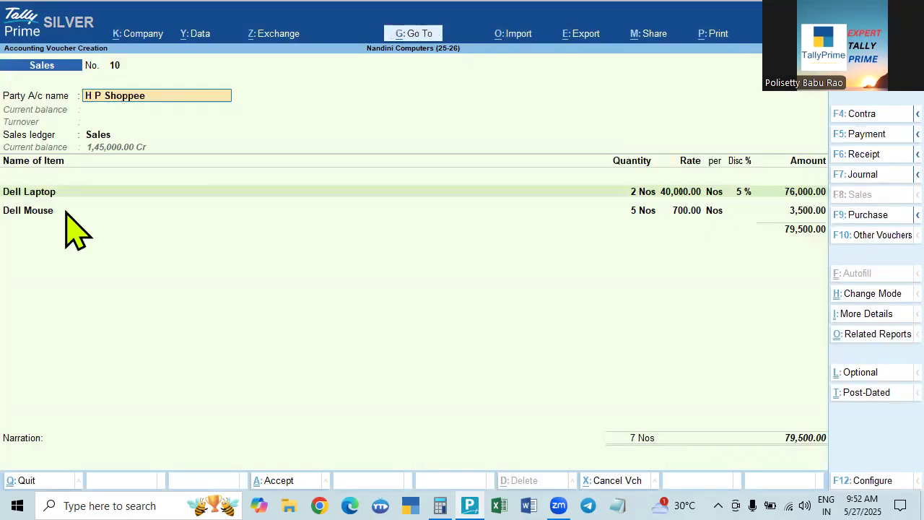
# - Step through the Dell Mouse line unchanged and add the CGST ledger below the items
pyautogui.click(34, 213)
pyautogui.press('Return')
pyautogui.press('Return')
pyautogui.press('Return')
pyautogui.press('Return')
pyautogui.press('Return')
pyautogui.press('Return')
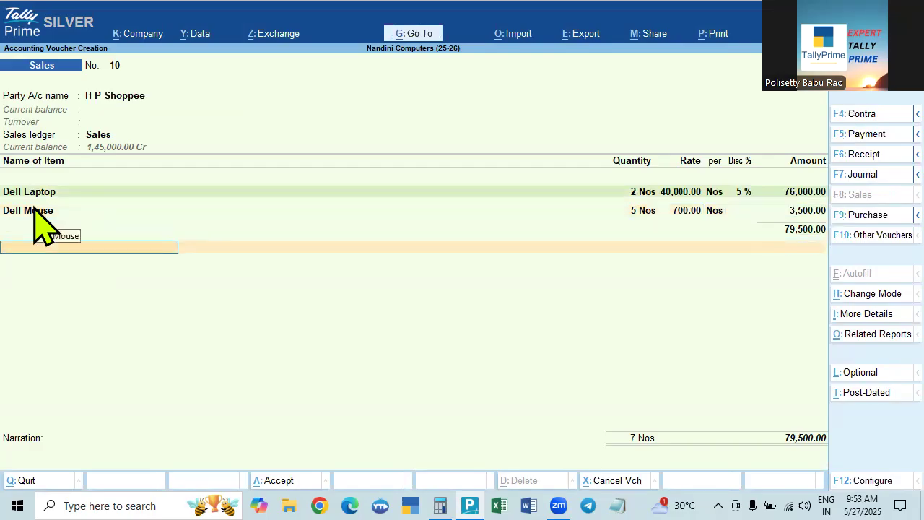
pyautogui.write('Cg')
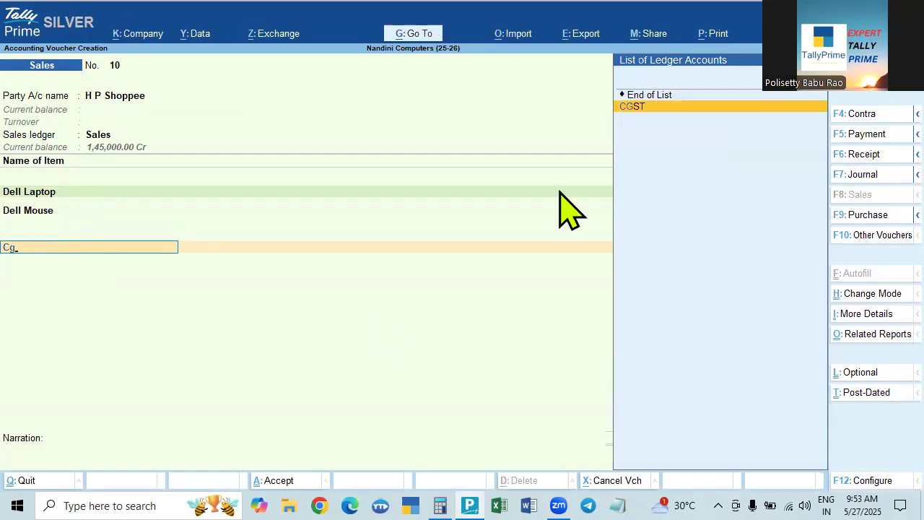
pyautogui.press('Return')
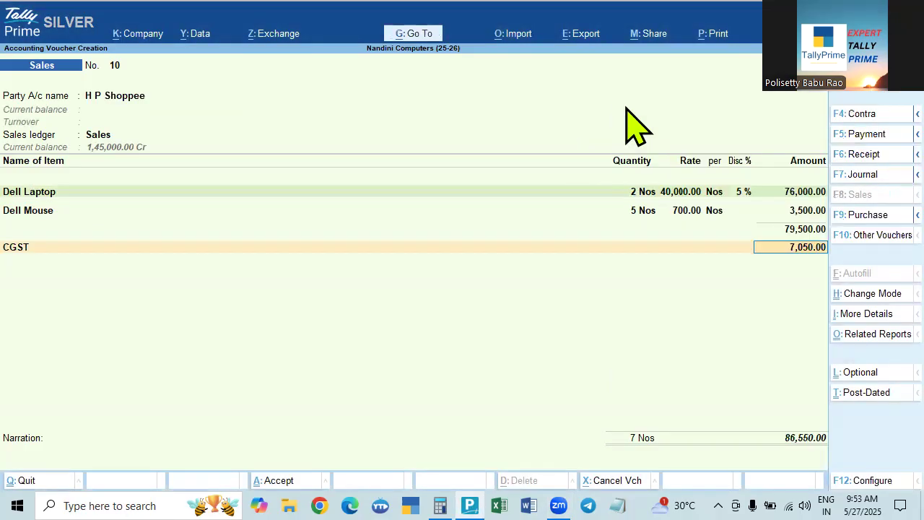
# - Open the CGST ledger from the voucher to check its tax type, calculation percentage and rounding method
pyautogui.hotkey('shift', 'Tab')
pyautogui.press('alt')
pyautogui.press('ctrl')
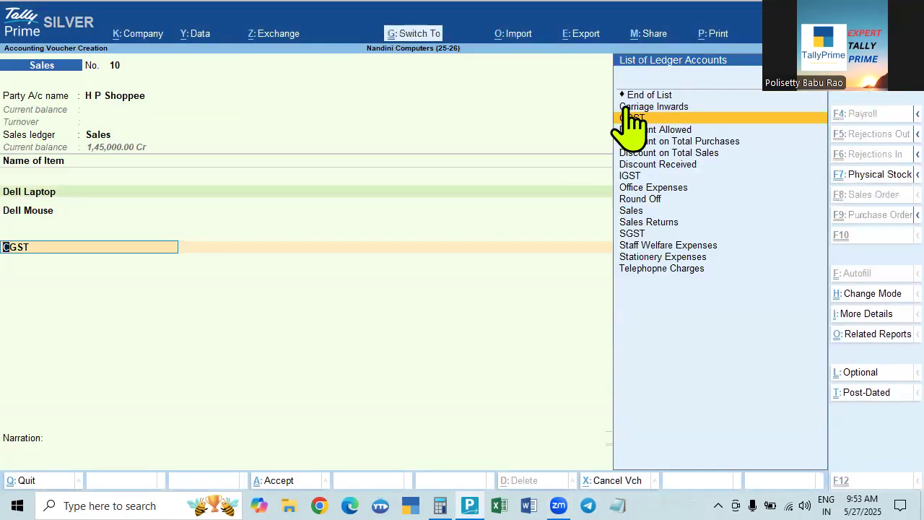
pyautogui.hotkey('ctrl', 'Return')
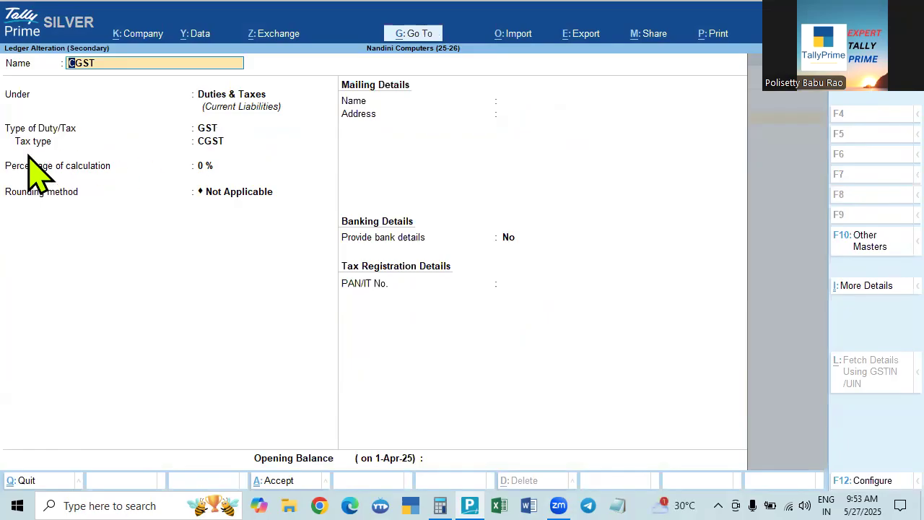
pyautogui.press('ctrl')
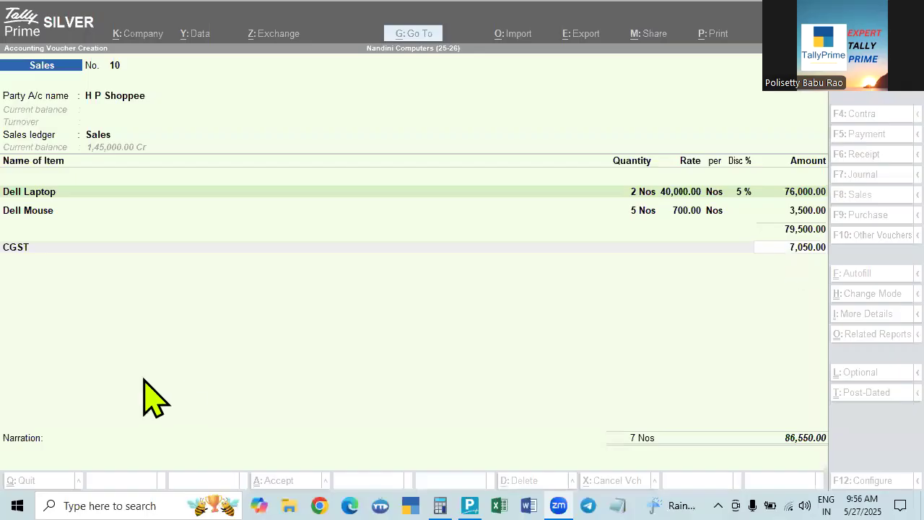
# - Accept the CGST amount and add the SGST ledger with its calculated amount
pyautogui.click(795, 247)
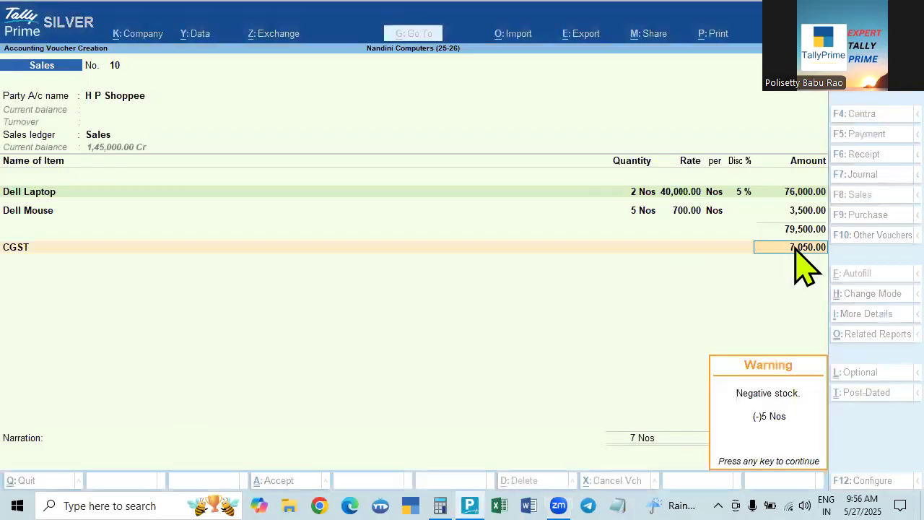
pyautogui.press('Return')
pyautogui.press('Return')
pyautogui.write('Sg')
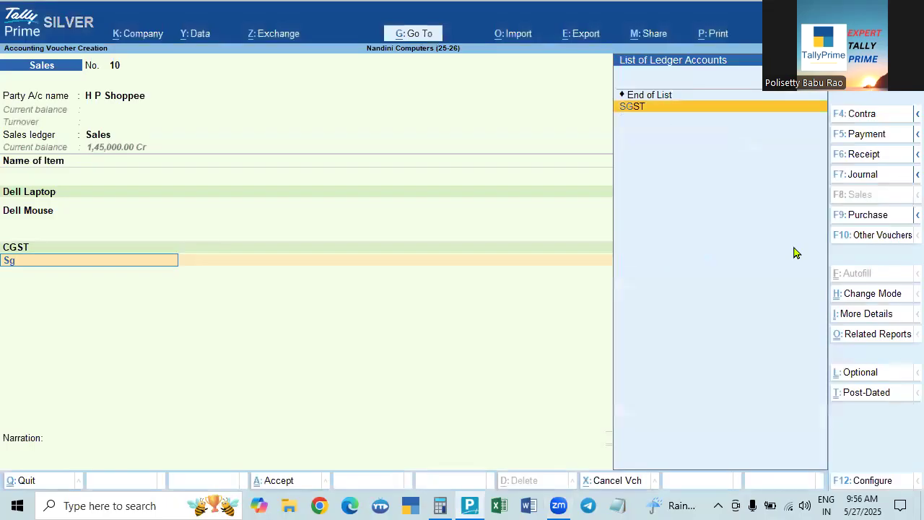
pyautogui.press('Return')
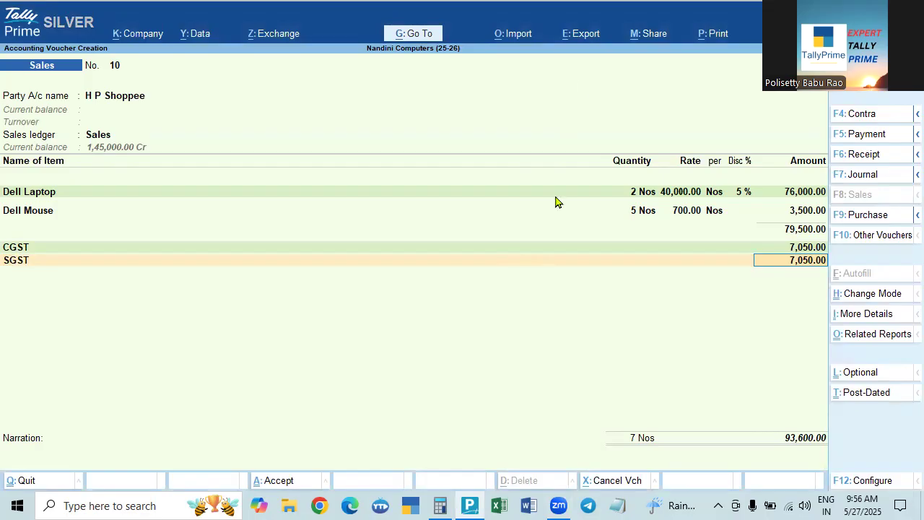
pyautogui.press('Return')
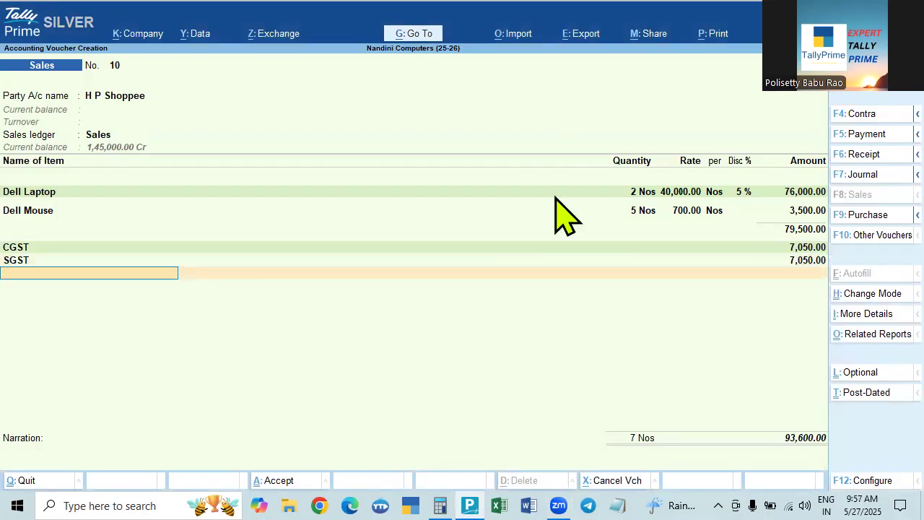
# - End the ledger list and save the H P Shoppee sales voucher with an empty narration
pyautogui.press('Return')
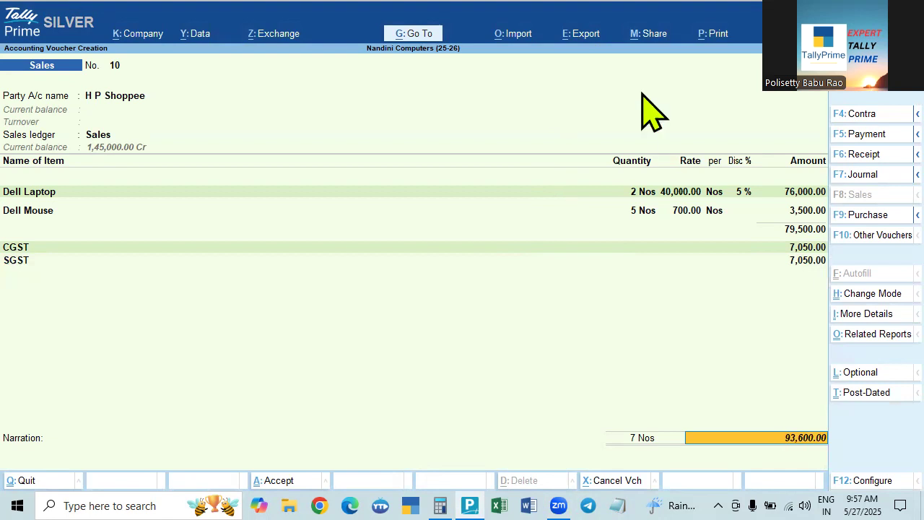
pyautogui.press('Return')
pyautogui.press('Return')
pyautogui.press('Return')
pyautogui.press('Return')
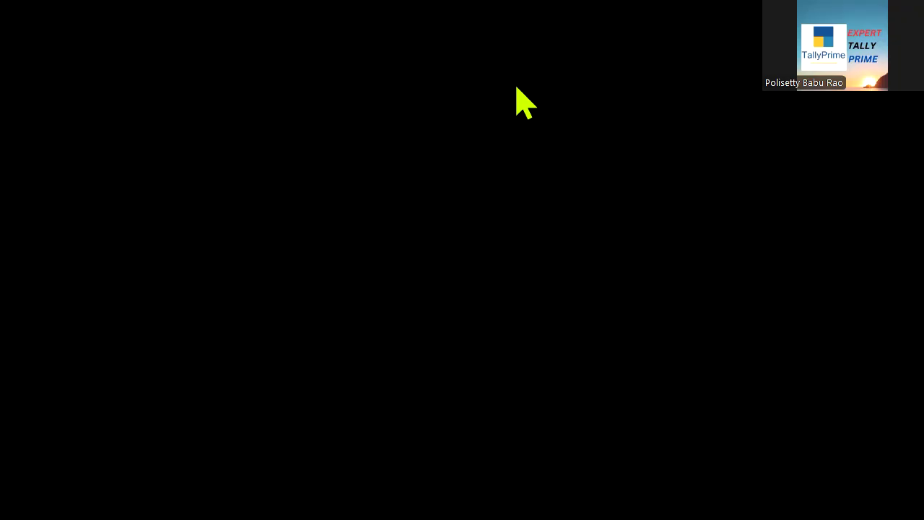
pyautogui.press('Return')
pyautogui.press('Return')
pyautogui.press('Return')
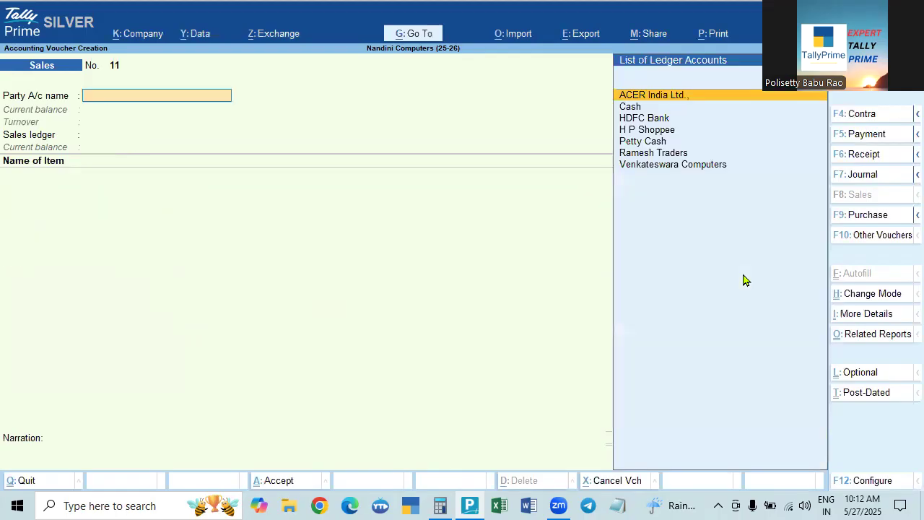
# - Choose Ramesh Traders as the party account of the new sales voucher
pyautogui.press('Down')
pyautogui.press('Down')
pyautogui.press('Down')
pyautogui.press('Down')
pyautogui.press('Down')
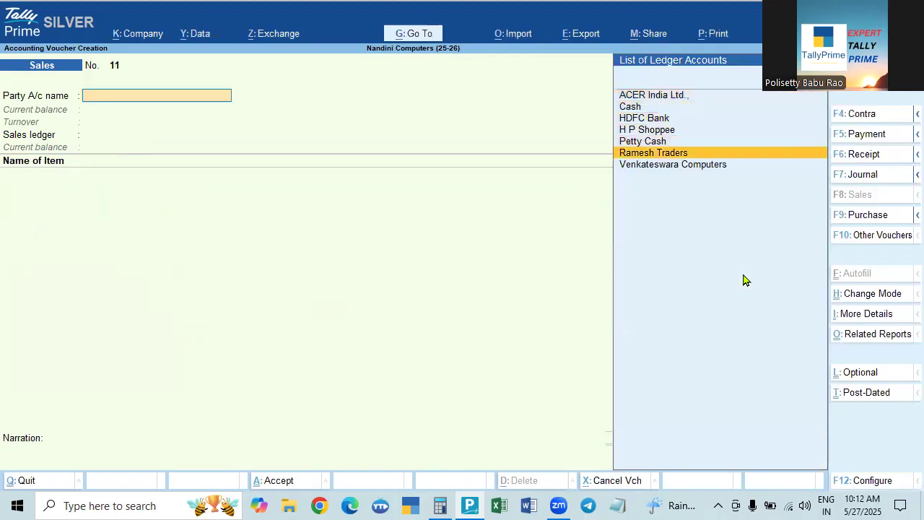
pyautogui.press('Return')
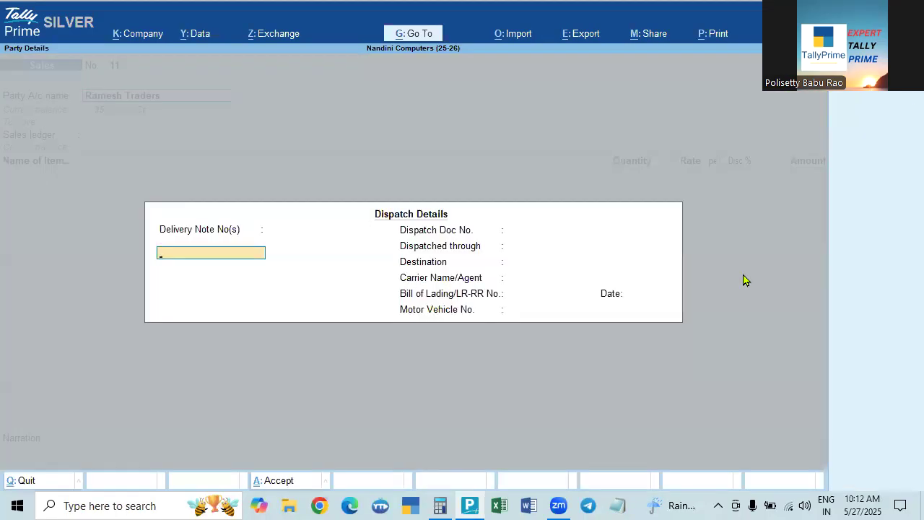
pyautogui.press('Escape')
pyautogui.press('F2')
pyautogui.press('BackSpace')
pyautogui.press('Escape')
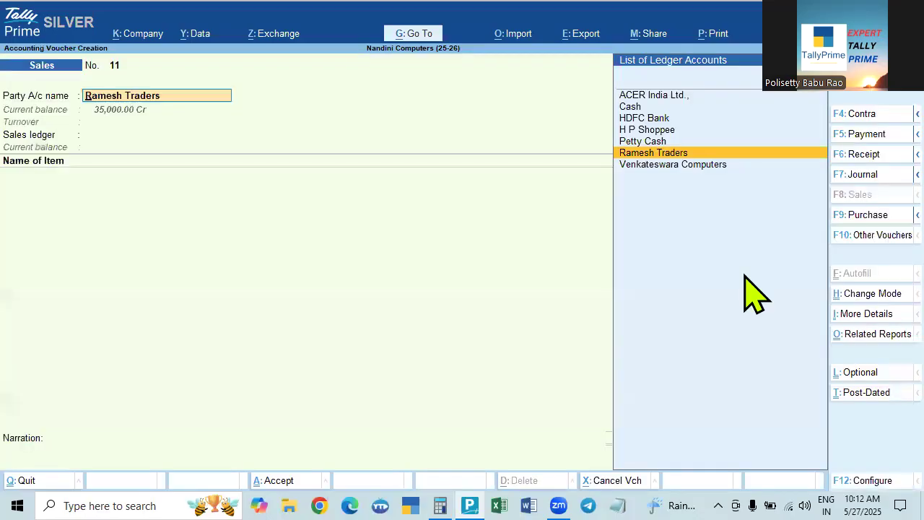
pyautogui.press('Return')
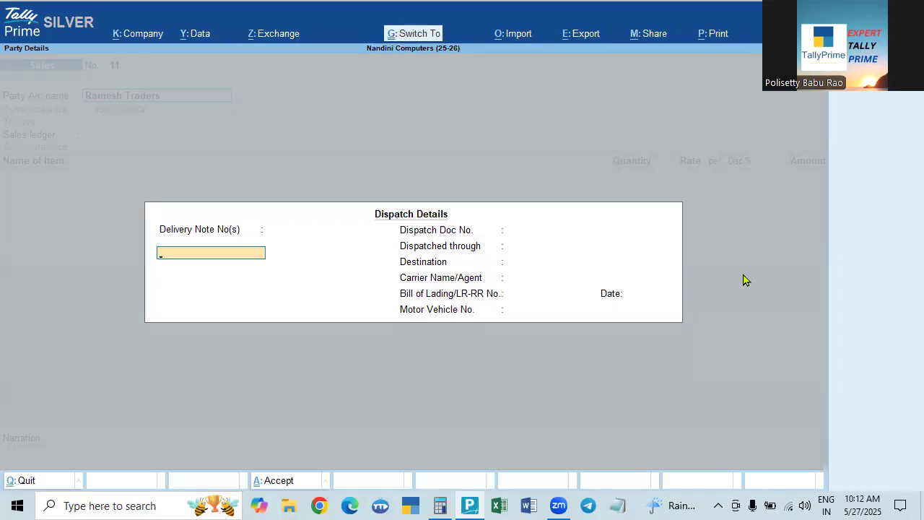
pyautogui.press('Escape')
pyautogui.press('BackSpace')
pyautogui.press('Escape')
pyautogui.press('y')
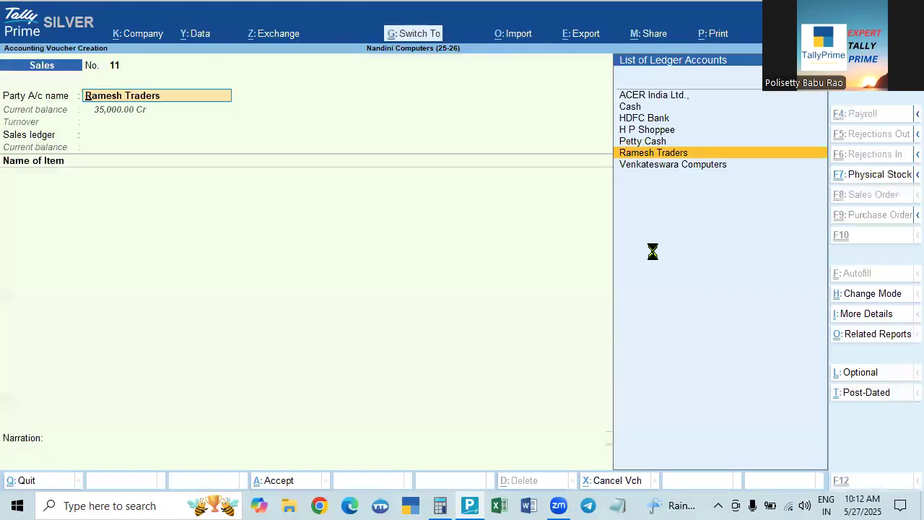
# - Check the Ramesh Traders ledger's state and GST registration, accept it, and leave the dispatch details blank
pyautogui.hotkey('ctrl', 'Return')
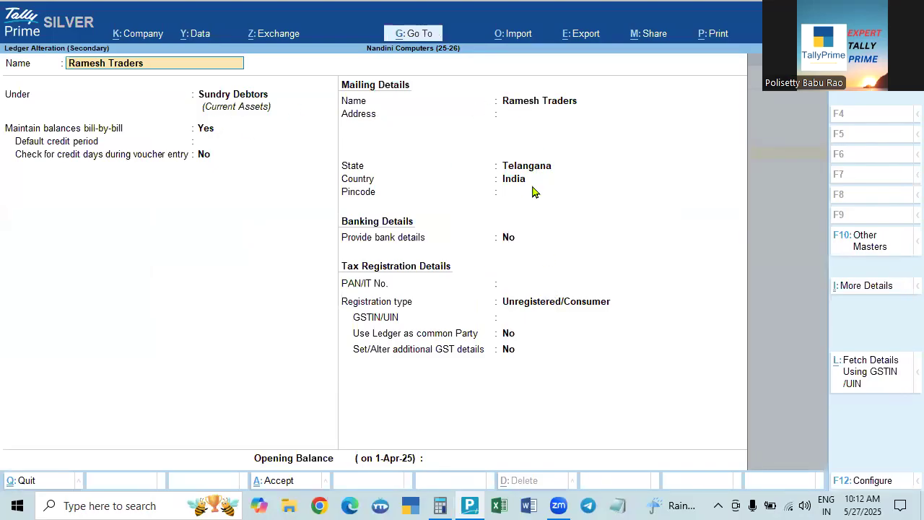
pyautogui.hotkey('ctrl', 'a')
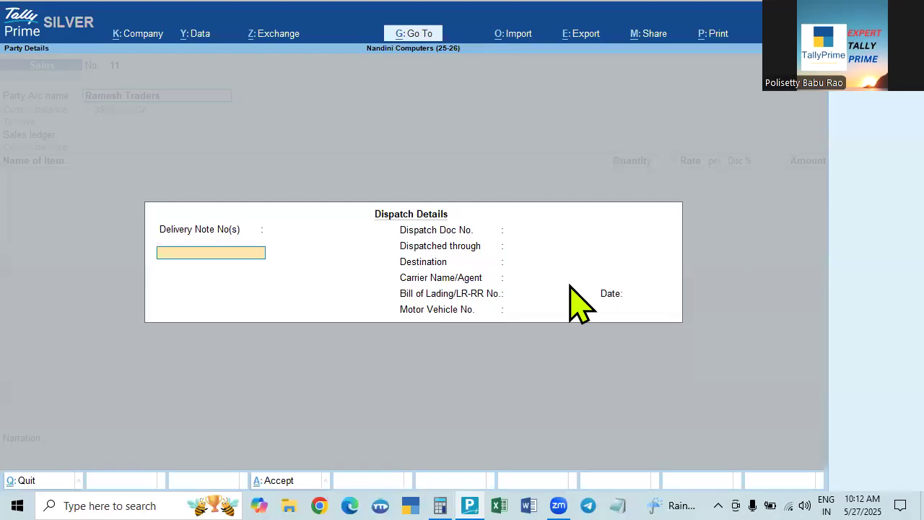
pyautogui.press('Return')
pyautogui.hotkey('ctrl', 'a')
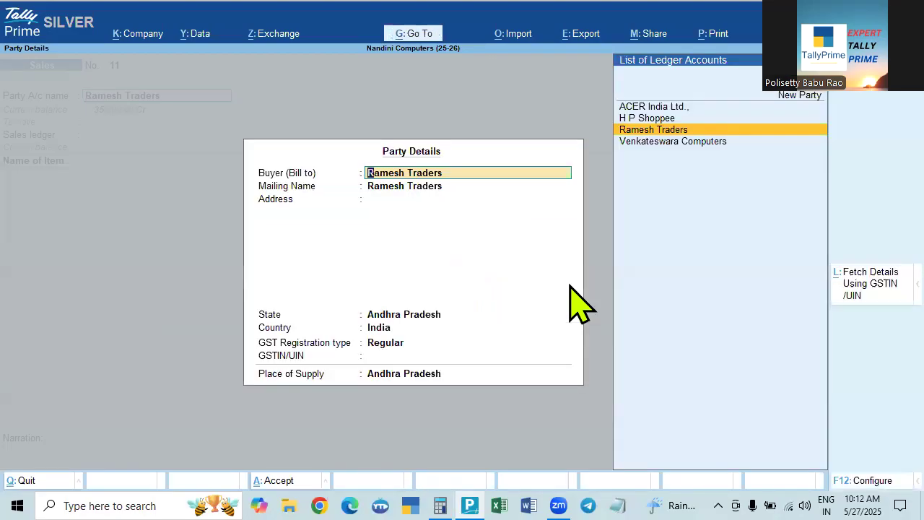
# - Set the buyer's state to Telangana and accept the party details for Ramesh Traders
pyautogui.press('Return')
pyautogui.press('Return')
pyautogui.press('Return')
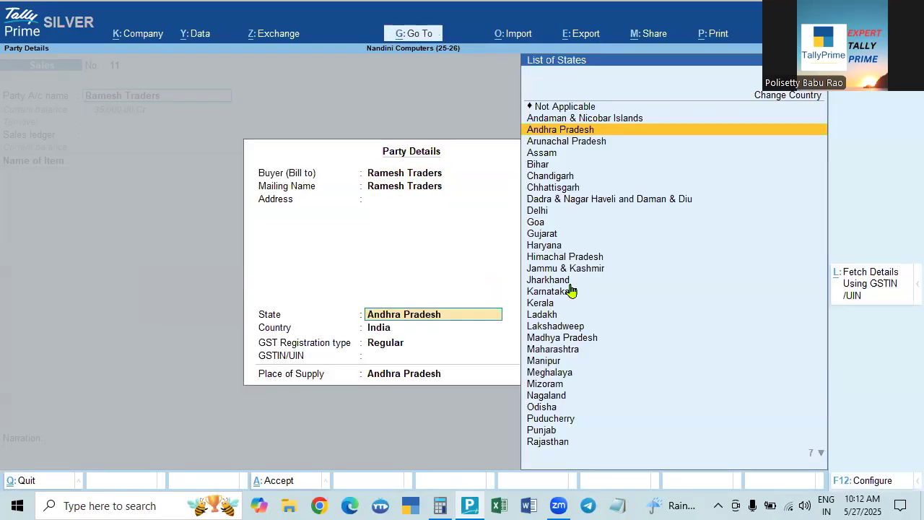
pyautogui.write('Tel')
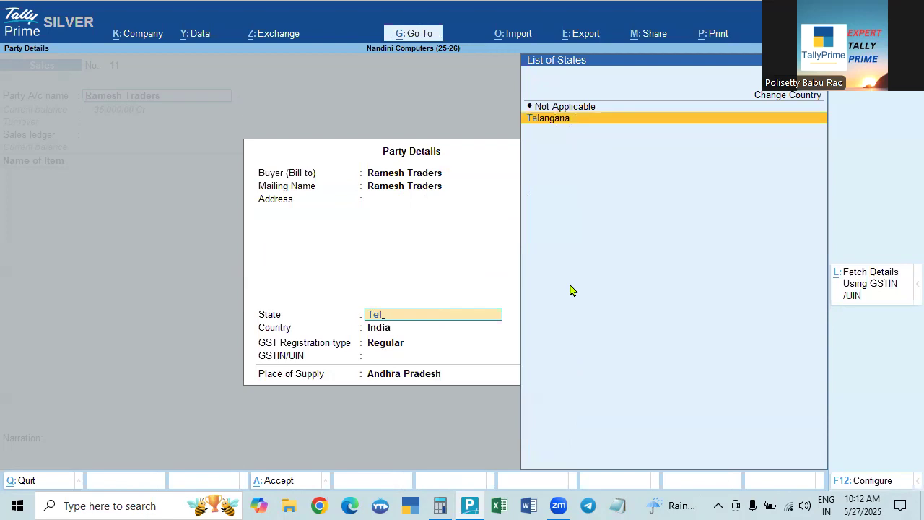
pyautogui.press('Return')
pyautogui.press('Return')
pyautogui.press('Return')
pyautogui.press('Return')
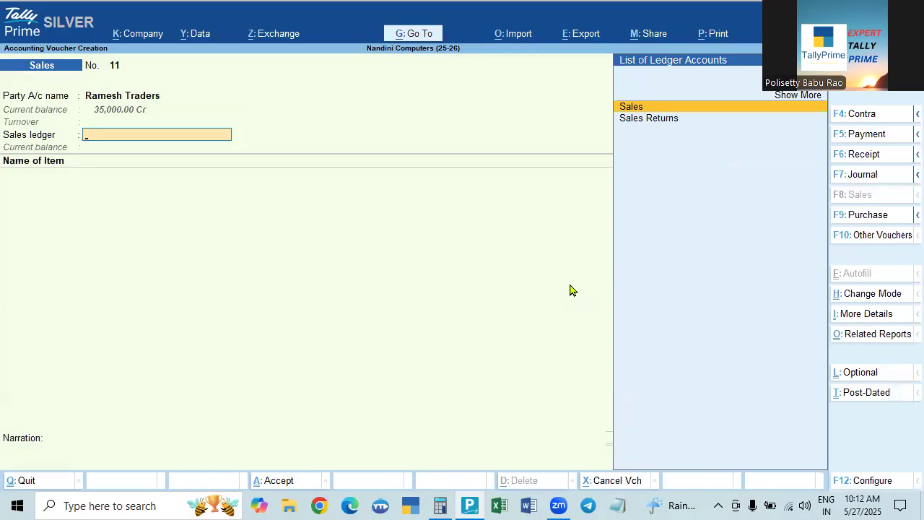
# - Choose the Sales ledger and add 2 Nos of Acer Computers at a rate of 38,000 with the discount left blank
pyautogui.press('Return')
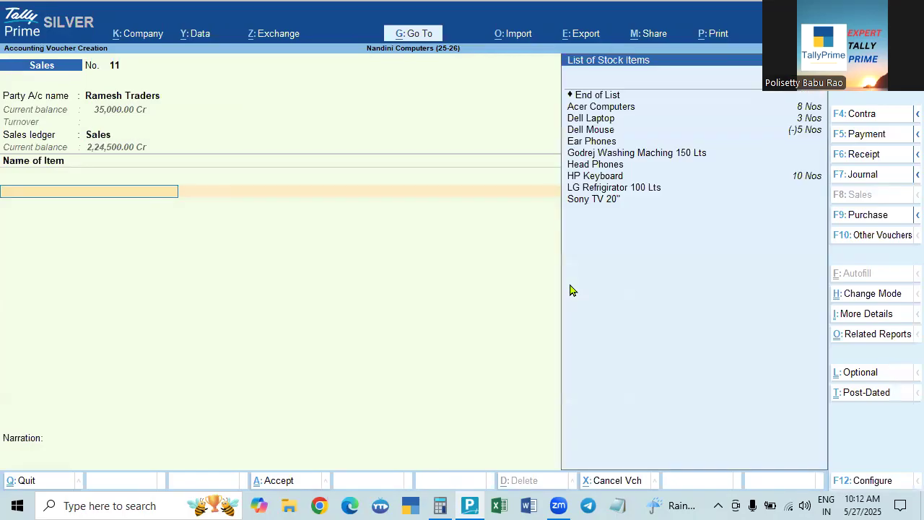
pyautogui.press('Down')
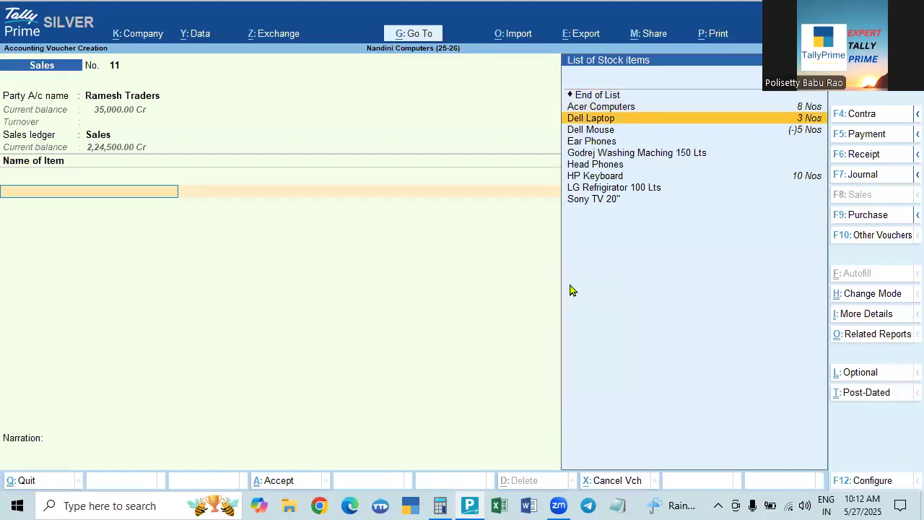
pyautogui.press('Up')
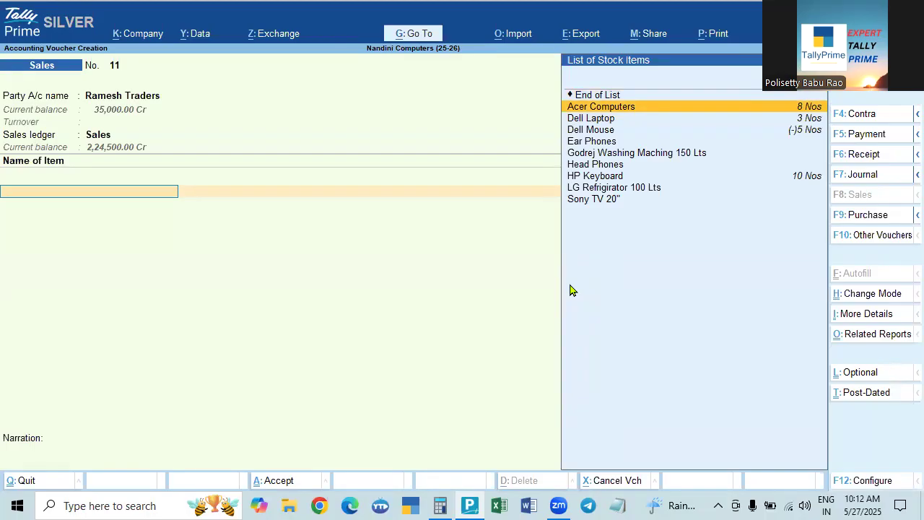
pyautogui.press('Return')
pyautogui.write('2')
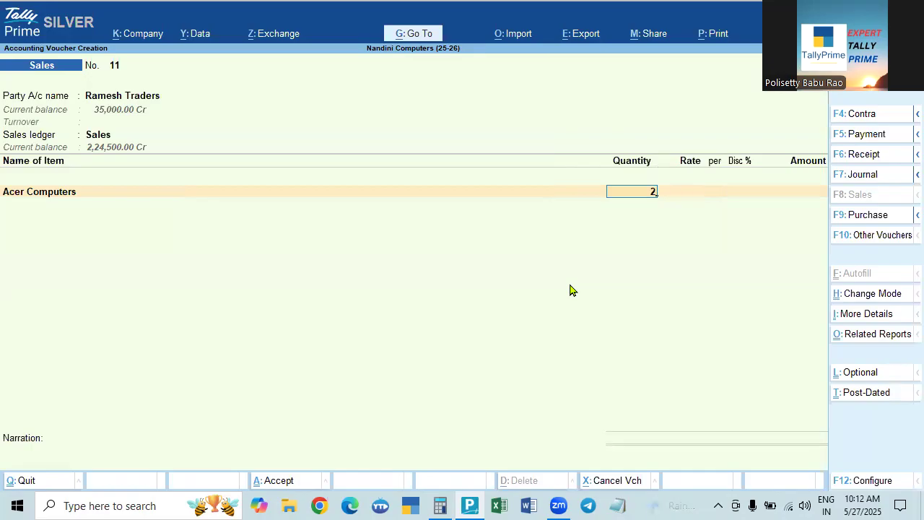
pyautogui.press('Return')
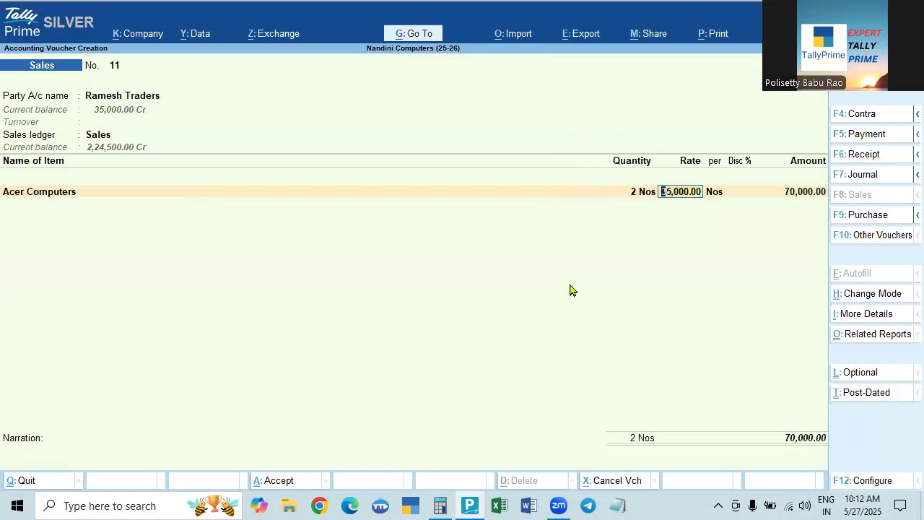
pyautogui.write('38000')
pyautogui.press('Return')
pyautogui.press('Return')
pyautogui.press('Return')
pyautogui.press('Return')
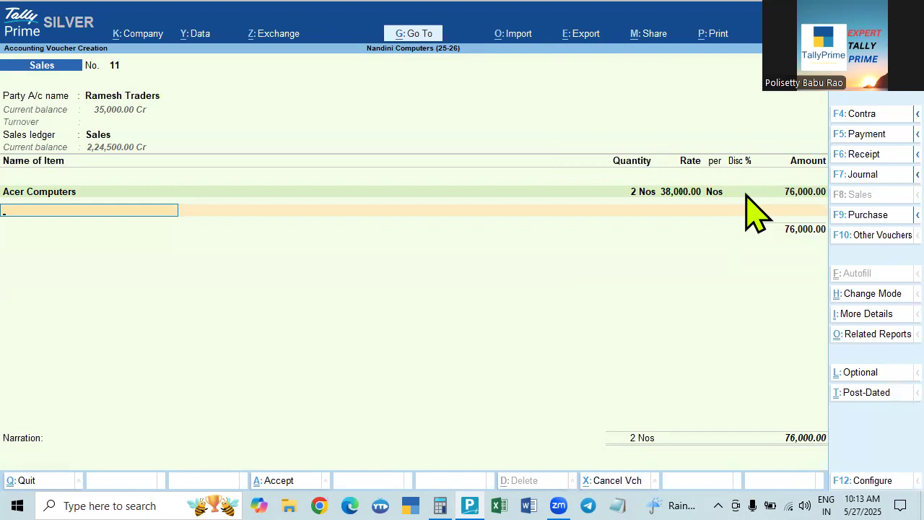
# - Add 3 Nos of HP Keyboard at a rate of 500 with the discount left blank, and end the item list
pyautogui.press('Down')
pyautogui.press('Down')
pyautogui.press('Down')
pyautogui.press('Down')
pyautogui.press('Down')
pyautogui.press('Down')
pyautogui.press('Down')
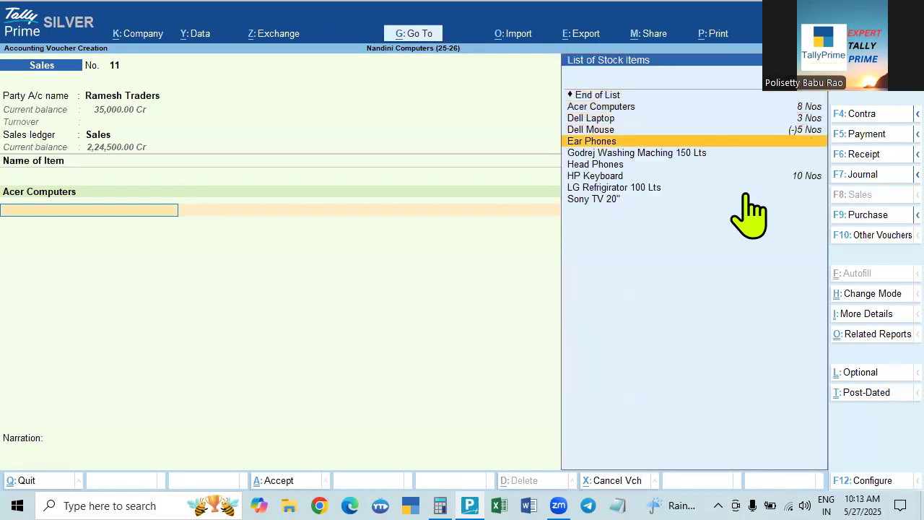
pyautogui.press('Return')
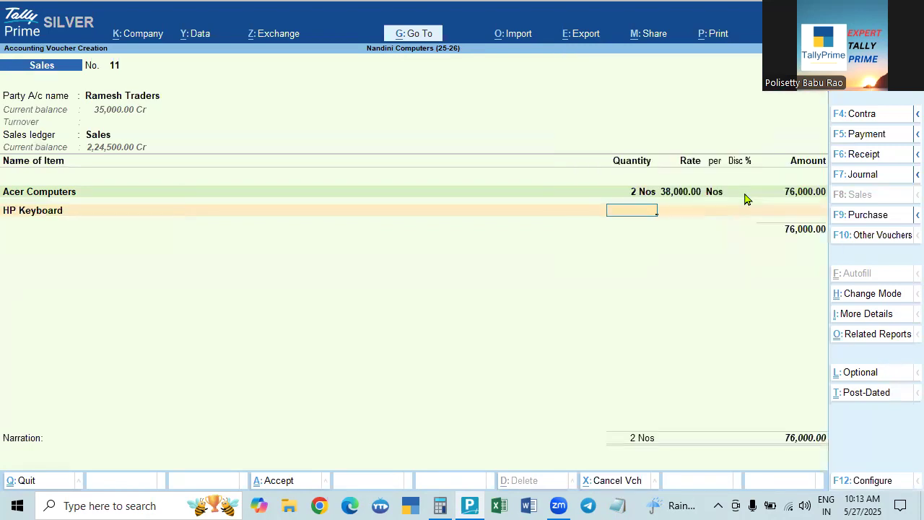
pyautogui.press('Return')
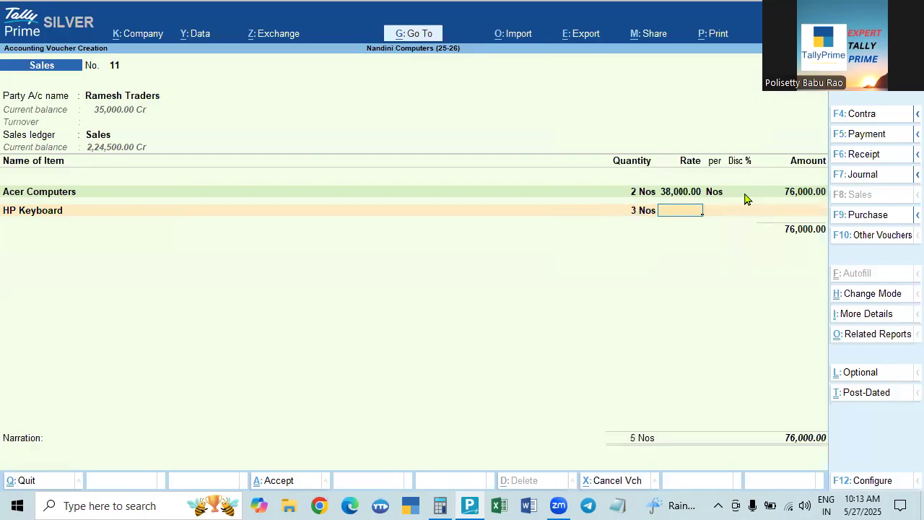
pyautogui.write('500')
pyautogui.press('Return')
pyautogui.press('Return')
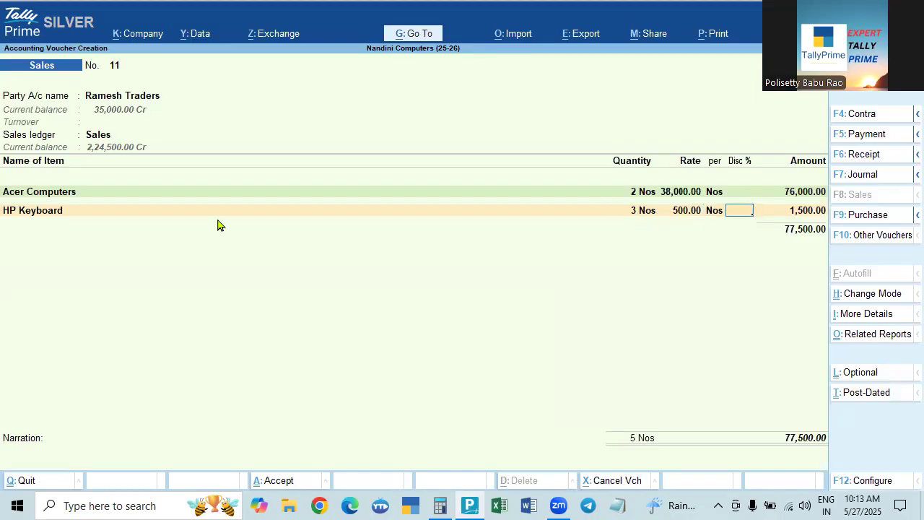
pyautogui.press('Return')
pyautogui.press('Return')
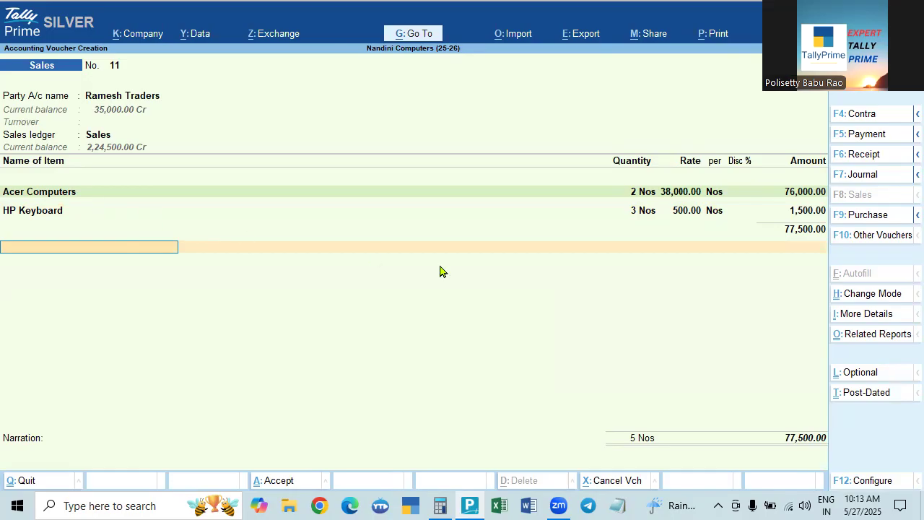
# - Return to the Acer Computers line and check the invoice discount column option in the company features
pyautogui.click(736, 190)
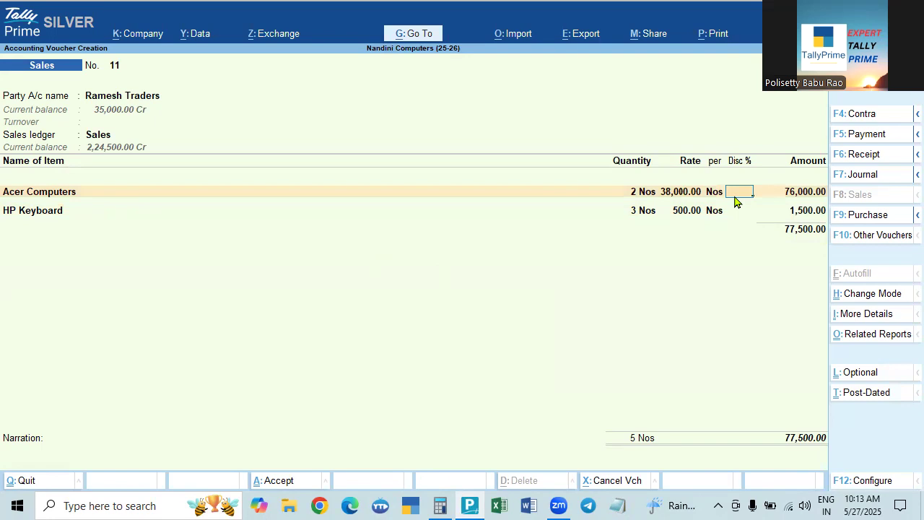
pyautogui.click(686, 191)
pyautogui.press('Return')
pyautogui.press('Return')
pyautogui.press('Return')
pyautogui.press('F11')
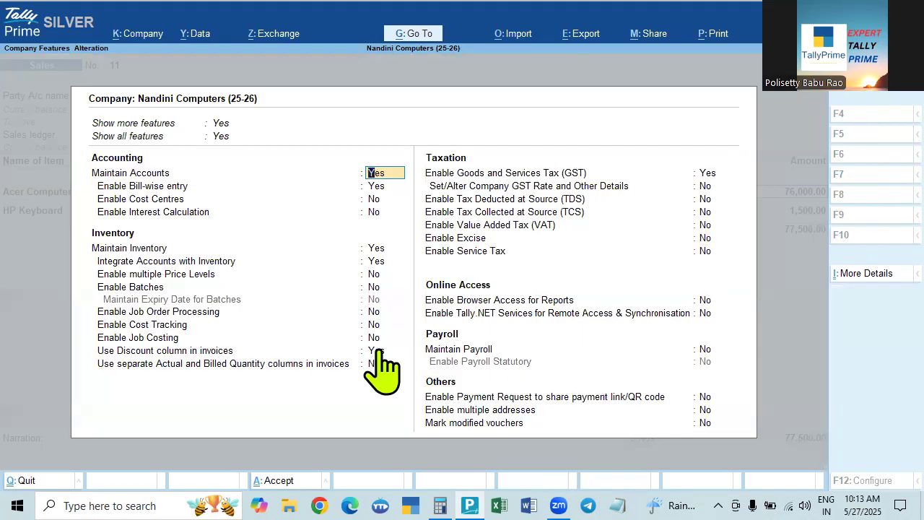
pyautogui.press('Escape')
pyautogui.press('Return')
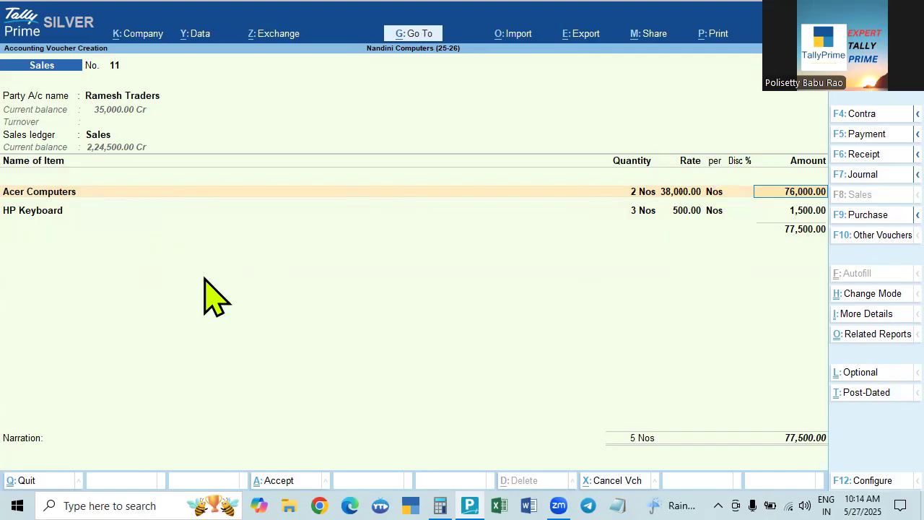
# - Look through the voucher configuration and recheck the company features for the discount options without changing them
pyautogui.press('F12')
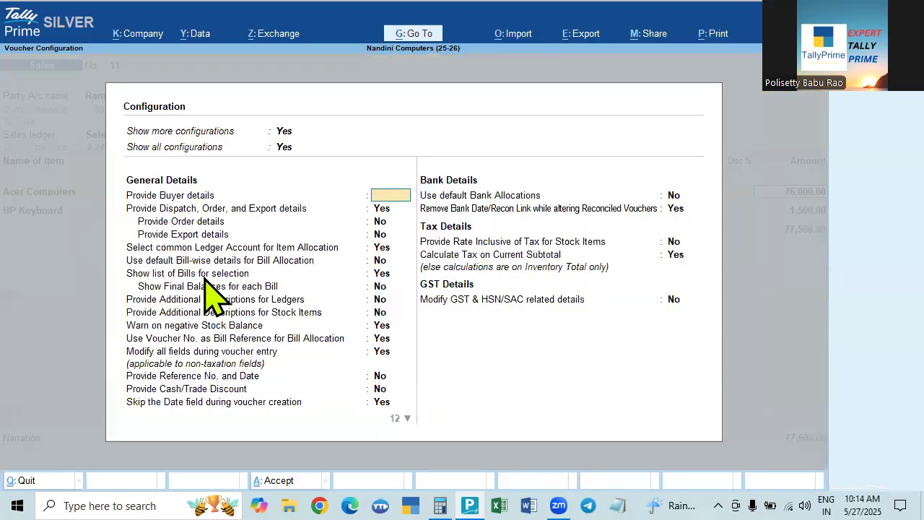
pyautogui.press('Escape')
pyautogui.press('BackSpace')
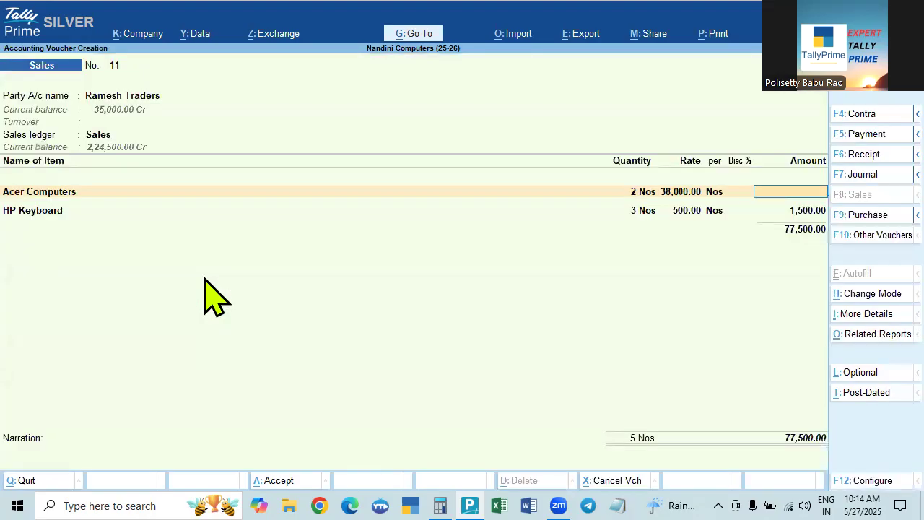
pyautogui.press('Return')
pyautogui.press('Return')
pyautogui.press('Return')
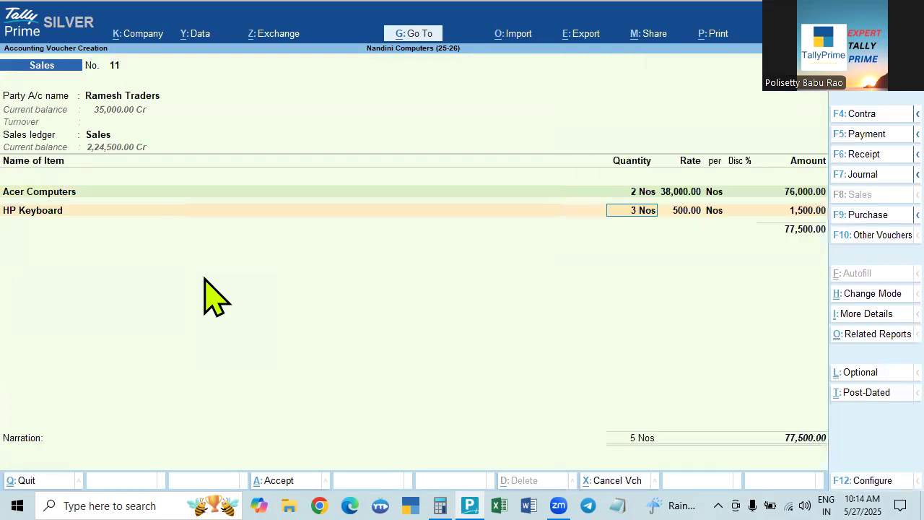
pyautogui.press('F11')
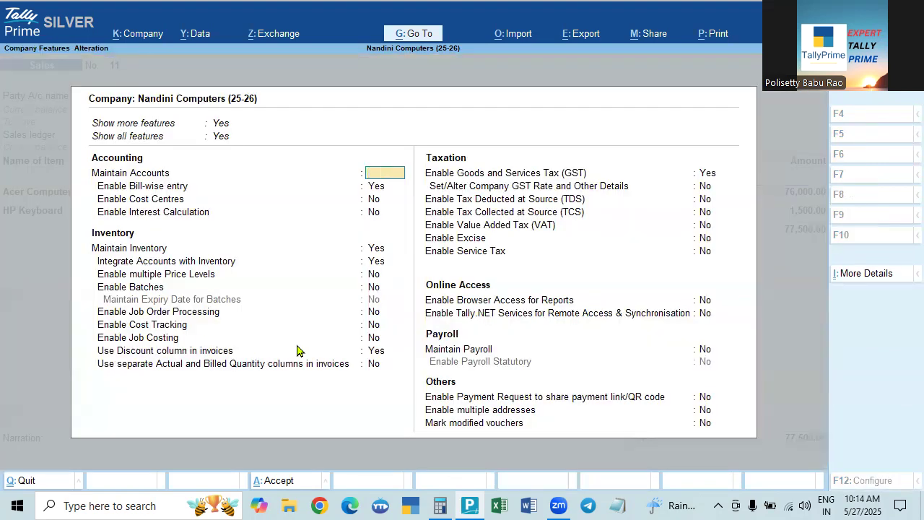
pyautogui.press('Escape')
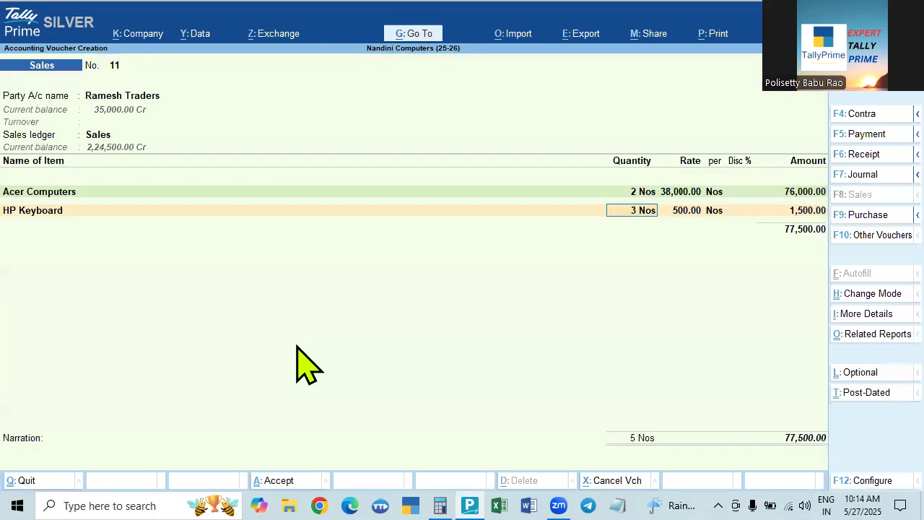
# - Set Provide Cash/Trade Discount to Yes in the voucher configuration and accept it
pyautogui.press('F12')
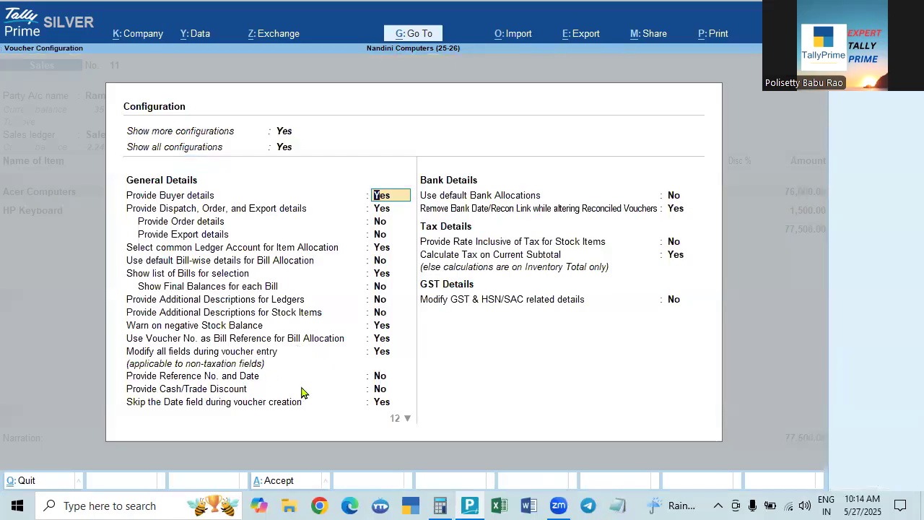
pyautogui.click(377, 390)
pyautogui.write('y')
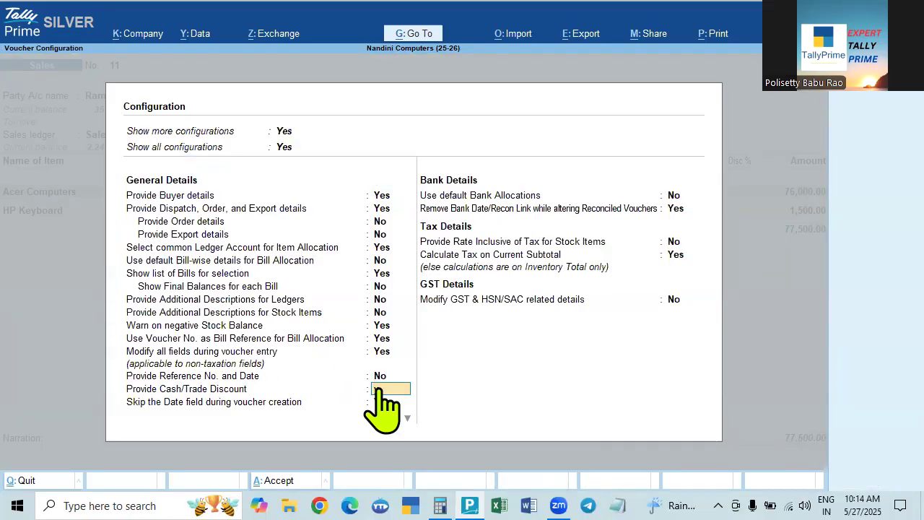
pyautogui.press('Return')
pyautogui.hotkey('ctrl', 'a')
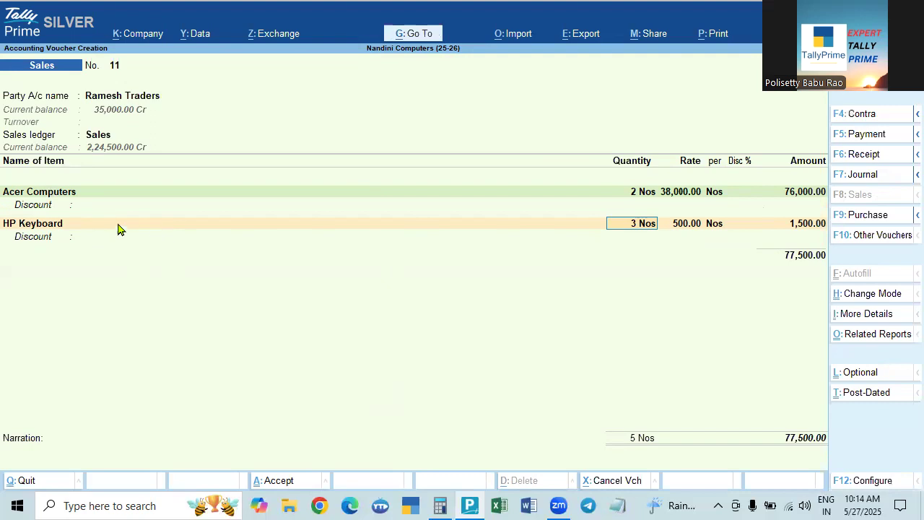
# - Try a 5% discount on the Acer Computers line, and replace it with a flat discount of 3,500
pyautogui.click(76, 207)
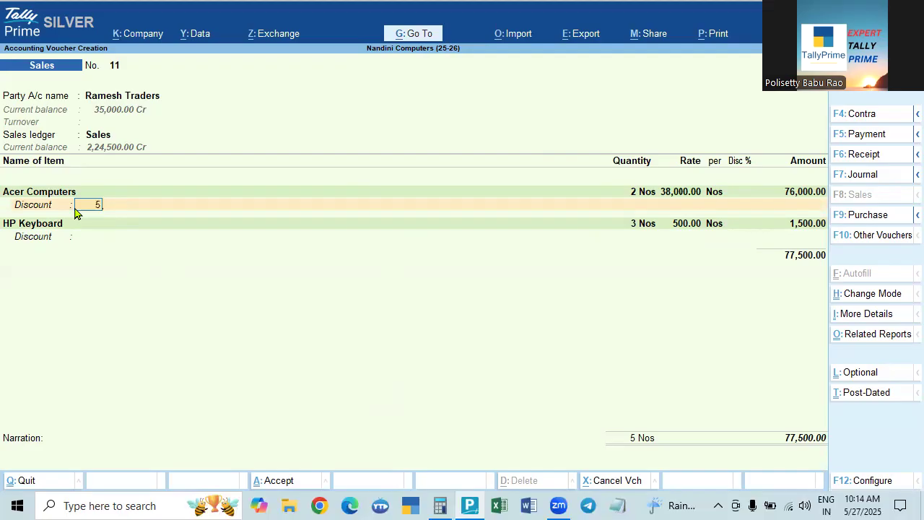
pyautogui.press('Return')
pyautogui.click(92, 205)
pyautogui.press('BackSpace')
pyautogui.press('Return')
pyautogui.write('3500')
pyautogui.press('Return')
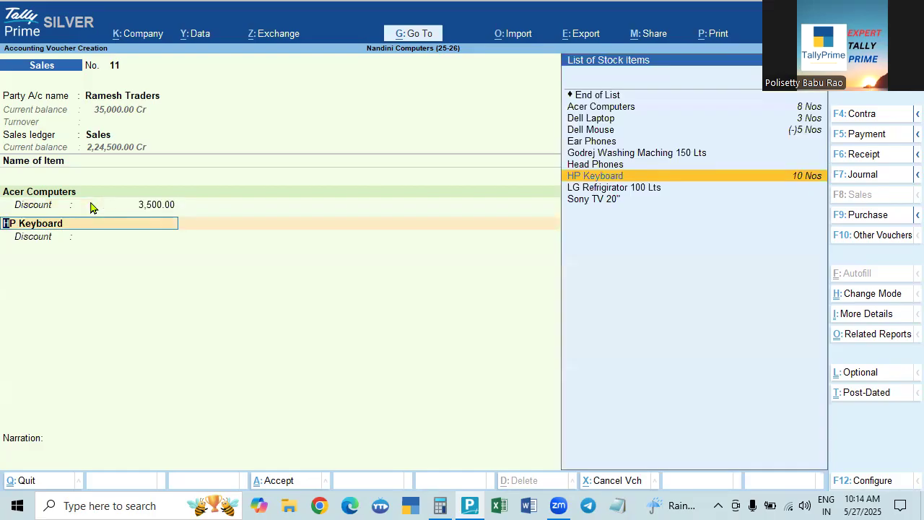
# - Clear the flat discount amount from the Acer Computers line
pyautogui.click(85, 195)
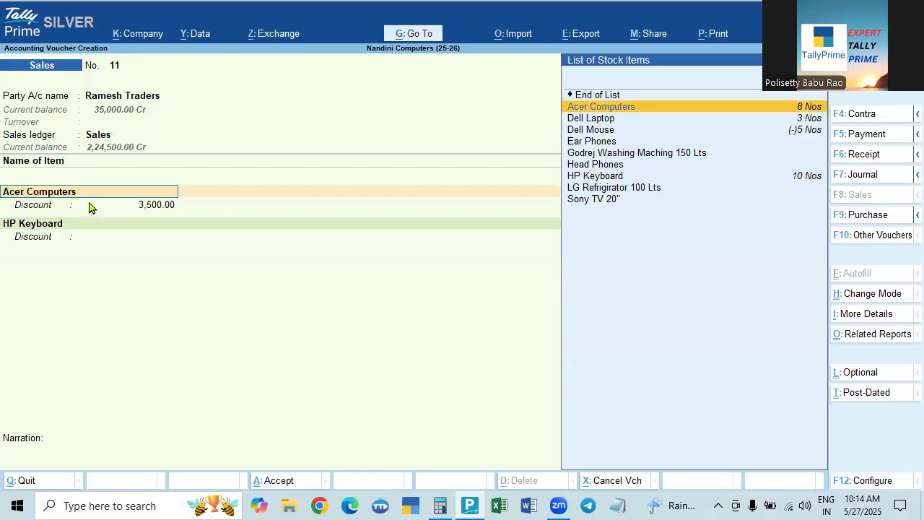
pyautogui.click(90, 205)
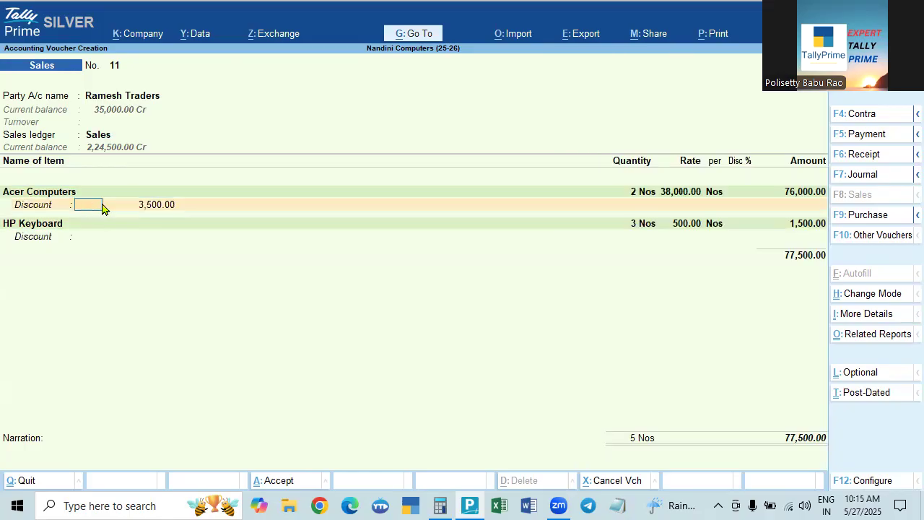
pyautogui.click(140, 207)
pyautogui.press('Return')
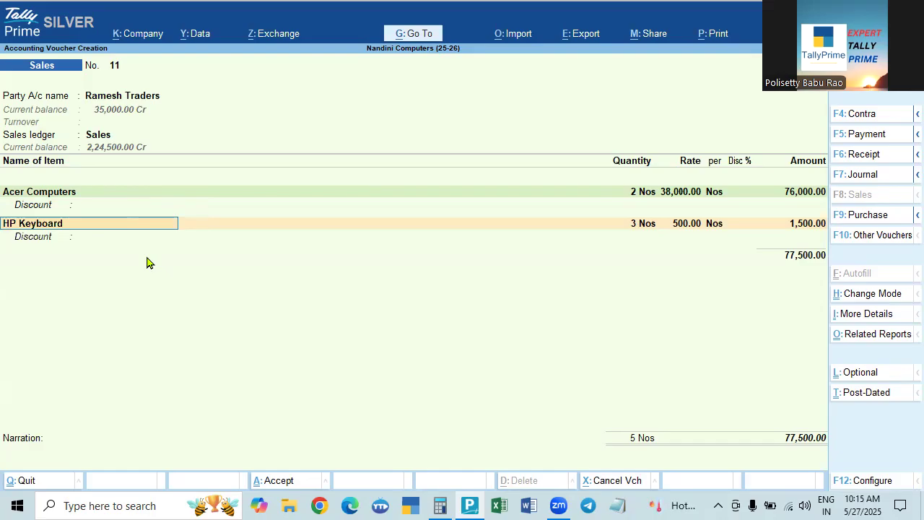
# - Apply a 5% discount to the Acer Computers line and accept the calculated discount amount
pyautogui.click(55, 194)
pyautogui.press('Return')
pyautogui.press('Return')
pyautogui.press('Return')
pyautogui.press('Return')
pyautogui.press('Return')
pyautogui.press('Return')
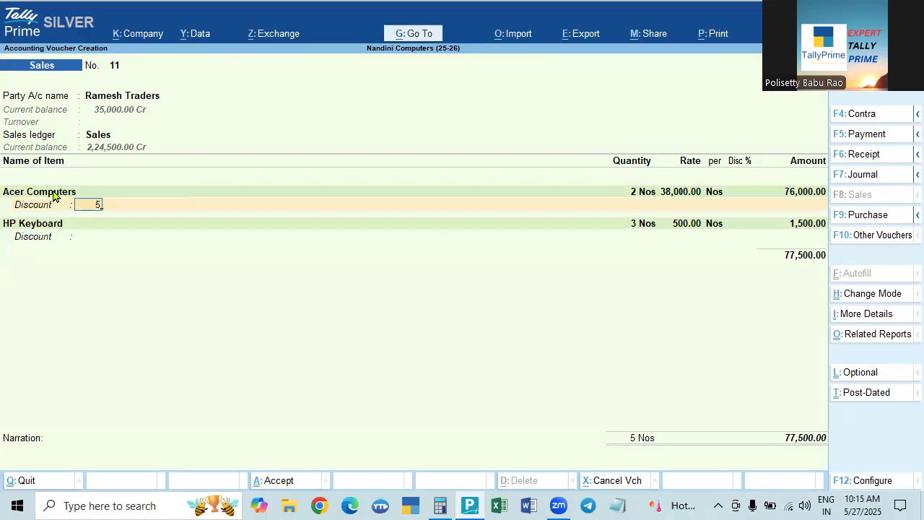
pyautogui.press('Return')
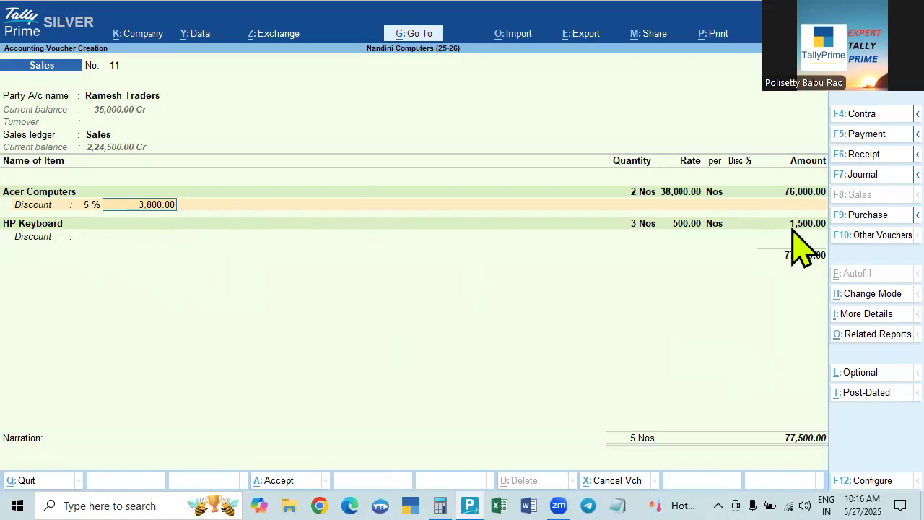
pyautogui.press('Return')
# - Change the HP Keyboard quantity to 5 Nos, keeping its rate and leaving the discount column blank
pyautogui.press('Return')
pyautogui.press('Return')
pyautogui.press('Return')
pyautogui.press('Return')
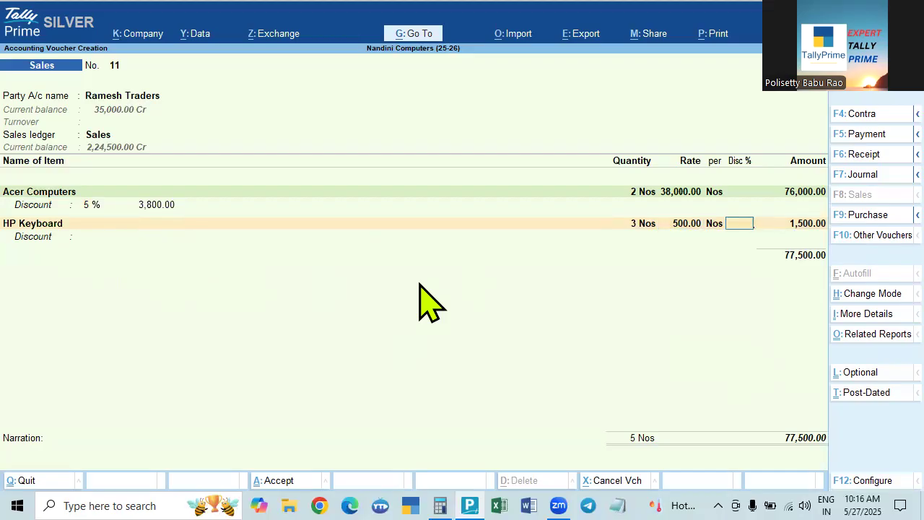
pyautogui.click(634, 223)
pyautogui.write('5')
pyautogui.press('Return')
pyautogui.press('Return')
pyautogui.press('Return')
pyautogui.press('Return')
pyautogui.press('Return')
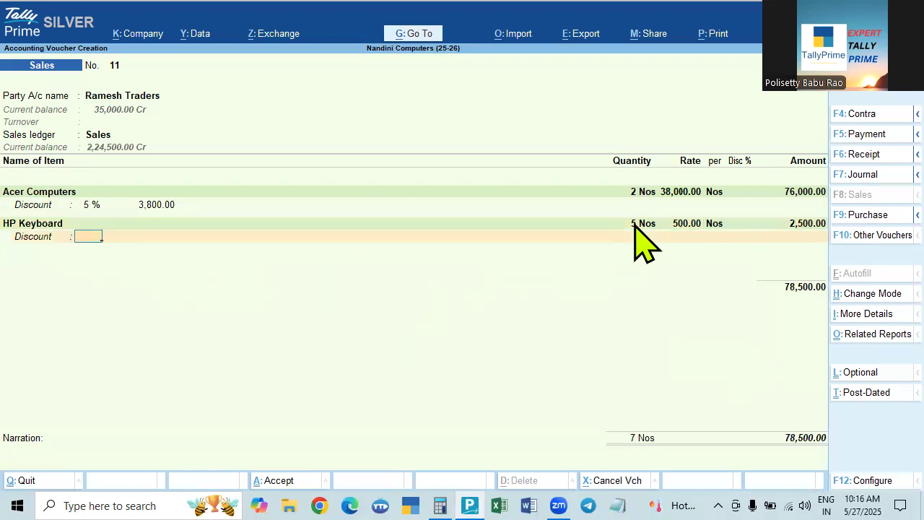
# - Enter a 2% discount under the HP Keyboard item
pyautogui.press('Return')
pyautogui.press('BackSpace')
pyautogui.write('2')
pyautogui.press('Return')
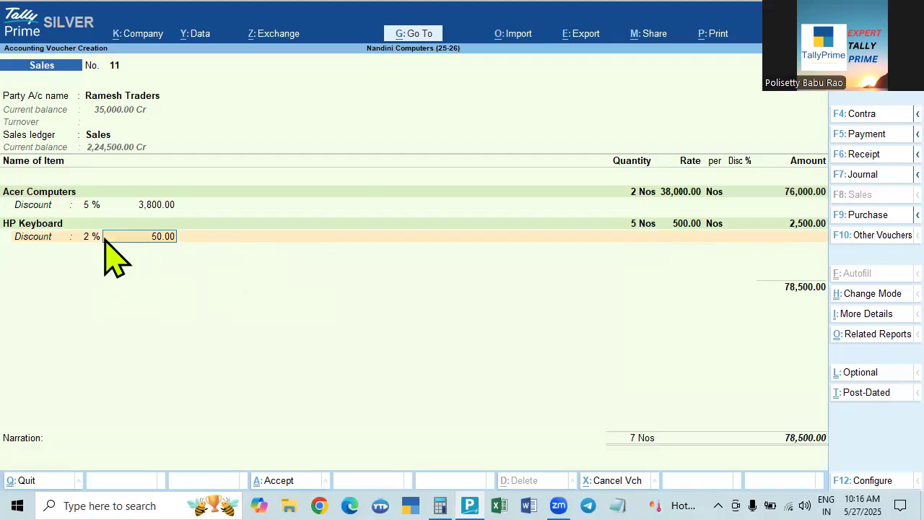
# - Replace the HP Keyboard percentage discount with a flat discount amount of 100
pyautogui.press('BackSpace')
pyautogui.press('Return')
pyautogui.write('1')
pyautogui.press('BackSpace')
pyautogui.press('BackSpace')
pyautogui.write('100')
pyautogui.press('Return')
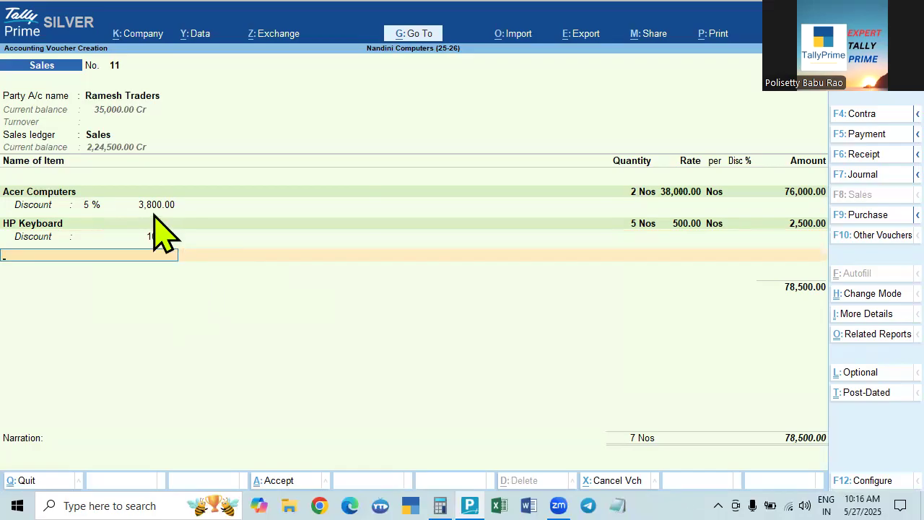
# - Clear the HP Keyboard discount and re-enter it as a flat amount of 100, leaving its percentage blank
pyautogui.click(88, 236)
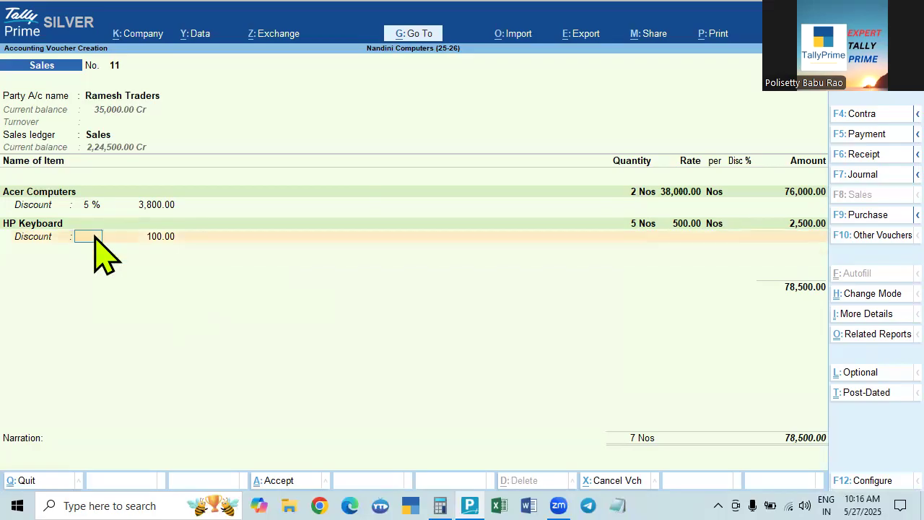
pyautogui.click(157, 237)
pyautogui.press('BackSpace')
pyautogui.press('Return')
pyautogui.click(158, 238)
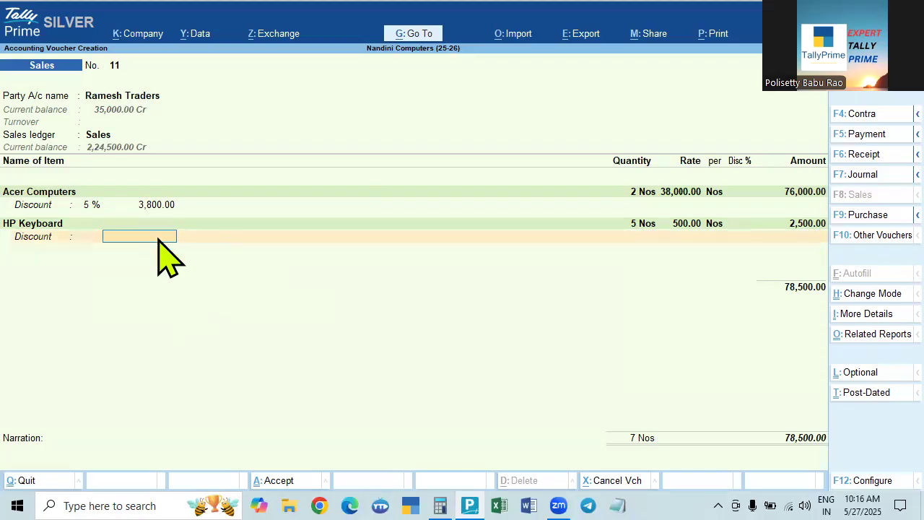
pyautogui.press('Return')
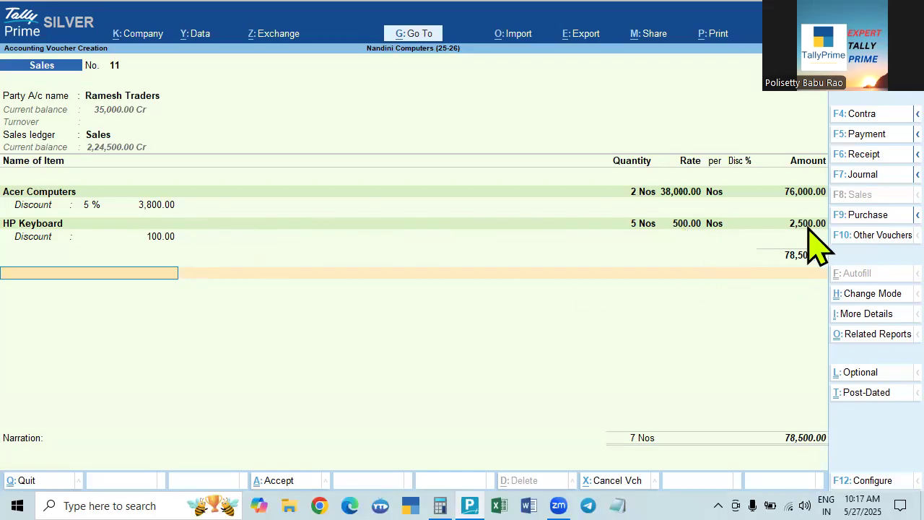
# - Check the stock item masters of Acer Computers and HP Keyboard for their GST rate details
pyautogui.click(64, 226)
pyautogui.click(68, 197)
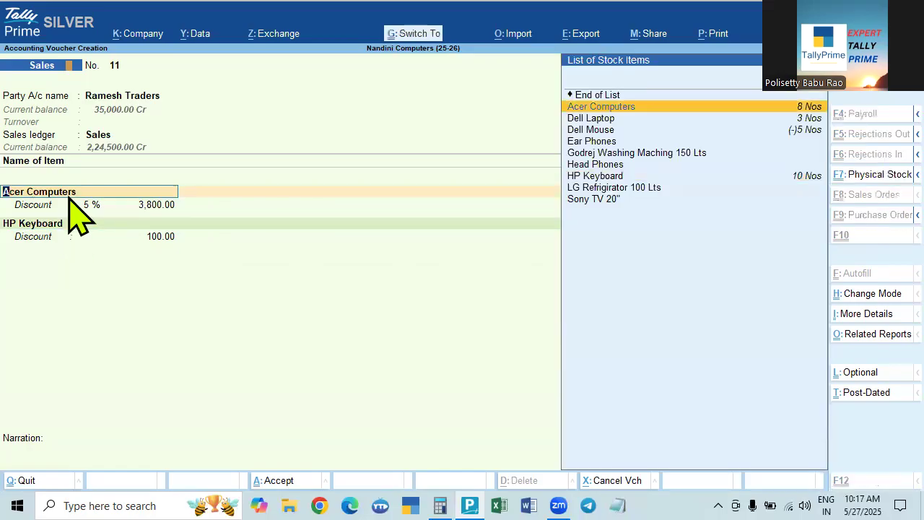
pyautogui.hotkey('ctrl', 'Return')
pyautogui.hotkey('ctrl', 'a')
pyautogui.click(41, 226)
pyautogui.hotkey('ctrl', 'Return')
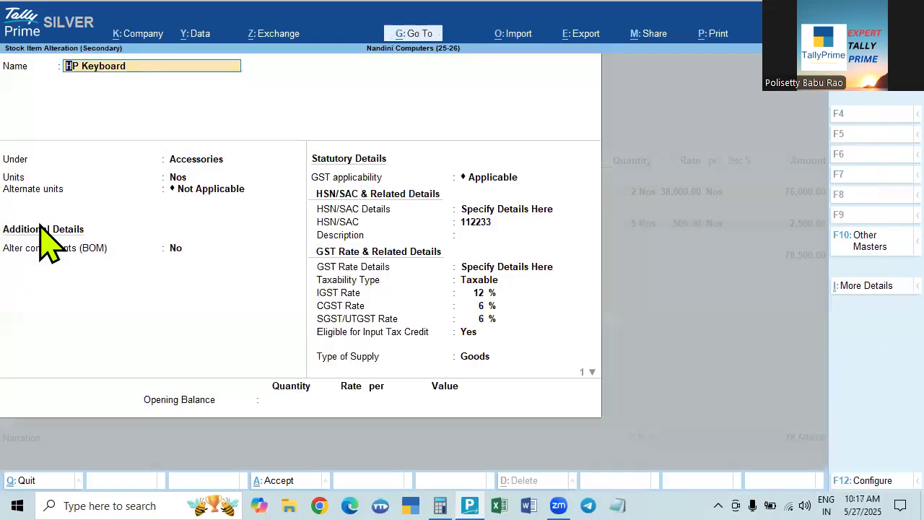
pyautogui.press('Escape')
pyautogui.press('Escape')
pyautogui.press('y')
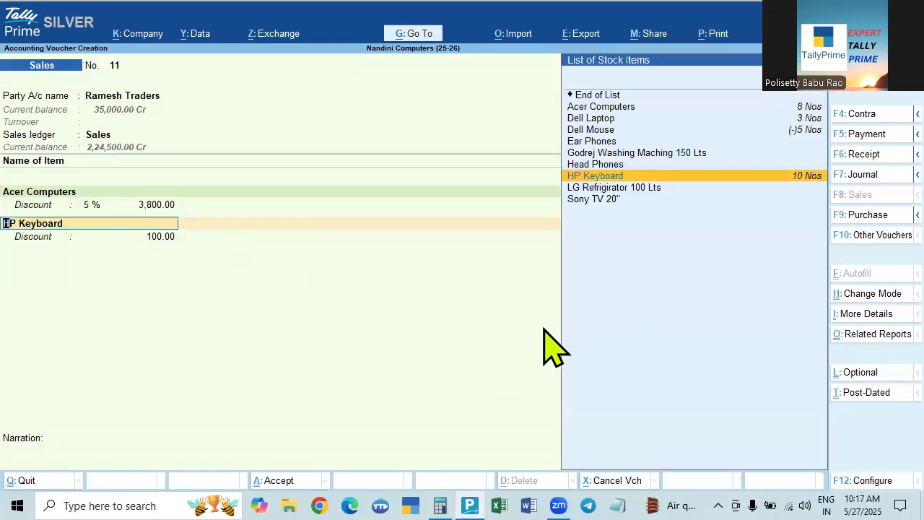
# - Keep the HP Keyboard line's values and add the Discount Allowed ledger below the item total
pyautogui.press('Return')
pyautogui.press('Return')
pyautogui.press('Return')
pyautogui.press('Return')
pyautogui.press('Return')
pyautogui.press('Return')
pyautogui.press('Return')
pyautogui.press('Return')
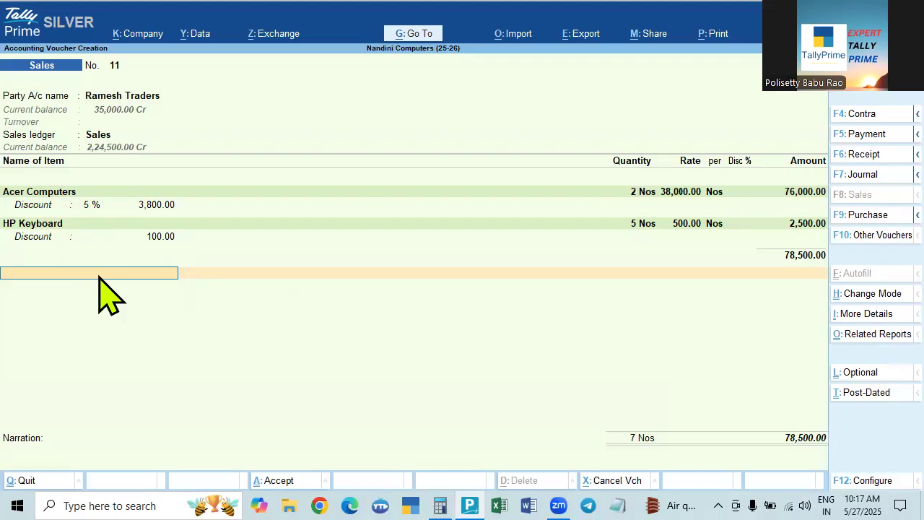
pyautogui.press('Return')
pyautogui.press('Down')
pyautogui.press('Down')
pyautogui.press('Down')
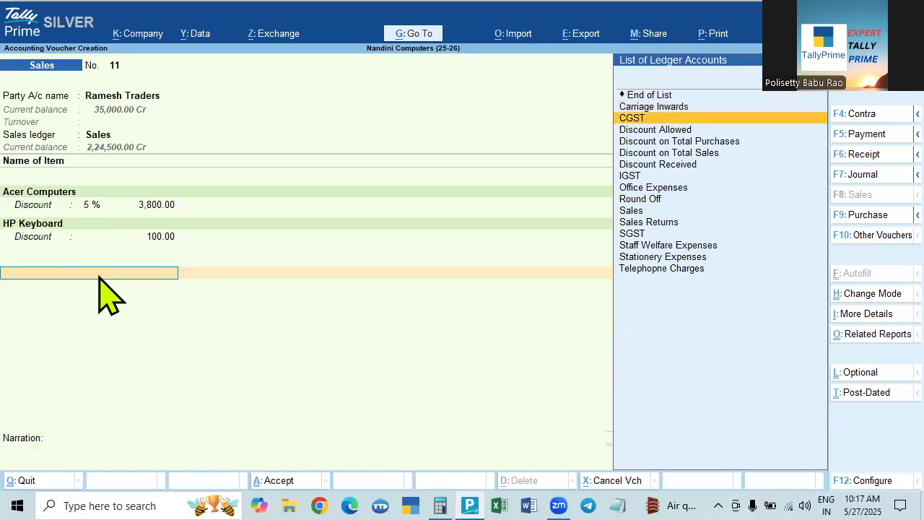
pyautogui.press('Return')
# - Set the Discount Allowed ledger's type of ledger to Not Applicable and save the ledger
pyautogui.press('BackSpace')
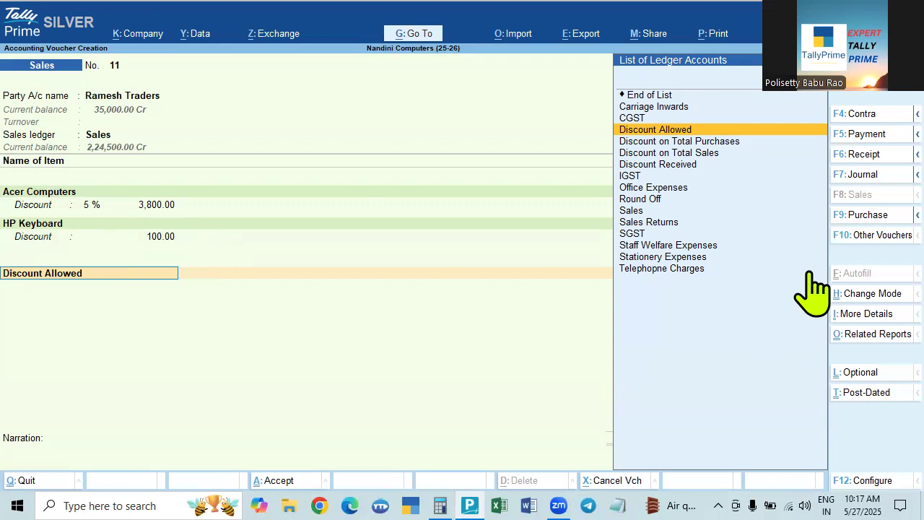
pyautogui.hotkey('ctrl', 'Return')
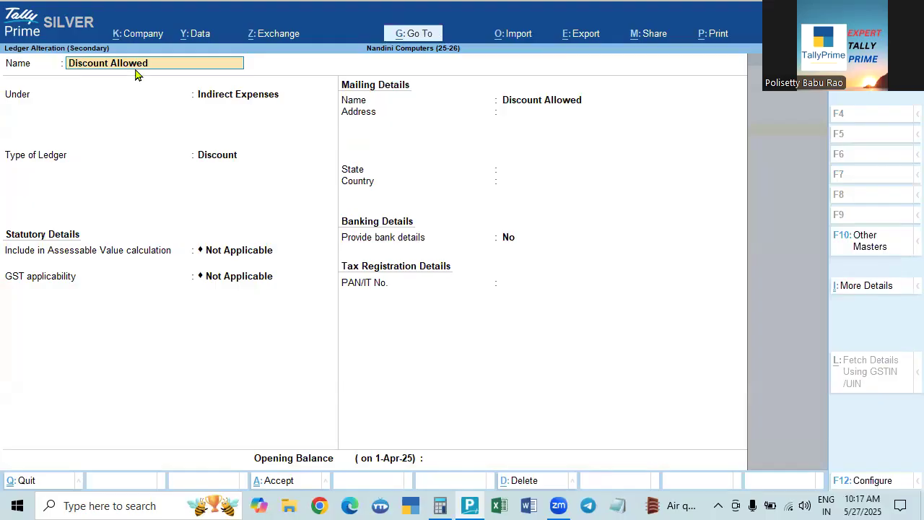
pyautogui.press('Return')
pyautogui.press('Return')
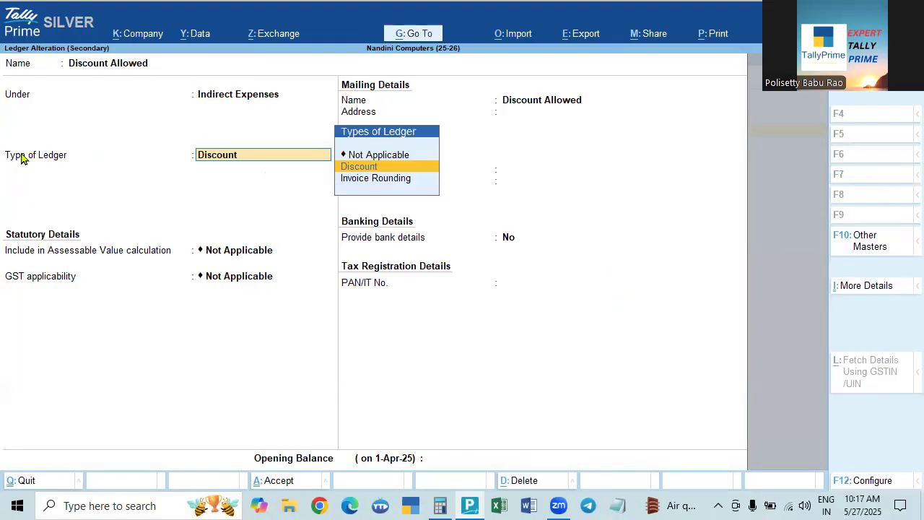
pyautogui.click(390, 155)
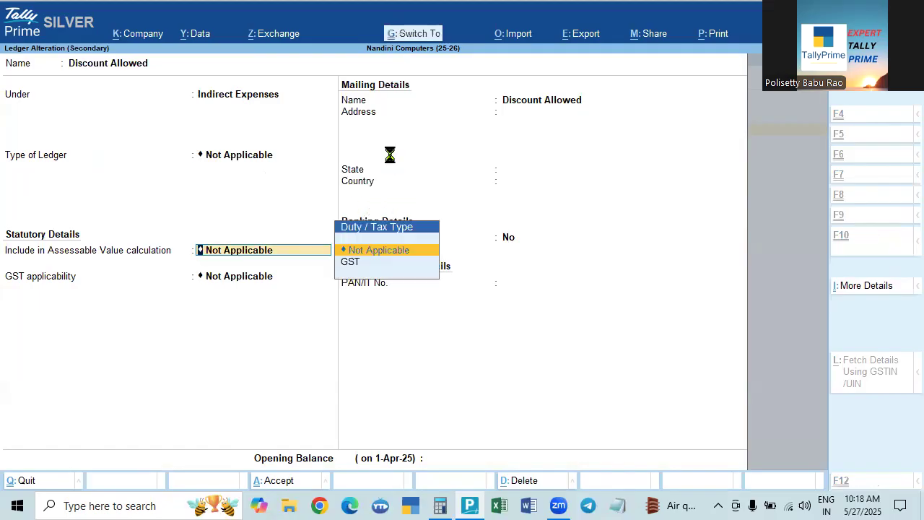
pyautogui.hotkey('ctrl', 'a')
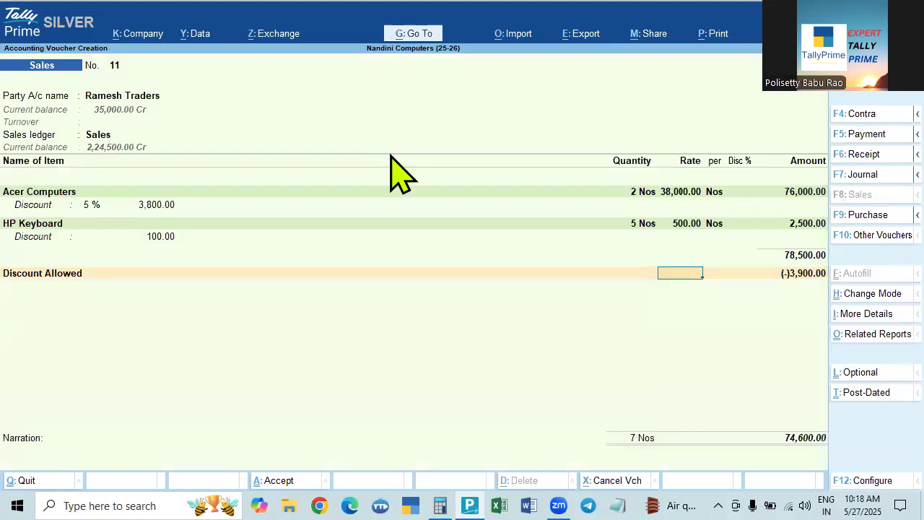
# - Clear the amount on the voucher's Discount Allowed line
pyautogui.press('Escape')
pyautogui.press('n')
pyautogui.press('Return')
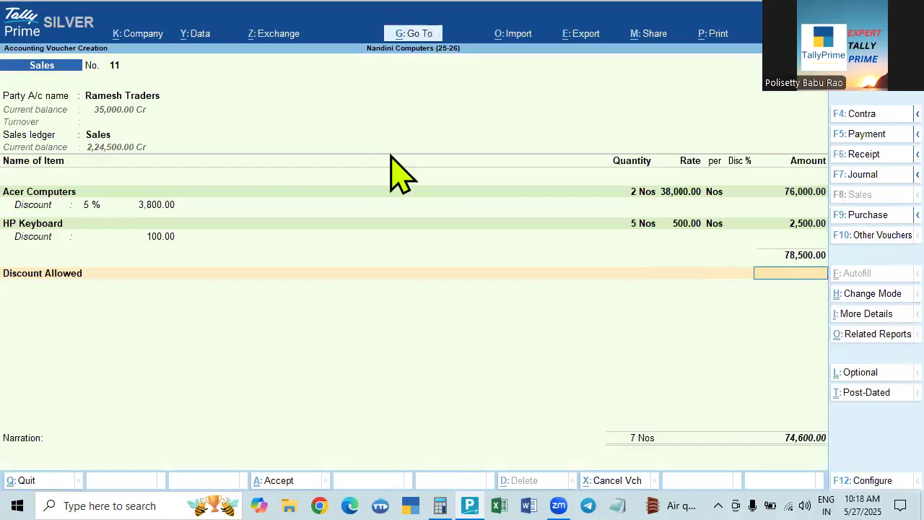
pyautogui.press('BackSpace')
pyautogui.press('BackSpace')
pyautogui.press('Return')
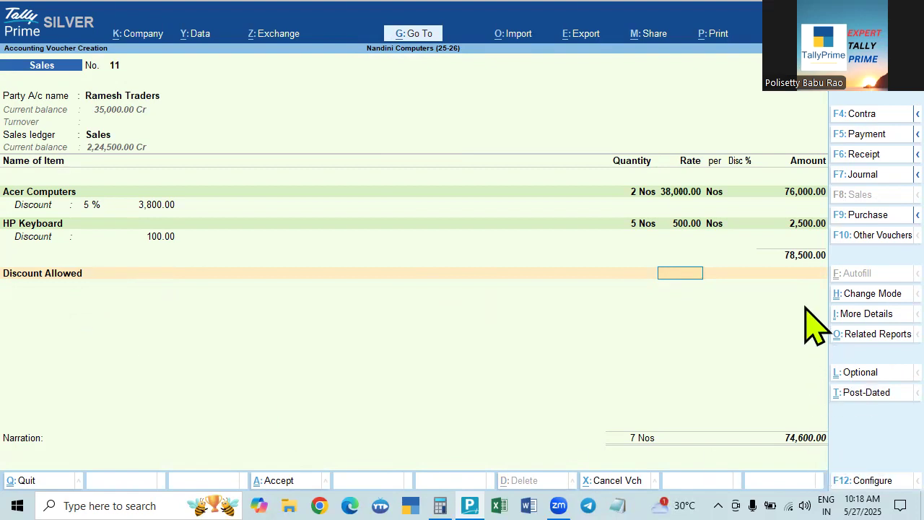
# - Check the Discount Allowed ledger's settings and its amount on the voucher line
pyautogui.click(61, 274)
pyautogui.hotkey('ctrl', 'Return')
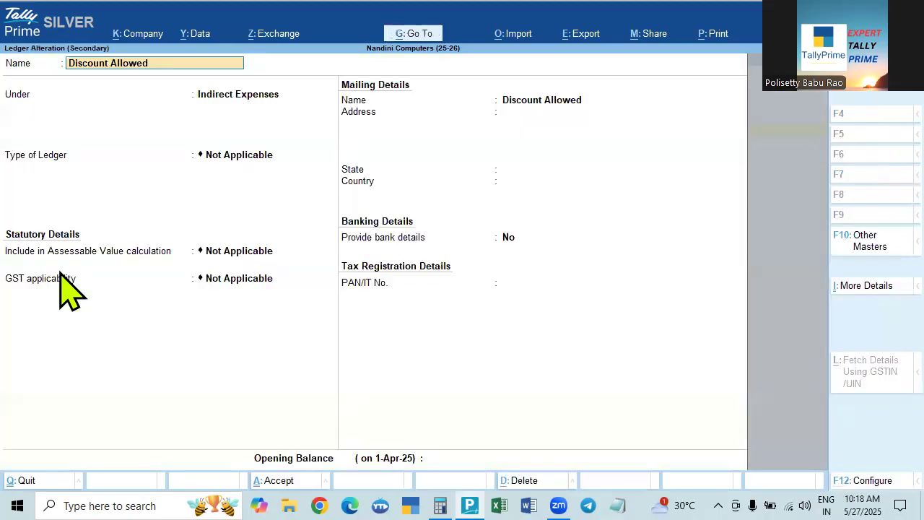
pyautogui.press('Escape')
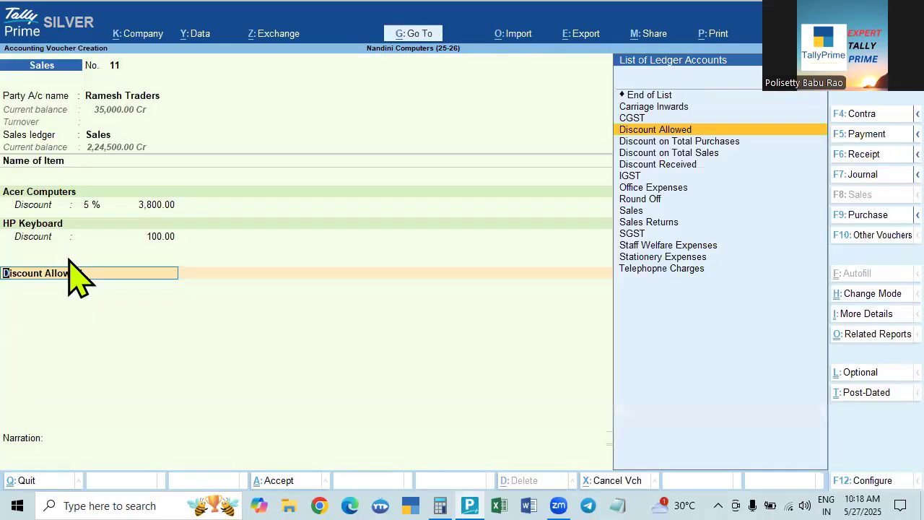
pyautogui.press('Return')
pyautogui.press('Return')
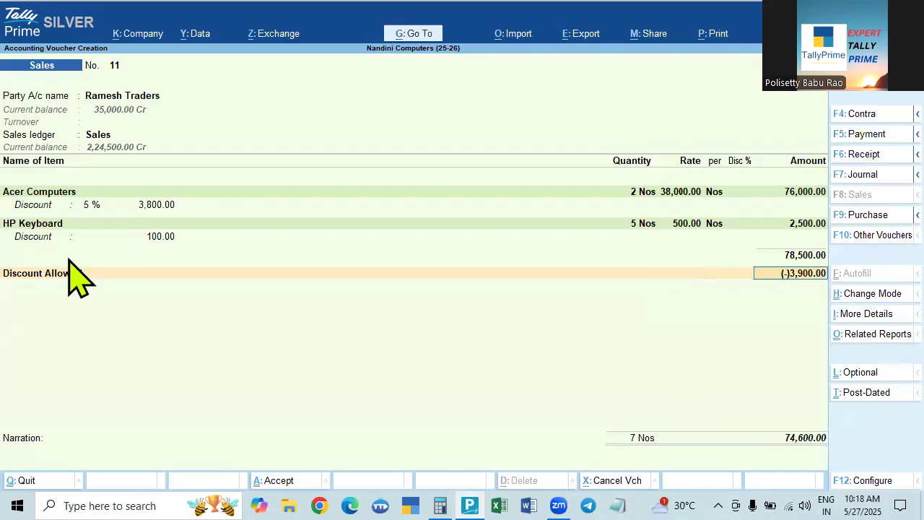
pyautogui.press('BackSpace')
# - Set the Discount Allowed ledger's type of ledger to Discount and save the ledger
pyautogui.click(63, 275)
pyautogui.hotkey('ctrl', 'Return')
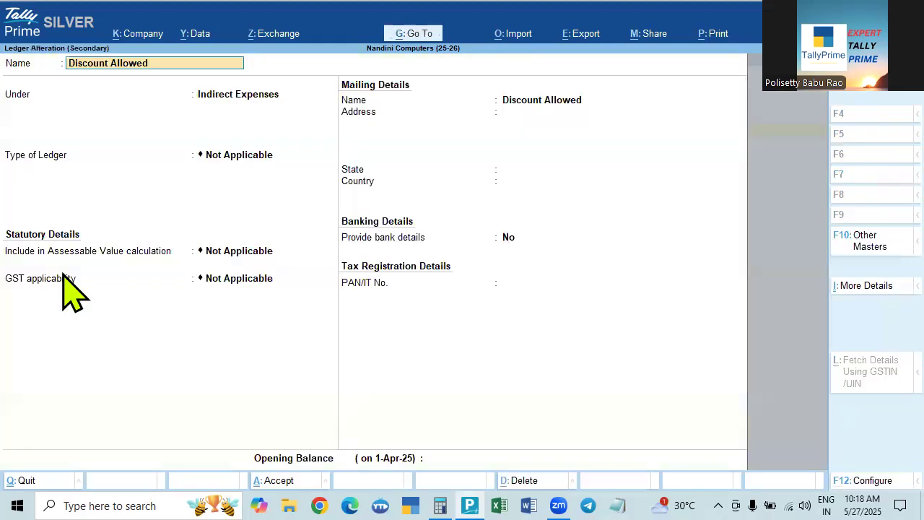
pyautogui.click(232, 155)
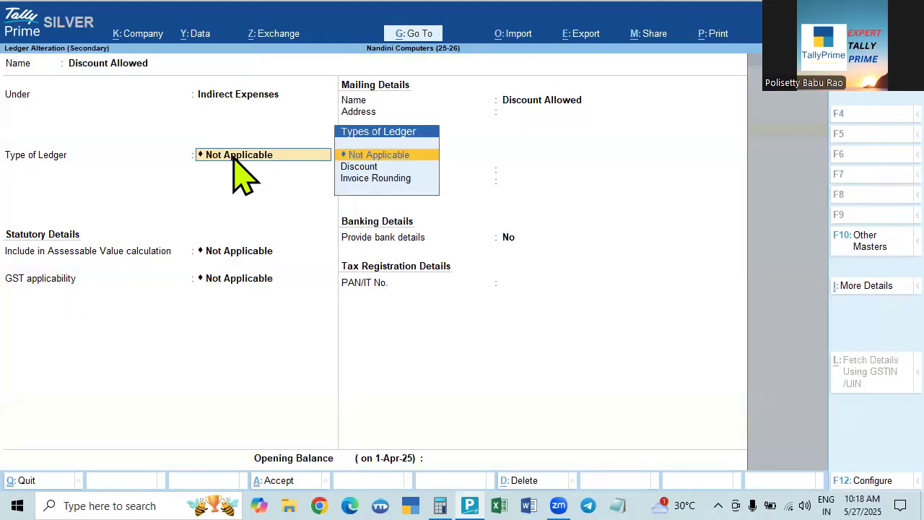
pyautogui.press('Down')
pyautogui.press('Down')
pyautogui.press('Up')
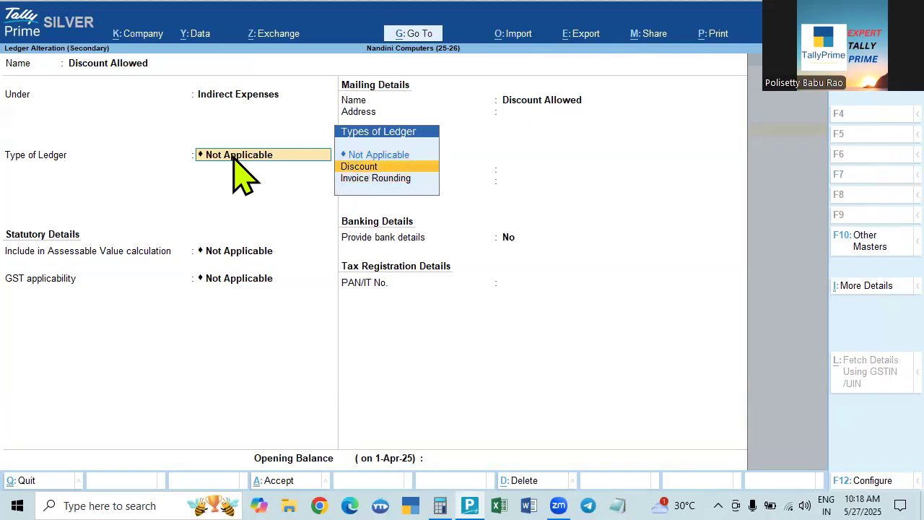
pyautogui.press('Return')
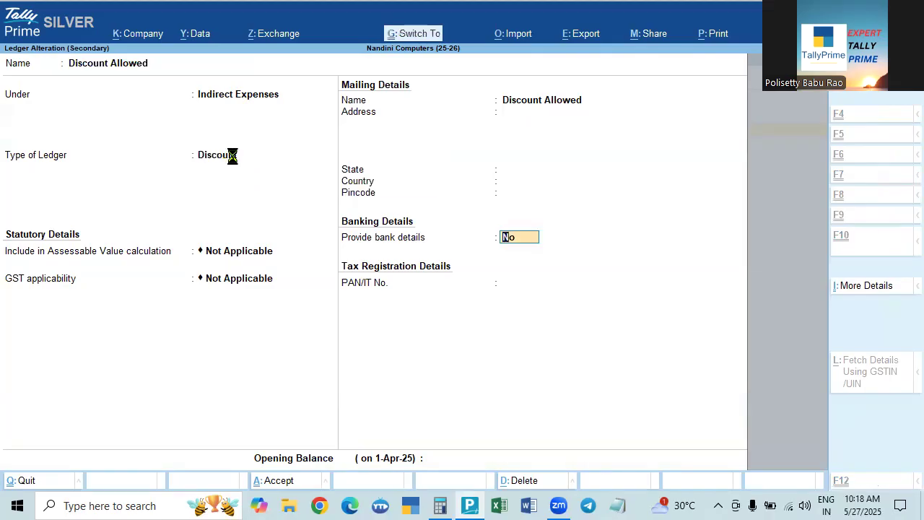
pyautogui.hotkey('ctrl', 'a')
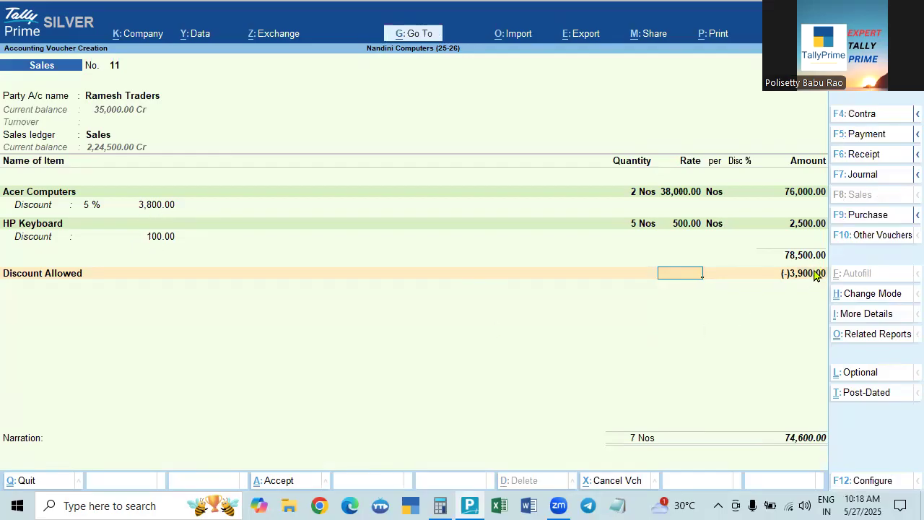
# - Re-accept the HP Keyboard line and the Discount Allowed line with their existing values
pyautogui.click(161, 237)
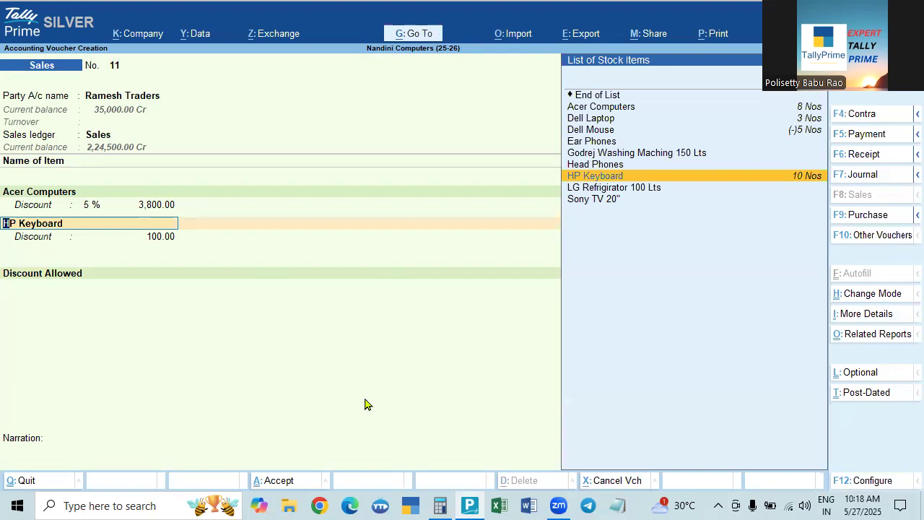
pyautogui.press('Return')
pyautogui.press('Return')
pyautogui.press('Return')
pyautogui.press('Return')
pyautogui.press('Return')
pyautogui.press('Return')
pyautogui.press('Return')
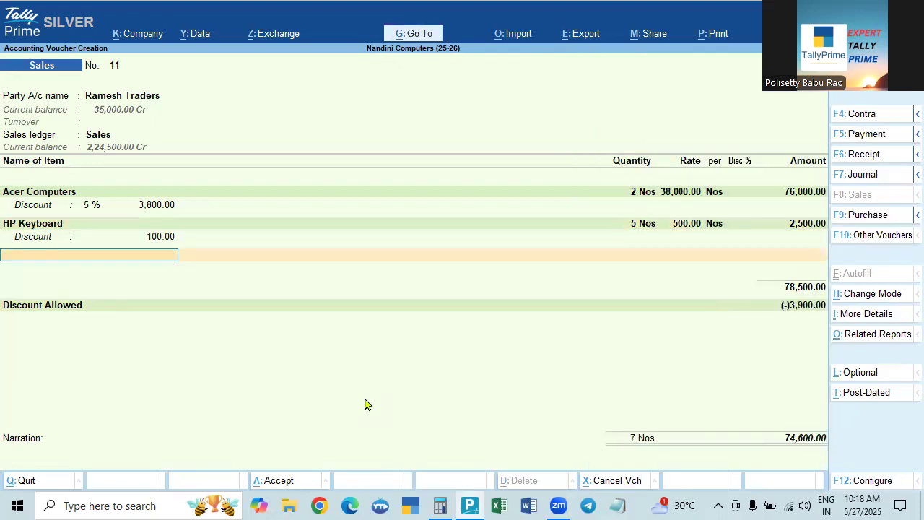
pyautogui.press('Return')
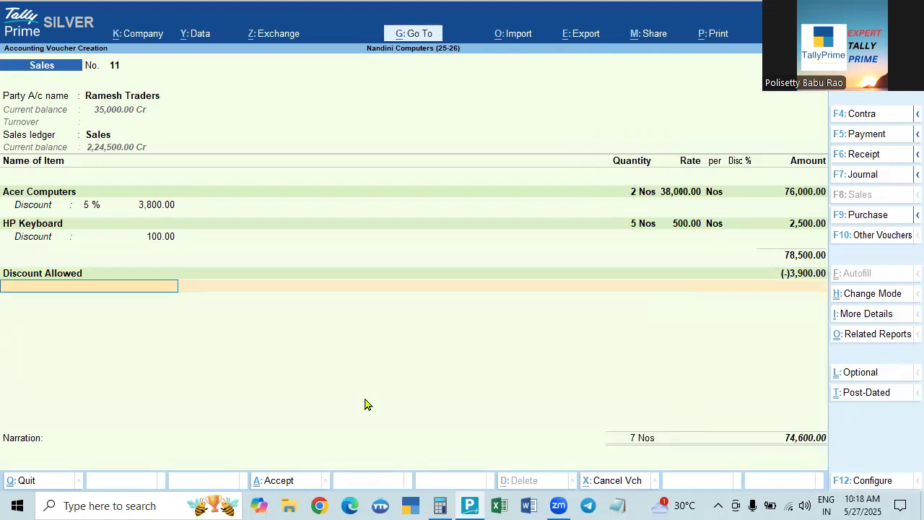
pyautogui.write('C')
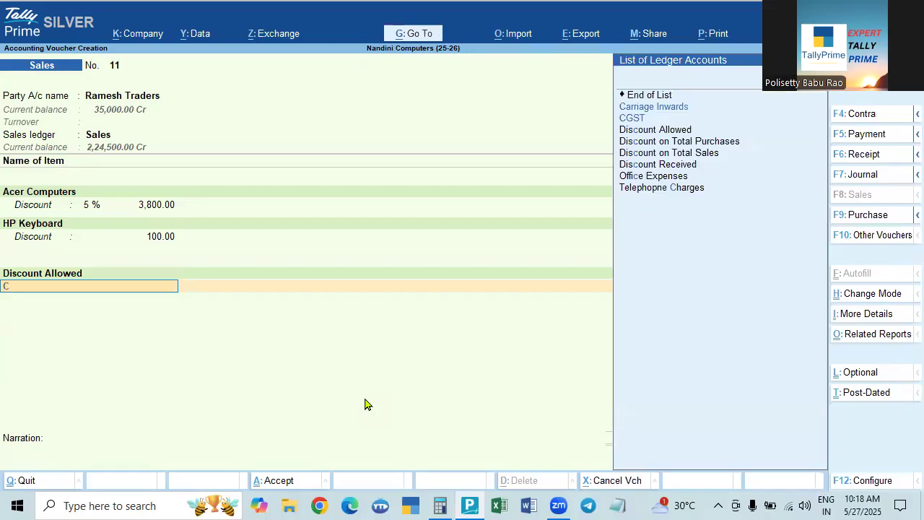
pyautogui.press('BackSpace')
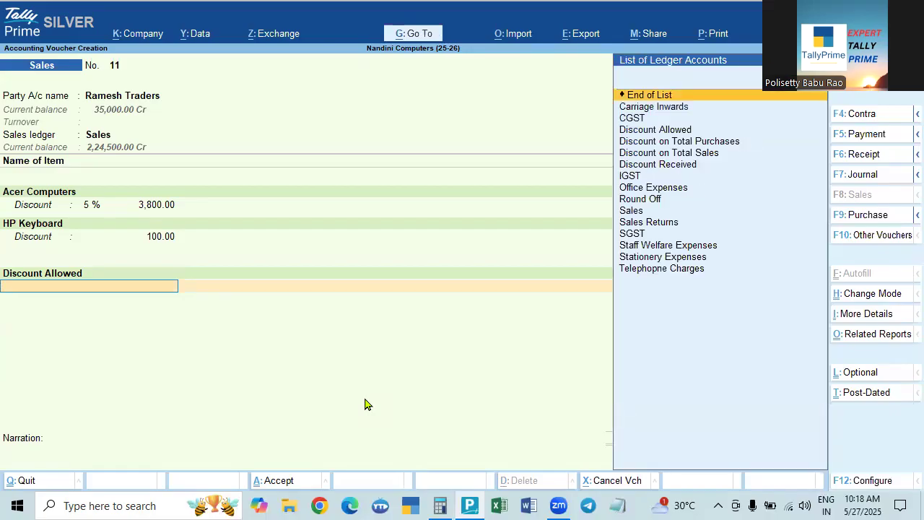
# - Check the state and GST registration details in the Ramesh Traders party ledger, leaving it unaltered
pyautogui.click(126, 100)
pyautogui.hotkey('ctrl', 'Return')
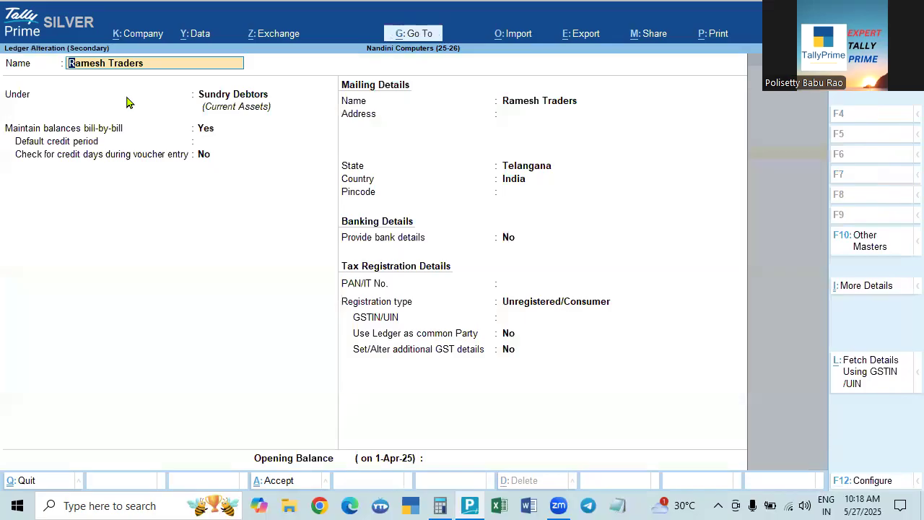
pyautogui.press('Escape')
pyautogui.press('Escape')
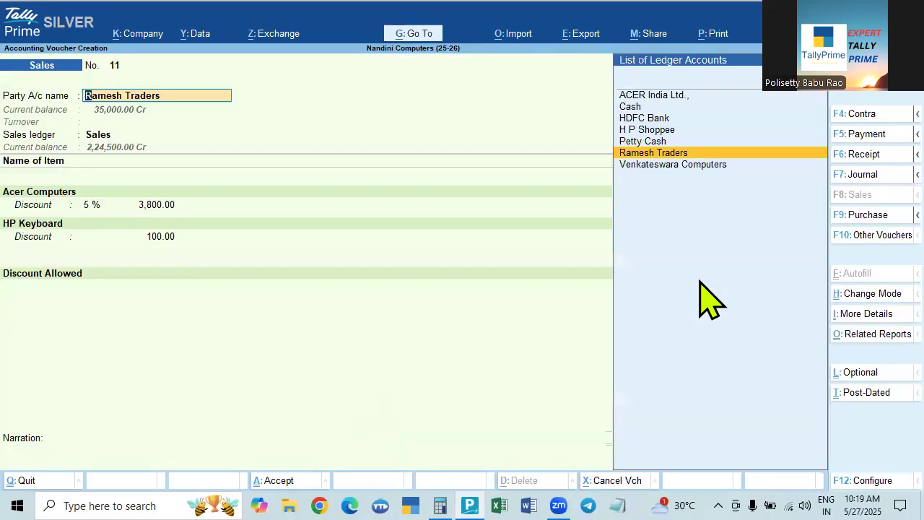
# - Add the IGST ledger below Discount Allowed and accept its calculated tax amount
pyautogui.click(78, 275)
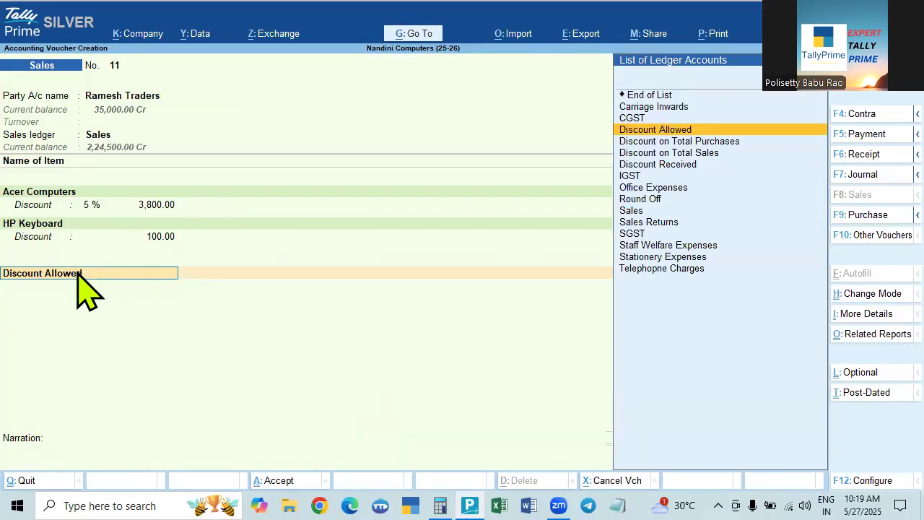
pyautogui.press('Return')
pyautogui.press('Return')
pyautogui.press('Return')
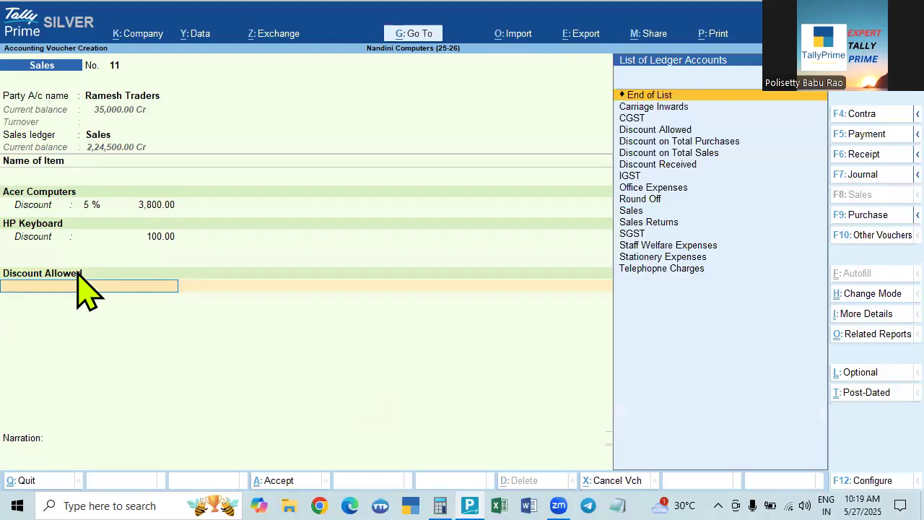
pyautogui.write('ig')
pyautogui.press('Return')
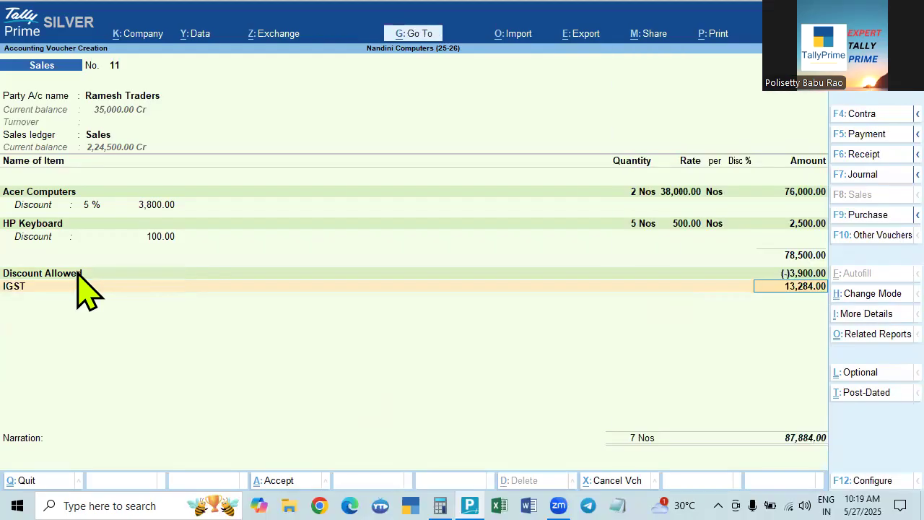
pyautogui.press('Return')
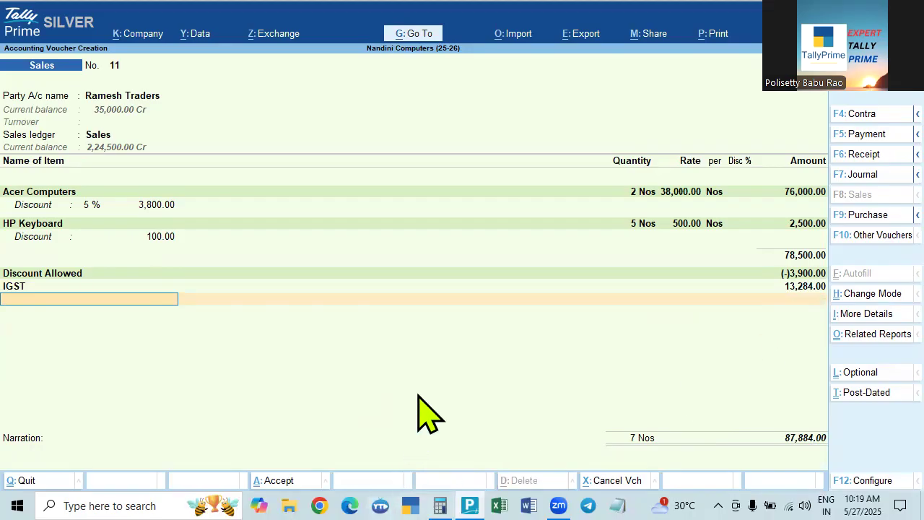
# - Examine the voucher's GST tax analysis in detailed view for the item discounts and tax rates
pyautogui.hotkey('alt', 'a')
pyautogui.hotkey('alt', 'F5')
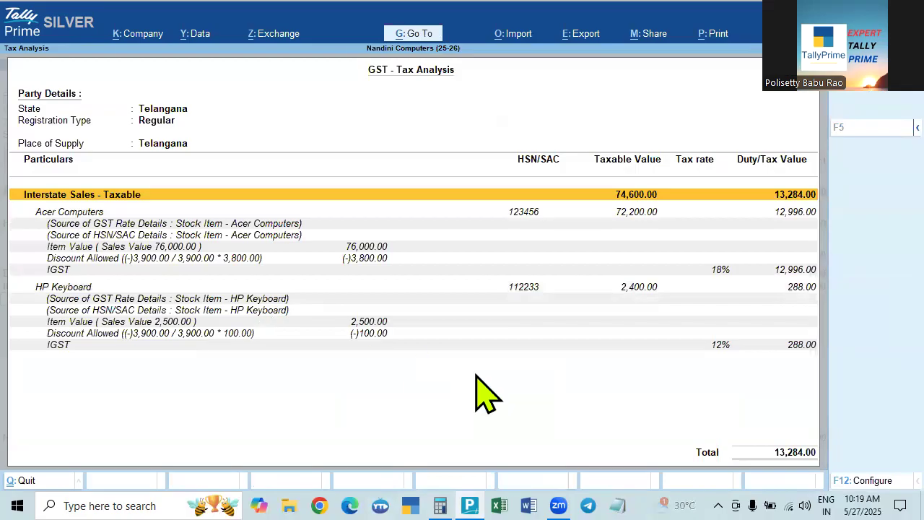
# - Leave the tax analysis and calculate the Acer Computers discounted value in Calculator as 76000 minus 5%
pyautogui.press('Escape')
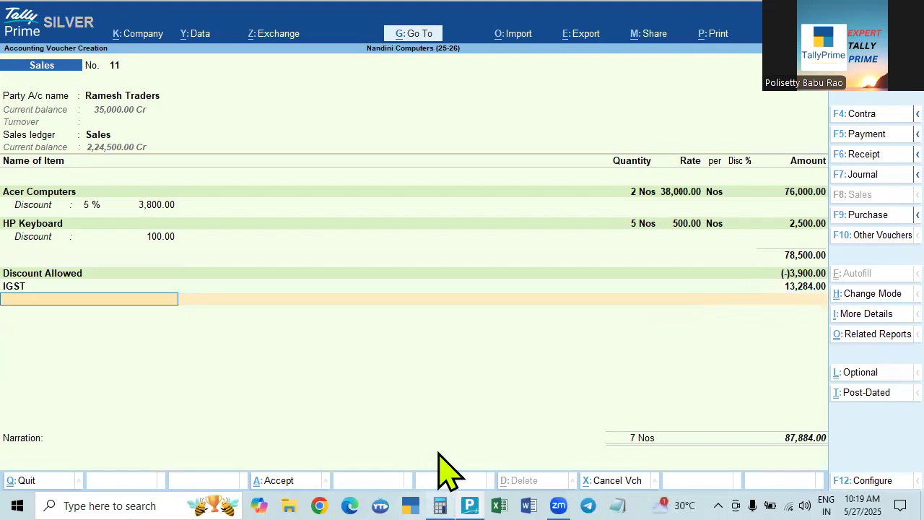
pyautogui.click(440, 505)
pyautogui.write('760000')
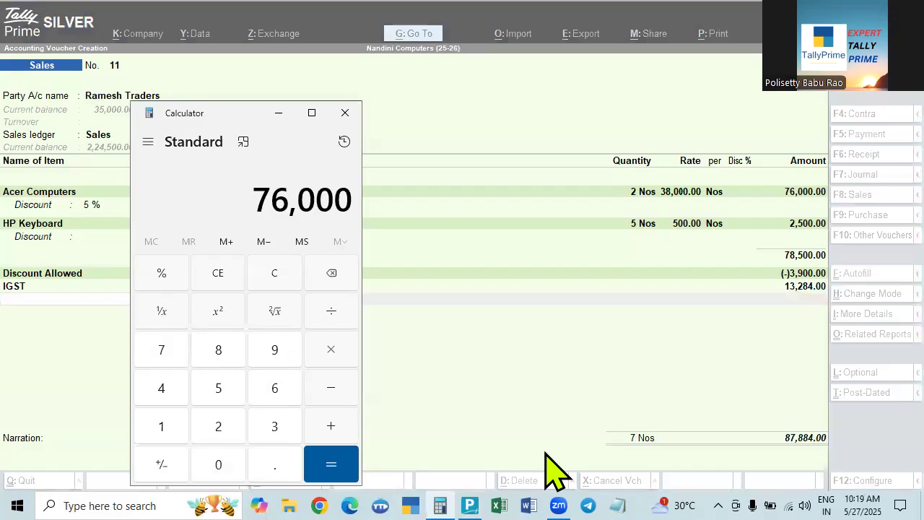
pyautogui.press('*')
pyautogui.press('-')
pyautogui.write('5')
pyautogui.press('%')
pyautogui.press('Return')
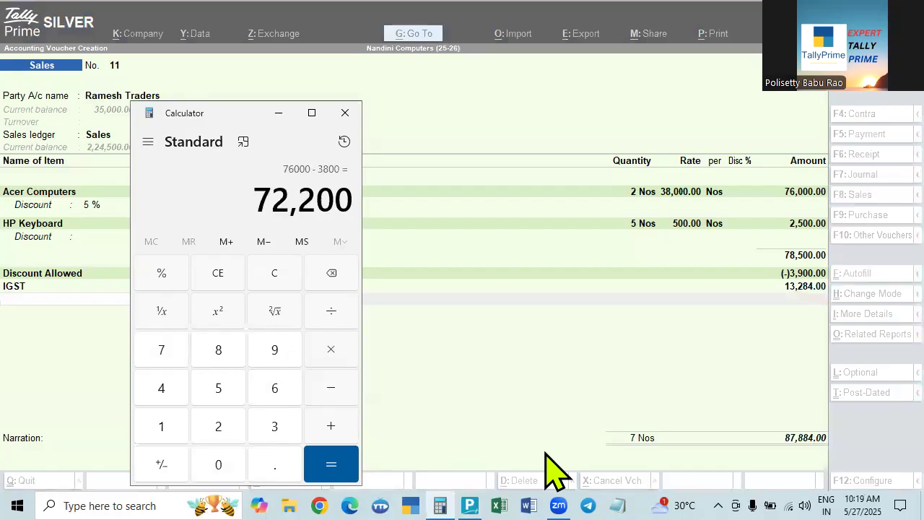
# - Calculate 18% tax on the discounted Acer Computers value
pyautogui.press('*')
pyautogui.write('18')
pyautogui.press('%')
pyautogui.press('Return')
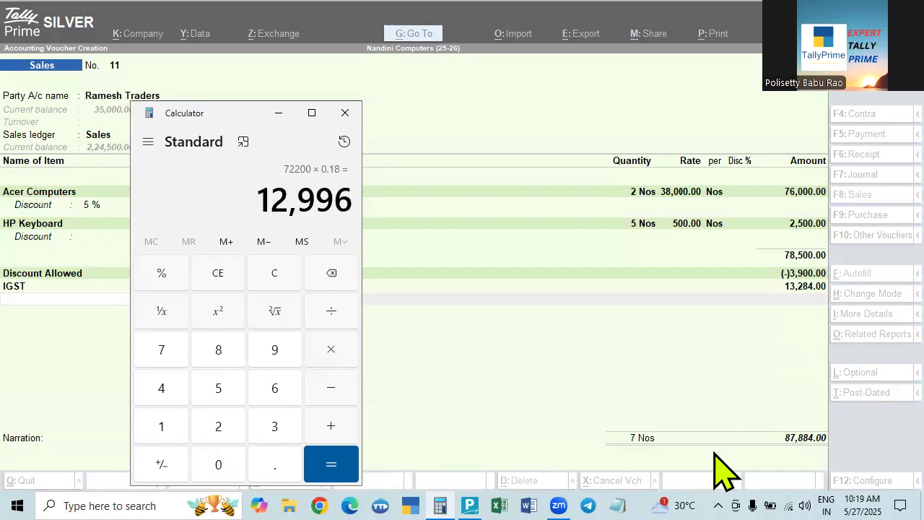
# - Note the Acer Computers tax amount 12996 in Notepad and clear the calculator
pyautogui.click(617, 504)
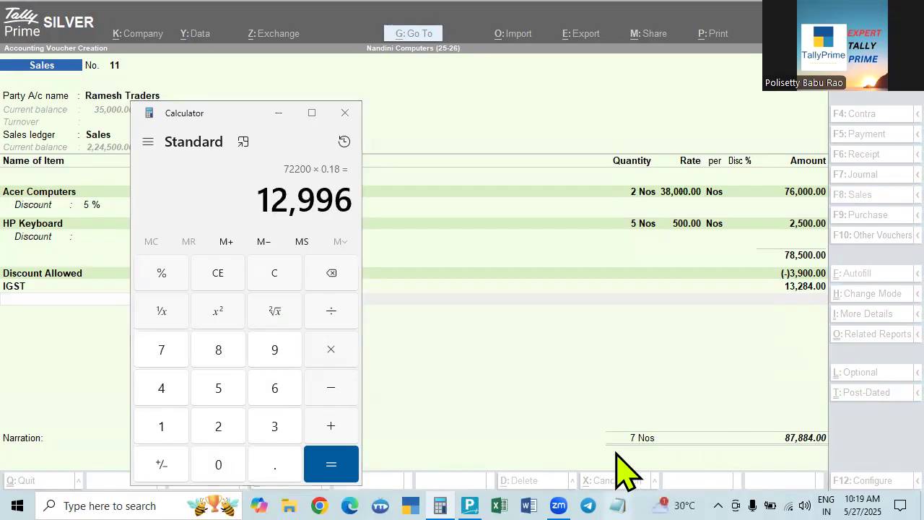
pyautogui.write('1299')
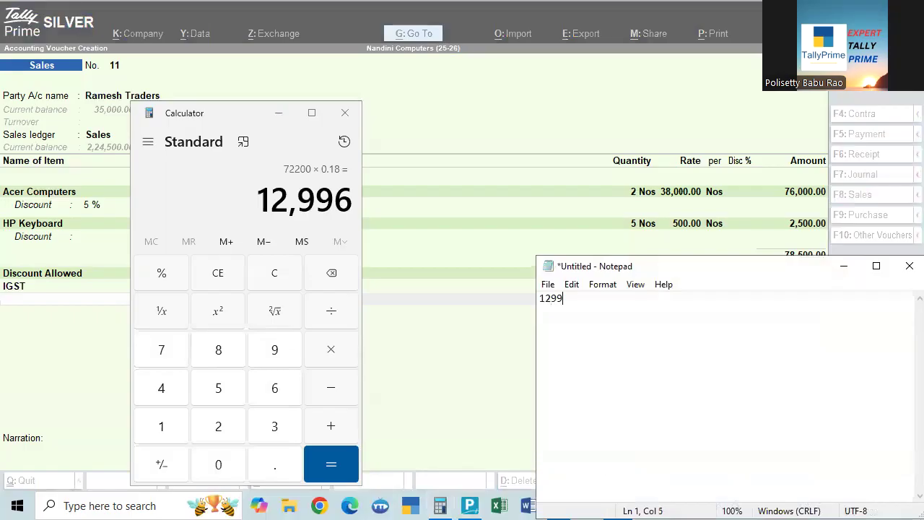
pyautogui.click(339, 215)
pyautogui.press('Escape')
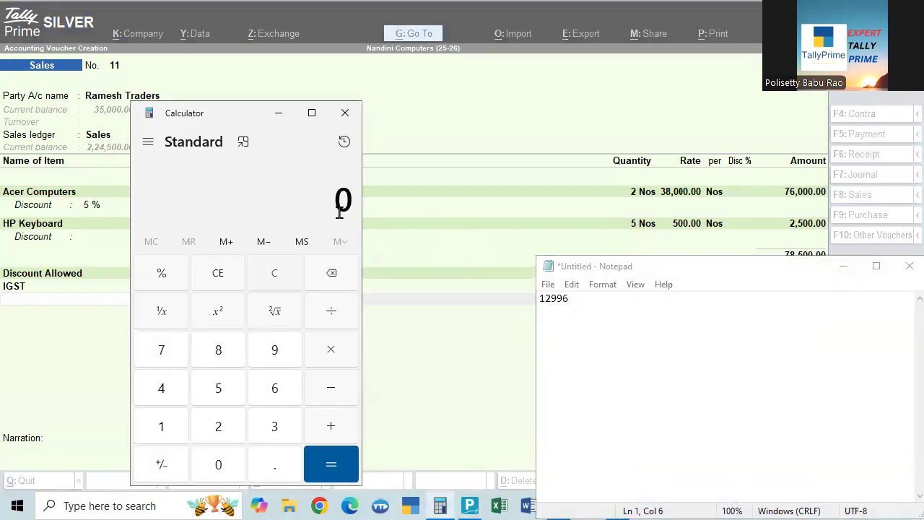
# - Look at the HP Keyboard line in the voucher and calculate its discounted value in Calculator as 2500 minus 100
pyautogui.click(570, 149)
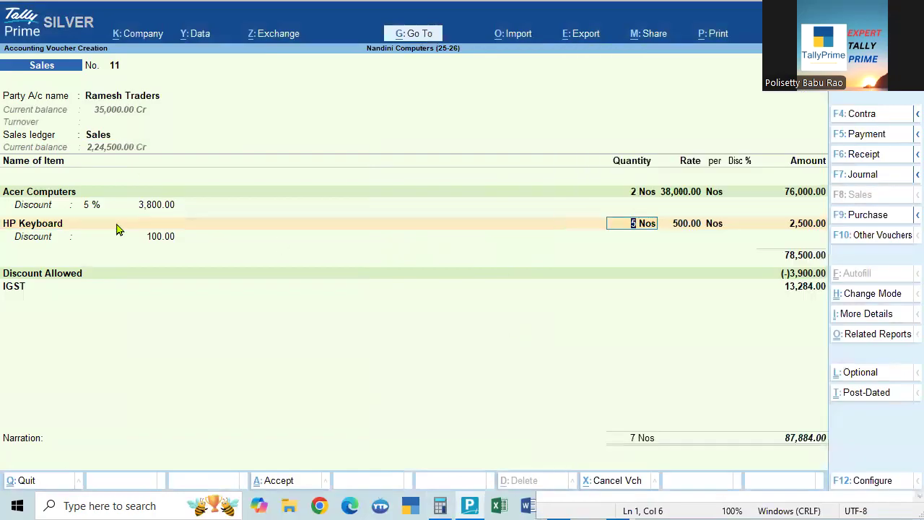
pyautogui.click(441, 505)
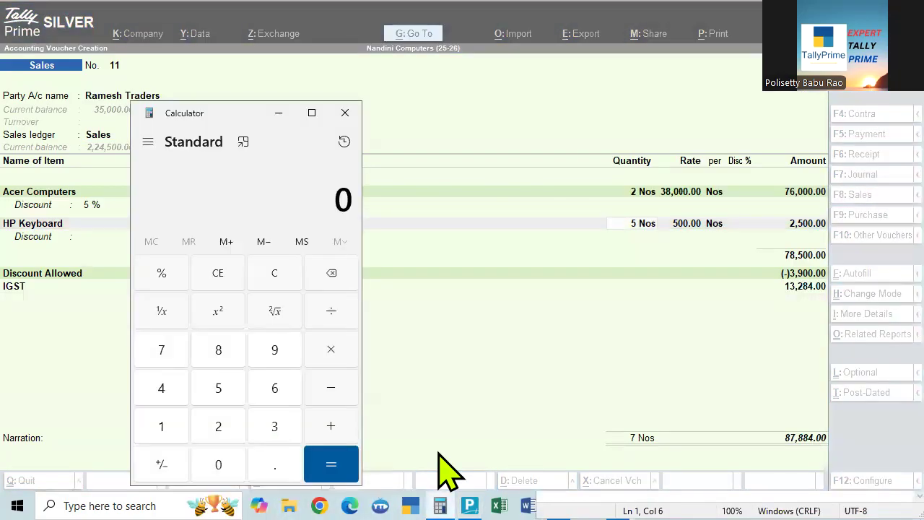
pyautogui.write('2500 -')
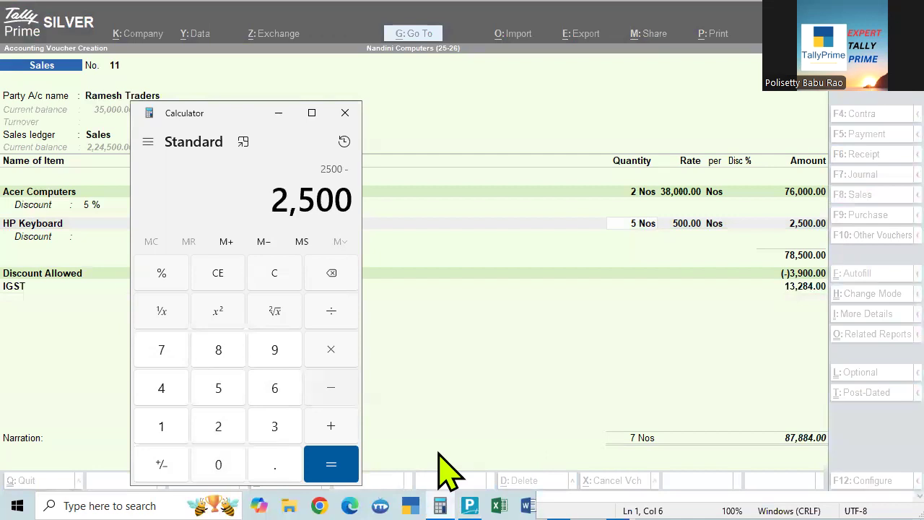
pyautogui.write(' 100')
pyautogui.press('Return')
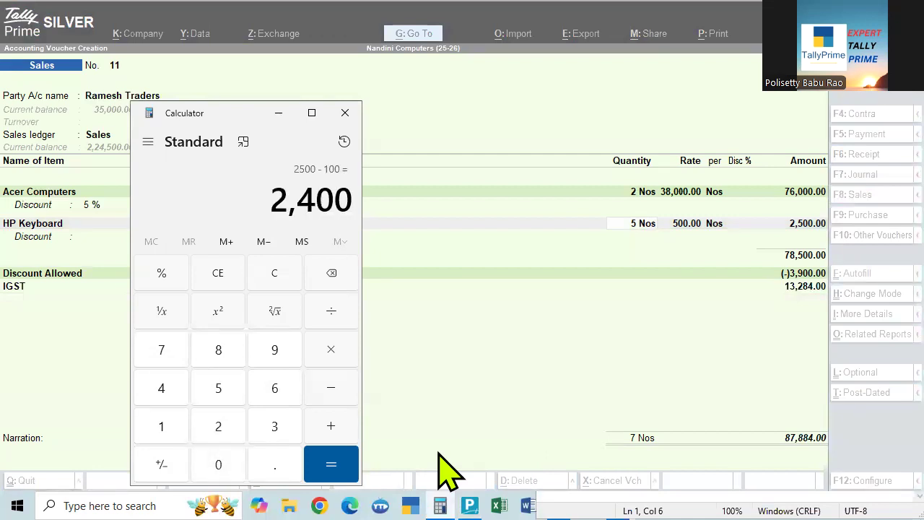
# - Calculate 12% tax on the discounted HP Keyboard value
pyautogui.write('*')
pyautogui.write('6')
pyautogui.press('BackSpace')
pyautogui.write('1')
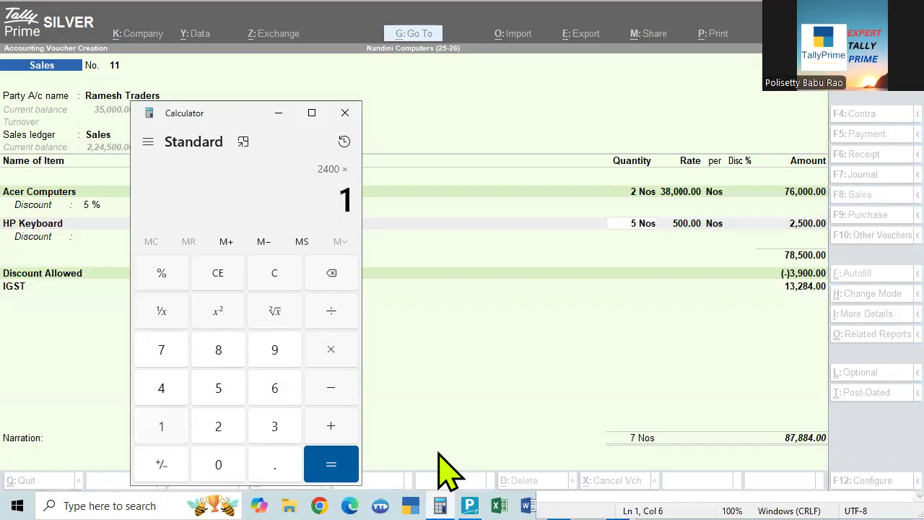
pyautogui.write('2%')
pyautogui.press('Return')
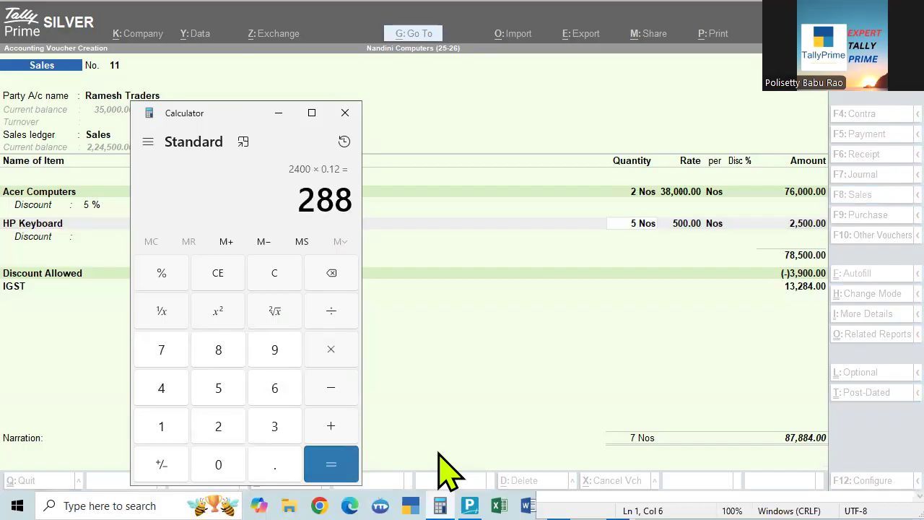
# - Bring up the Notepad note and add the two item taxes, 288 and 12996, in Calculator
pyautogui.click(528, 505)
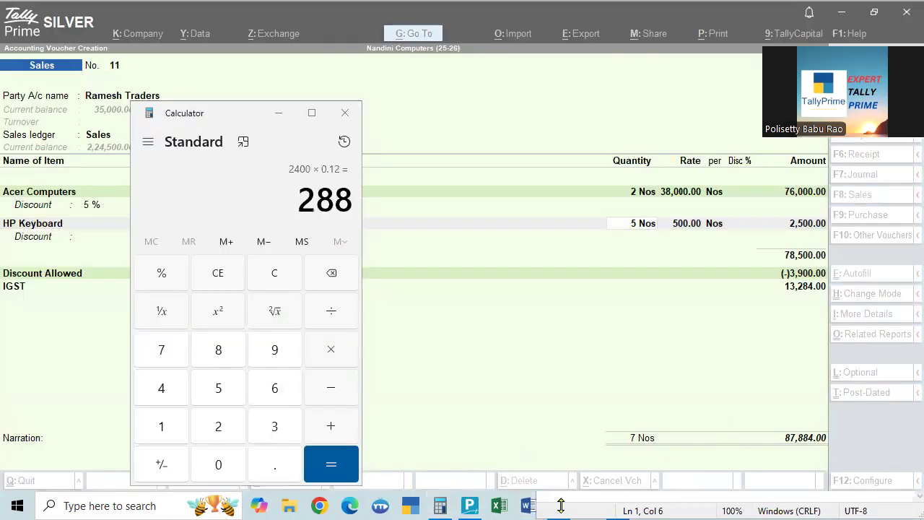
pyautogui.click(344, 115)
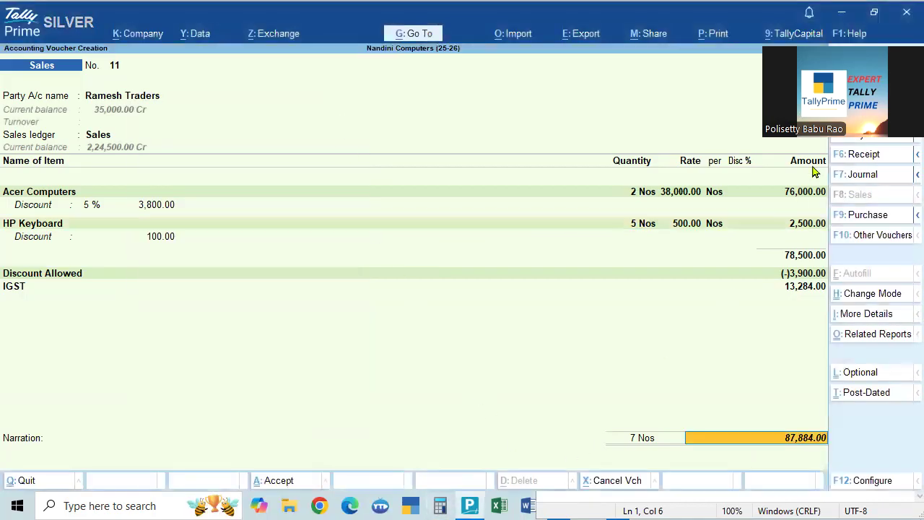
pyautogui.click(637, 497)
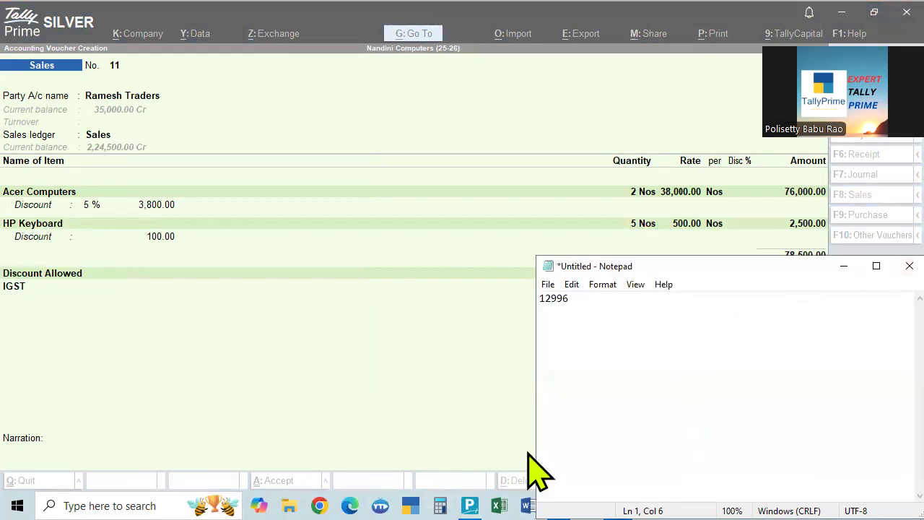
pyautogui.click(447, 469)
pyautogui.click(440, 505)
pyautogui.write('288 + 12,996')
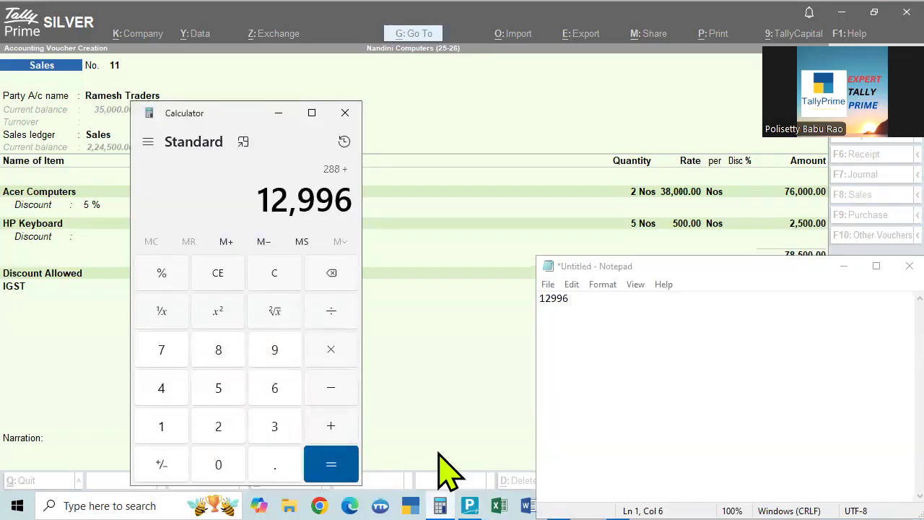
pyautogui.press('Return')
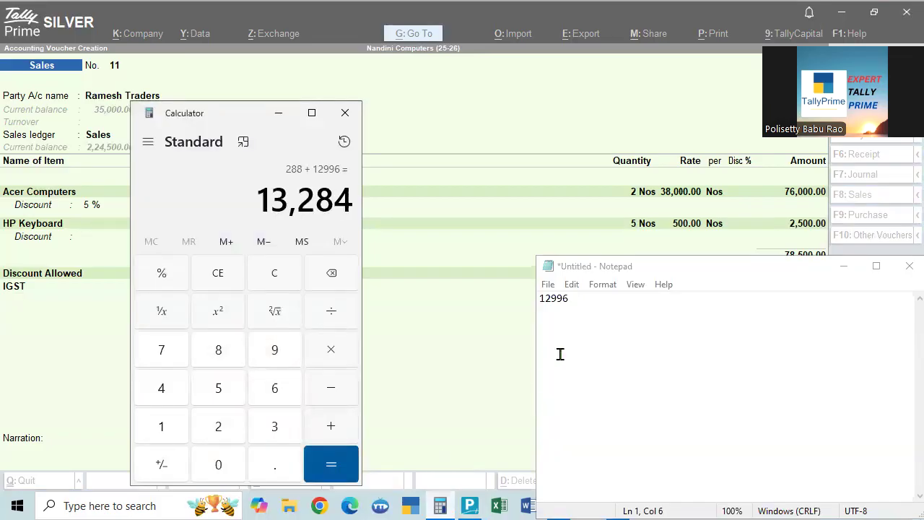
# - Check the IGST amount in the Ramesh Traders sales voucher and discard the voucher without saving
pyautogui.click(726, 289)
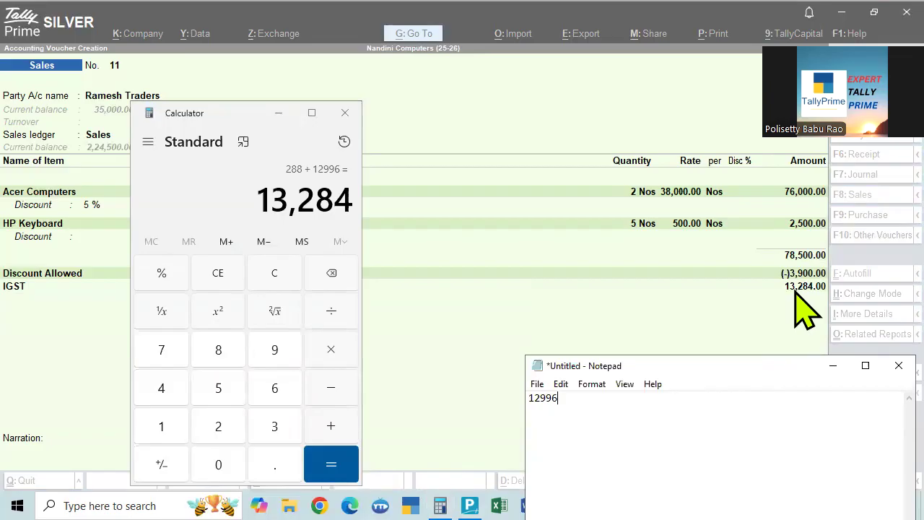
pyautogui.click(798, 286)
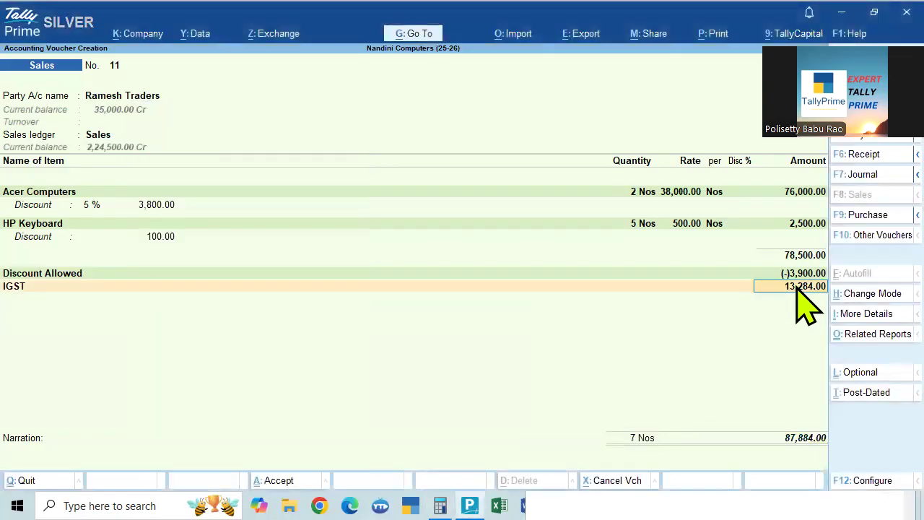
pyautogui.press('BackSpace')
pyautogui.press('Escape')
pyautogui.press('y')
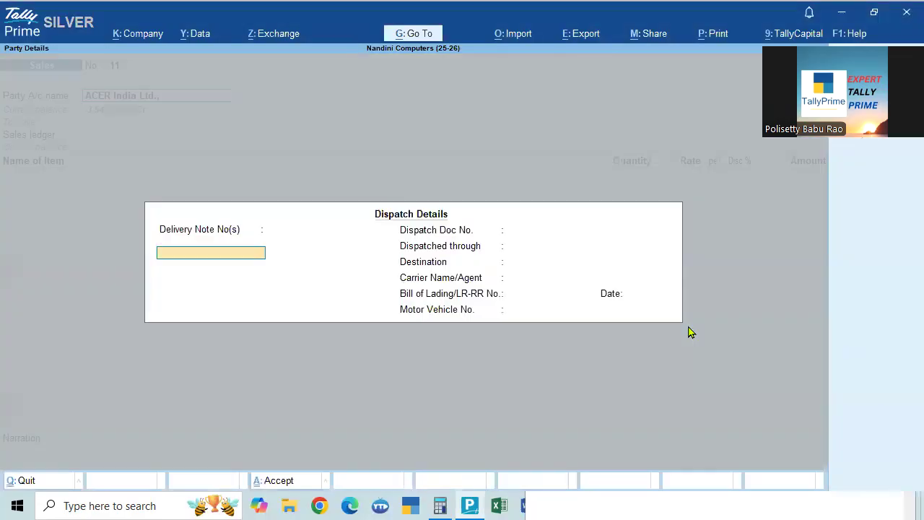
pyautogui.press('Return')
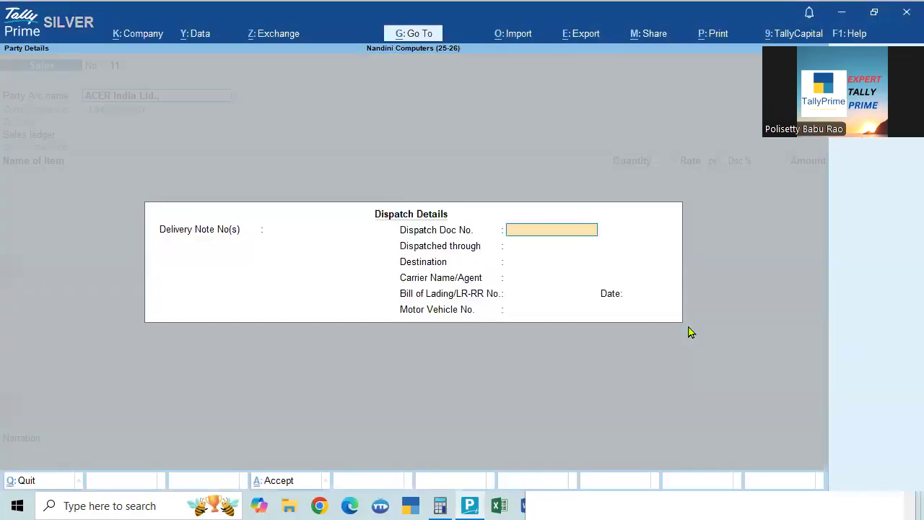
pyautogui.hotkey('ctrl', 'a')
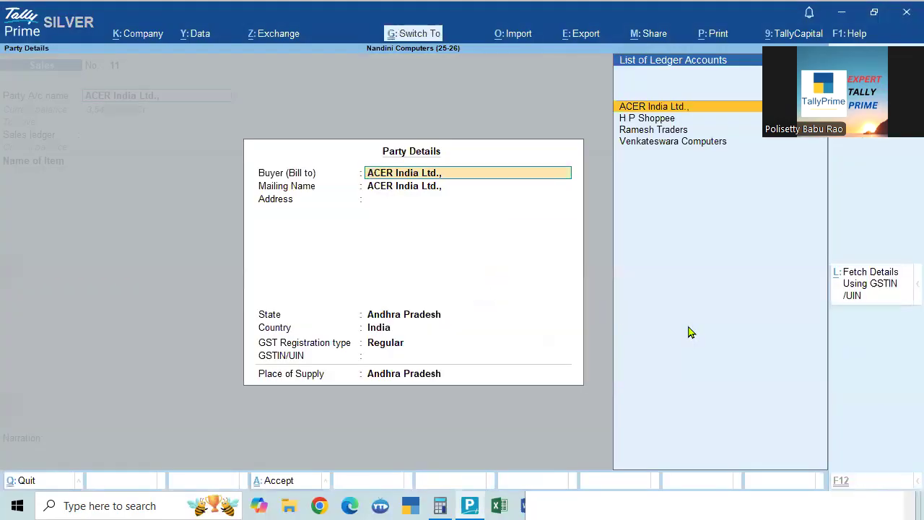
pyautogui.hotkey('ctrl', 'a')
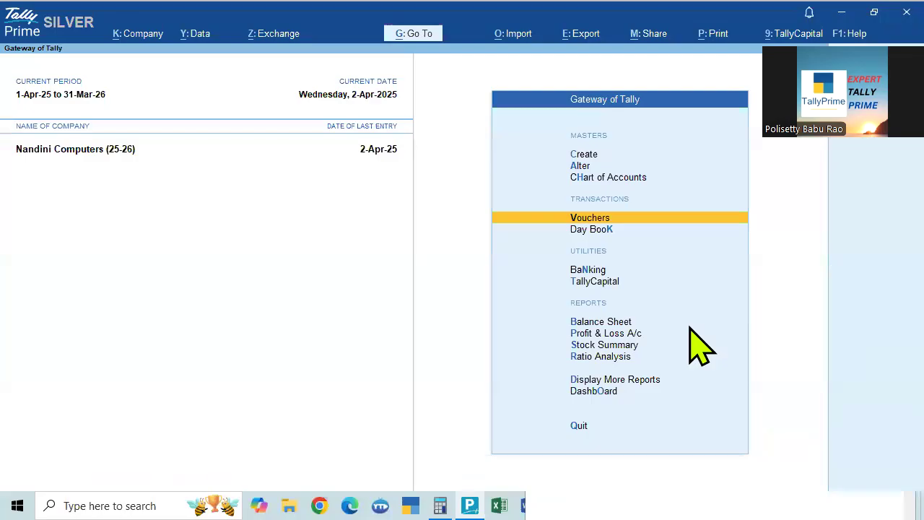
# - Open the H P Shoppee sales voucher from the Day Book for alteration
pyautogui.press('Down')
pyautogui.press('Return')
pyautogui.press('Down')
pyautogui.press('Down')
pyautogui.press('Down')
pyautogui.press('Down')
pyautogui.press('Down')
pyautogui.press('Down')
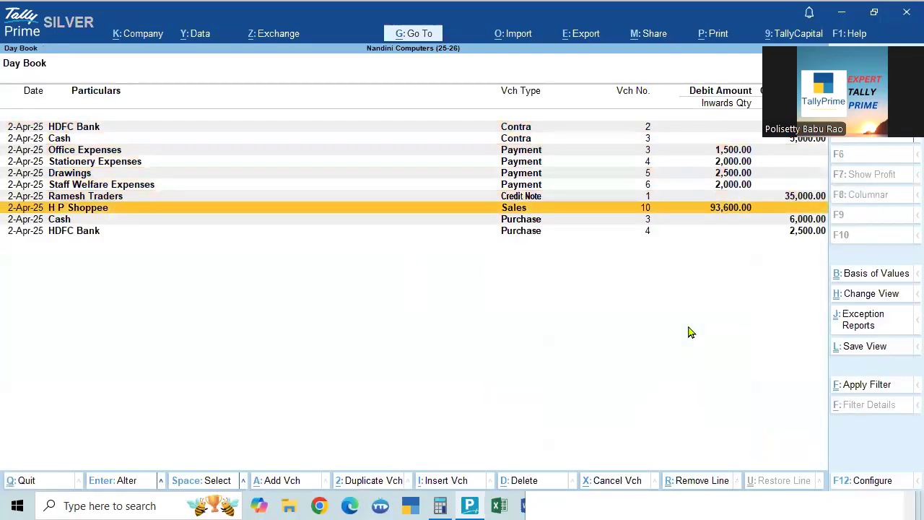
pyautogui.press('Return')
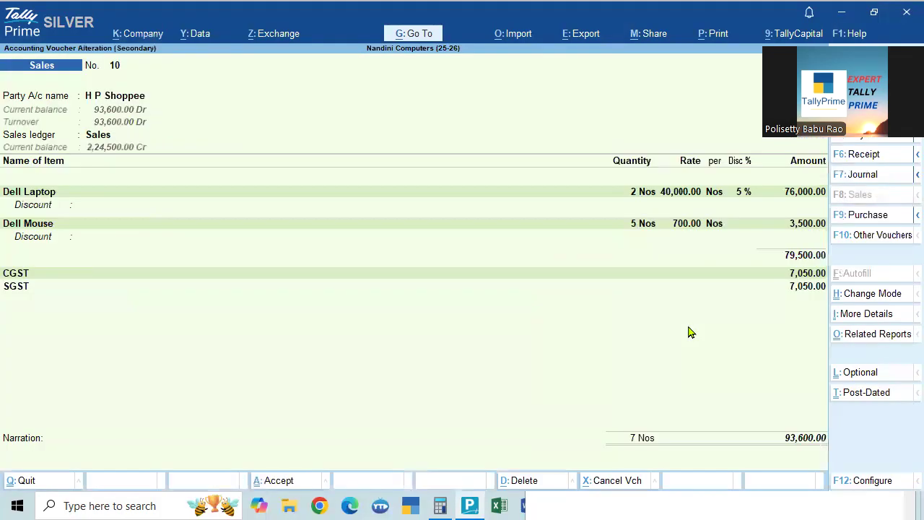
pyautogui.press('Escape')
pyautogui.press('Return')
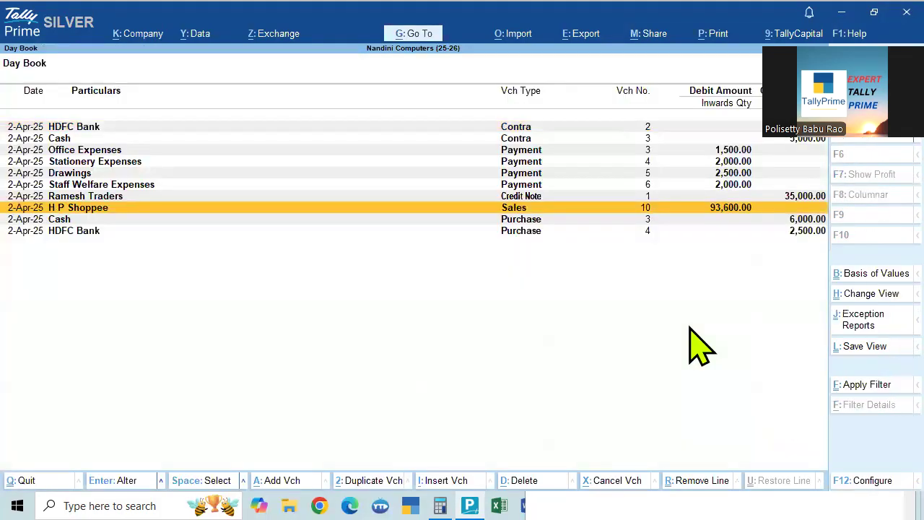
pyautogui.press('Down')
pyautogui.press('Up')
pyautogui.press('Return')
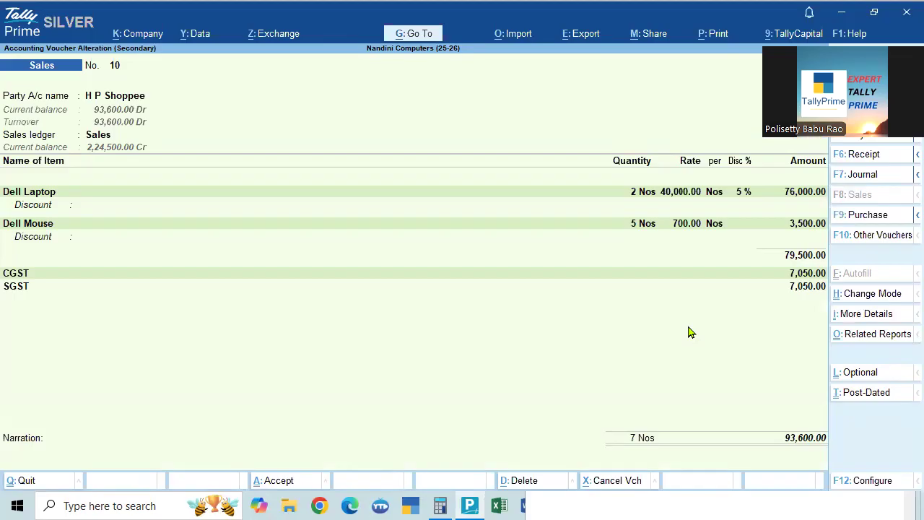
pyautogui.press('Escape')
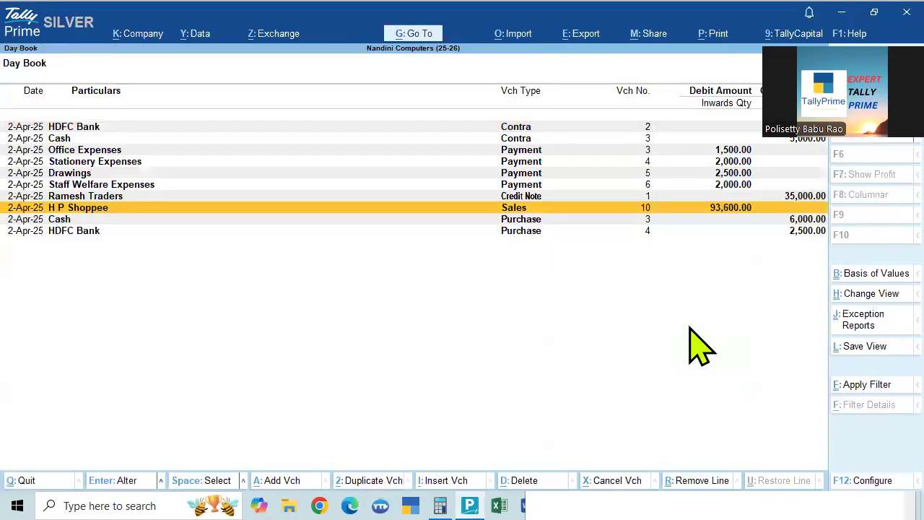
# - Reopen the H P Shoppee sales voucher from the Day Book and set its voucher date to 1.5
pyautogui.press('Return')
pyautogui.press('F2')
pyautogui.write('1.5')
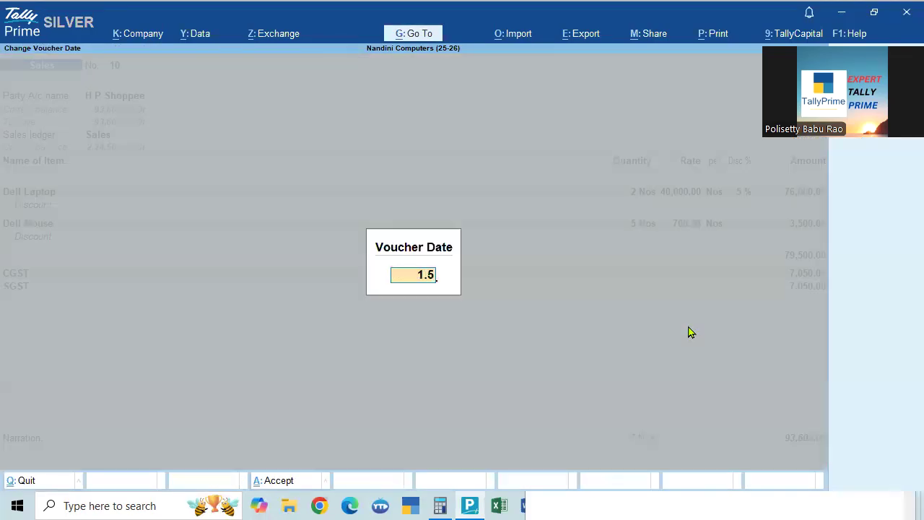
pyautogui.press('Return')
# - Re-accept the H P Shoppee party, dispatch, Dell Laptop and Dell Mouse details with existing values, through to the CGST line
pyautogui.press('Return')
pyautogui.press('Return')
pyautogui.press('Return')
pyautogui.press('Return')
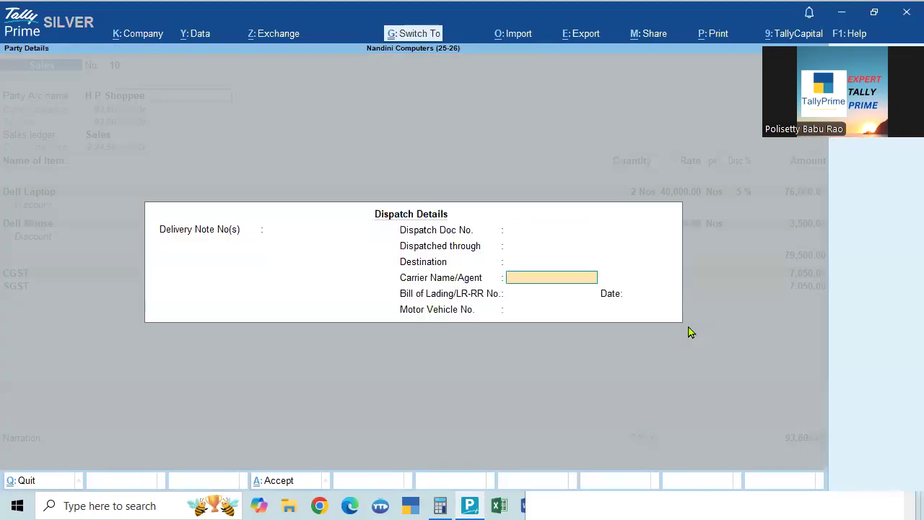
pyautogui.press('Return')
pyautogui.press('Return')
pyautogui.press('Return')
pyautogui.press('Return')
pyautogui.press('Return')
pyautogui.press('Return')
pyautogui.press('Return')
pyautogui.press('Return')
pyautogui.press('Return')
pyautogui.press('Return')
pyautogui.press('Return')
pyautogui.press('Return')
pyautogui.press('Return')
pyautogui.press('Return')
pyautogui.press('Return')
pyautogui.press('Return')
pyautogui.press('Return')
pyautogui.press('Return')
pyautogui.press('Return')
pyautogui.press('Return')
pyautogui.press('Return')
pyautogui.press('Return')
pyautogui.press('Return')
pyautogui.press('Return')
pyautogui.press('Return')
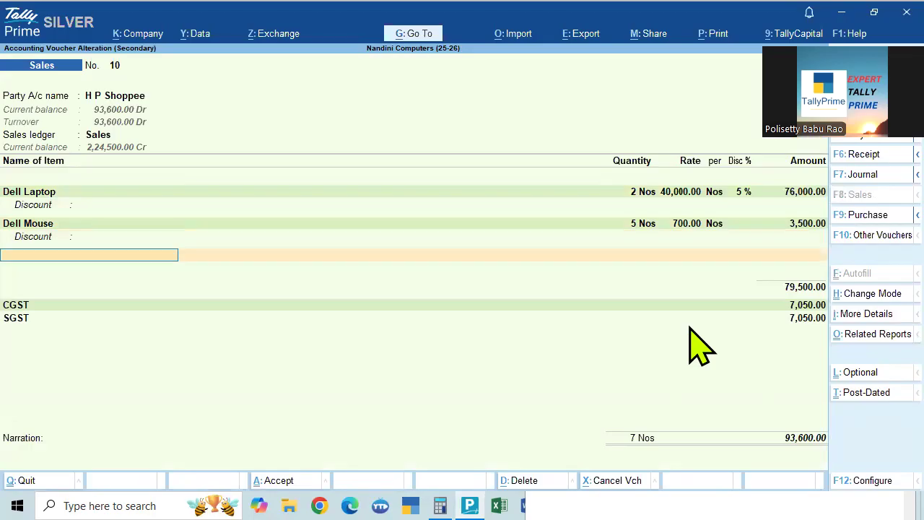
pyautogui.press('Return')
pyautogui.press('Return')
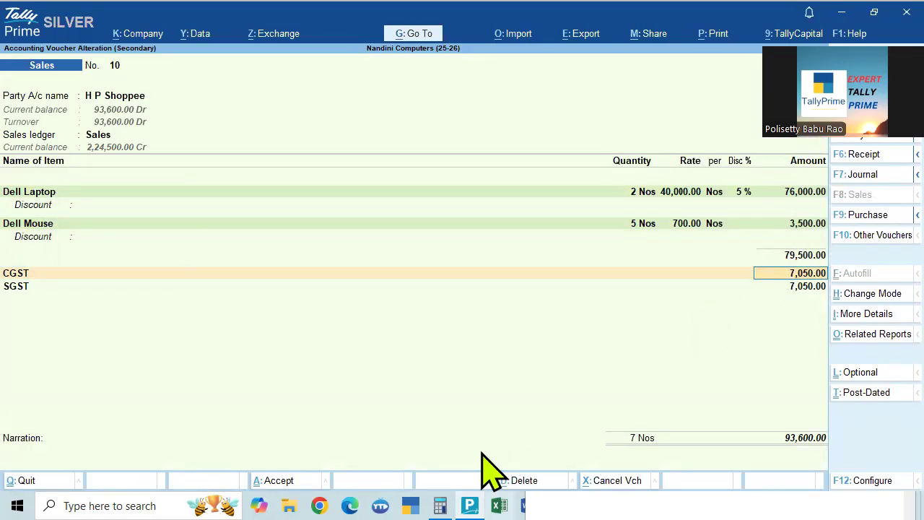
# - Switch to Calculator and calculate 9% of the Dell Laptop amount, 76,000
pyautogui.hotkey('alt', 'Tab')
pyautogui.press('Escape')
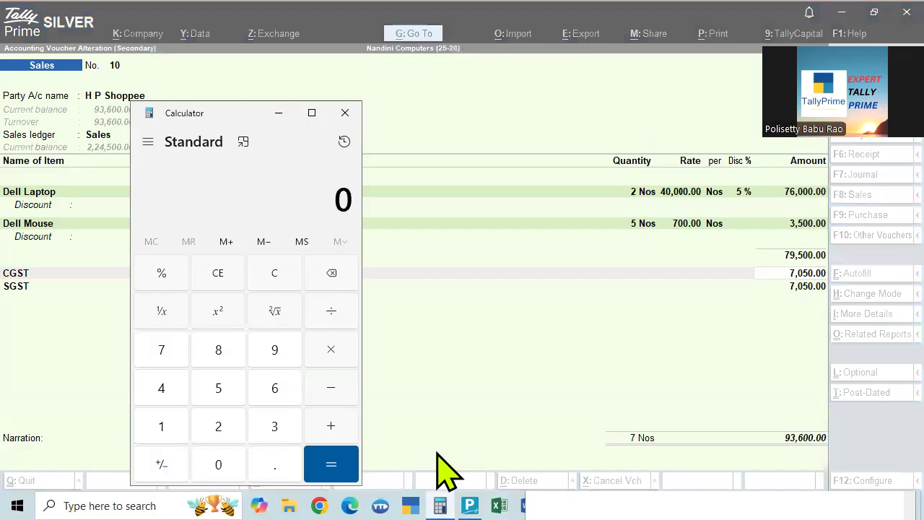
pyautogui.write('760000')
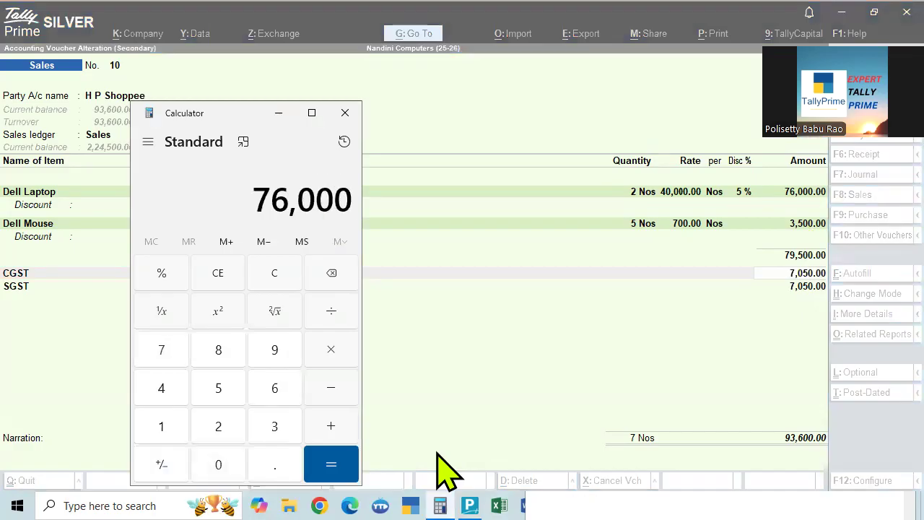
pyautogui.press('*')
pyautogui.write('9')
pyautogui.press('Return')
pyautogui.press('Escape')
pyautogui.write('7')
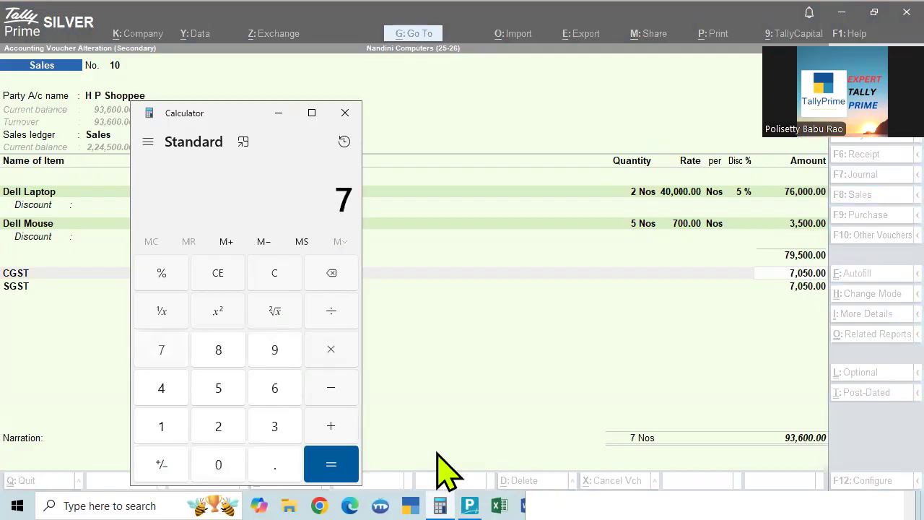
pyautogui.write('6000*9%')
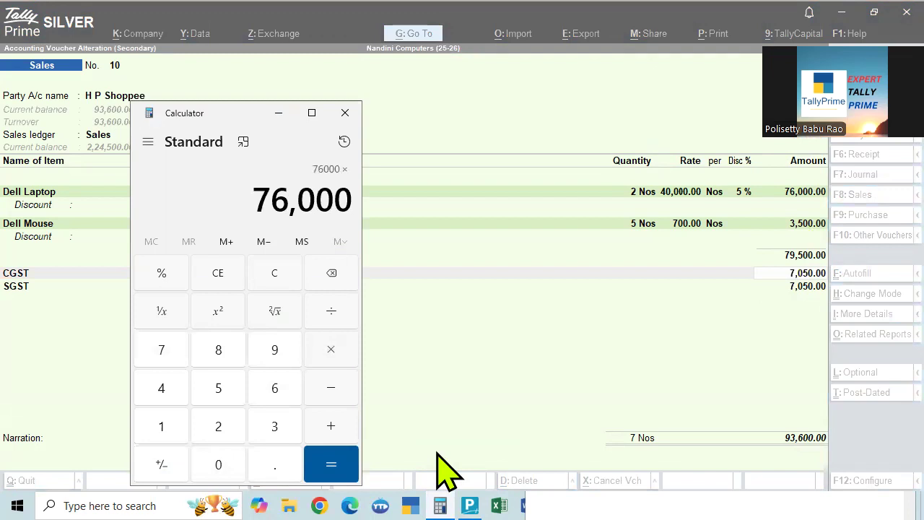
pyautogui.press('Return')
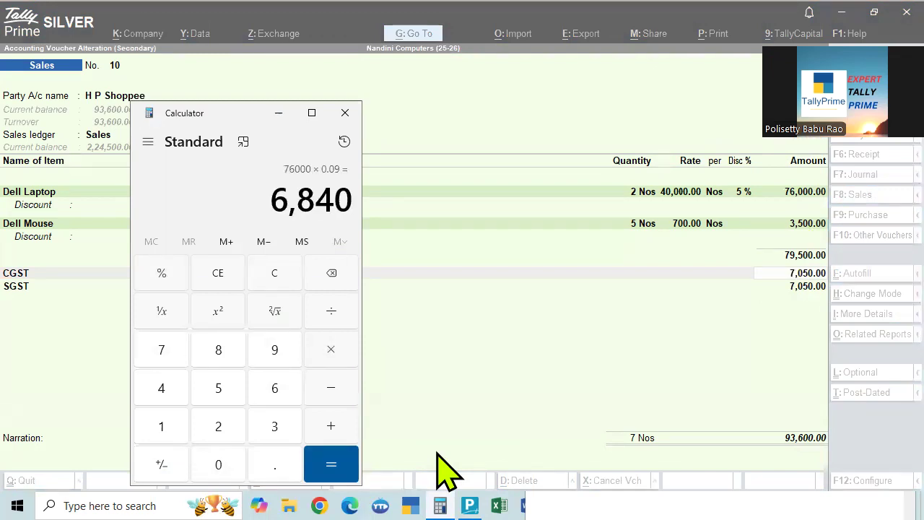
# - Calculate 6% of the Dell Mouse amount, 3,500, add 6,840 to it, and close Calculator
pyautogui.press('Escape')
pyautogui.write('3')
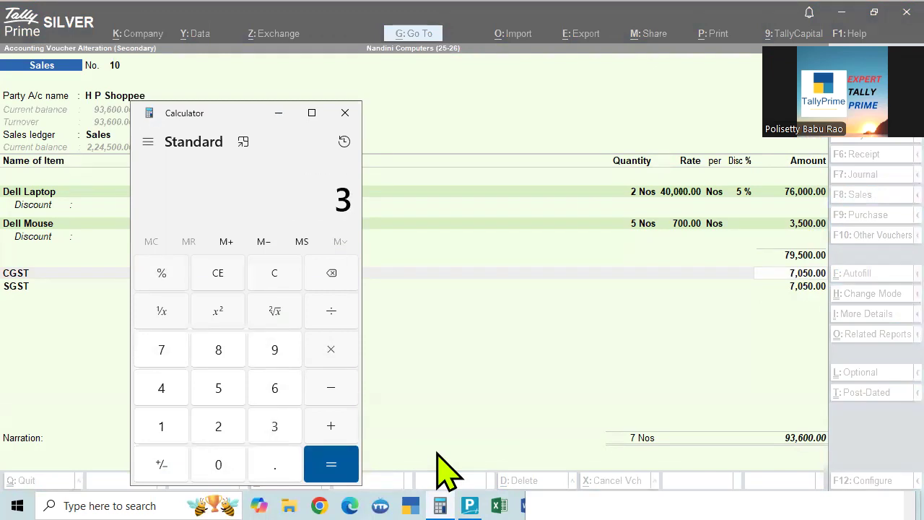
pyautogui.write('500*6%')
pyautogui.press('Return')
pyautogui.write('+ 6840')
pyautogui.press('Return')
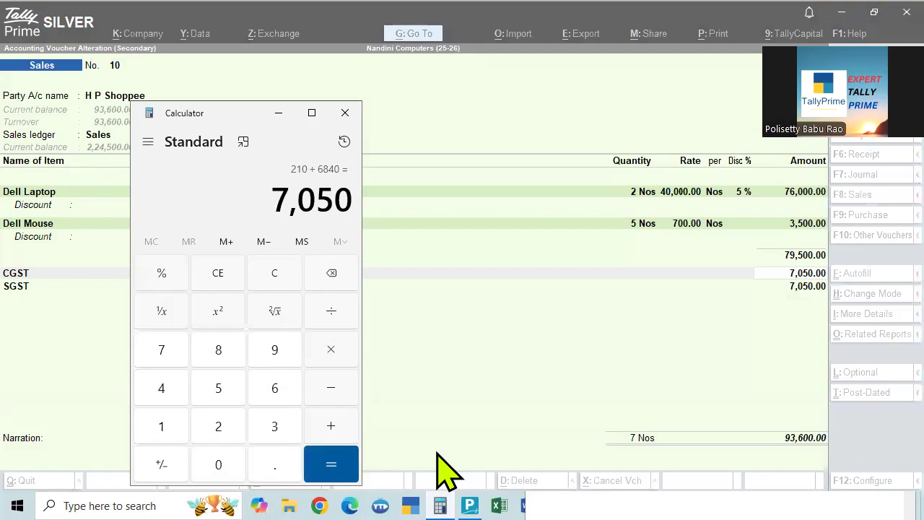
pyautogui.press('Escape')
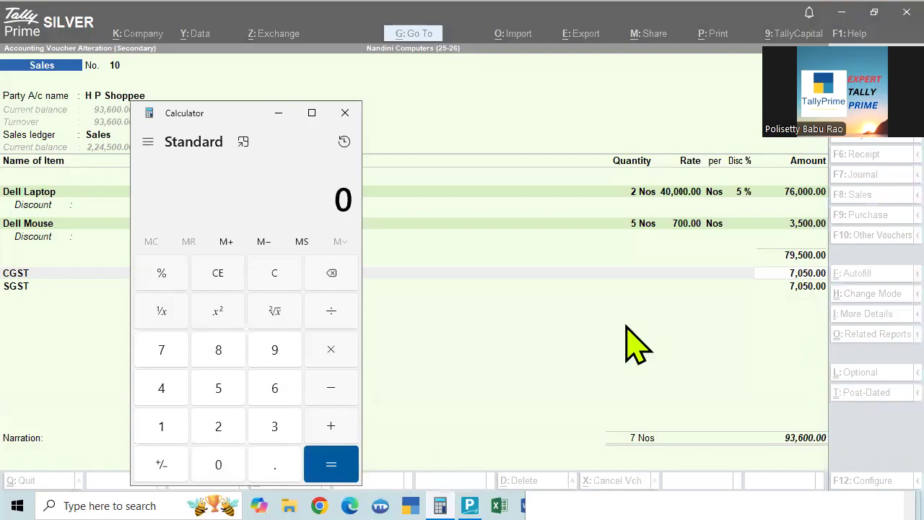
pyautogui.click(344, 113)
# - Accept the remaining tax lines and bill-wise details of the H P Shoppee voucher, save it, and return to the Gateway of Tally
pyautogui.press('Return')
pyautogui.press('Return')
pyautogui.press('Return')
pyautogui.press('Return')
pyautogui.press('Return')
pyautogui.press('Return')
pyautogui.press('Return')
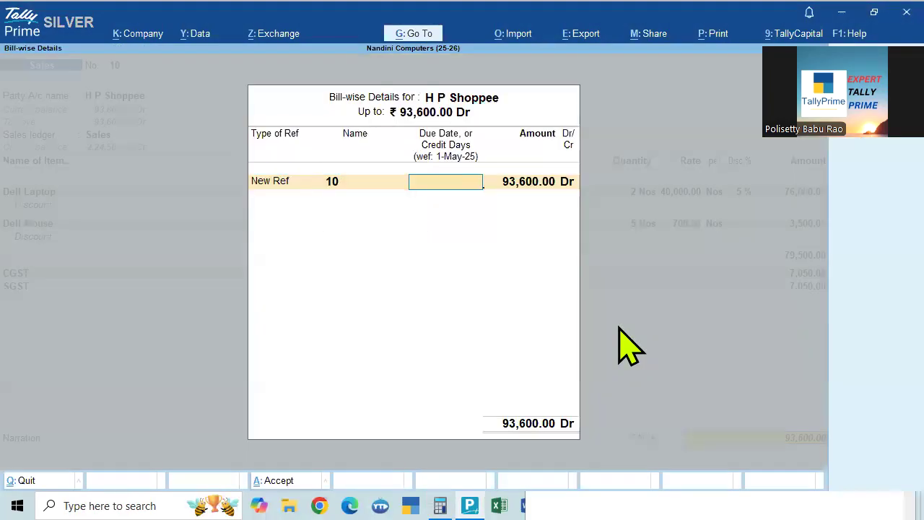
pyautogui.press('Return')
pyautogui.press('Return')
pyautogui.press('Return')
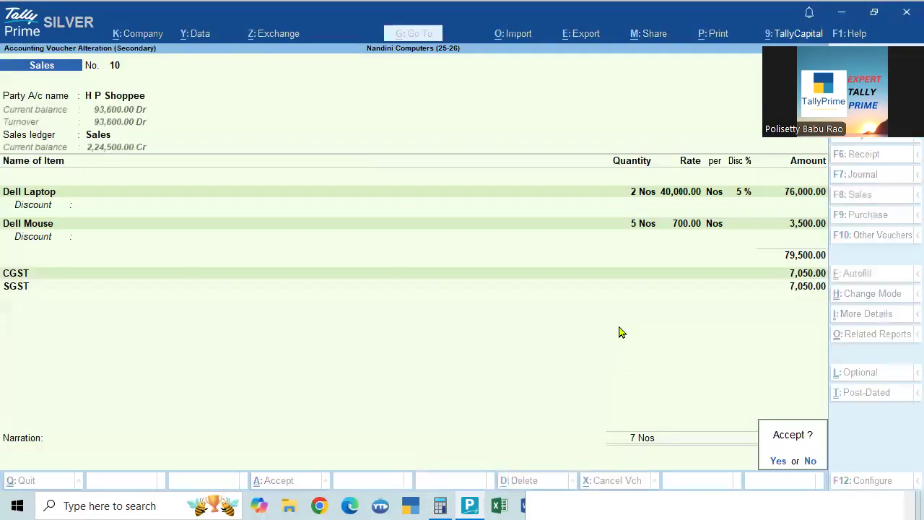
pyautogui.press('Return')
pyautogui.press('Escape')
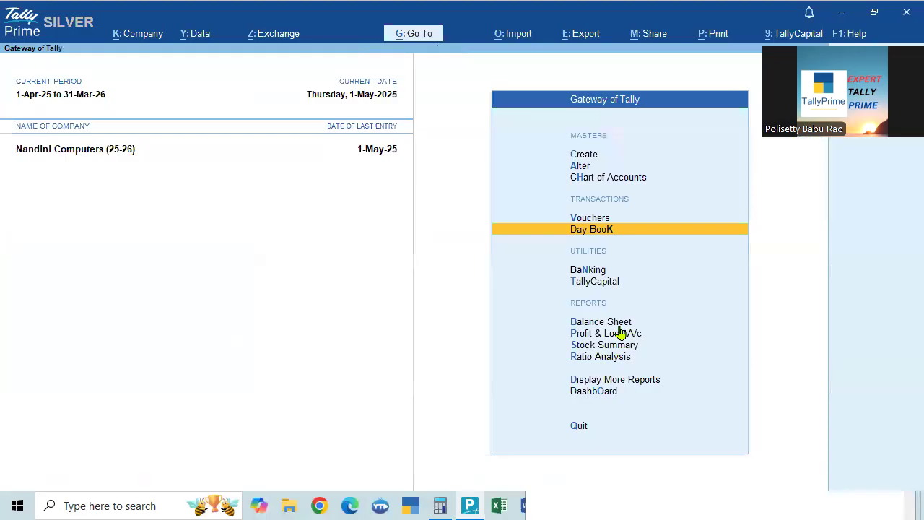
# - Start a new sales voucher and confirm its voucher date
pyautogui.press('Up')
pyautogui.press('Return')
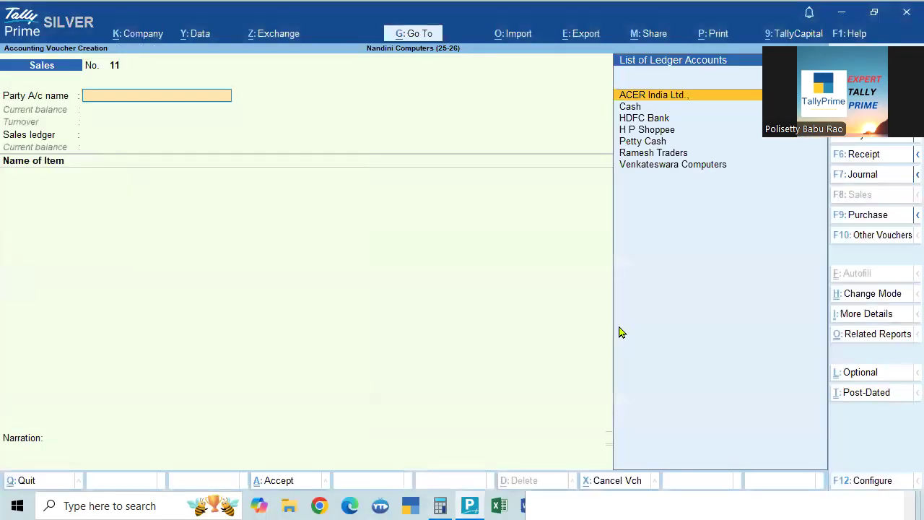
pyautogui.press('F2')
pyautogui.press('BackSpace')
pyautogui.press('Return')
# - Set Ramesh Traders as the party account, accept its default details, and choose Sales as the sales ledger
pyautogui.press('Down')
pyautogui.press('Down')
pyautogui.press('Down')
pyautogui.press('Down')
pyautogui.press('Down')
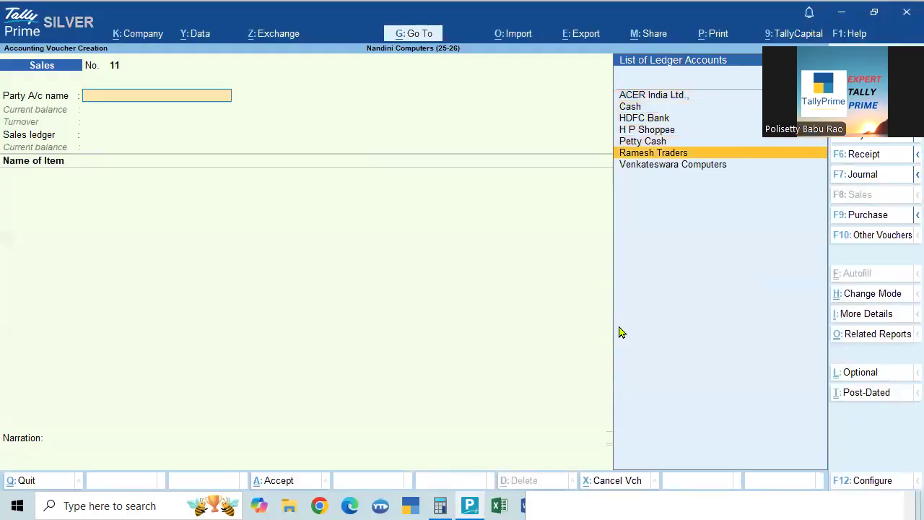
pyautogui.press('Return')
pyautogui.press('Return')
pyautogui.press('Return')
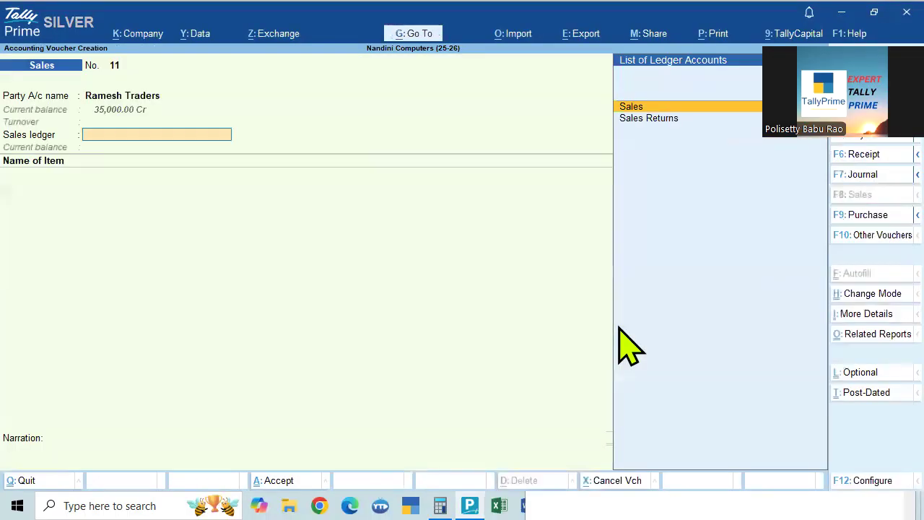
pyautogui.press('Return')
# - Add Dell Laptop to the Ramesh Traders voucher with quantity 2 Nos and rate 35,000
pyautogui.press('Down')
pyautogui.press('Down')
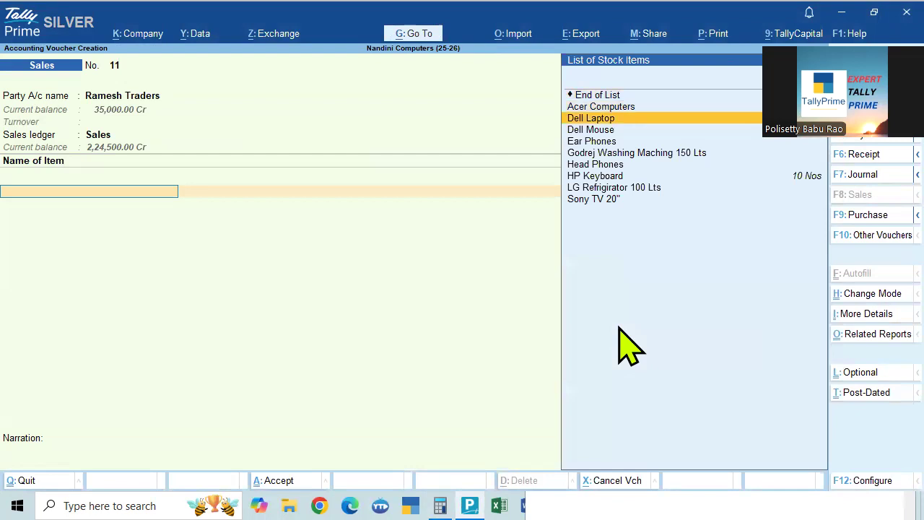
pyautogui.press('Return')
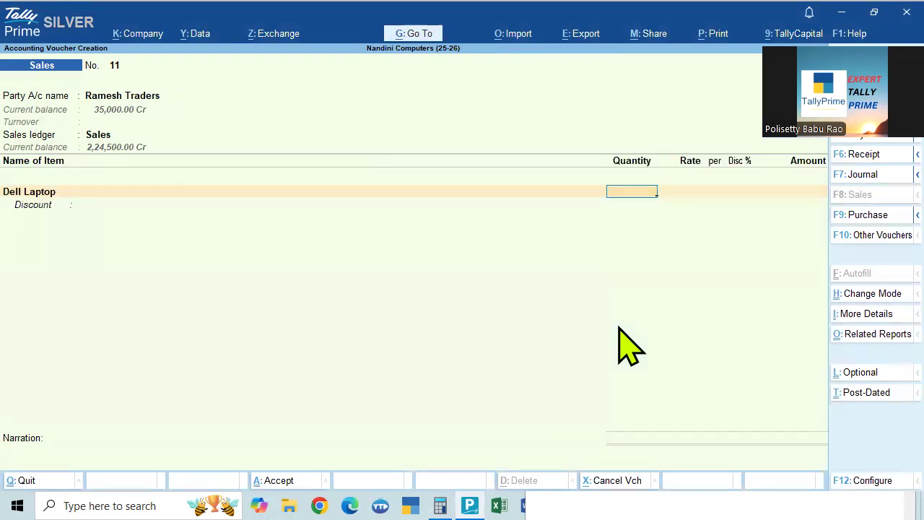
pyautogui.write('2')
pyautogui.press('Return')
pyautogui.write('35000')
pyautogui.press('Return')
pyautogui.press('Return')
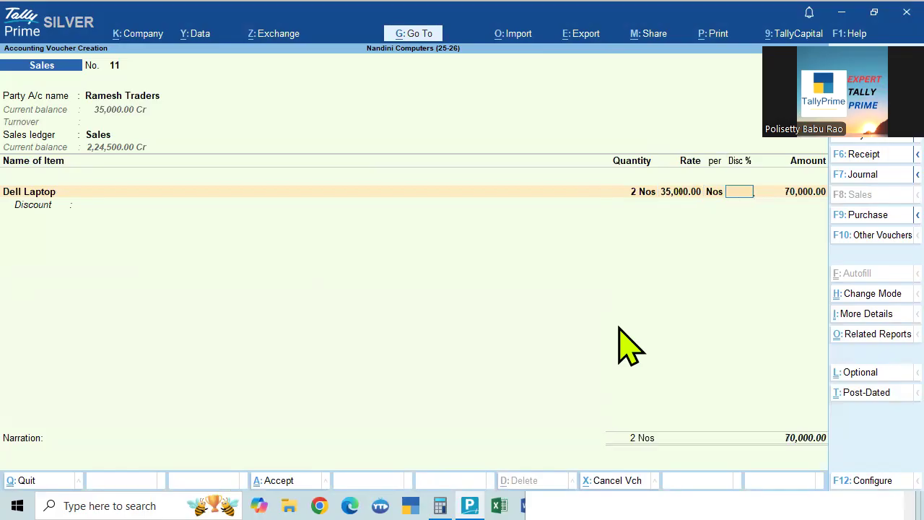
# - Set the Dell Laptop rate to 40,000 and give it a 5% discount
pyautogui.press('BackSpace')
pyautogui.press('BackSpace')
pyautogui.write('40,000')
pyautogui.press('Return')
pyautogui.press('Return')
pyautogui.press('Return')
pyautogui.press('Return')
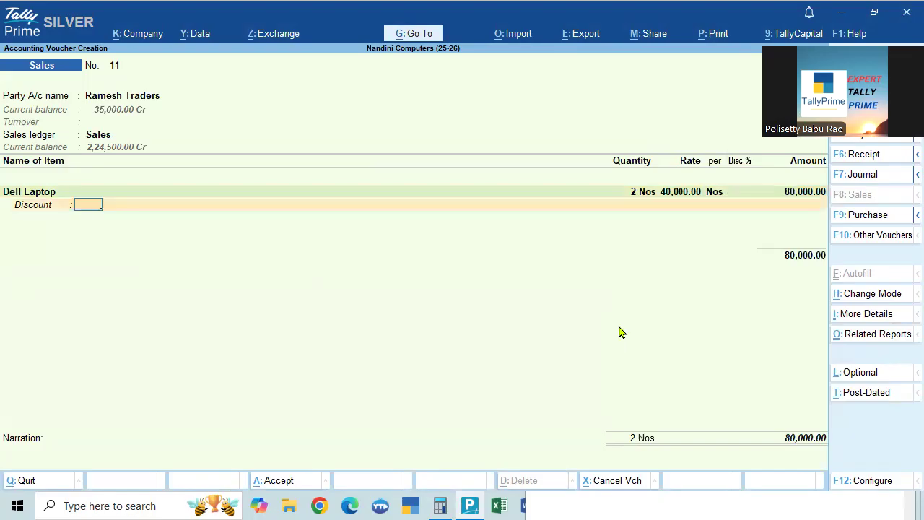
pyautogui.press('Return')
pyautogui.press('Return')
pyautogui.press('Return')
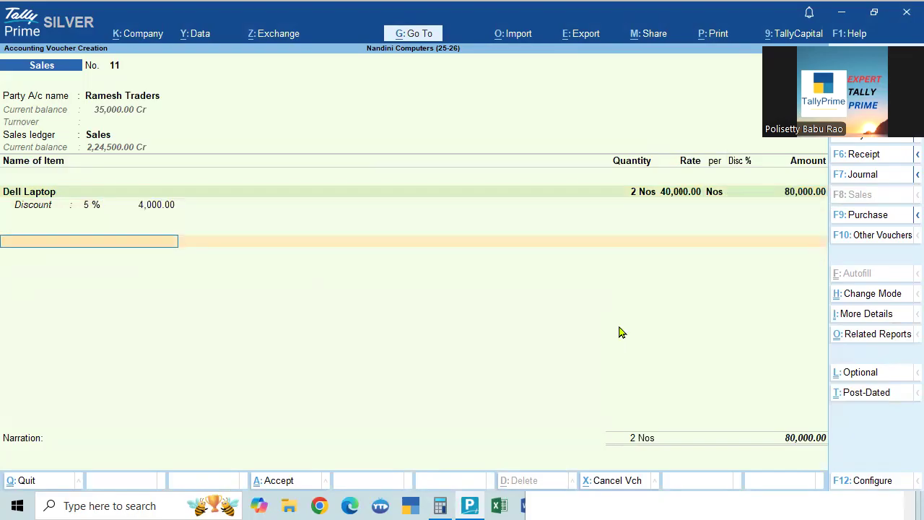
# - Add HP Keyboard as the second item with a quantity of 5 Nos at a rate of 700
pyautogui.press('BackSpace')
pyautogui.press('Return')
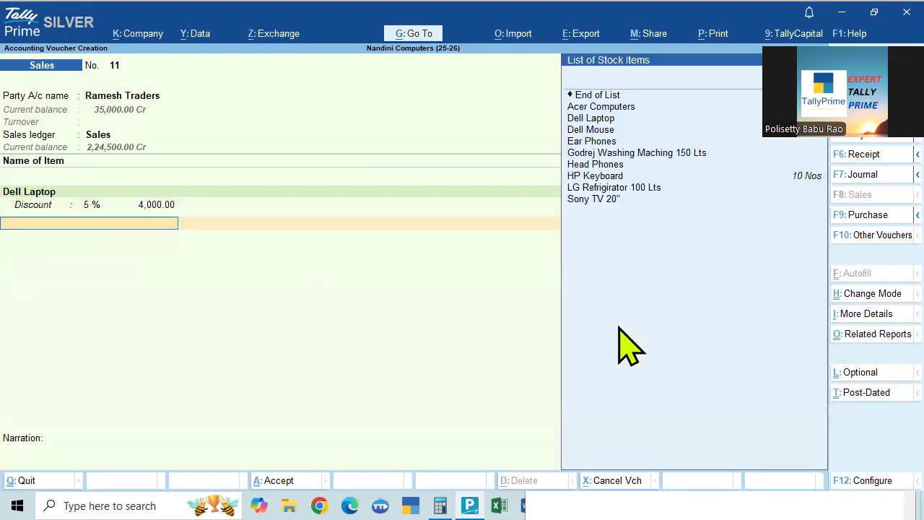
pyautogui.press('Down')
pyautogui.press('Down')
pyautogui.press('Down')
pyautogui.press('Down')
pyautogui.press('Up')
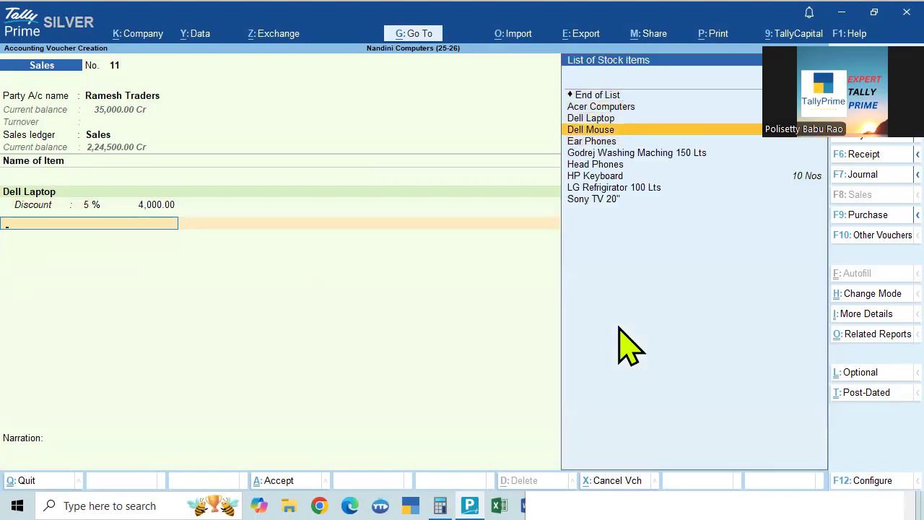
pyautogui.press('Down')
pyautogui.press('Down')
pyautogui.press('Down')
pyautogui.press('Down')
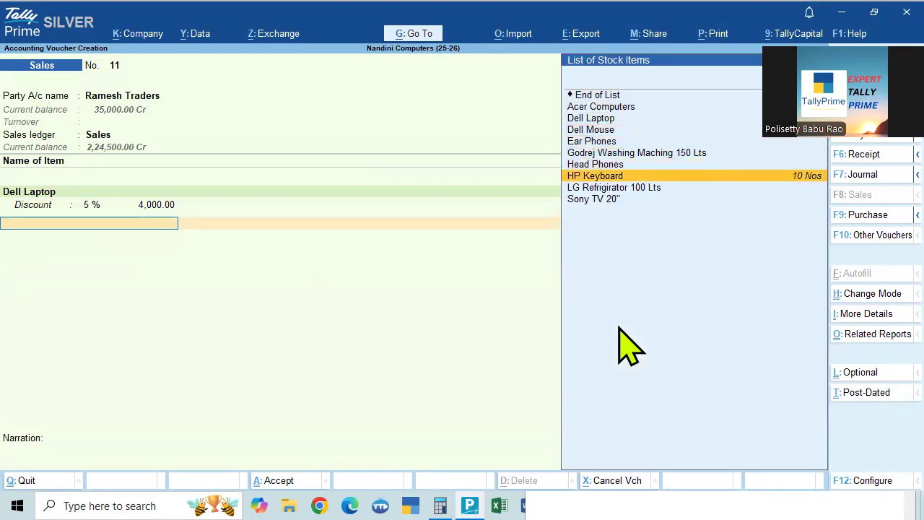
pyautogui.press('Return')
pyautogui.write('5')
pyautogui.press('Return')
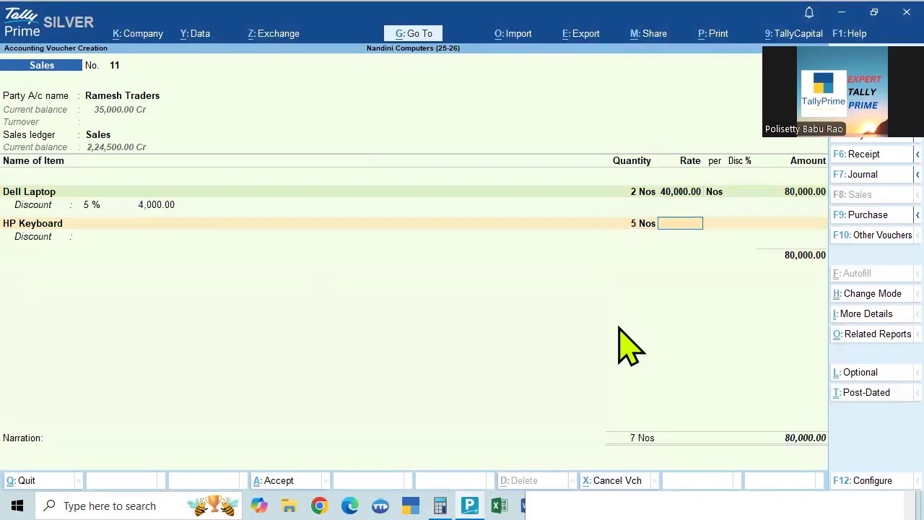
pyautogui.write('700')
pyautogui.press('Return')
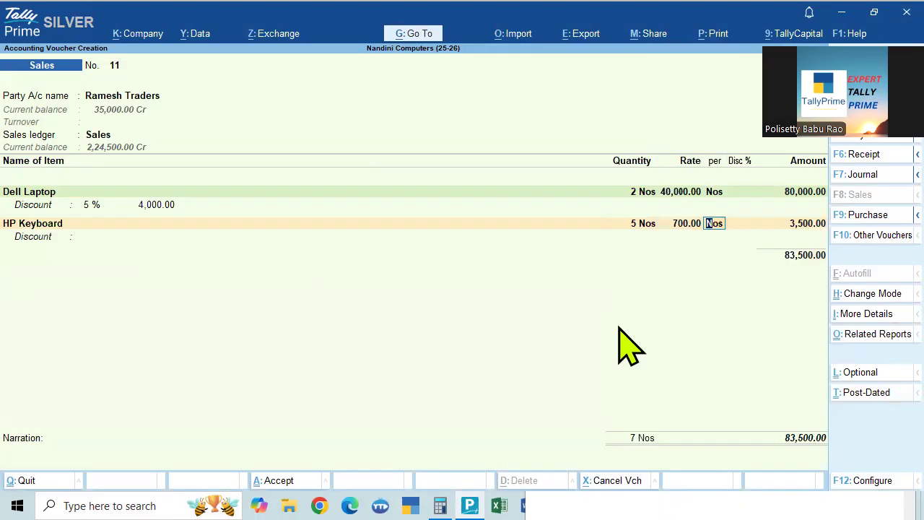
# - Leave the HP Keyboard discount percentage empty and enter a flat discount amount of 200
pyautogui.press('Return')
pyautogui.press('Return')
pyautogui.press('Return')
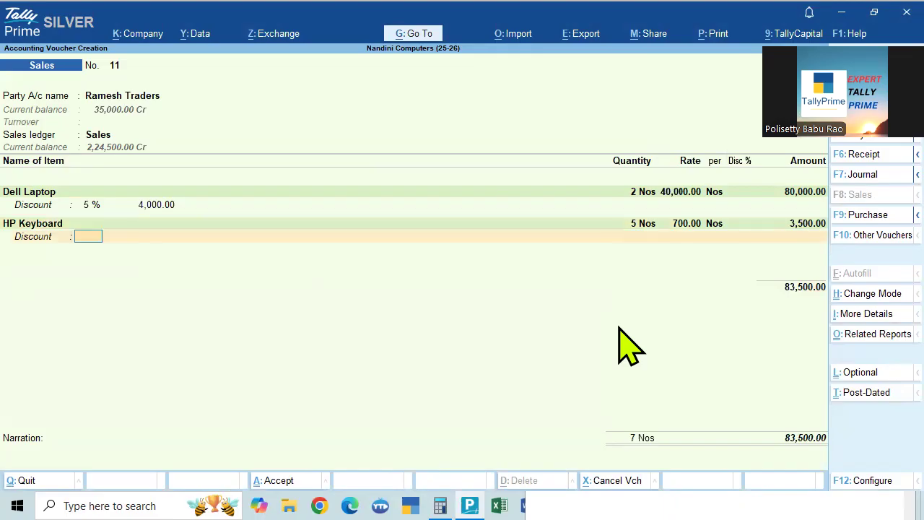
pyautogui.press('Return')
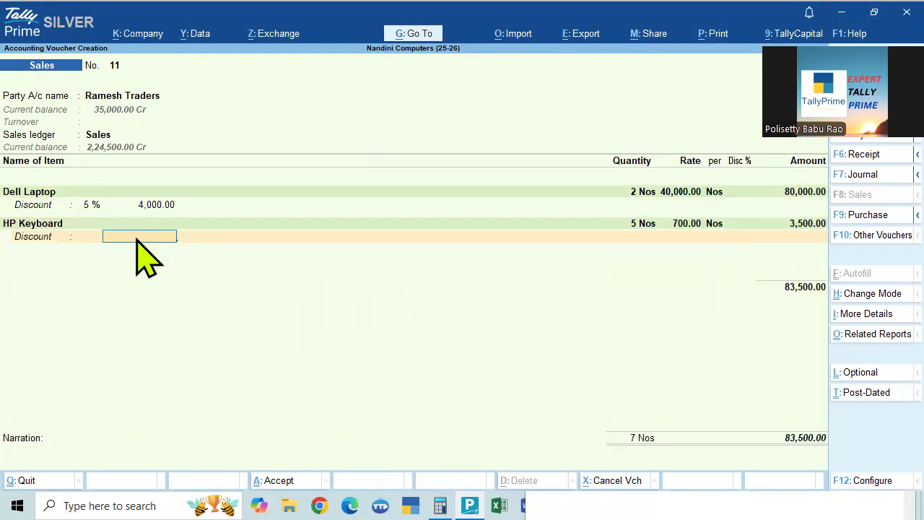
pyautogui.write('200')
pyautogui.press('Return')
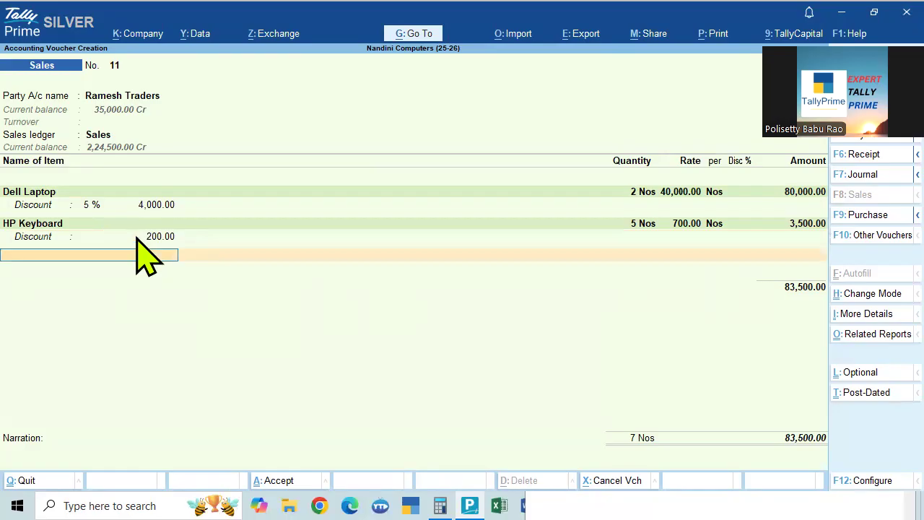
# - Add the Discount Allowed ledger below the items, checking its ledger type in the ledger master, and accept the discount amount
pyautogui.press('Return')
pyautogui.press('Down')
pyautogui.press('Down')
pyautogui.press('Down')
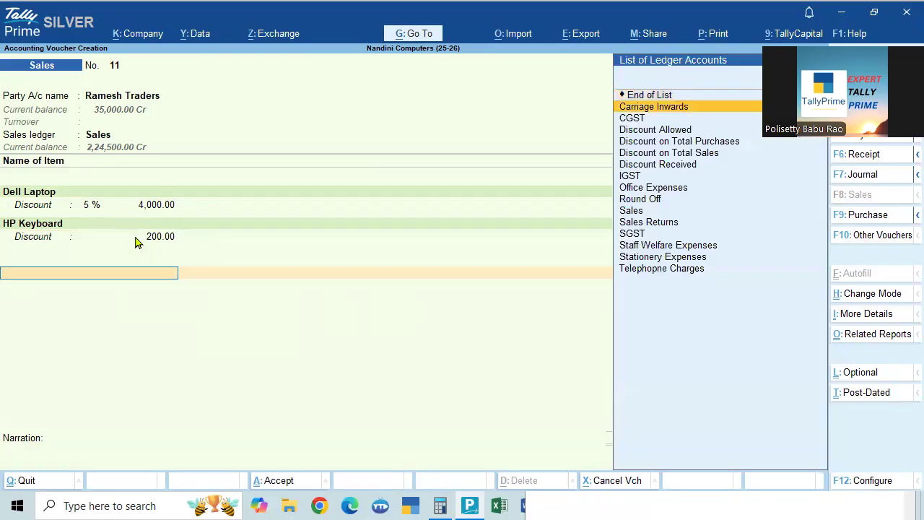
pyautogui.hotkey('ctrl', 'Return')
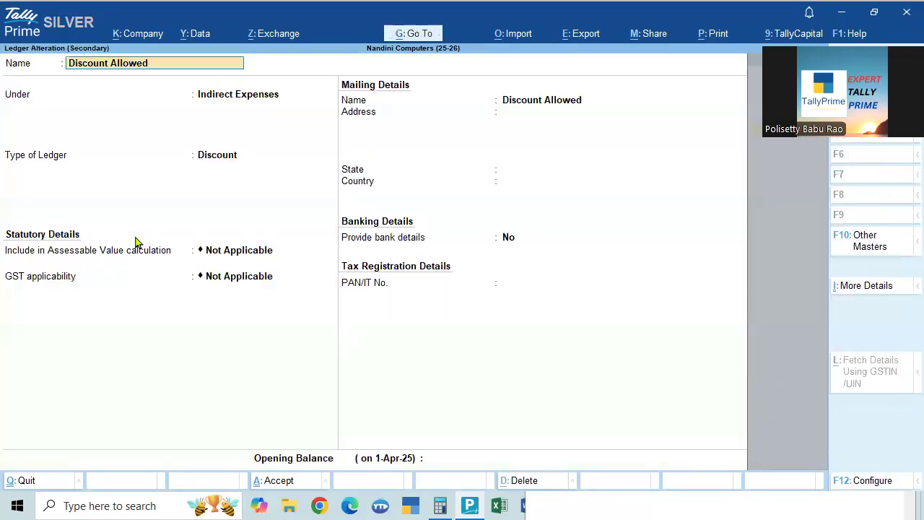
pyautogui.click(205, 155)
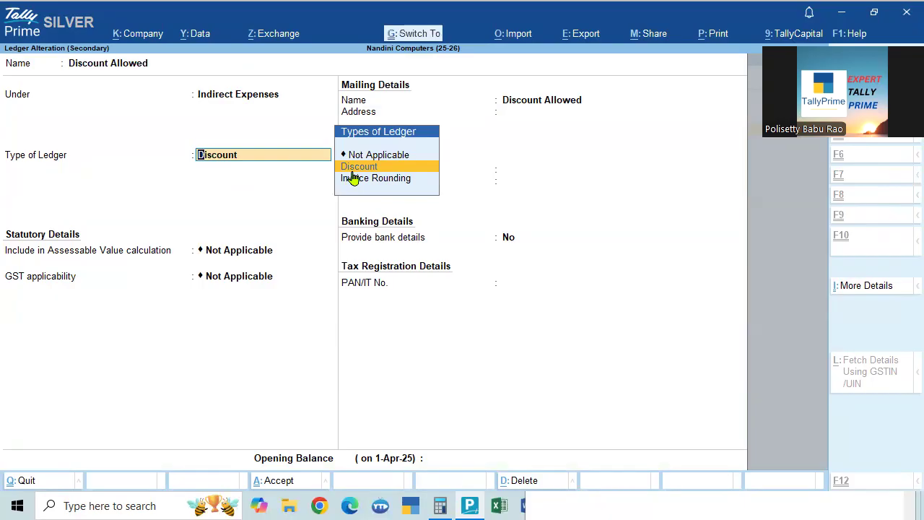
pyautogui.hotkey('ctrl', 'a')
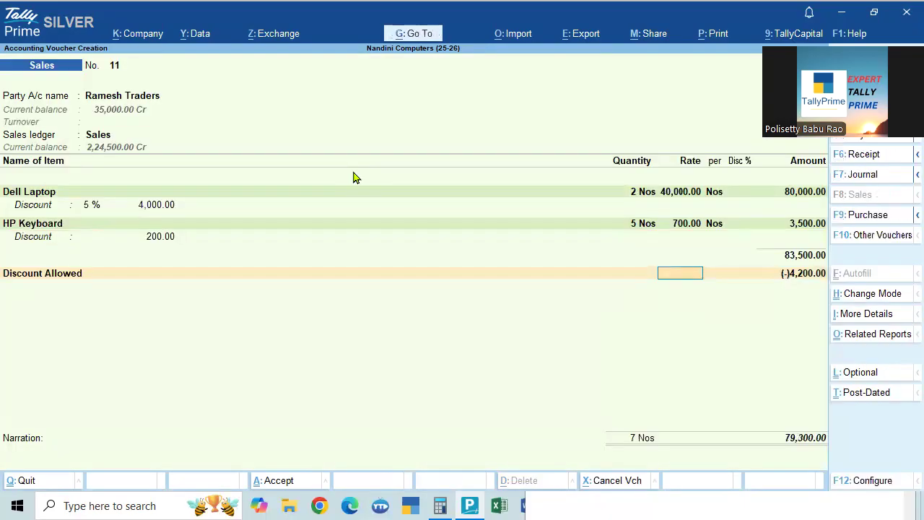
pyautogui.click(809, 276)
pyautogui.press('Return')
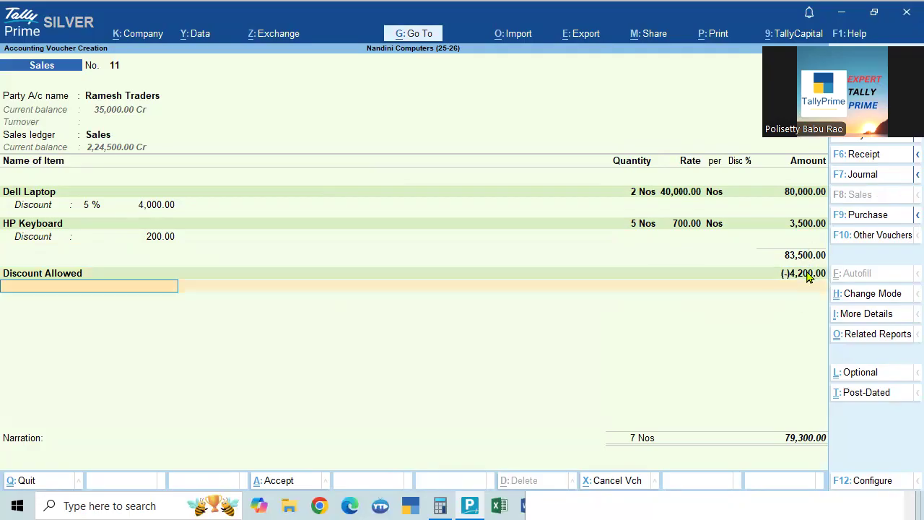
pyautogui.write('c')
pyautogui.press('Return')
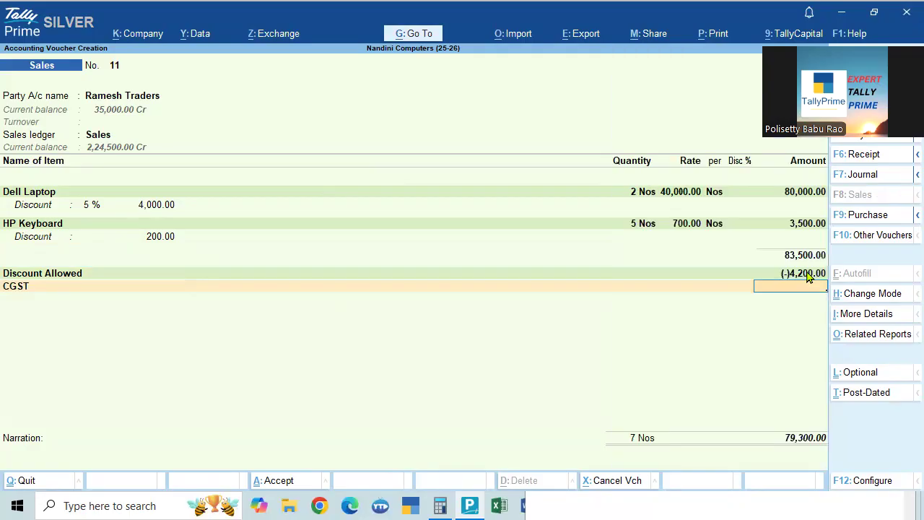
pyautogui.press('BackSpace')
# - Add the IGST ledger below Discount Allowed and accept its tax amount
pyautogui.write('ig')
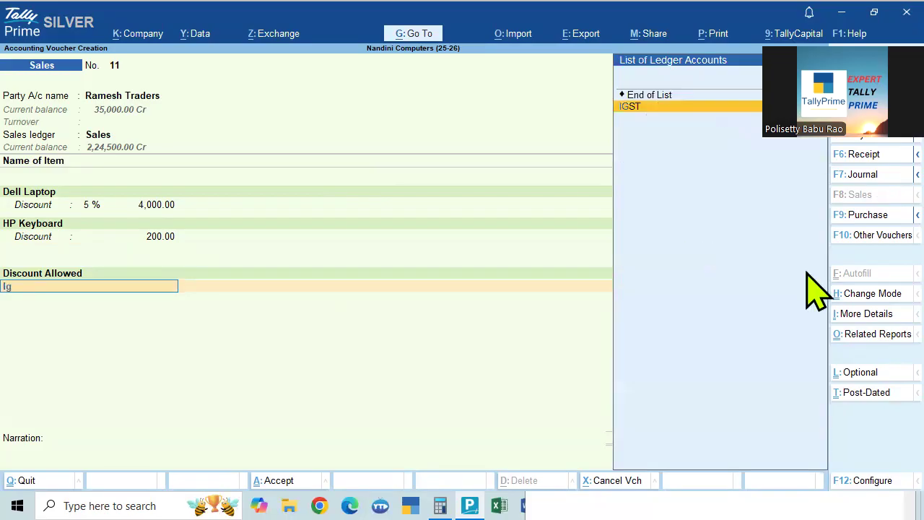
pyautogui.press('Return')
pyautogui.press('Return')
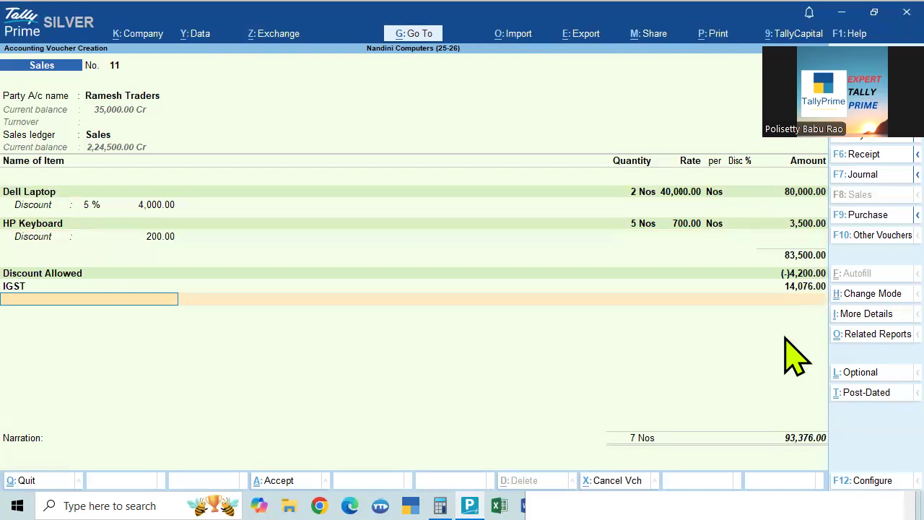
# - Examine the voucher's GST tax analysis in detailed form for each item, and return to the voucher
pyautogui.hotkey('alt', 'a')
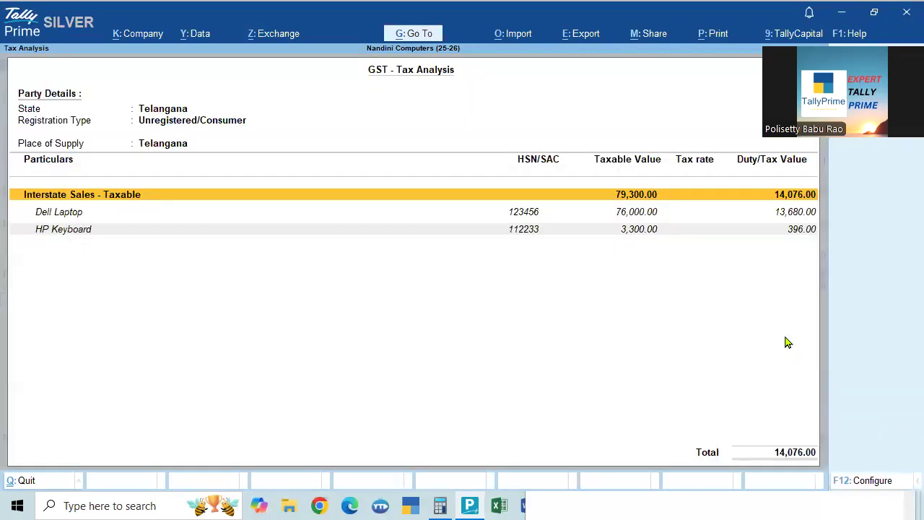
pyautogui.press('alt')
pyautogui.hotkey('alt', 'F5')
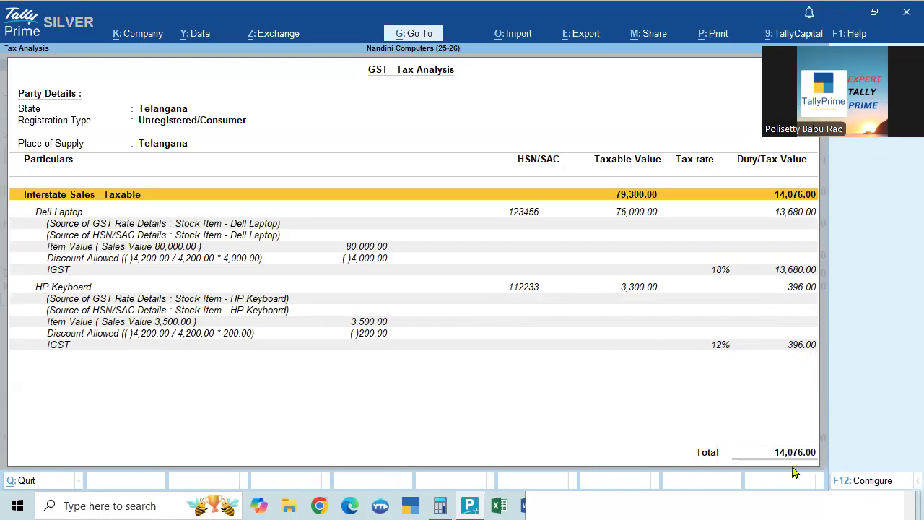
pyautogui.hotkey('alt', 'Tab')
pyautogui.hotkey('alt', 'Tab')
pyautogui.press('Escape')
pyautogui.press('Return')
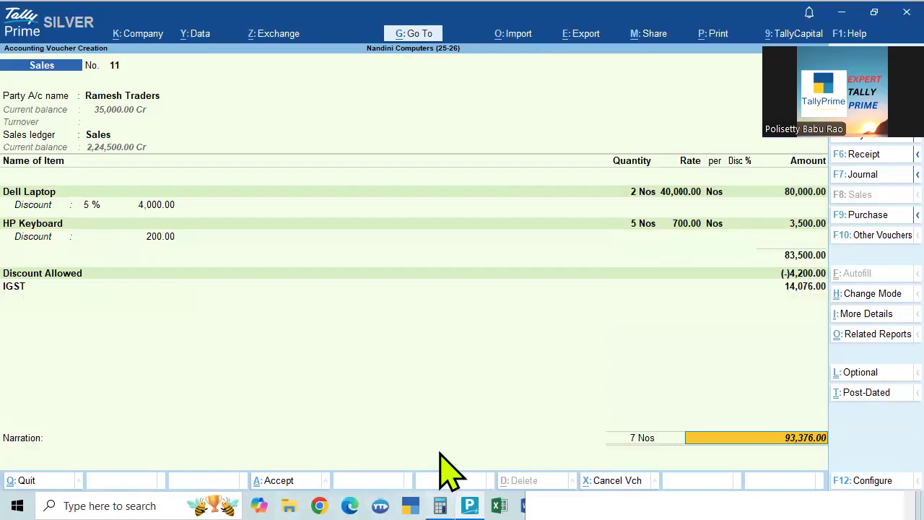
# - Close the untitled Notepad note without saving it
pyautogui.click(673, 494)
pyautogui.click(901, 366)
pyautogui.click(494, 253)
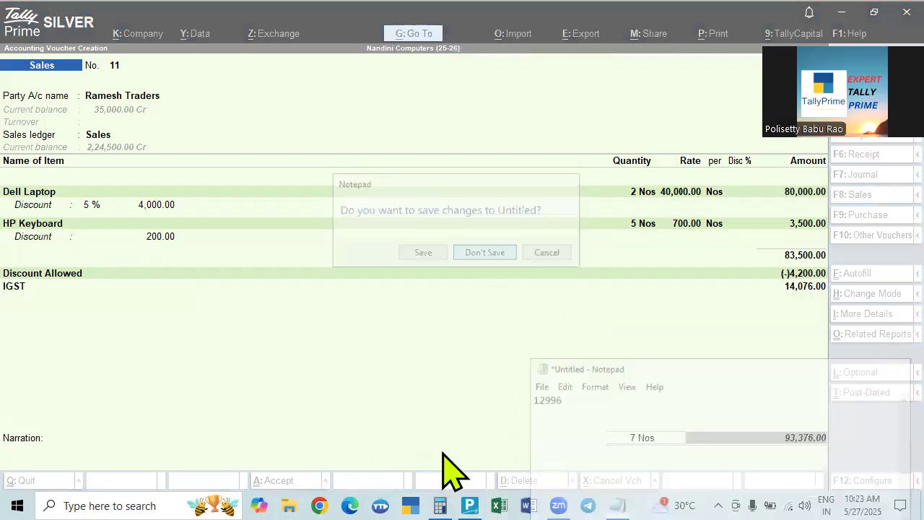
# - Switch to Calculator and work out 18% tax on the Dell Laptop value of 80000 less the 4000 discount
pyautogui.click(442, 505)
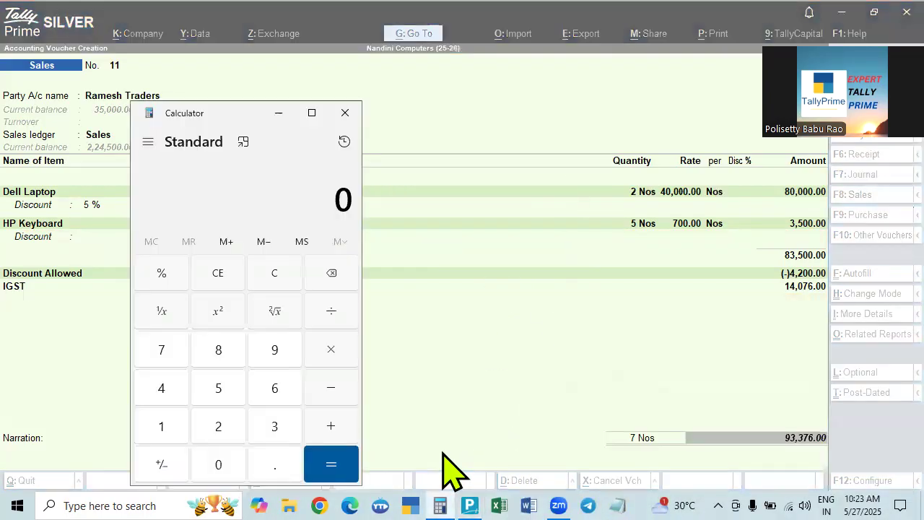
pyautogui.write('80000 - ')
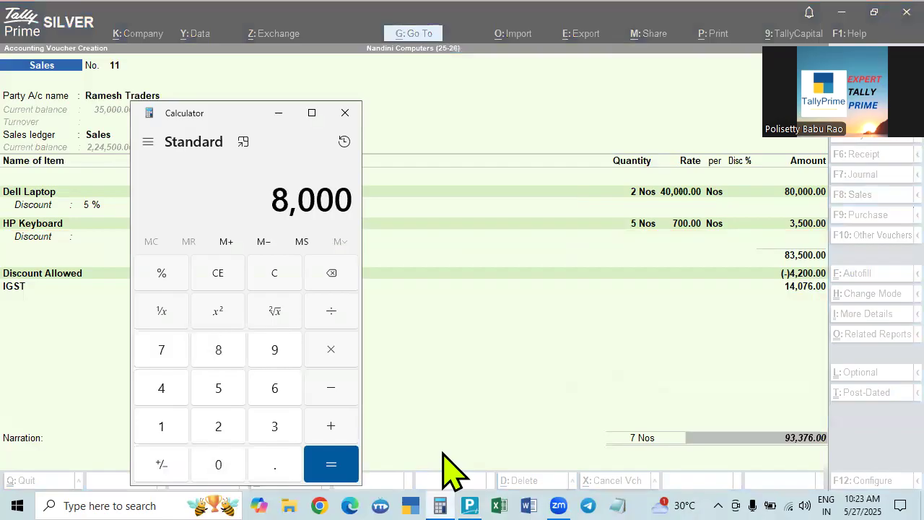
pyautogui.write('4000 =')
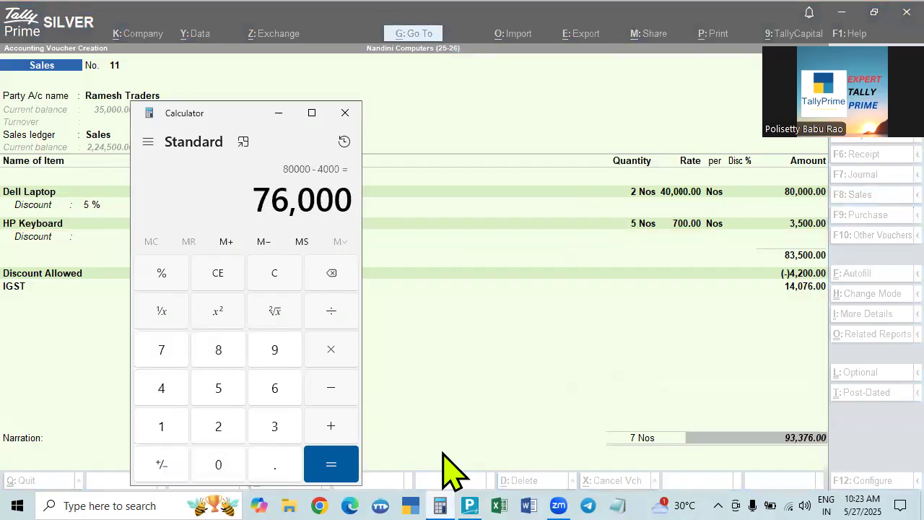
pyautogui.press('*')
pyautogui.write('6')
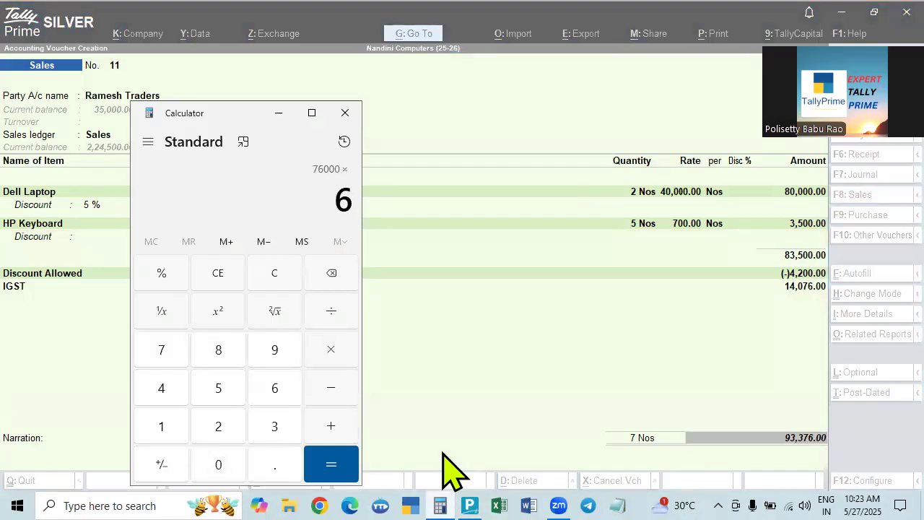
pyautogui.press('BackSpace')
pyautogui.write('18')
pyautogui.press('%')
pyautogui.press('Return')
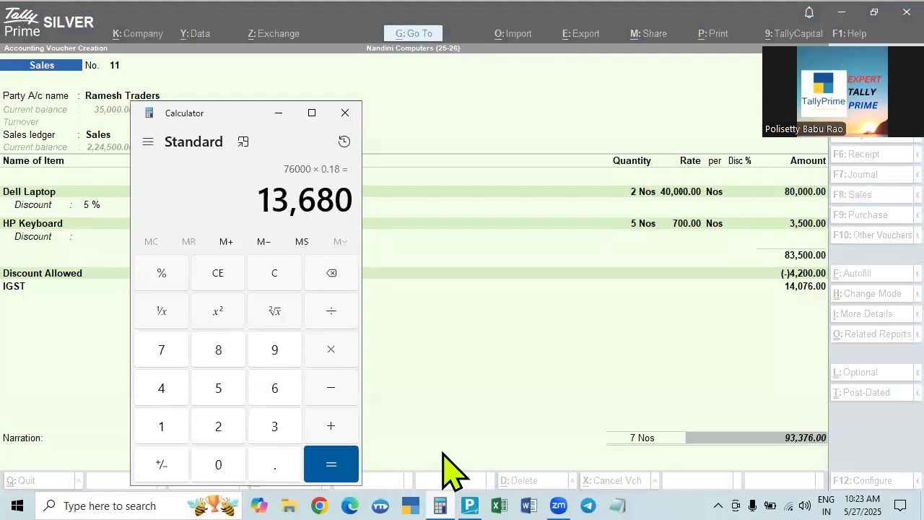
pyautogui.press('Escape')
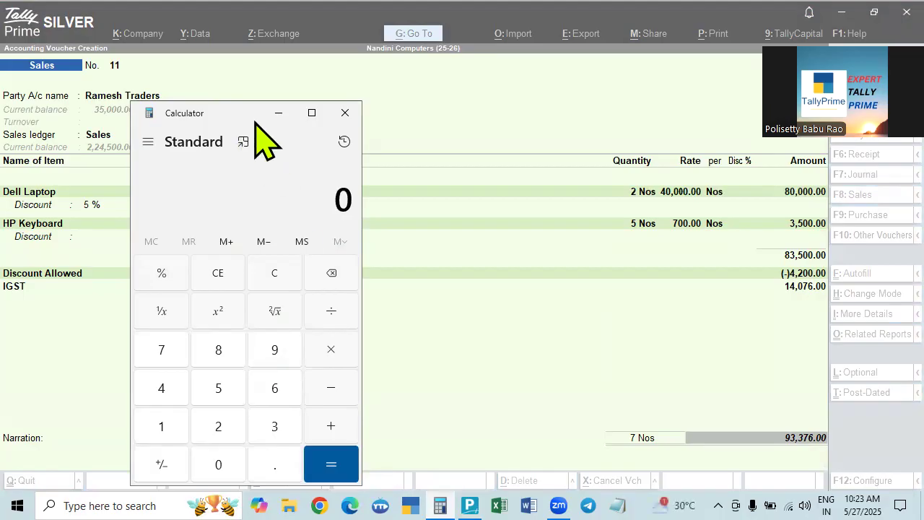
# - Calculate 12% tax on the HP Keyboard value of 3500 less 200, and add 13280 to it
pyautogui.moveTo(254, 123); pyautogui.dragTo(255, 127)
pyautogui.write('3500-200')
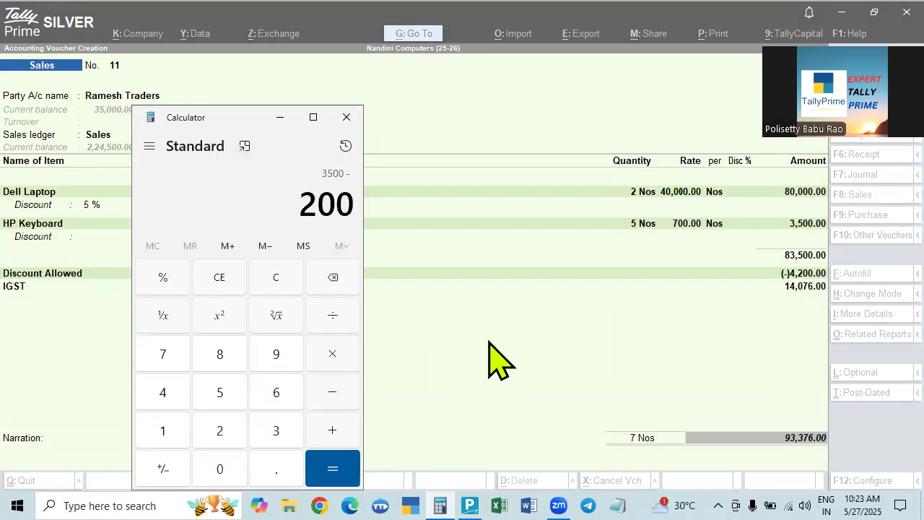
pyautogui.press('Return')
pyautogui.write('*12')
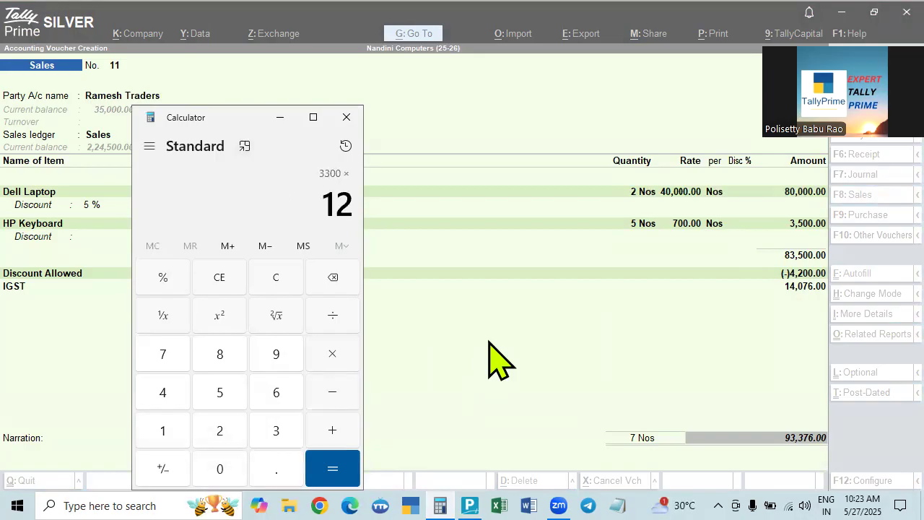
pyautogui.write('%')
pyautogui.press('Return')
pyautogui.write('+ 13280')
pyautogui.press('Return')
pyautogui.press('Escape')
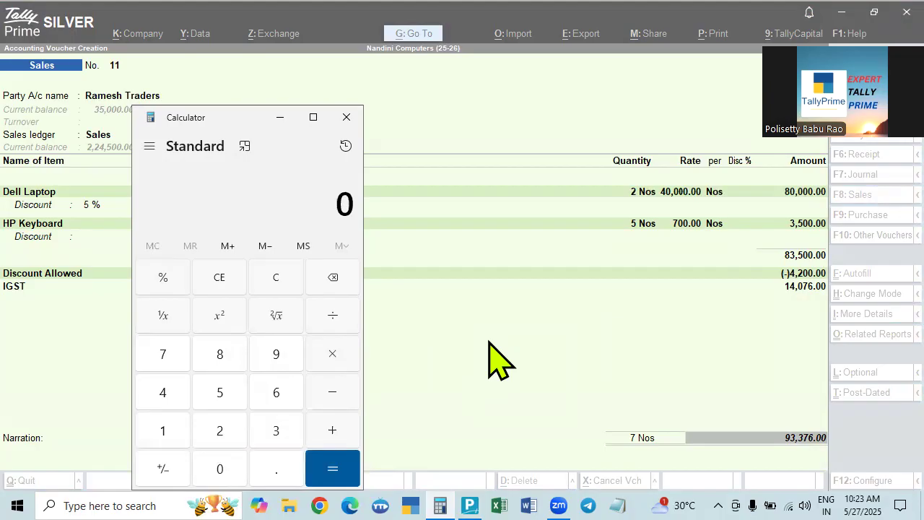
# - Calculate 18% tax on the Dell Laptop's discounted value of 76000
pyautogui.write('760000')
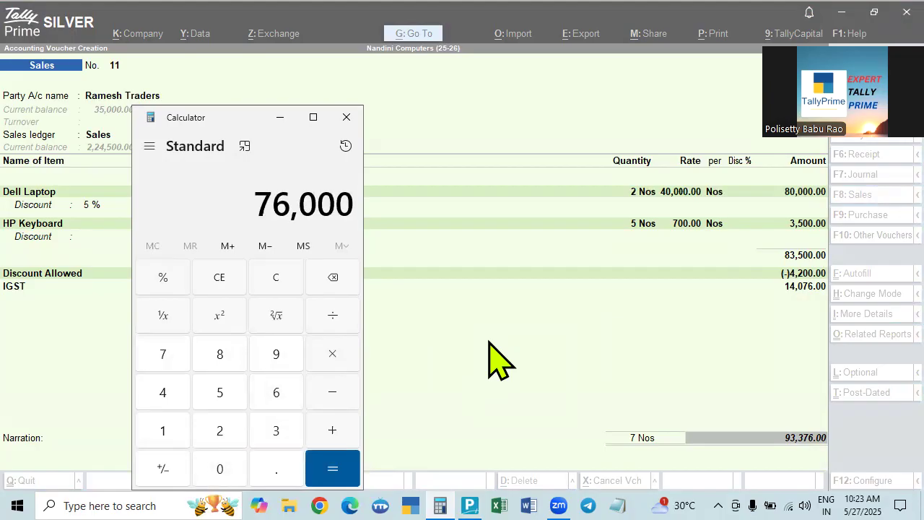
pyautogui.write('*18%')
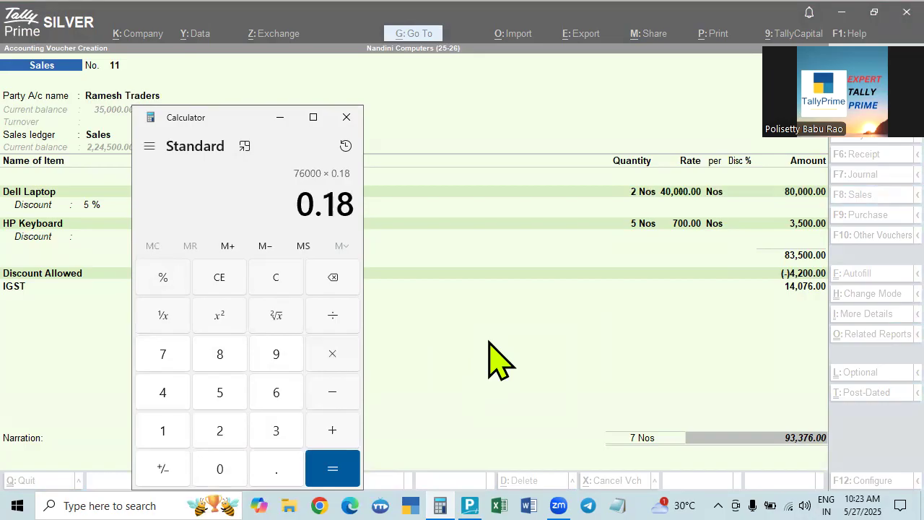
pyautogui.press('Return')
pyautogui.press('Escape')
# - Calculate 12% tax on the HP Keyboard value of 3500 less 200, and add 13680 to it
pyautogui.write('3500-200')
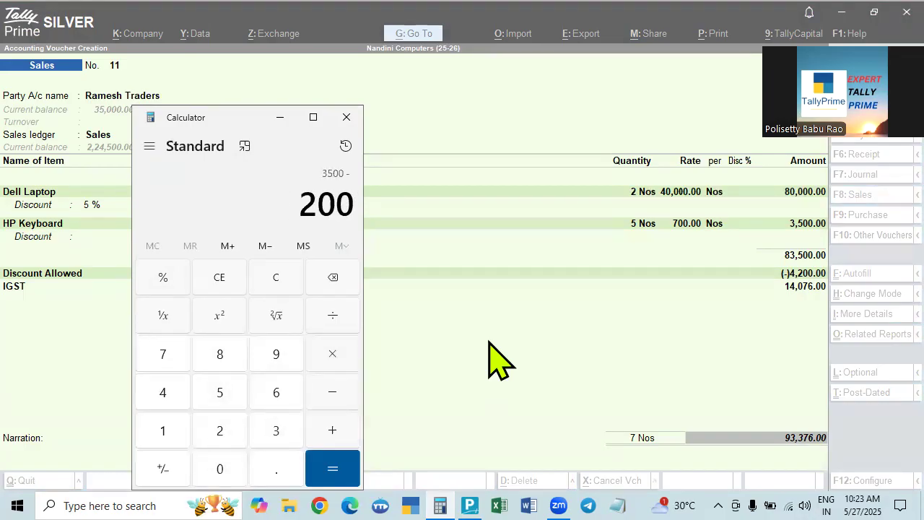
pyautogui.press('Return')
pyautogui.write('*12')
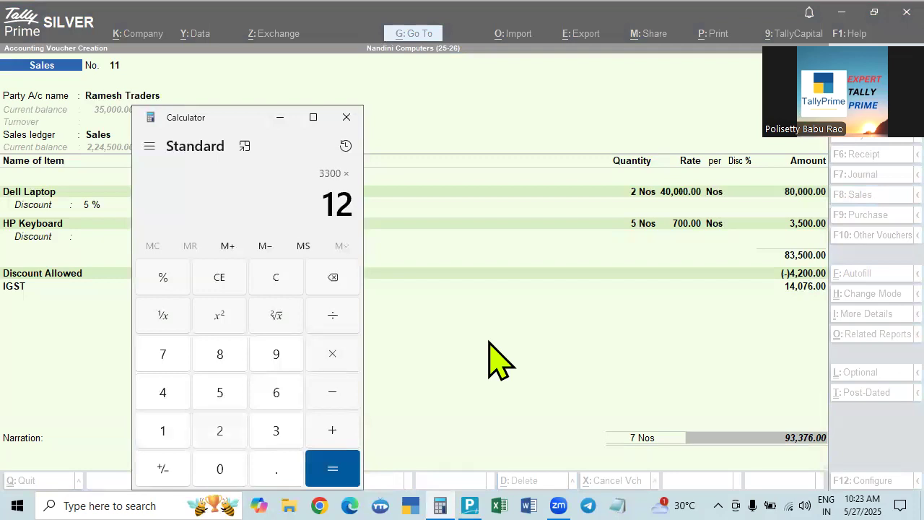
pyautogui.write('%')
pyautogui.press('Return')
pyautogui.write('+ 13680')
pyautogui.press('Return')
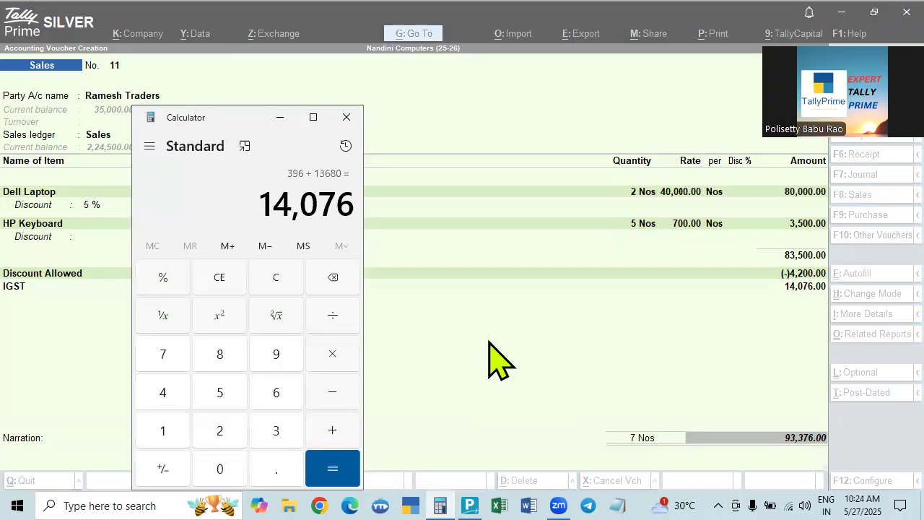
# - Switch to TallyPrime and check the item-wise tax in the voucher's detailed GST Tax Analysis, clearing the Calculator entry
pyautogui.click(800, 292)
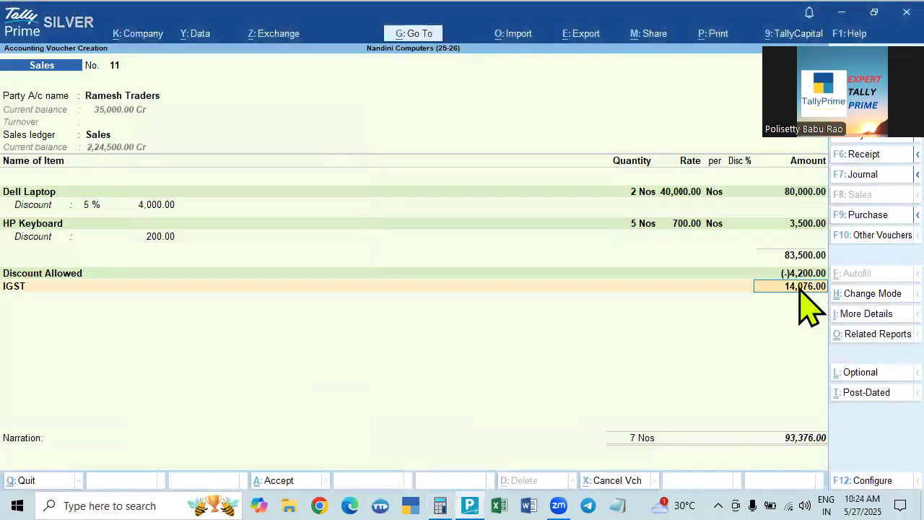
pyautogui.hotkey('alt', 'a')
pyautogui.hotkey('alt', 'F1')
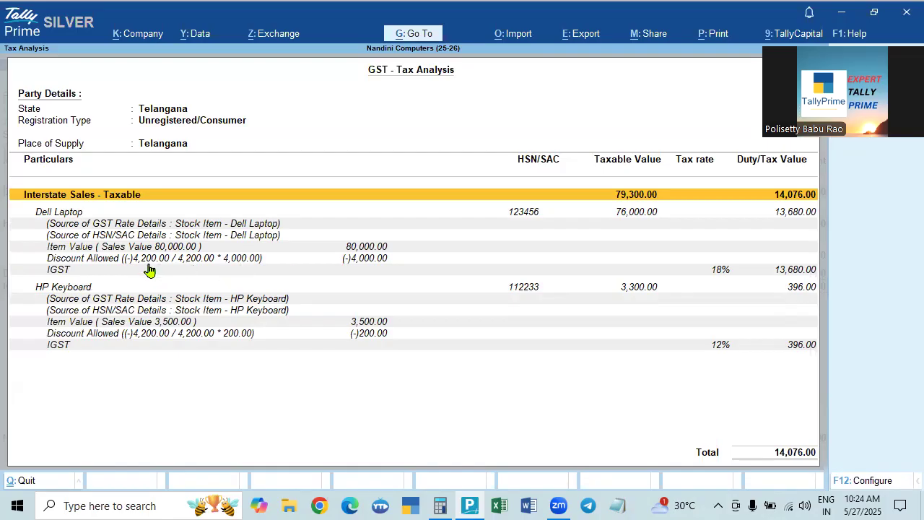
pyautogui.hotkey('alt', 'Tab')
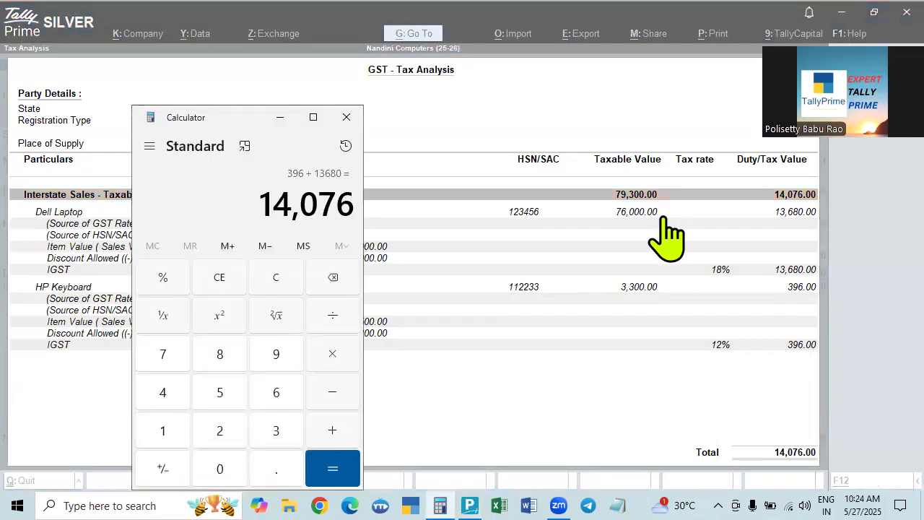
pyautogui.press('Escape')
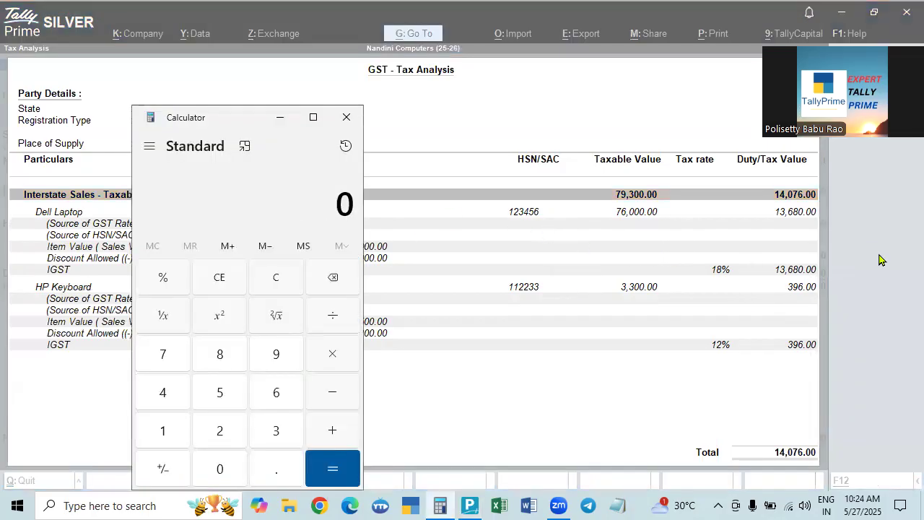
pyautogui.click(748, 395)
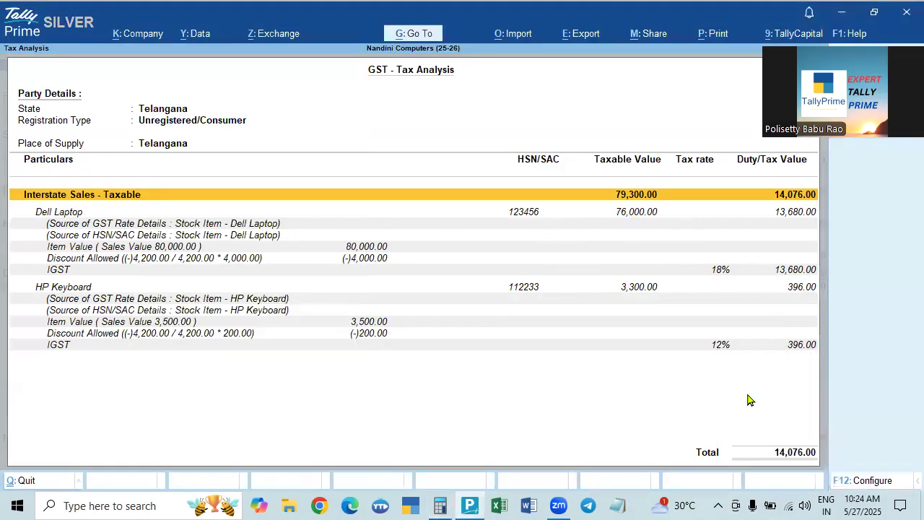
# - Return to the sales voucher, confirm the IGST line and view its GST Tax Analysis again in detailed form
pyautogui.press('Escape')
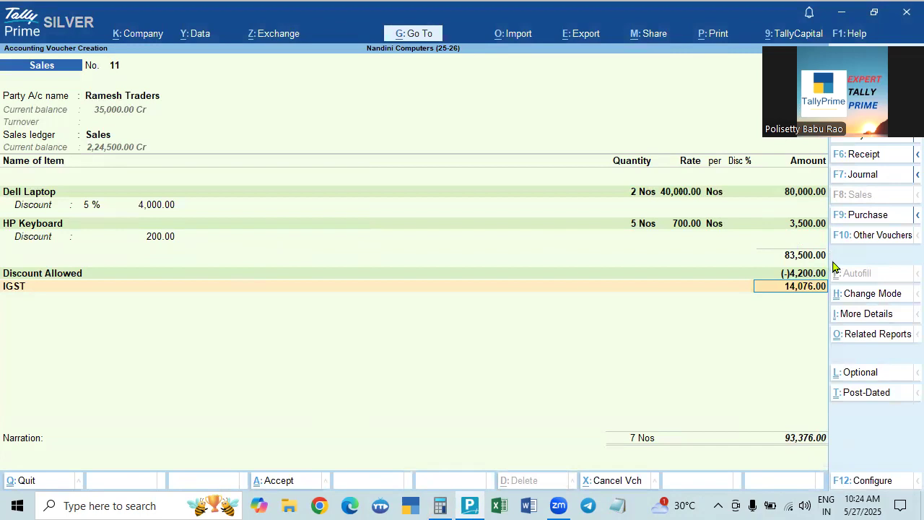
pyautogui.press('Return')
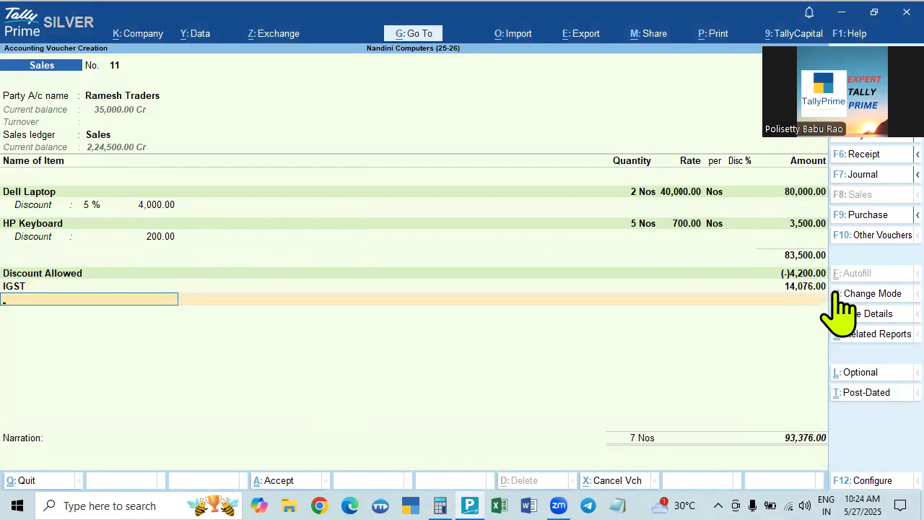
pyautogui.hotkey('alt', 'a')
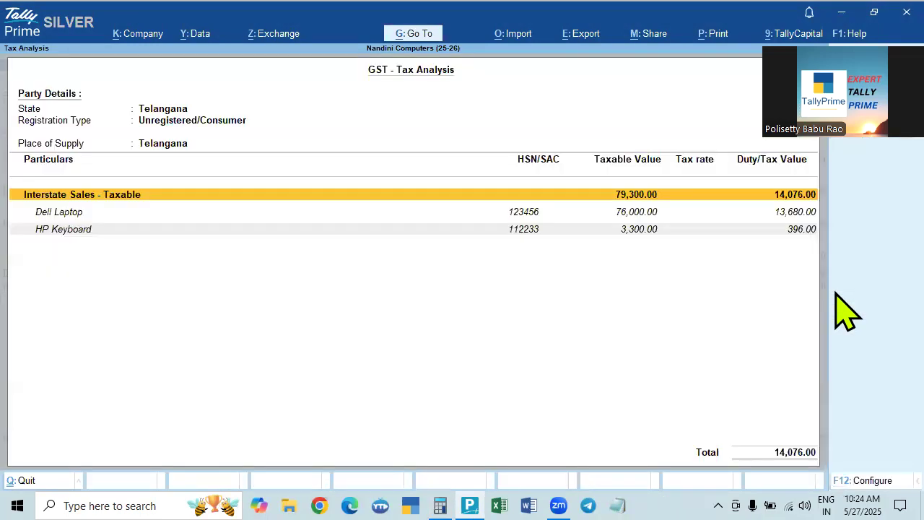
pyautogui.hotkey('alt', 'F5')
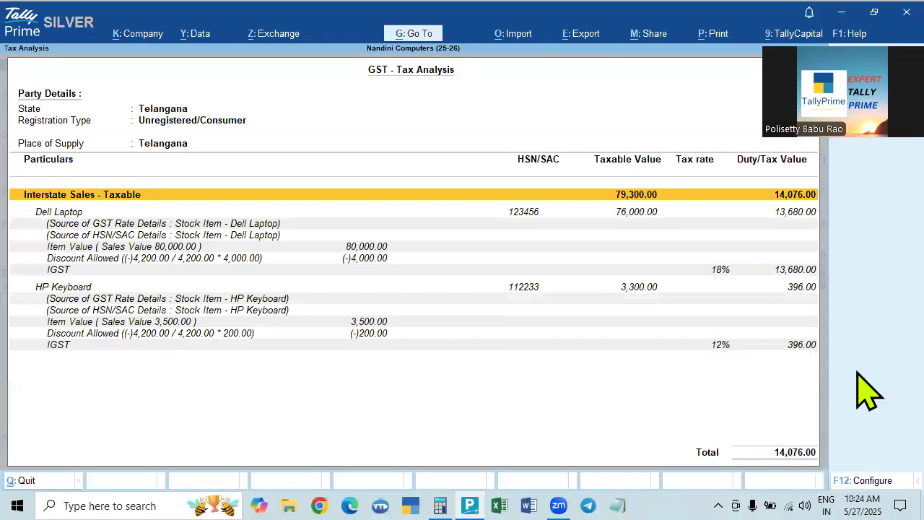
# - Leave the sales voucher without saving it and look up the vouchers recorded in the Day Book
pyautogui.press('Escape')
pyautogui.press('Escape')
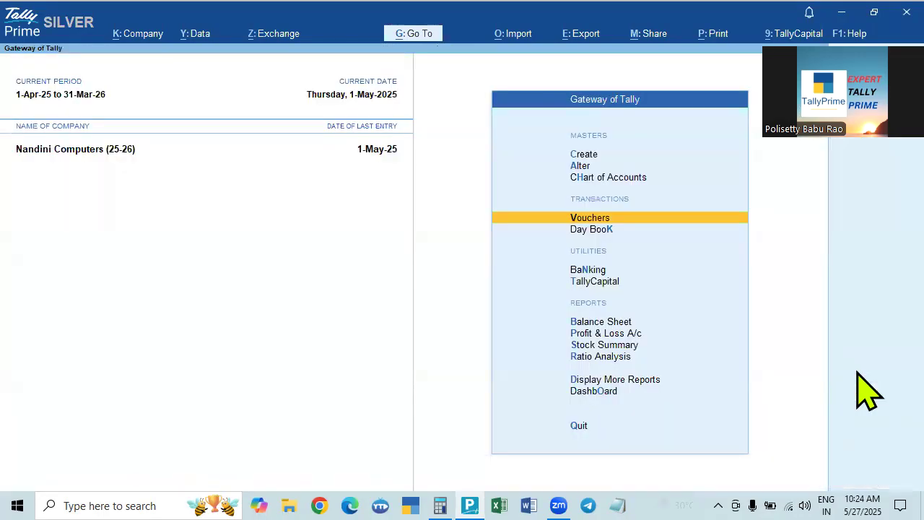
pyautogui.press('Return')
pyautogui.press('Escape')
pyautogui.press('Down')
pyautogui.press('Return')
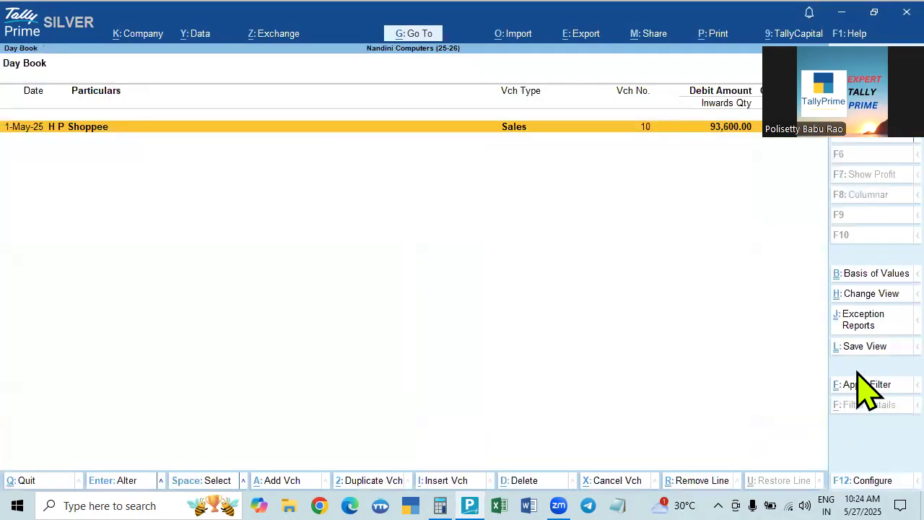
# - Start a new sales voucher for the party Ramesh Traders with Sales as the sales ledger
pyautogui.press('Escape')
pyautogui.press('Up')
pyautogui.press('Return')
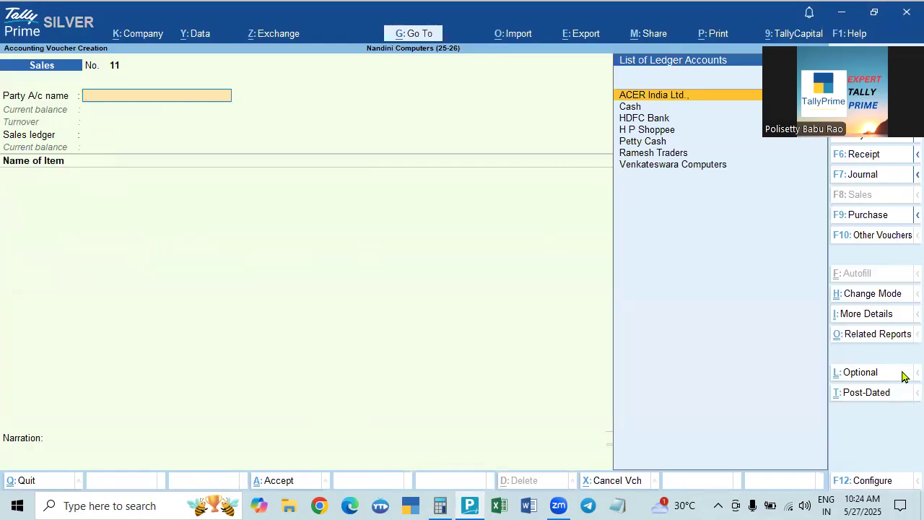
pyautogui.write('r')
pyautogui.press('Return')
pyautogui.hotkey('ctrl', 'a')
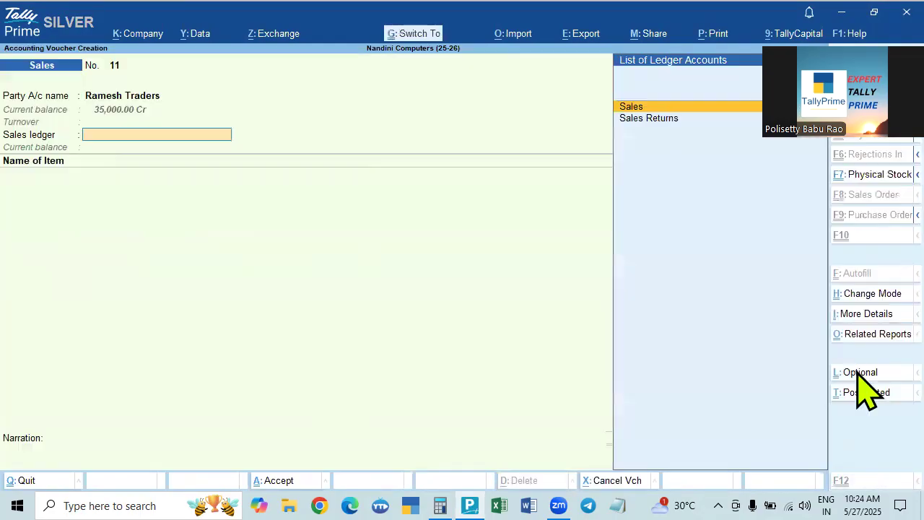
pyautogui.press('Return')
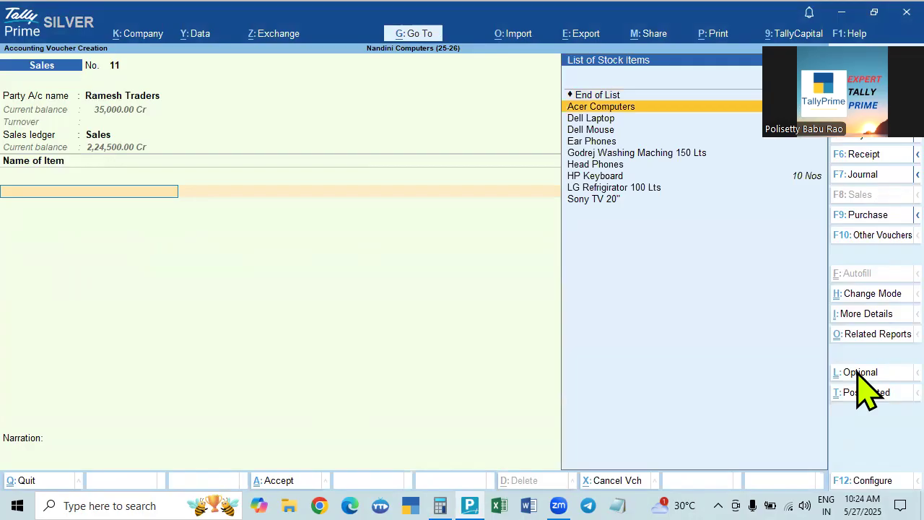
# - Add the stock item Acer Computers with a quantity of 2 Nos at a rate of 40,000
pyautogui.press('Return')
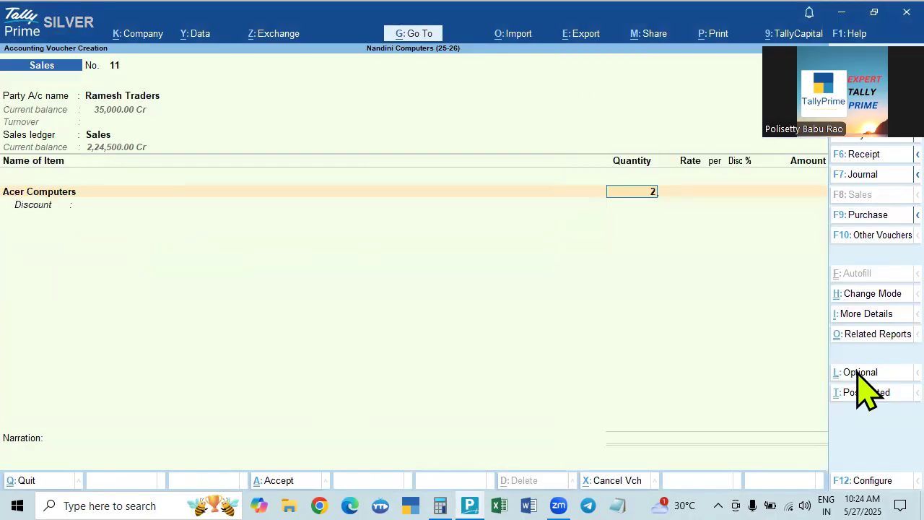
pyautogui.press('Return')
pyautogui.press('Return')
pyautogui.press('BackSpace')
pyautogui.write('40')
pyautogui.press('Return')
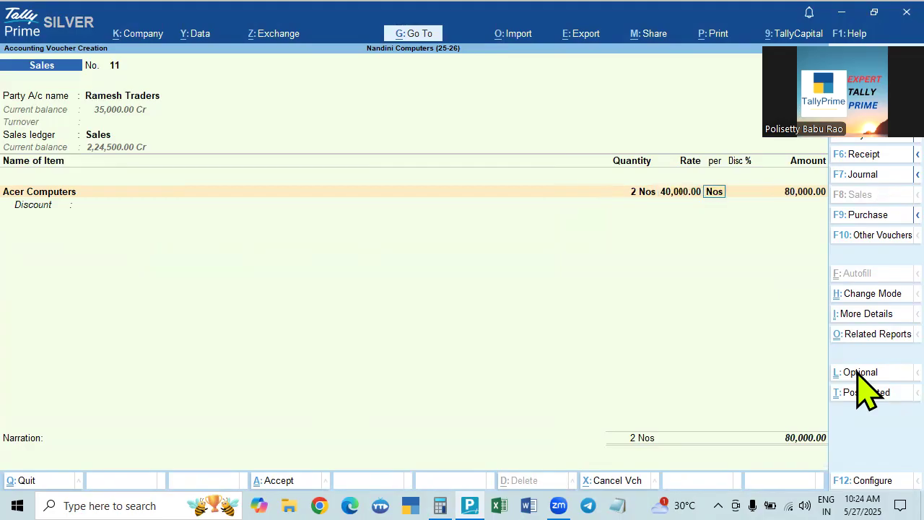
# - Give the Acer Computers item a 5% discount and accept the calculated discount amount
pyautogui.press('Return')
pyautogui.press('Return')
pyautogui.press('Return')
pyautogui.write('5')
pyautogui.press('Return')
pyautogui.press('Return')
pyautogui.press('Return')
pyautogui.press('BackSpace')
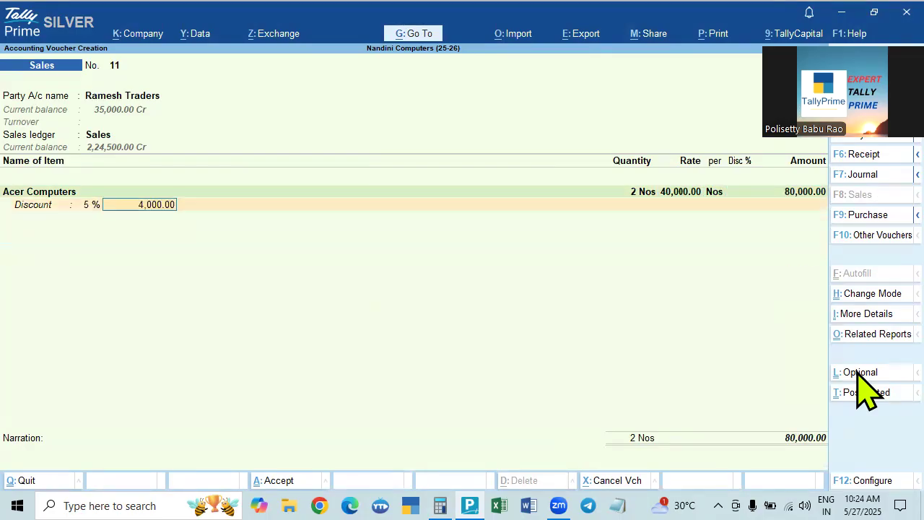
pyautogui.press('Return')
# - Add the stock item HP Keyboard with a quantity of 5 Nos at a rate of 700
pyautogui.press('Down')
pyautogui.press('Down')
pyautogui.press('Down')
pyautogui.press('Down')
pyautogui.press('Down')
pyautogui.press('Down')
pyautogui.press('Down')
pyautogui.press('Return')
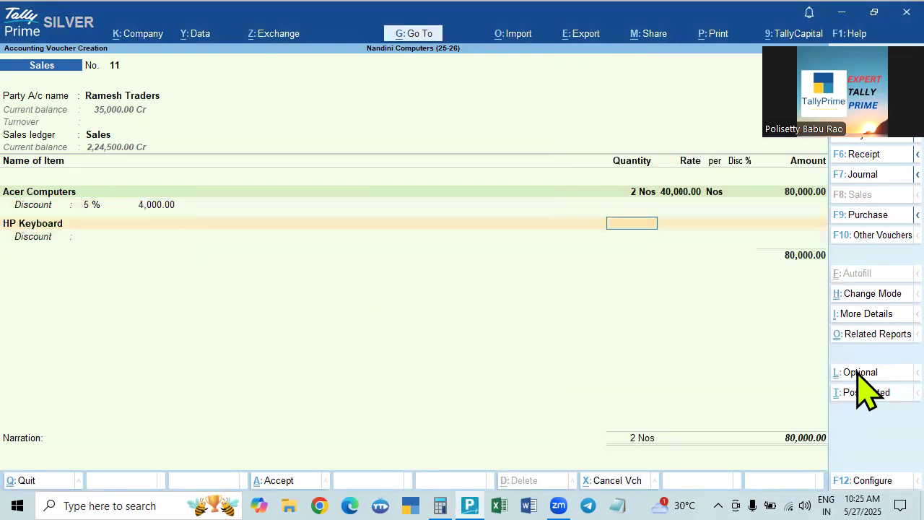
pyautogui.press('Return')
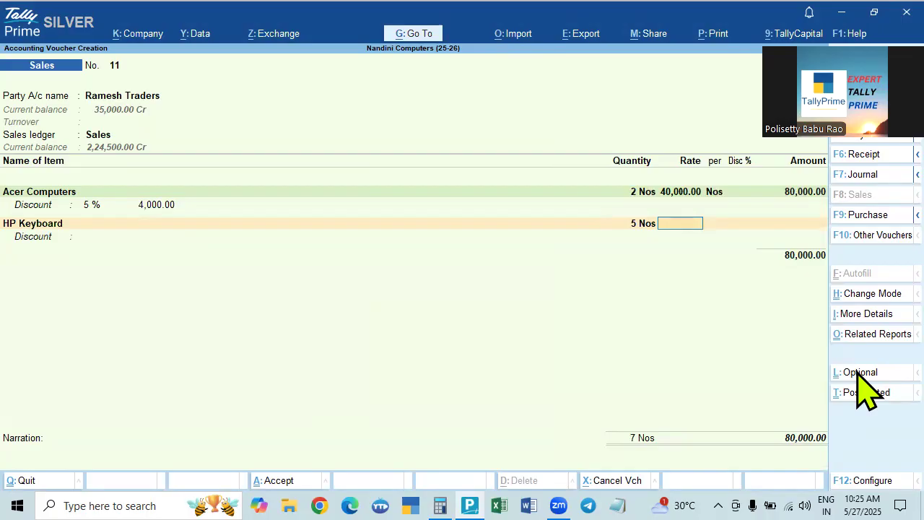
pyautogui.press('Return')
pyautogui.press('Return')
pyautogui.press('Return')
pyautogui.press('Return')
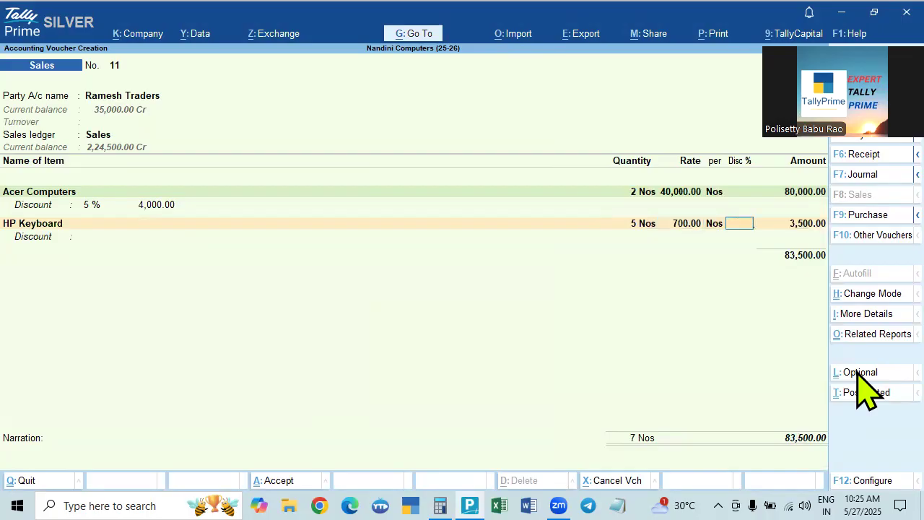
# - Give the HP Keyboard item a flat discount amount of 200 and end the item list
pyautogui.write('20')
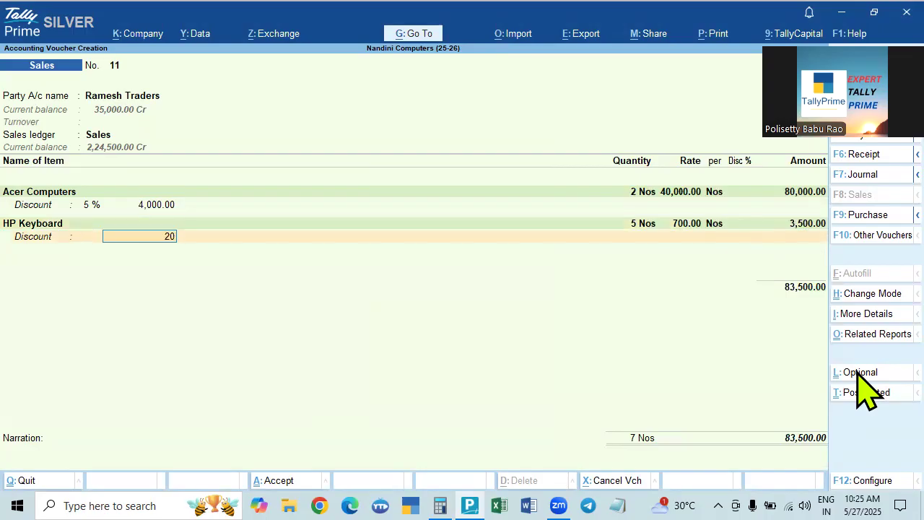
pyautogui.write('0')
pyautogui.press('Return')
pyautogui.press('Return')
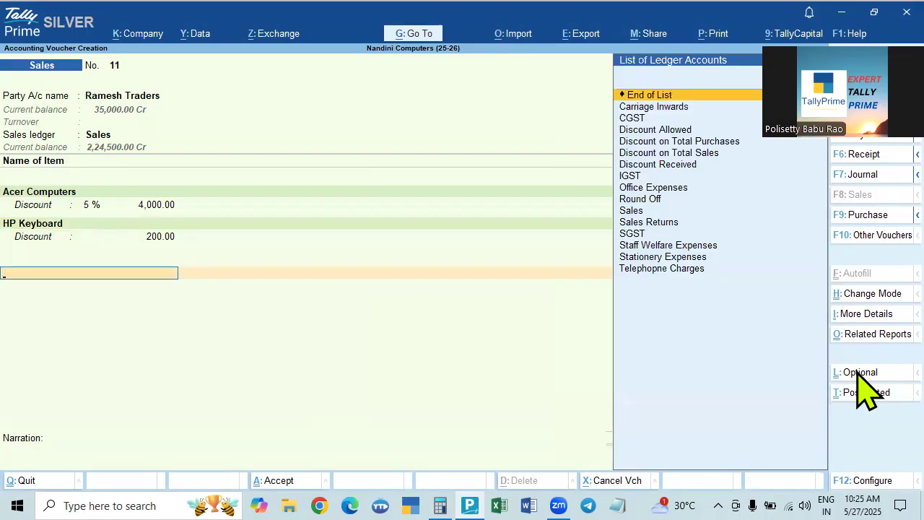
# - Add the Discount Allowed ledger below the items to deduct the item-wise discounts
pyautogui.write('D')
pyautogui.press('Down')
pyautogui.press('Down')
pyautogui.press('Up')
pyautogui.press('Return')
pyautogui.press('Return')
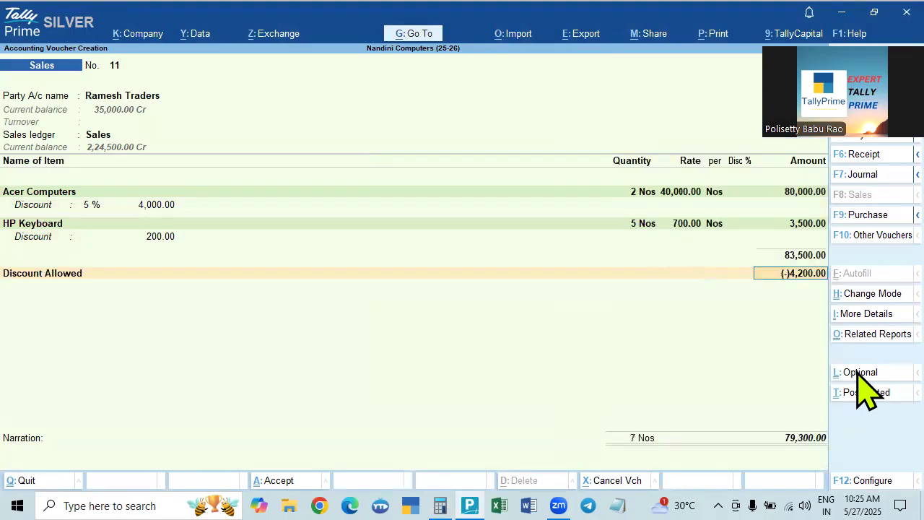
# - Add the IGST ledger to the voucher and accept its calculated tax amount
pyautogui.press('Return')
pyautogui.write('ig')
pyautogui.press('Return')
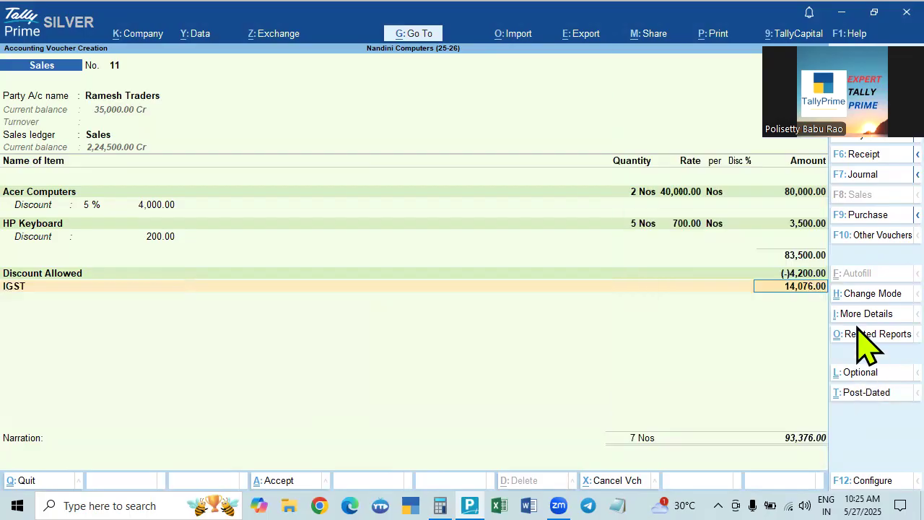
pyautogui.press('Return')
pyautogui.press('Return')
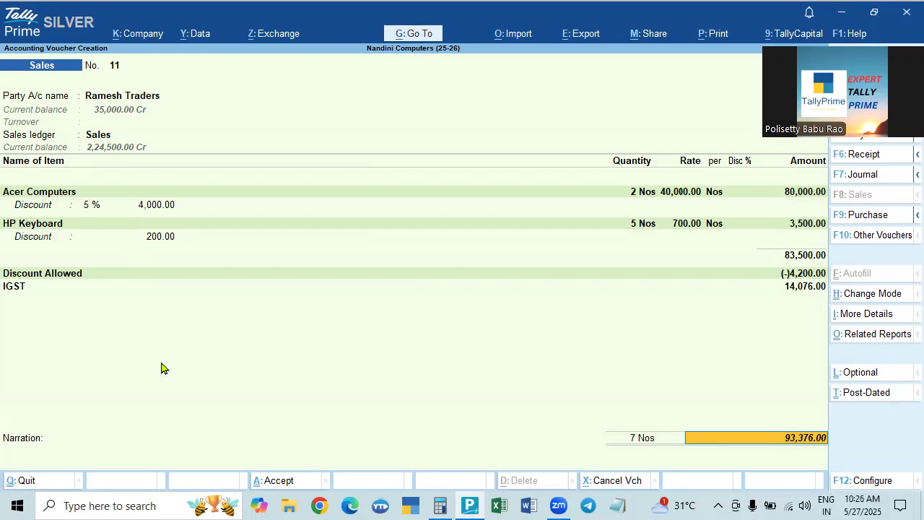
# - Open the Discount Allowed ledger master from the voucher, check its Type of Ledger setting and accept the master
pyautogui.press('ctrl')
pyautogui.click(72, 279)
pyautogui.hotkey('ctrl', 'Return')
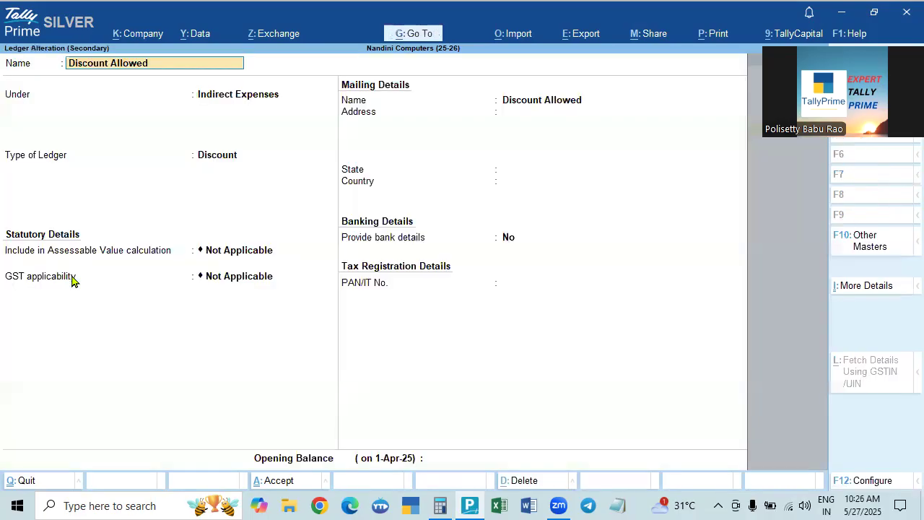
pyautogui.press('Return')
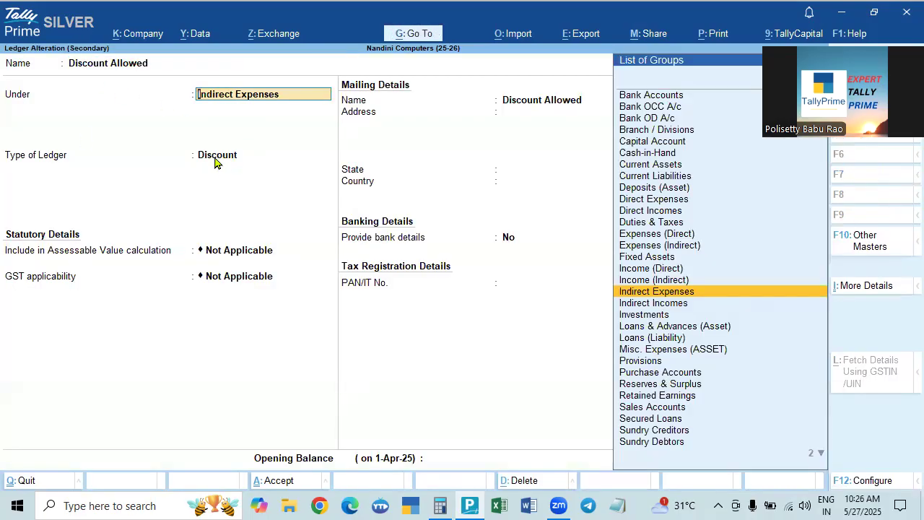
pyautogui.click(214, 159)
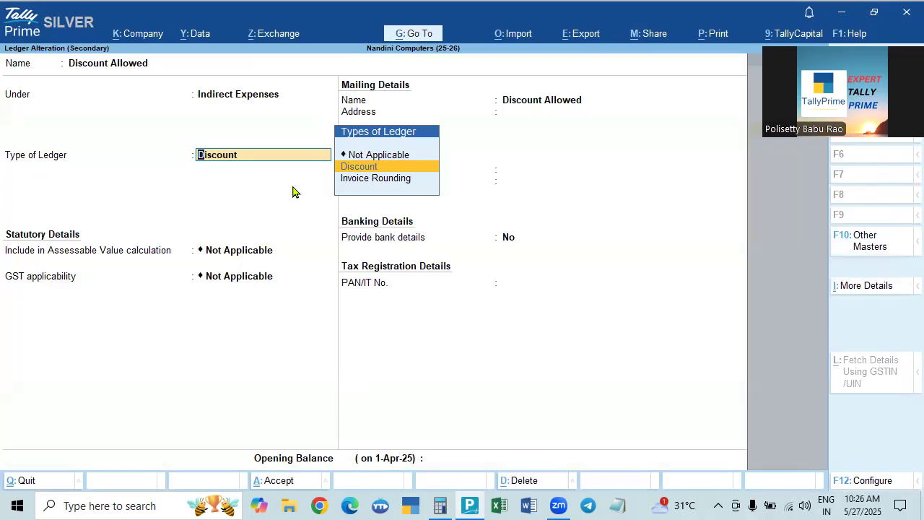
pyautogui.hotkey('ctrl', 'a')
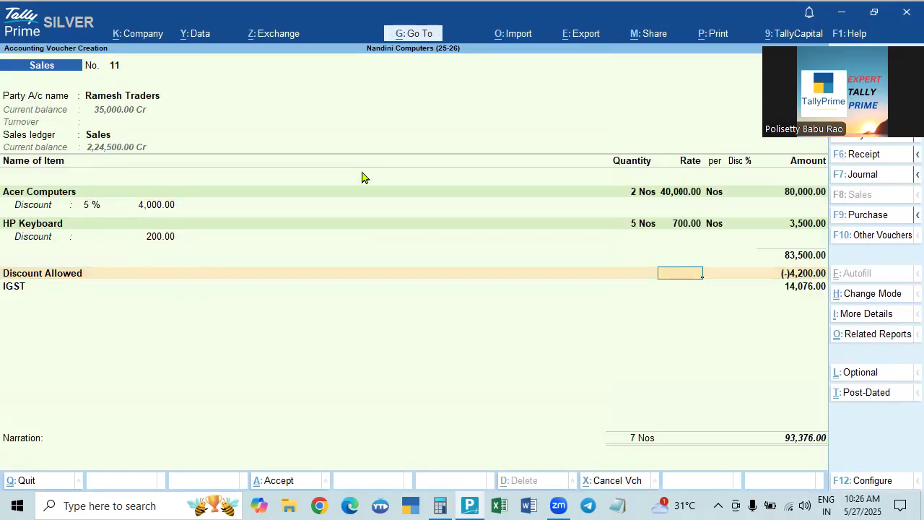
# - Keep the Discount Allowed and IGST ledger rows of the sales voucher with their calculated amounts
pyautogui.press('Return')
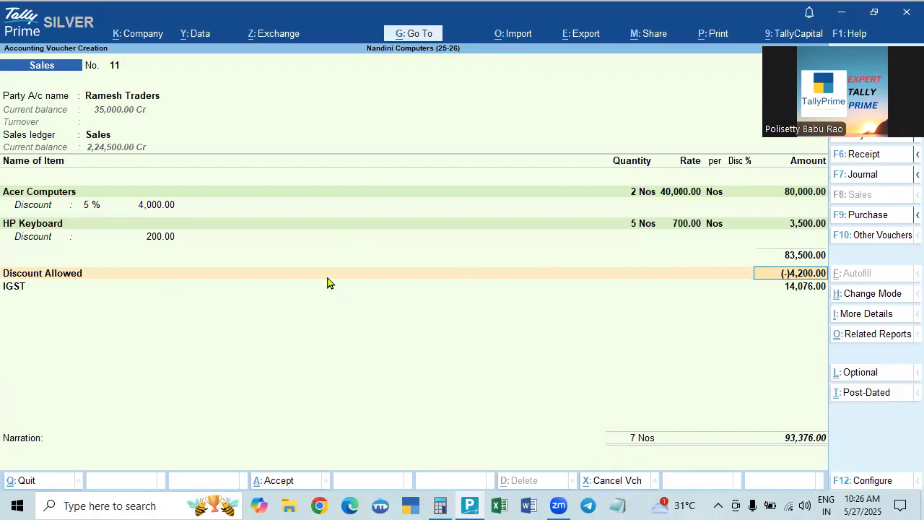
pyautogui.click(684, 275)
pyautogui.click(794, 276)
pyautogui.press('Return')
pyautogui.press('Return')
pyautogui.press('Return')
pyautogui.press('Return')
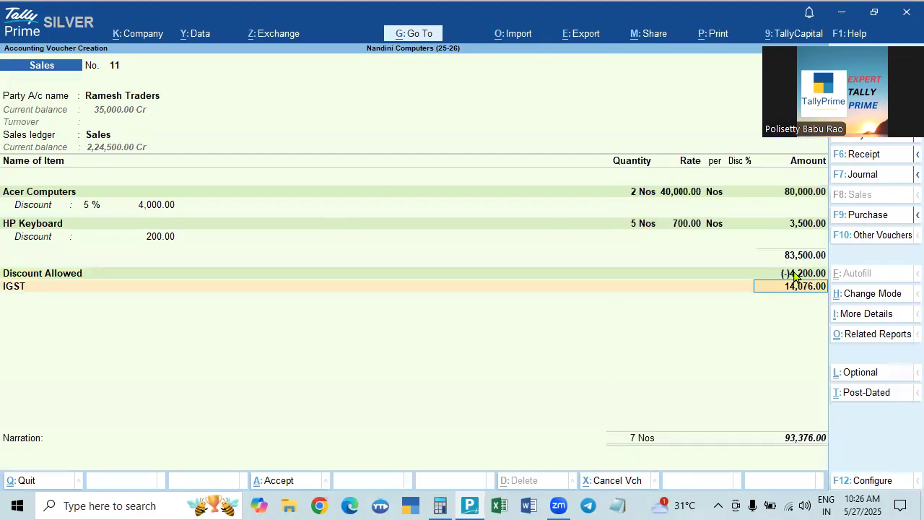
# - Accept the bill-wise details for Ramesh Traders as New Ref 11 for the full amount and save the sales voucher
pyautogui.press('Return')
pyautogui.press('Return')
pyautogui.press('Return')
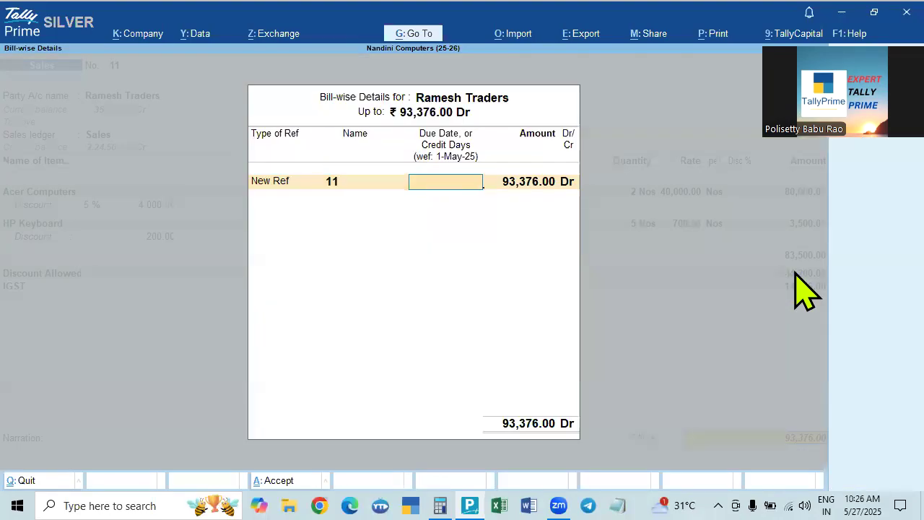
pyautogui.press('Return')
pyautogui.press('Return')
pyautogui.press('Return')
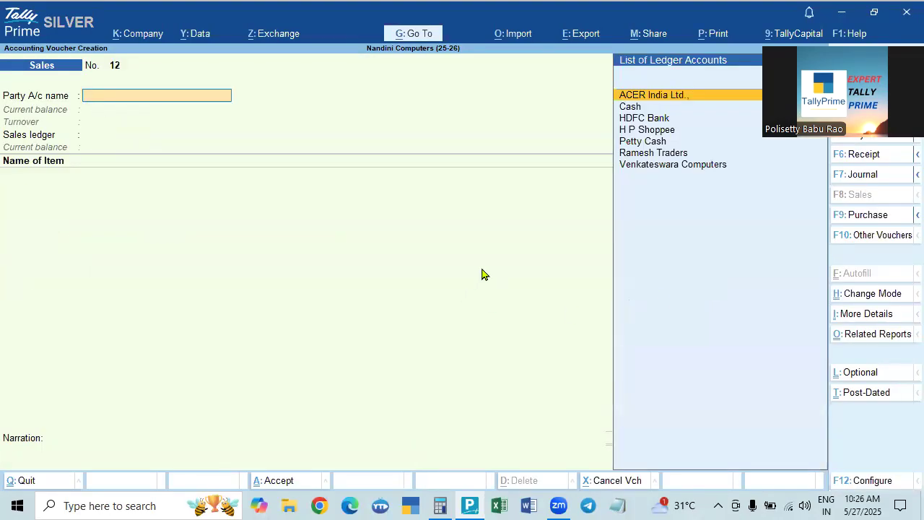
# - Reopen the last saved sales voucher, review its item discounts, Discount Allowed and IGST lines, and accept it unchanged
pyautogui.press('pageup')
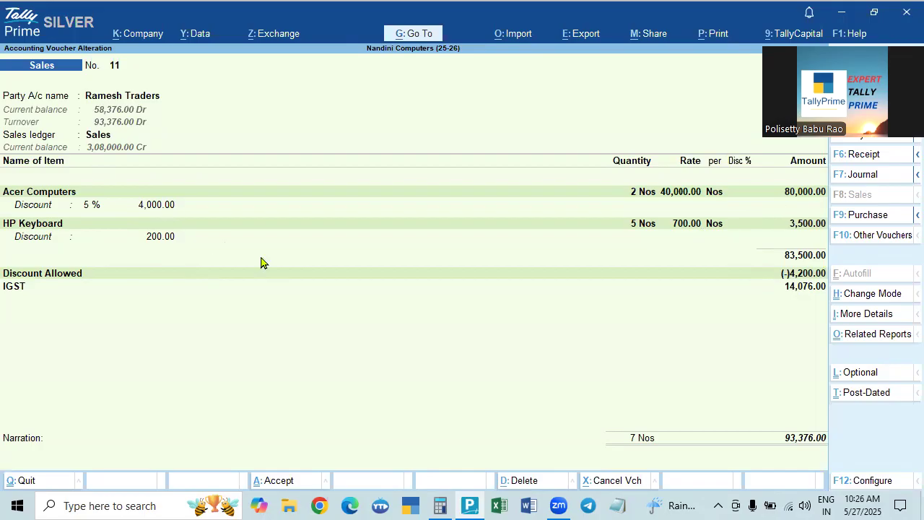
pyautogui.click(794, 257)
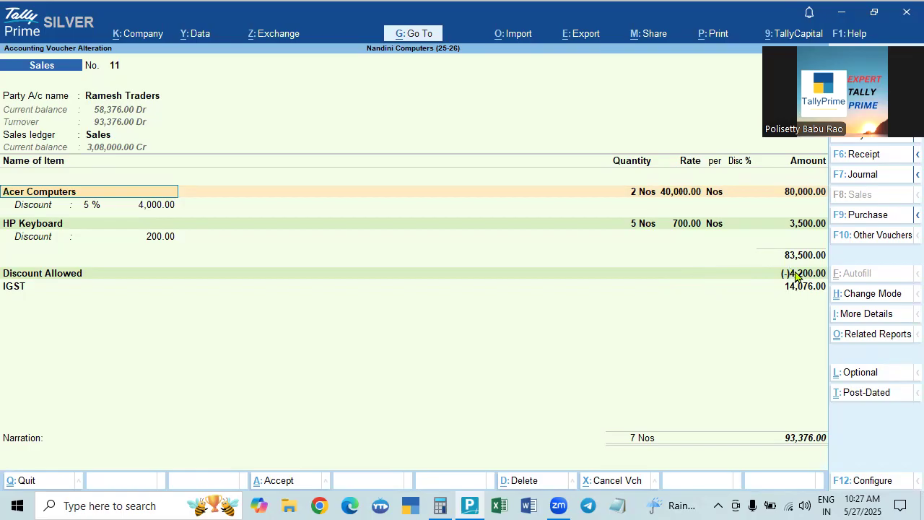
pyautogui.hotkey('ctrl', 'a')
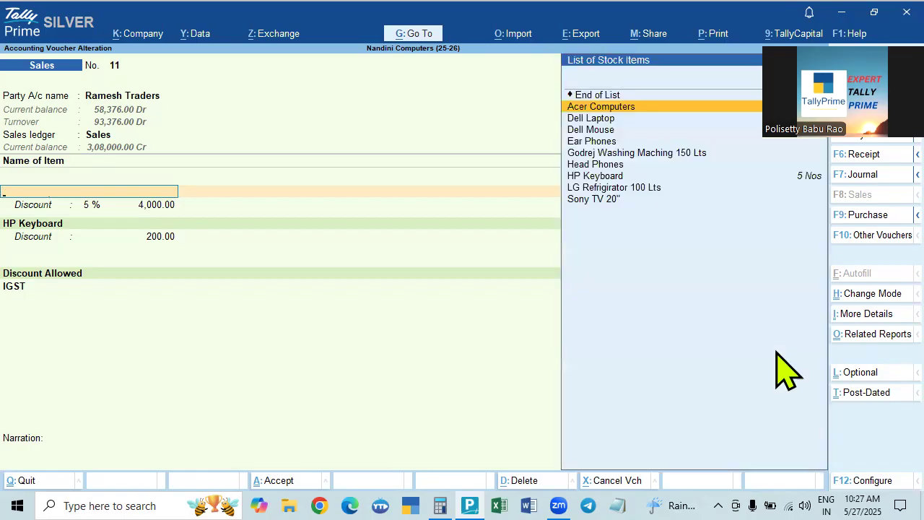
# - Select Venkateswara Computers as the party of the new sales voucher, check its ledger master and accept the master
pyautogui.press('Down')
pyautogui.press('Down')
pyautogui.press('Down')
pyautogui.press('Down')
pyautogui.press('Down')
pyautogui.press('Down')
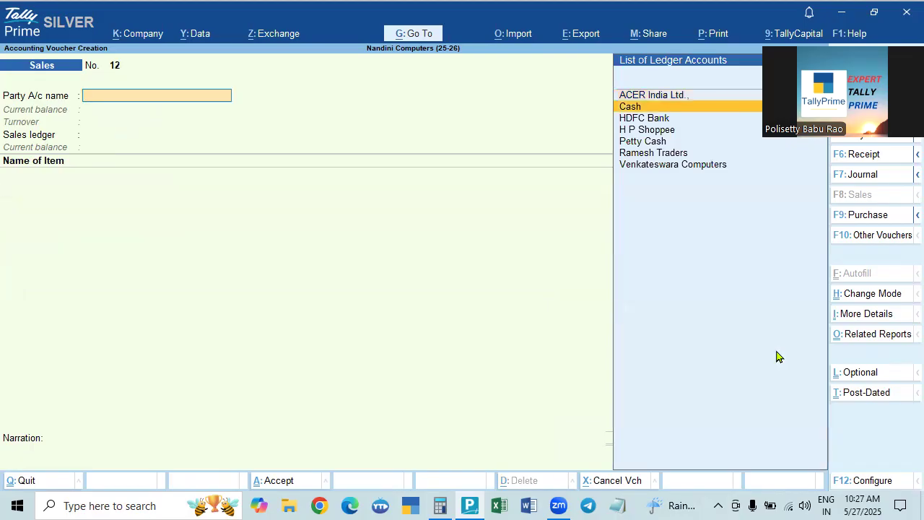
pyautogui.press('Return')
pyautogui.press('Escape')
pyautogui.hotkey('ctrl', 'Return')
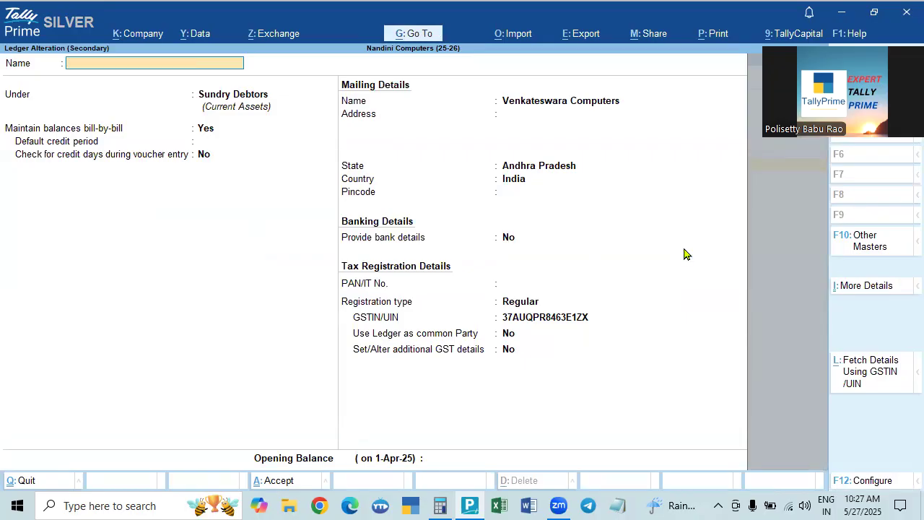
pyautogui.hotkey('ctrl', 'a')
# - Accept the dispatch and party details without entries and select Sales as the sales ledger
pyautogui.press('Return')
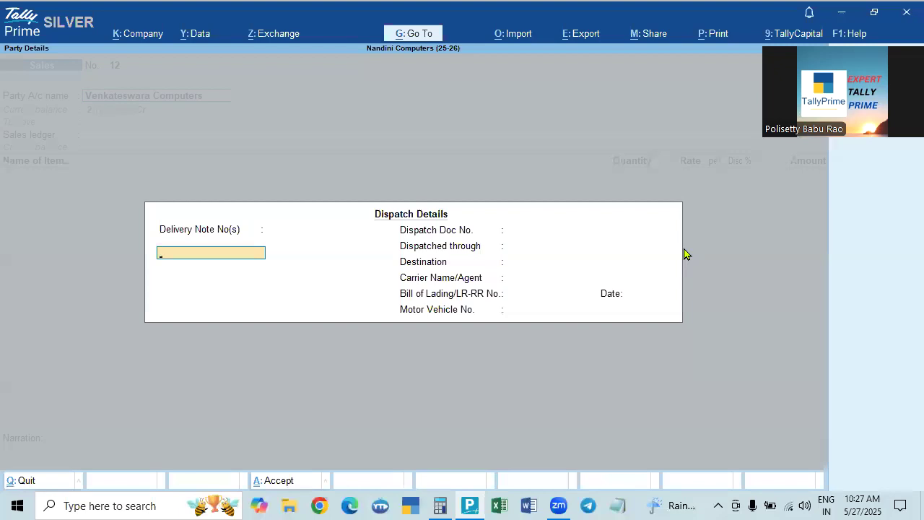
pyautogui.hotkey('ctrl', 'a')
pyautogui.hotkey('ctrl', 'a')
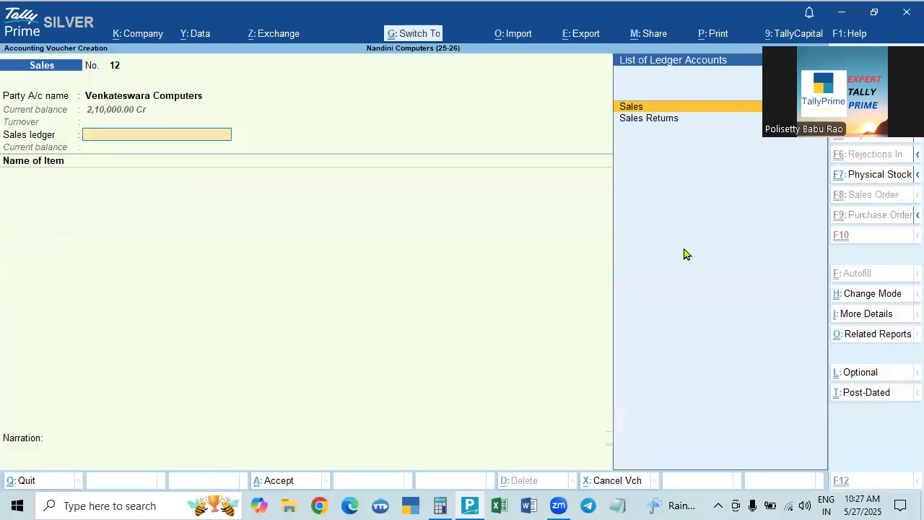
pyautogui.press('Return')
# - Select Godrej Washing Maching 150 Lts as the first item, check its GST rate in the stock item master and leave the master
pyautogui.press('Down')
pyautogui.press('Down')
pyautogui.press('Down')
pyautogui.press('Down')
pyautogui.press('Down')
pyautogui.press('Down')
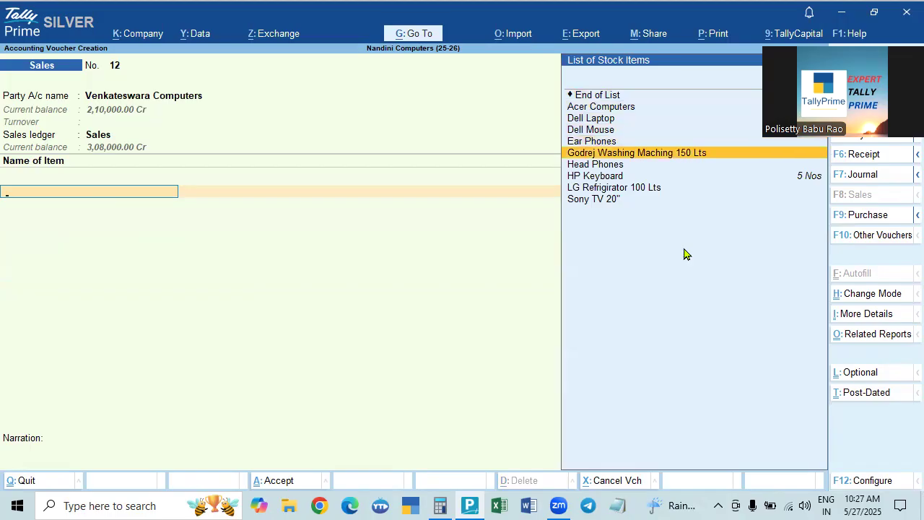
pyautogui.press('Return')
pyautogui.press('BackSpace')
pyautogui.hotkey('ctrl', 'Return')
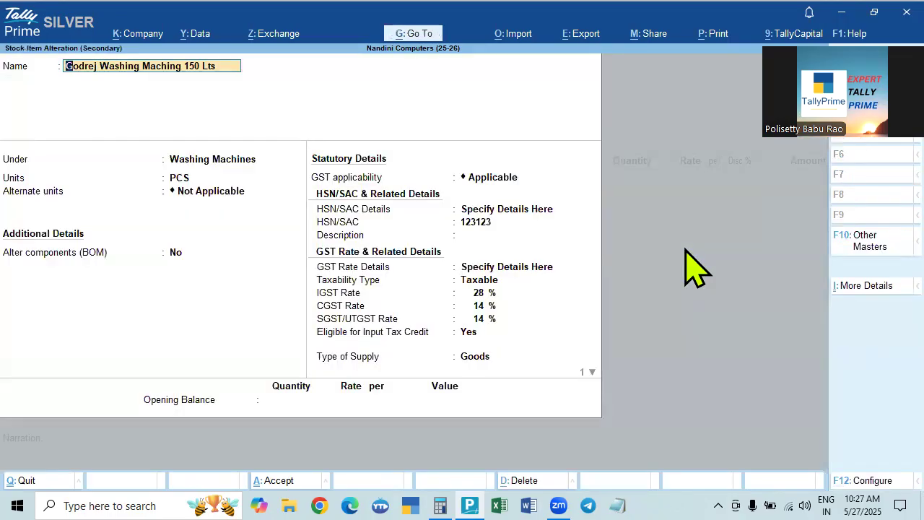
pyautogui.press('Escape')
pyautogui.press('Escape')
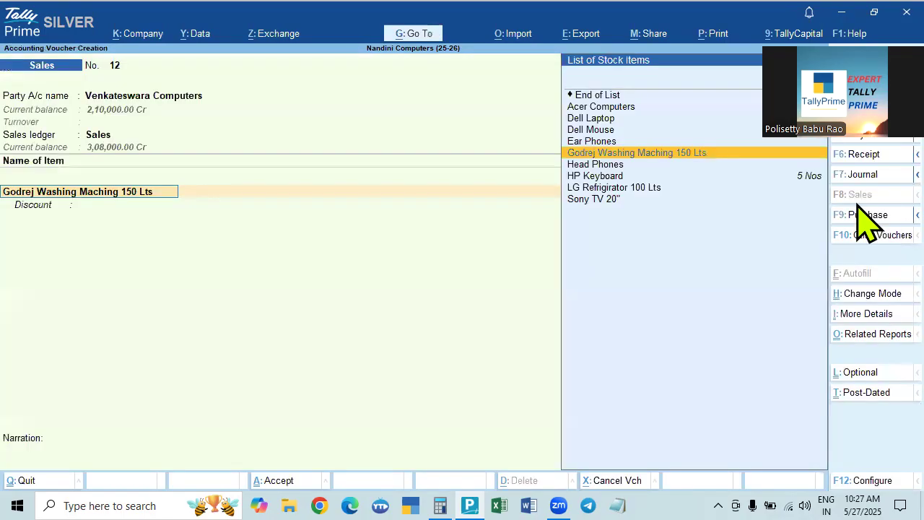
# - Enter a quantity of 2 PCS at a rate of 45000 for the Godrej washing machine, without a discount percentage
pyautogui.press('Return')
pyautogui.write('2')
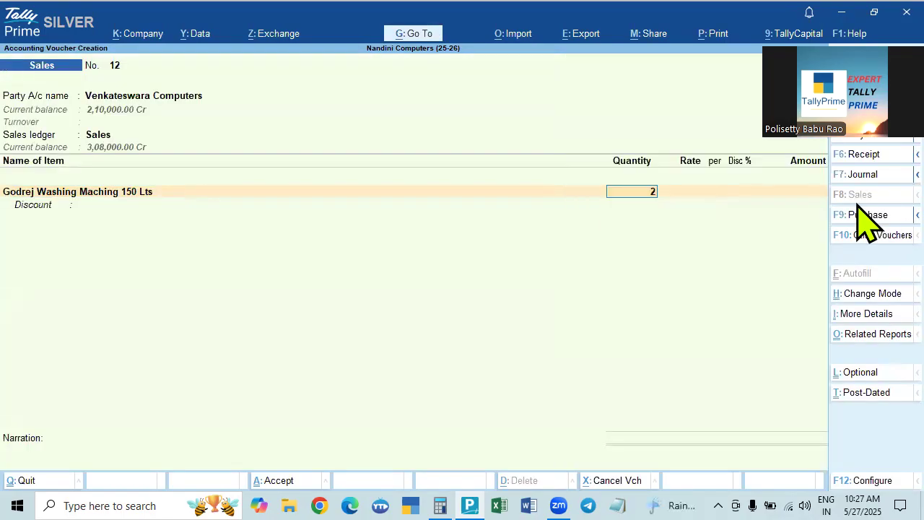
pyautogui.press('Return')
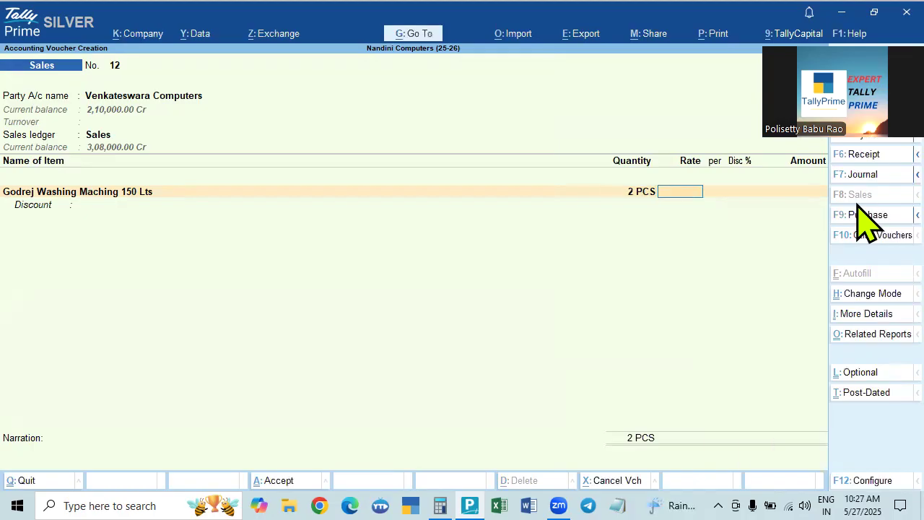
pyautogui.write('45000')
pyautogui.press('Return')
pyautogui.press('Return')
pyautogui.press('Return')
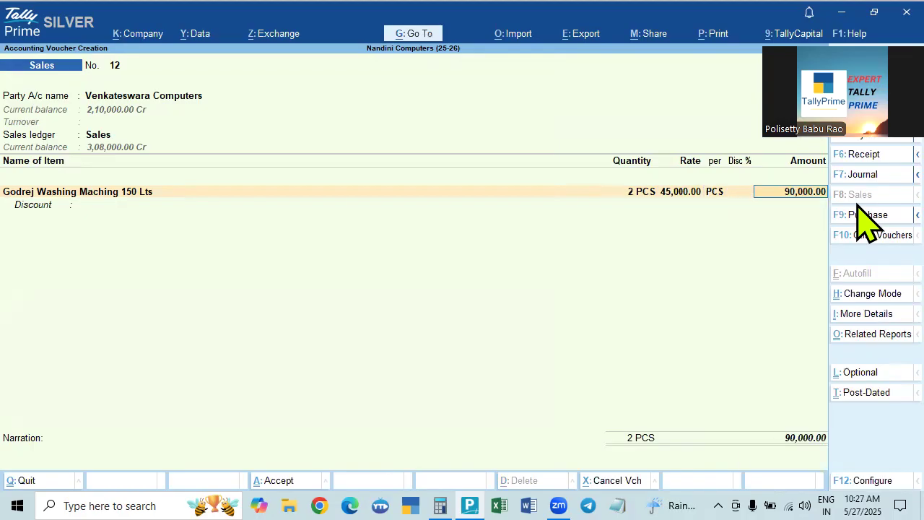
pyautogui.press('Return')
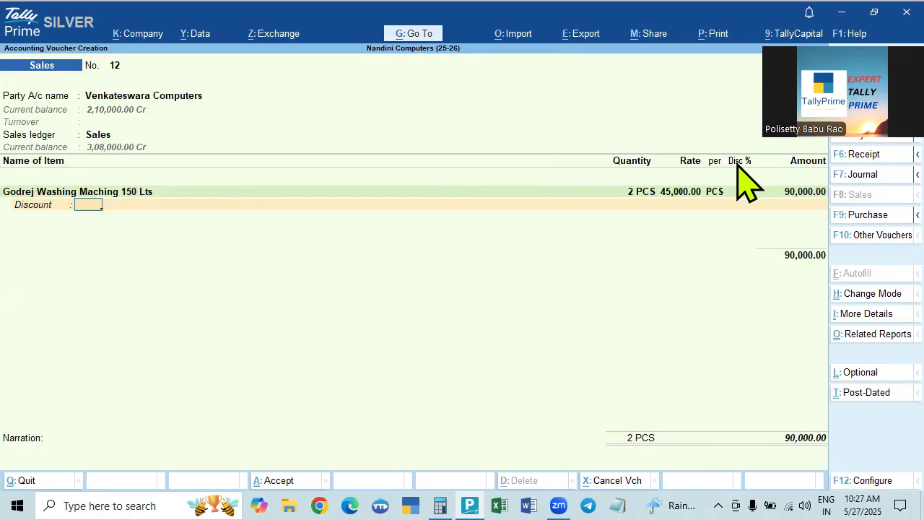
# - Review the discount settings in the company features and the voucher configuration, leaving both unchanged
pyautogui.press('F11')
pyautogui.press('Escape')
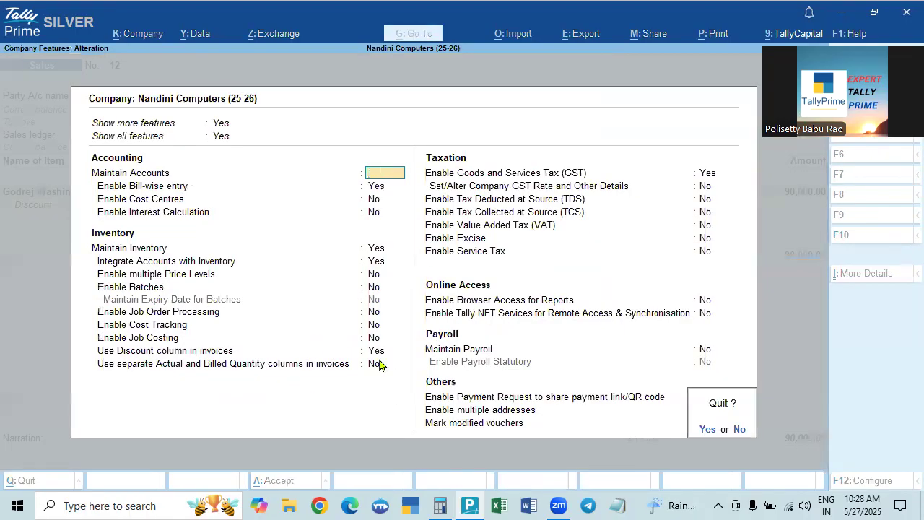
pyautogui.press('y')
pyautogui.press('F12')
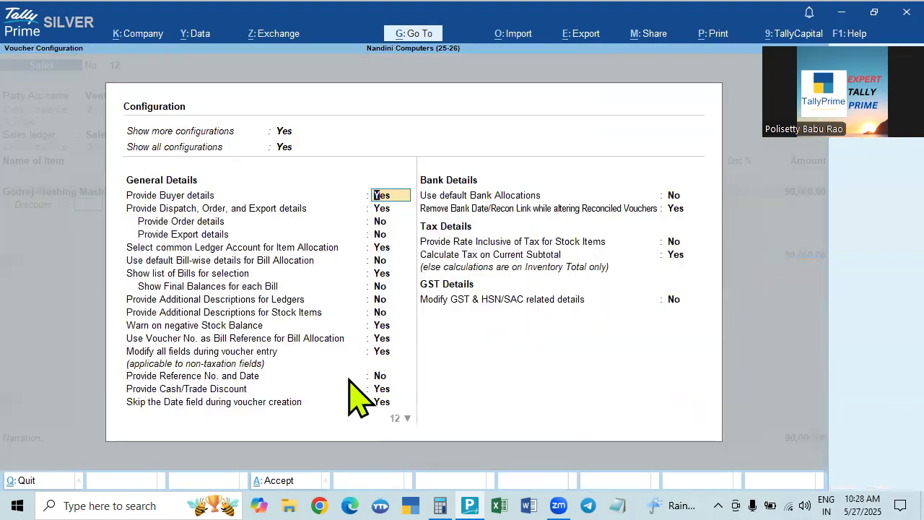
pyautogui.press('Escape')
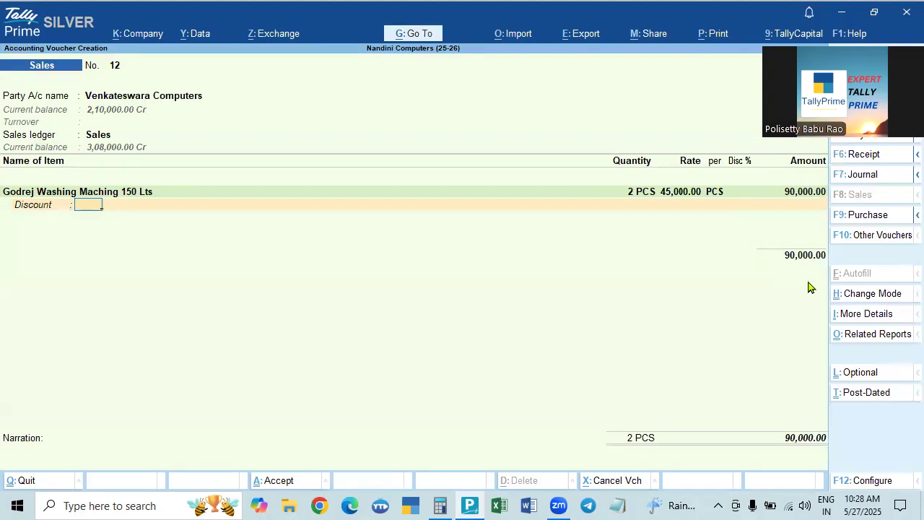
# - Leave the washing machine's discount line blank and select Sony TV 20" as the second item
pyautogui.press('Return')
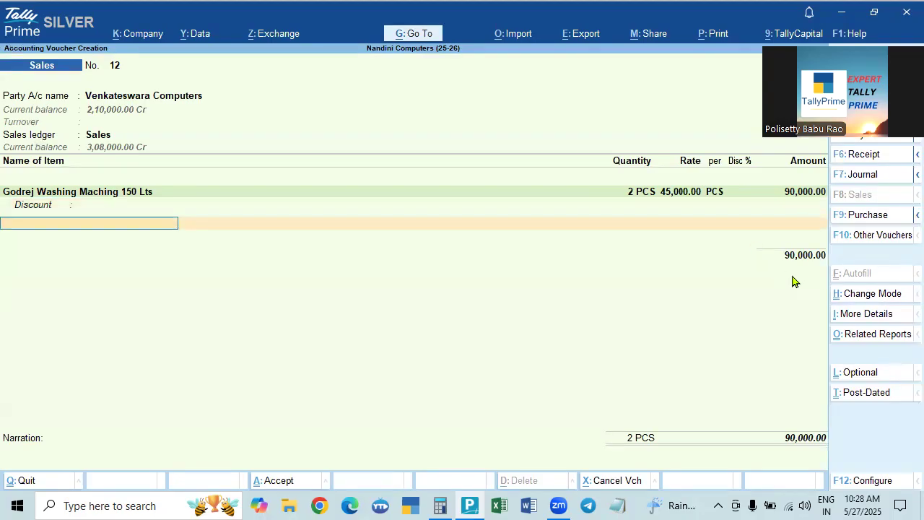
pyautogui.press('Down')
pyautogui.press('Down')
pyautogui.press('Down')
pyautogui.press('Down')
pyautogui.press('Down')
pyautogui.press('Down')
pyautogui.press('Down')
pyautogui.press('Down')
pyautogui.press('Down')
pyautogui.press('Return')
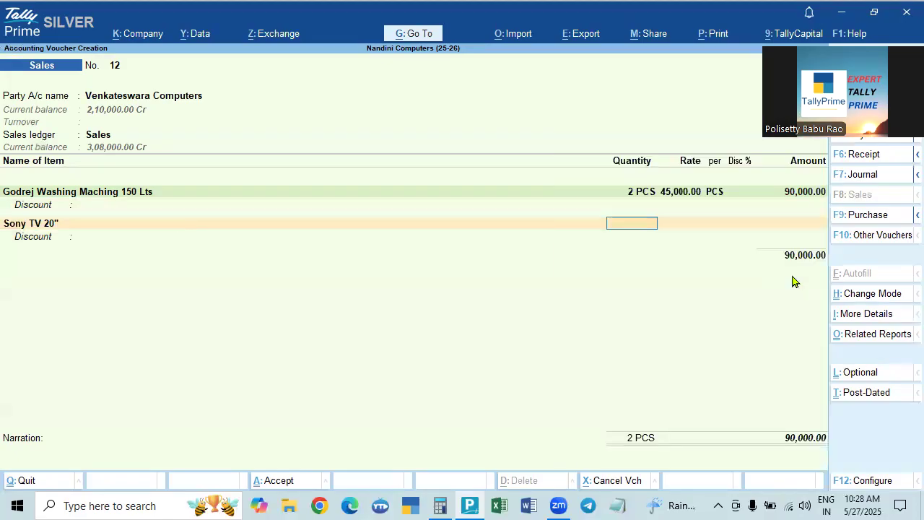
# - Enter 1 PCS at a rate of 30,000 for the Sony TV 20" without a discount and end the item list
pyautogui.press('Return')
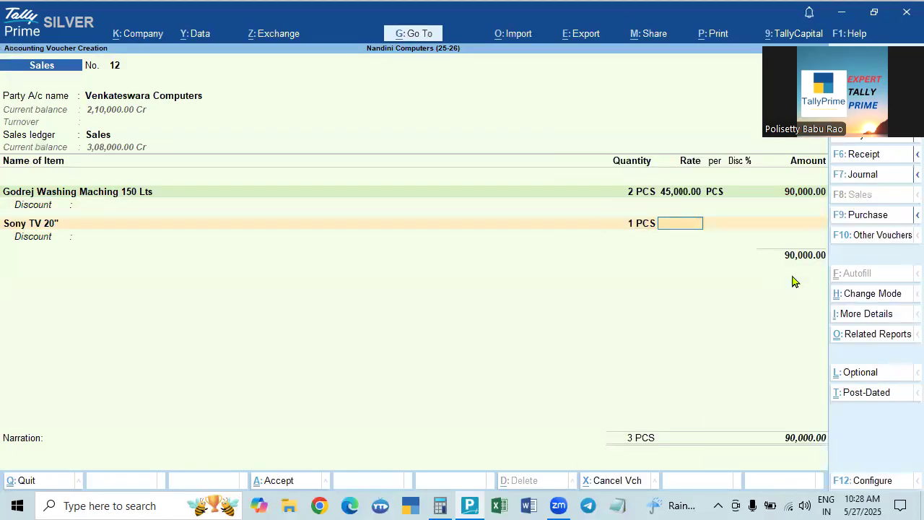
pyautogui.write('30,000')
pyautogui.press('Return')
pyautogui.press('Return')
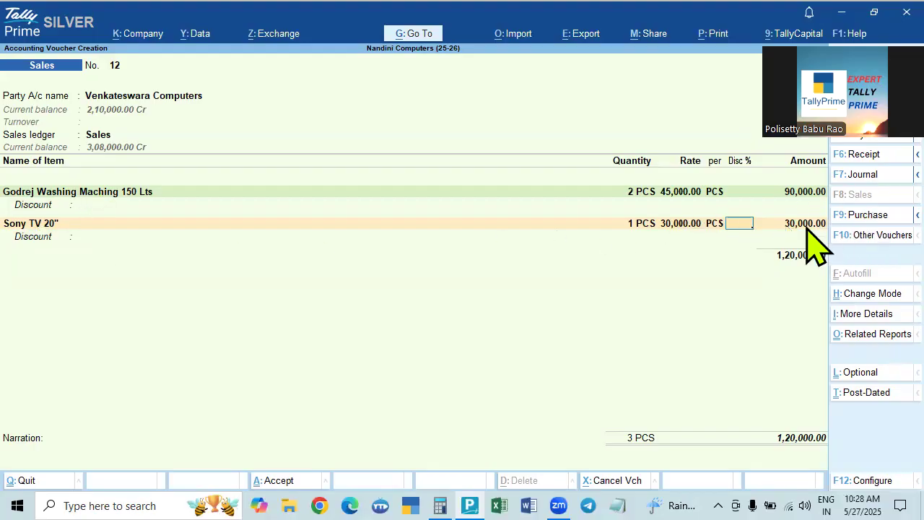
pyautogui.press('Return')
pyautogui.press('Return')
pyautogui.press('Return')
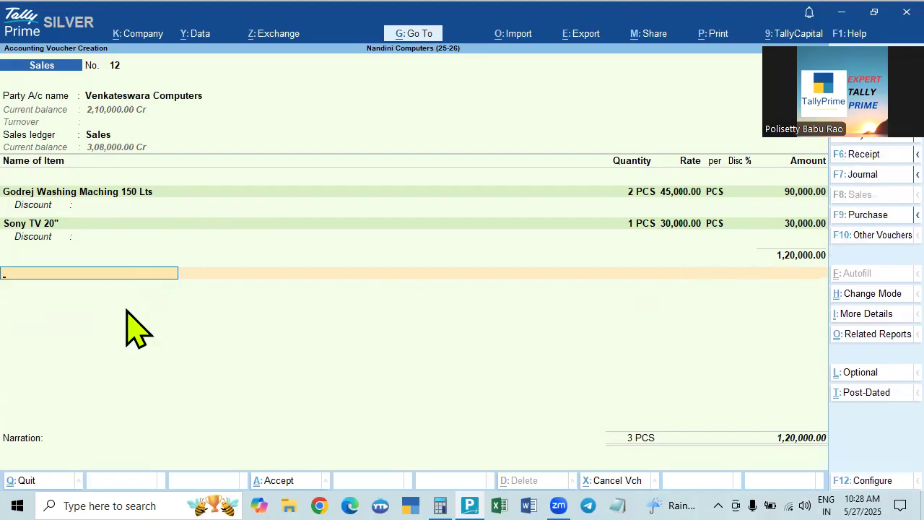
# - Add the Discount on Total Sales ledger below the items and return to its name
pyautogui.press('Return')
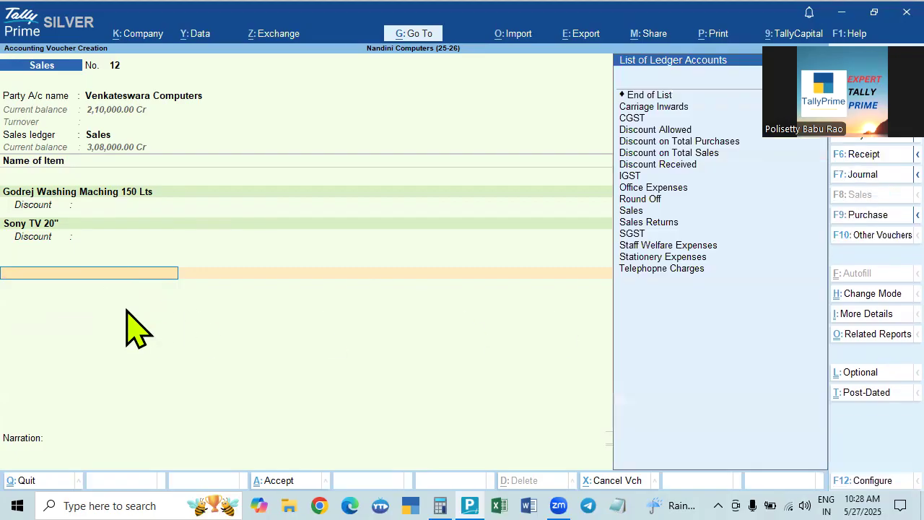
pyautogui.click(684, 160)
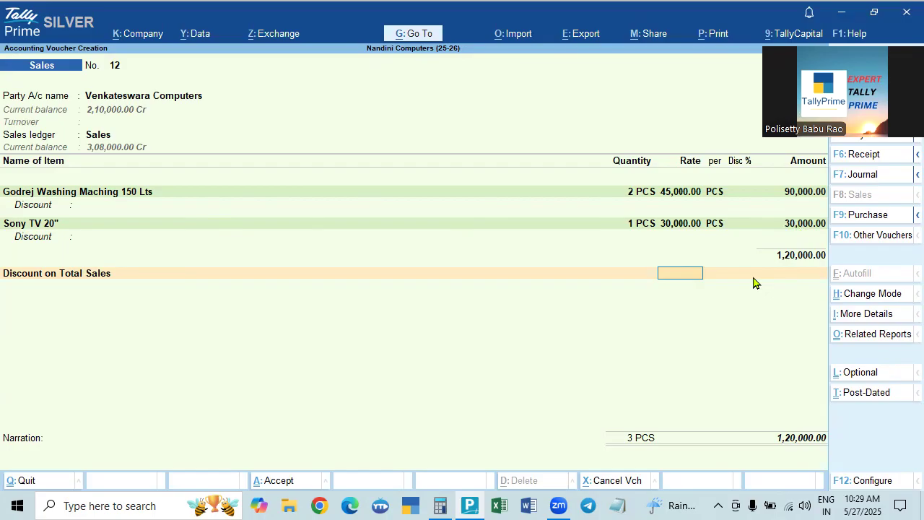
pyautogui.click(76, 275)
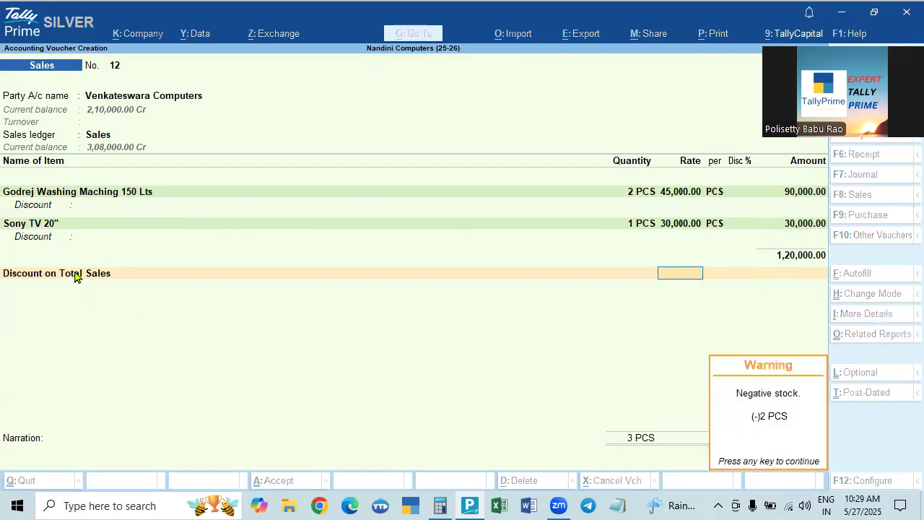
pyautogui.press('Return')
pyautogui.press('Return')
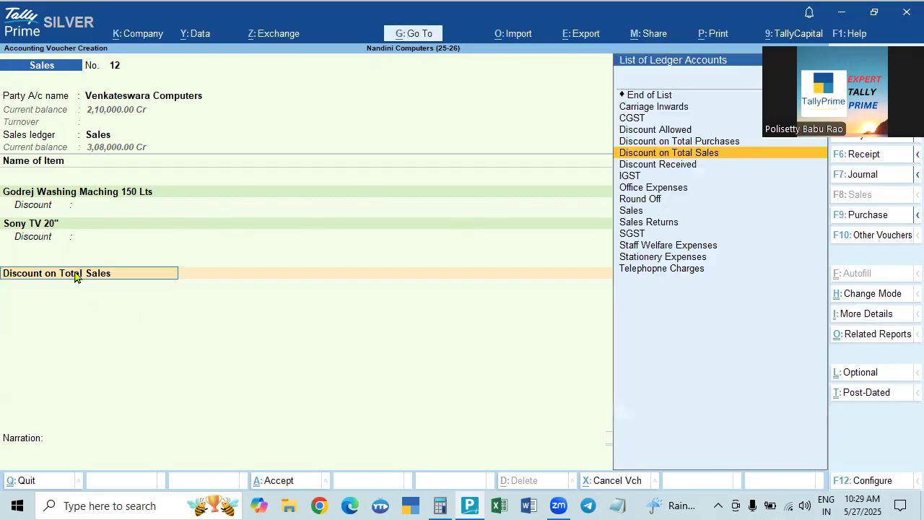
# - Open the Discount on Total Sales ledger master from the voucher and check its Type of Ledger and assessable value settings
pyautogui.hotkey('ctrl', 'Return')
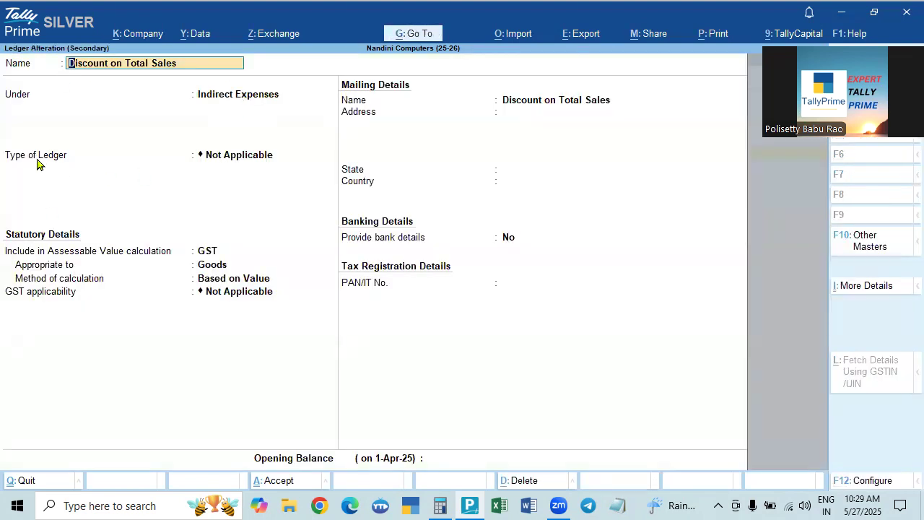
pyautogui.press('Return')
pyautogui.press('Return')
pyautogui.press('Return')
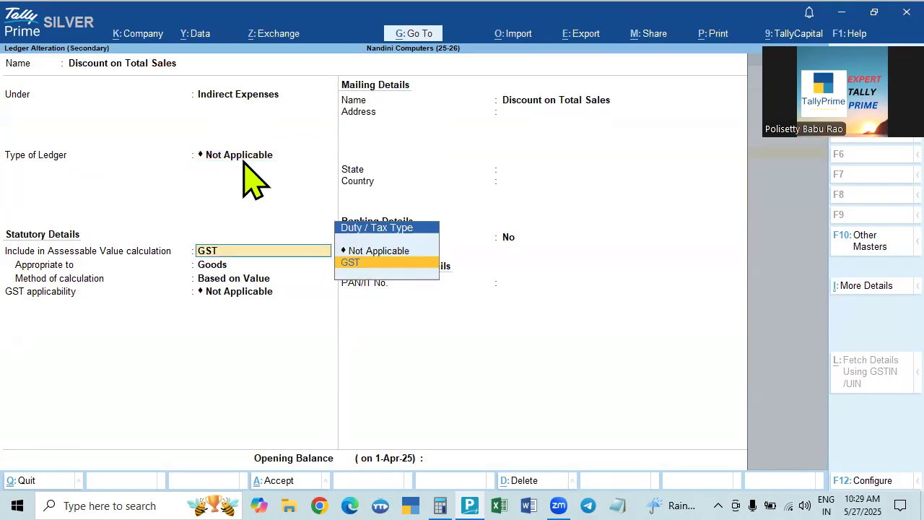
# - Try Not Applicable for Include in Assessable Value calculation and set it back to GST
pyautogui.press('Up')
pyautogui.press('Return')
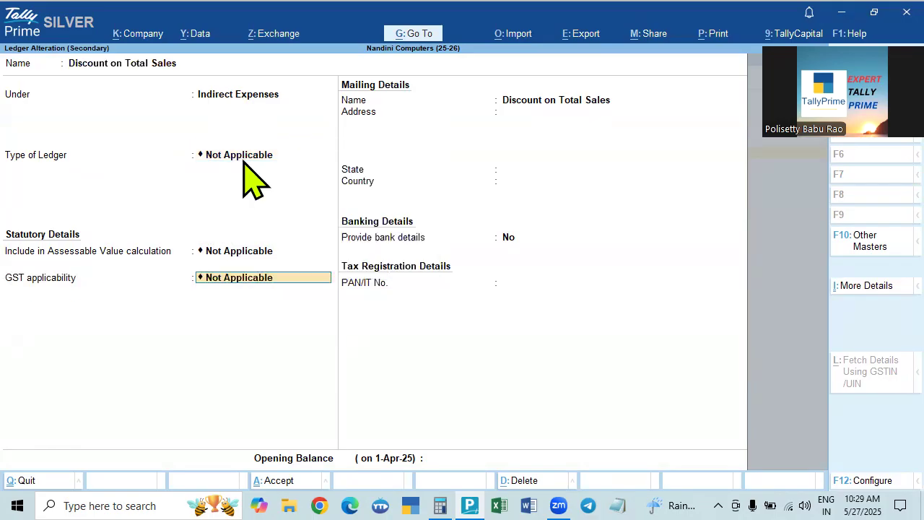
pyautogui.click(228, 251)
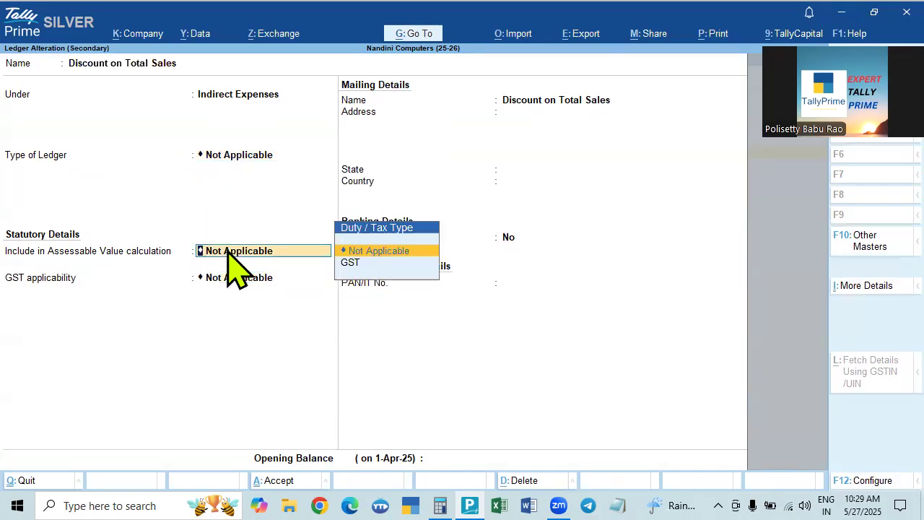
pyautogui.press('Down')
pyautogui.press('Return')
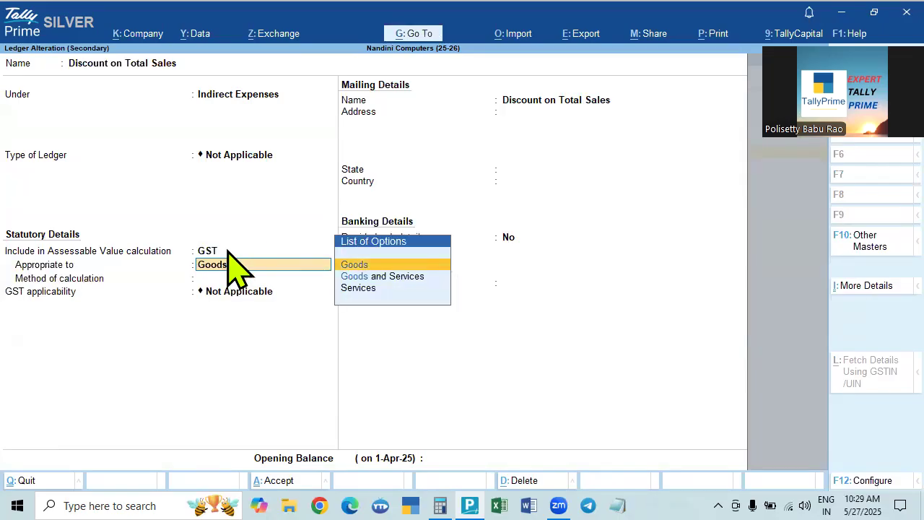
# - Set Include in Assessable Value calculation to Not Applicable in the Discount on Total Sales ledger and save the ledger
pyautogui.click(228, 250)
pyautogui.press('Up')
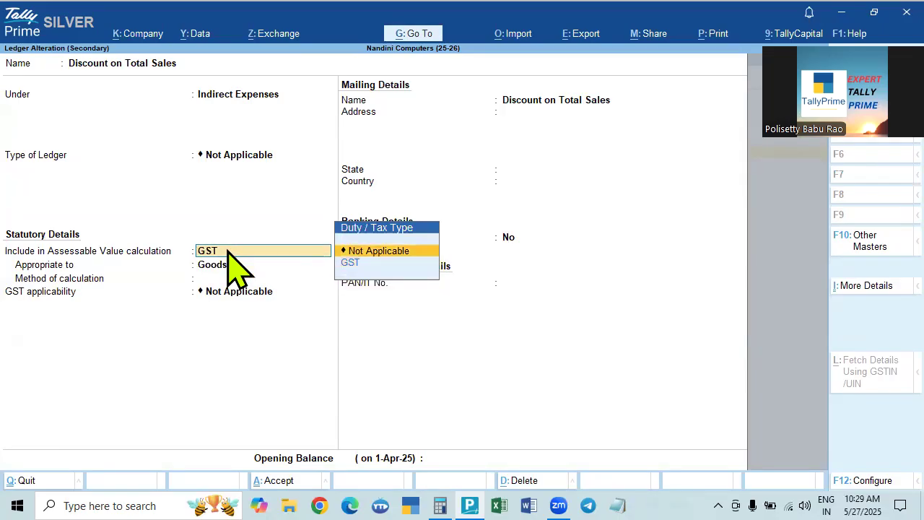
pyautogui.press('Return')
pyautogui.hotkey('ctrl', 'a')
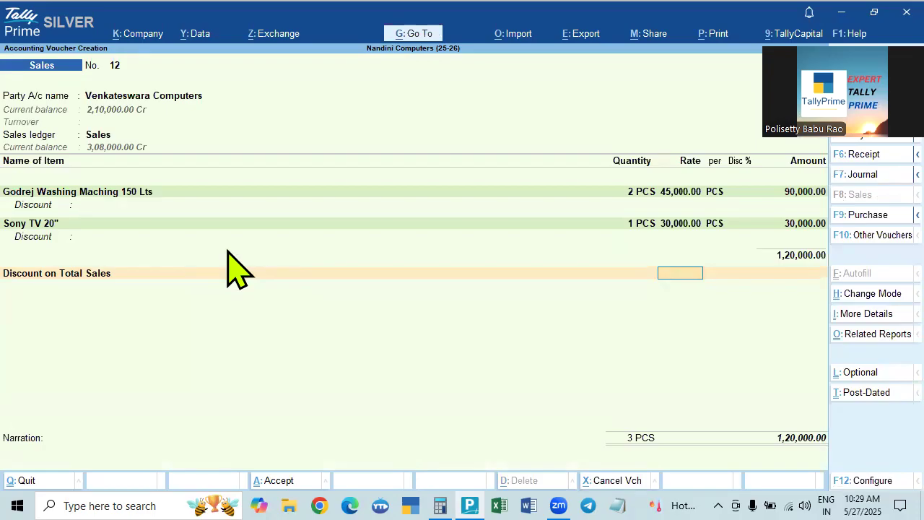
# - Reopen the Discount on Total Sales ledger, include it in GST assessable value for Goods and Services, Based on Value, and save it
pyautogui.press('BackSpace')
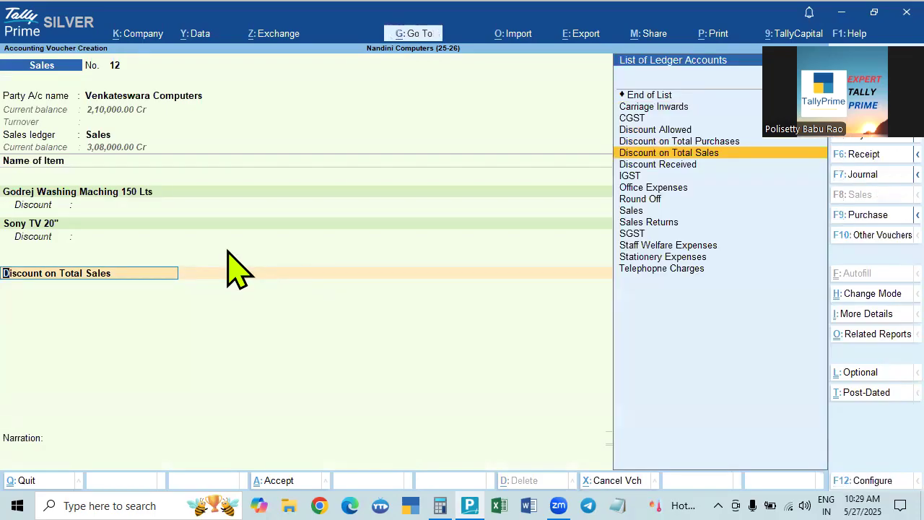
pyautogui.hotkey('ctrl', 'Return')
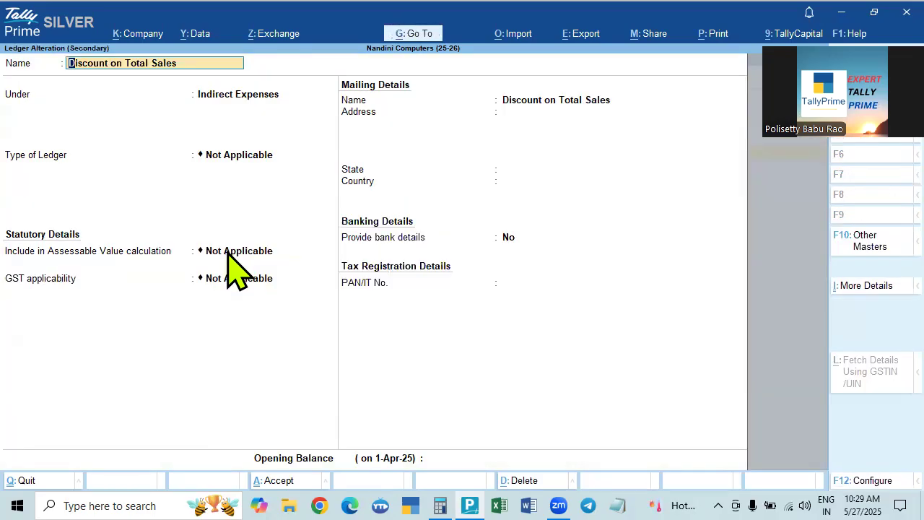
pyautogui.click(226, 250)
pyautogui.press('Return')
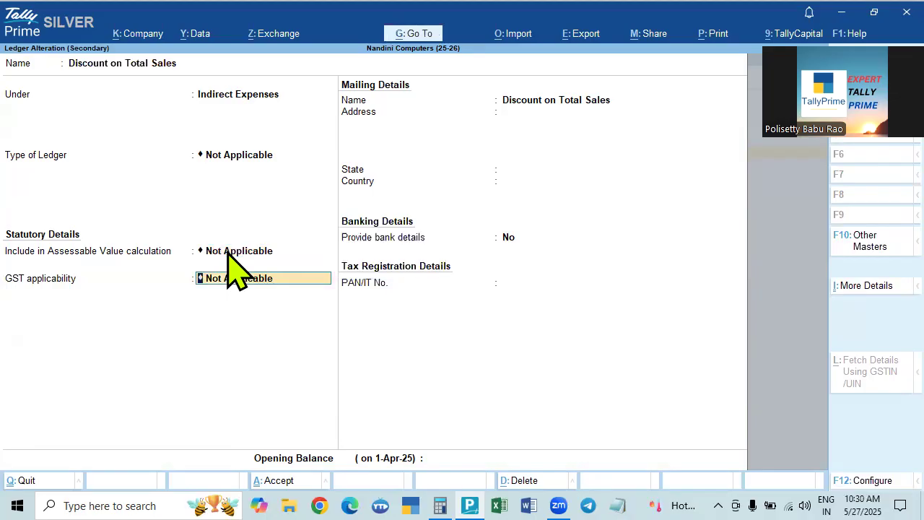
pyautogui.press('BackSpace')
pyautogui.press('BackSpace')
pyautogui.press('Return')
pyautogui.press('Down')
pyautogui.press('Return')
pyautogui.press('Down')
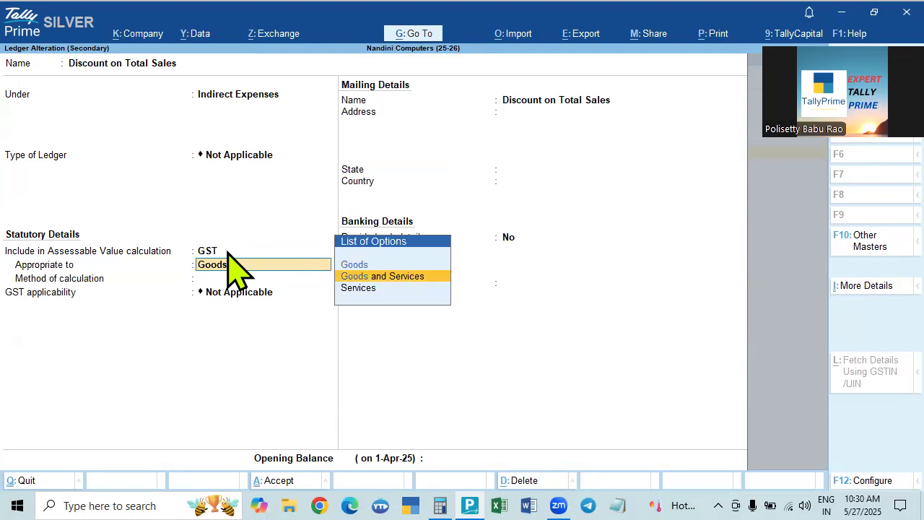
pyautogui.press('Return')
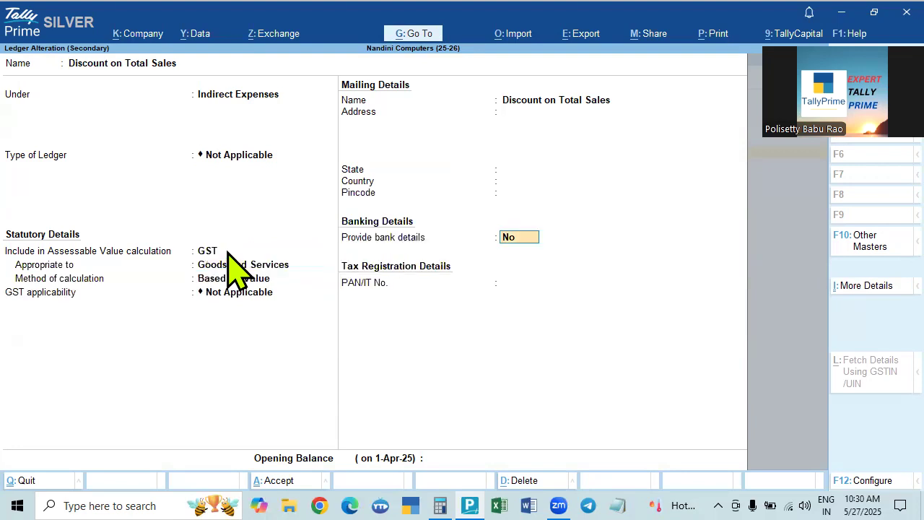
pyautogui.hotkey('ctrl', 'a')
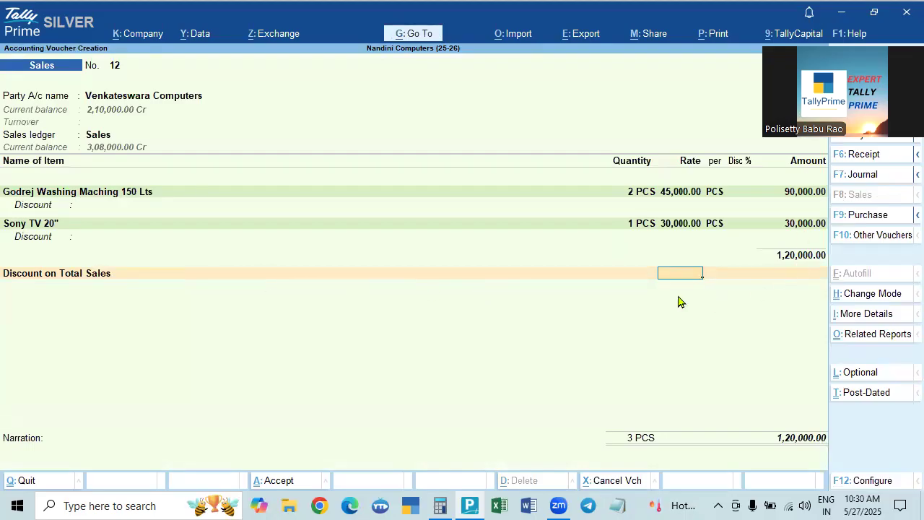
# - Enter a rate of -5% for Discount on Total Sales and accept its calculated amount
pyautogui.write('5')
pyautogui.press('Return')
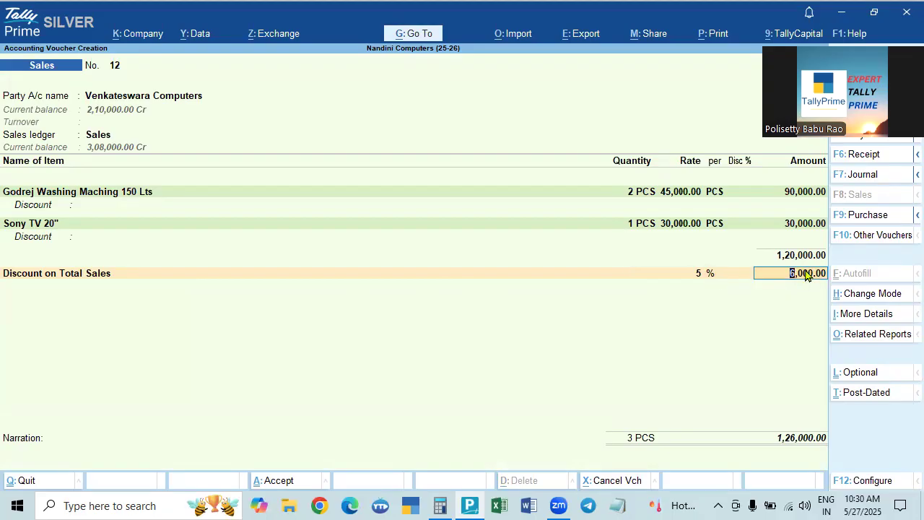
pyautogui.click(693, 273)
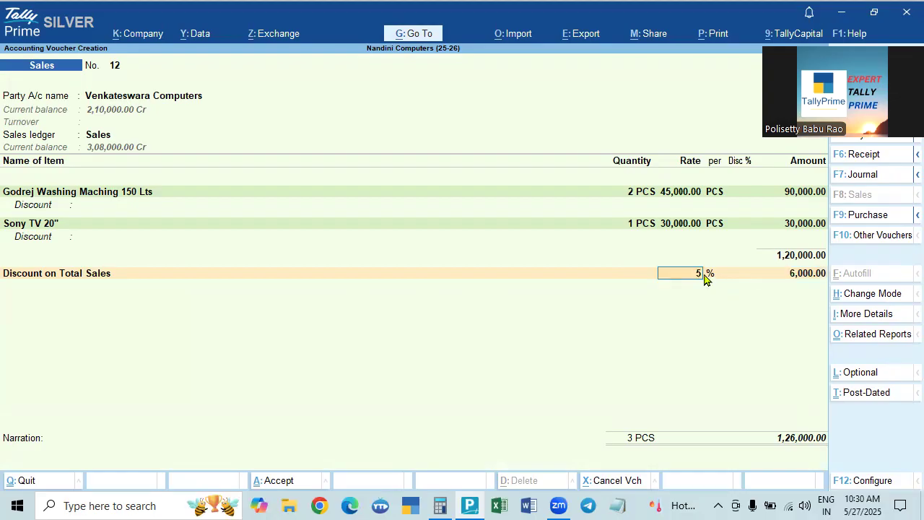
pyautogui.press('BackSpace')
pyautogui.write('-5')
pyautogui.press('Return')
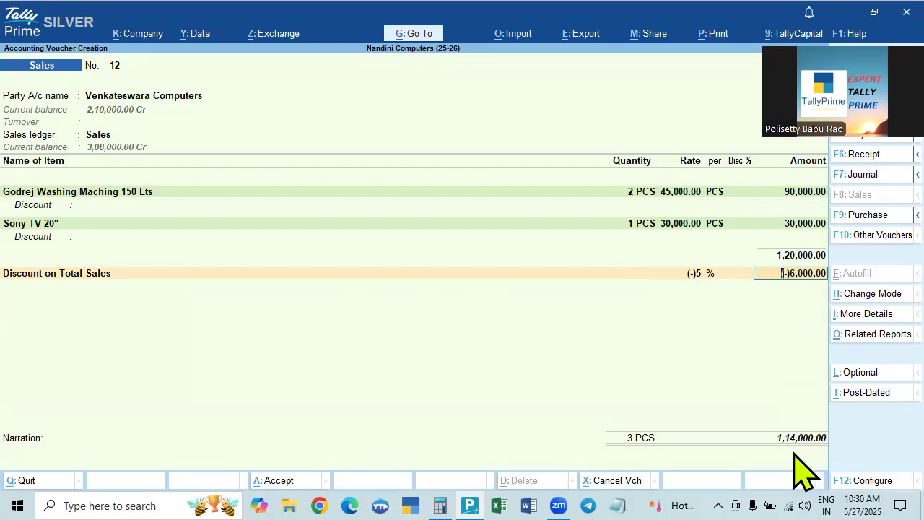
pyautogui.press('Return')
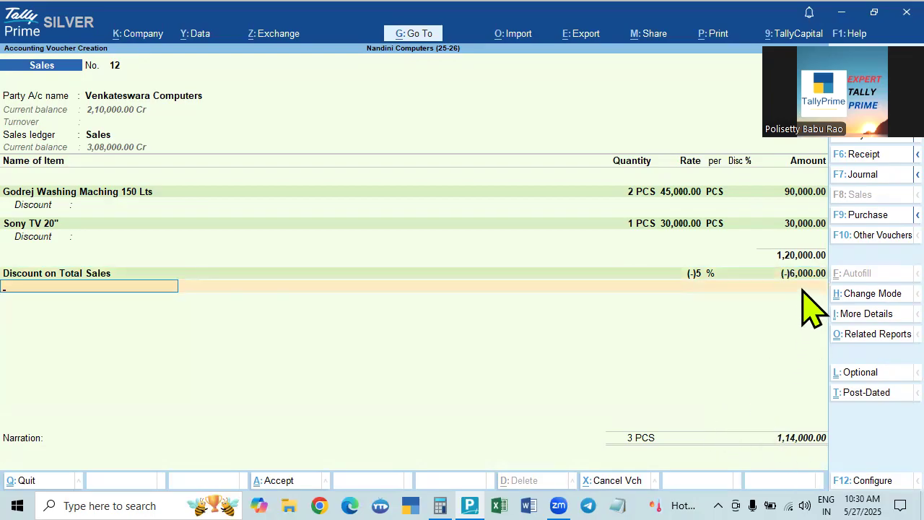
# - Add the CGST and SGST ledgers below the discount with their calculated amounts
pyautogui.write('cg')
pyautogui.press('Return')
pyautogui.write('Sg')
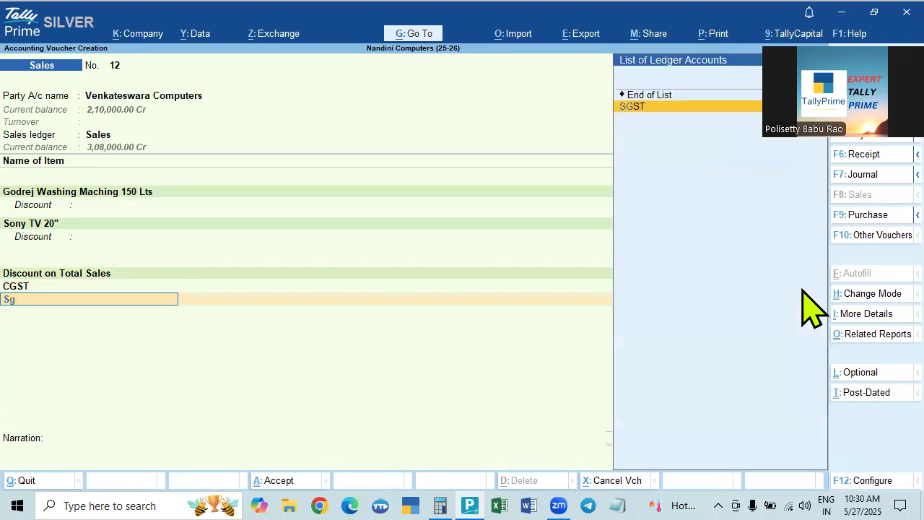
pyautogui.press('Return')
pyautogui.press('Return')
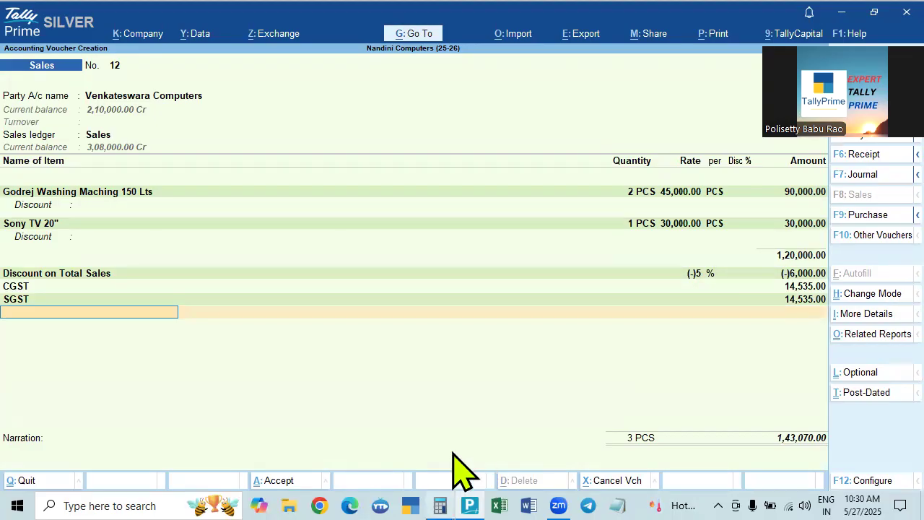
# - In Calculator, deduct 5% from the washing machine amount of 90000 and compute 14% tax on the result
pyautogui.click(440, 506)
pyautogui.write('90000-5')
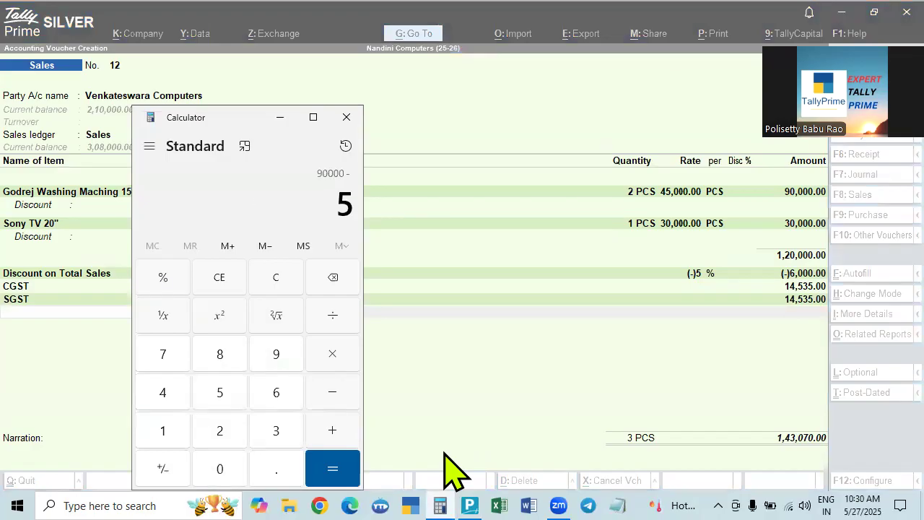
pyautogui.write('%')
pyautogui.press('Return')
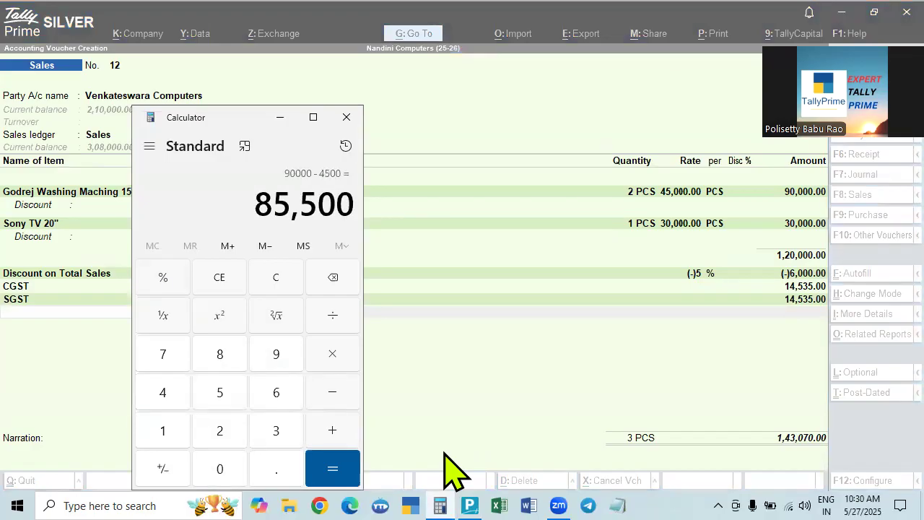
pyautogui.write('*')
pyautogui.write('14')
pyautogui.write('%')
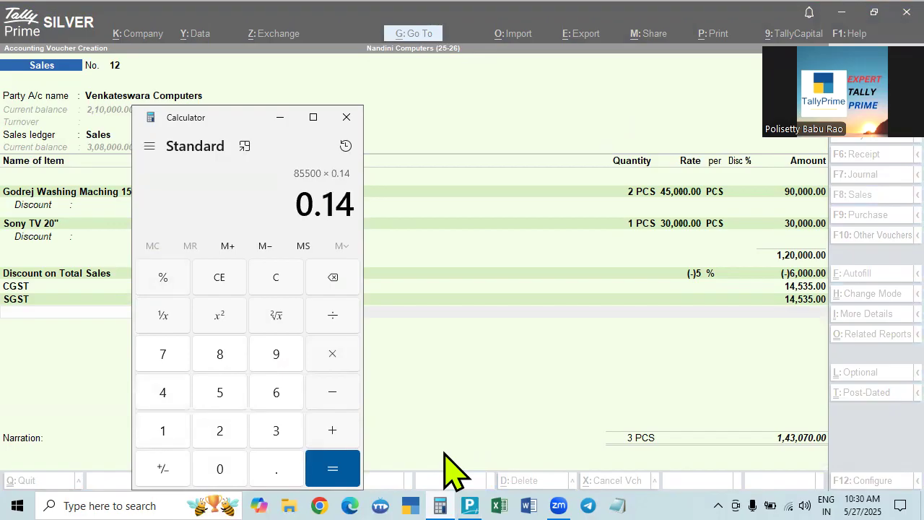
pyautogui.press('Return')
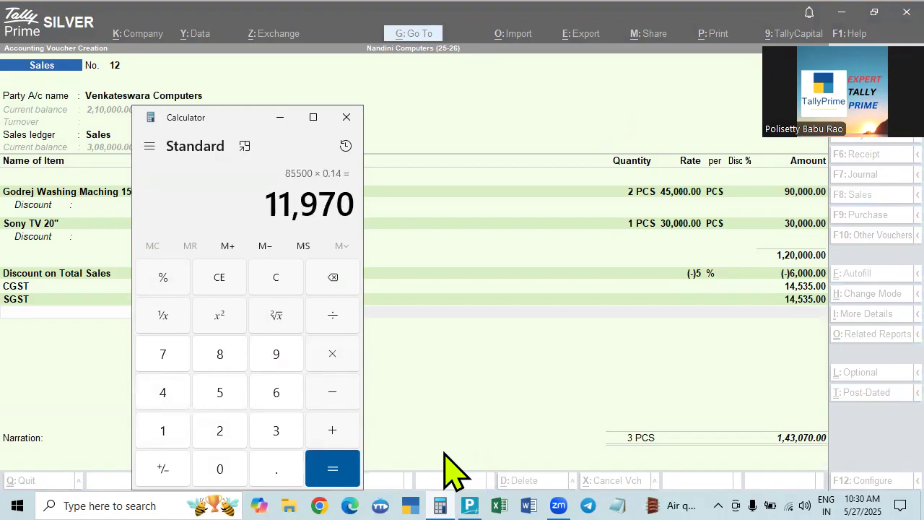
# - Deduct 5% from the Sony TV amount of 30000 and compute 9% tax on the result
pyautogui.press('Escape')
pyautogui.write('300000')
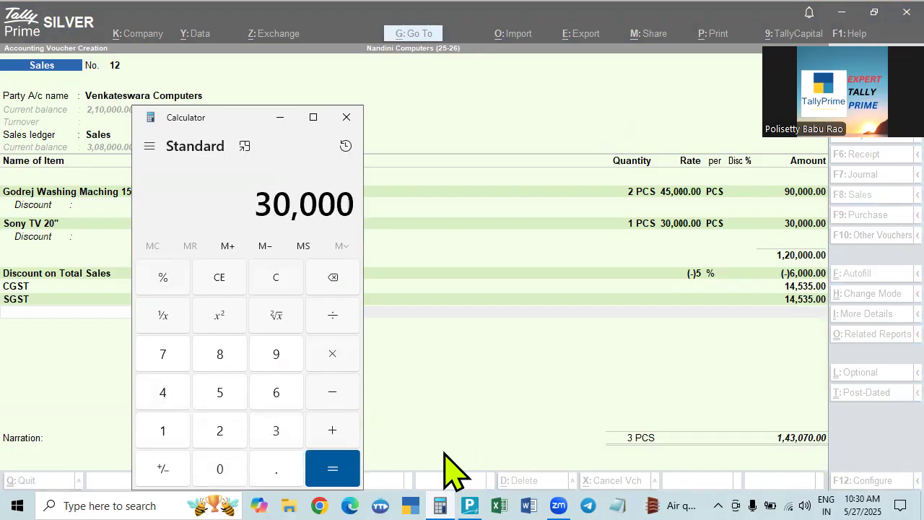
pyautogui.press('-')
pyautogui.write('5')
pyautogui.press('%')
pyautogui.press('Return')
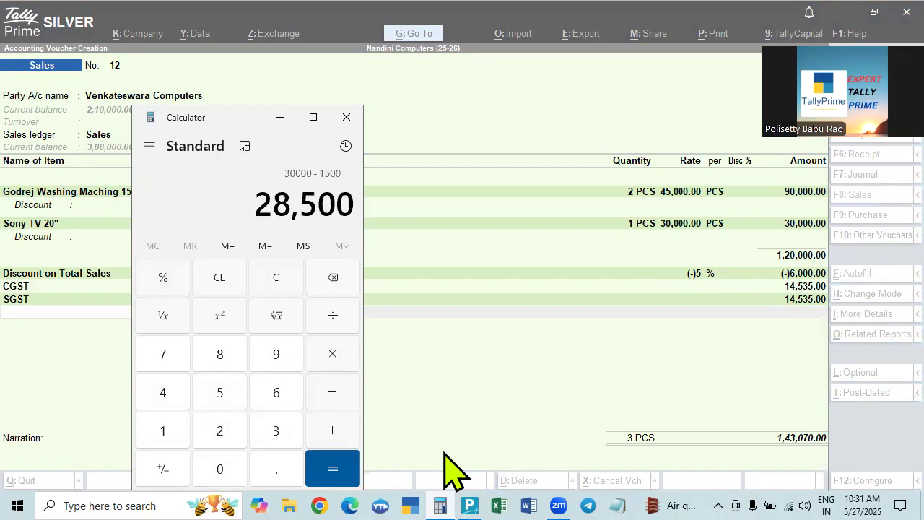
pyautogui.press('*')
pyautogui.write('9')
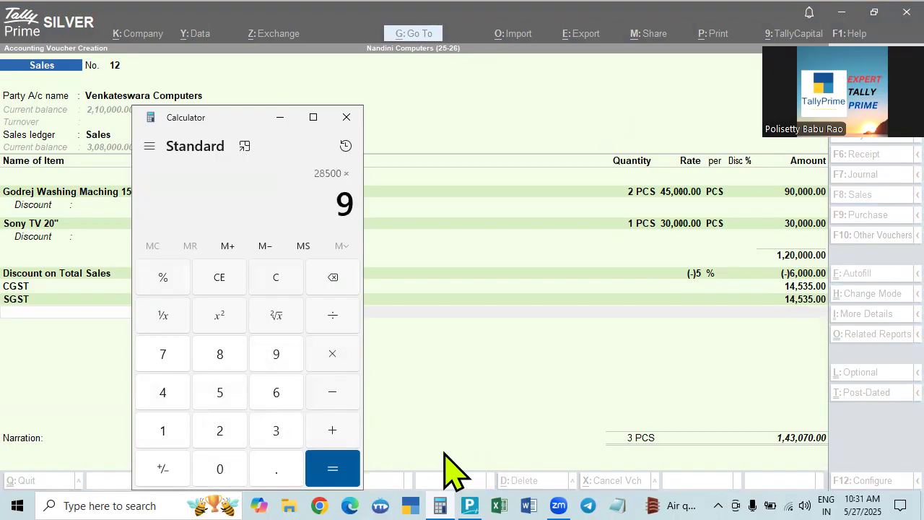
pyautogui.press('%')
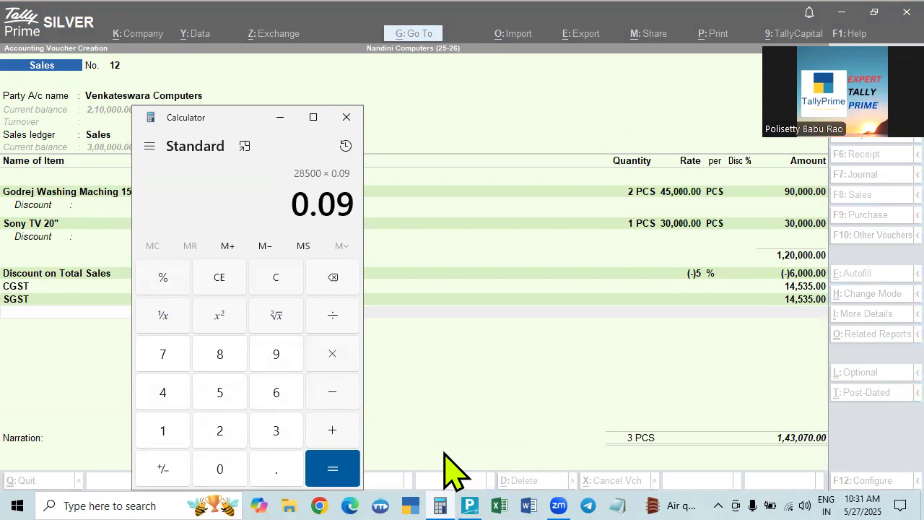
pyautogui.press('Return')
# - Add the washing machine tax of 11970 to the TV tax, clear the result and close Calculator
pyautogui.press('+')
pyautogui.write('11970')
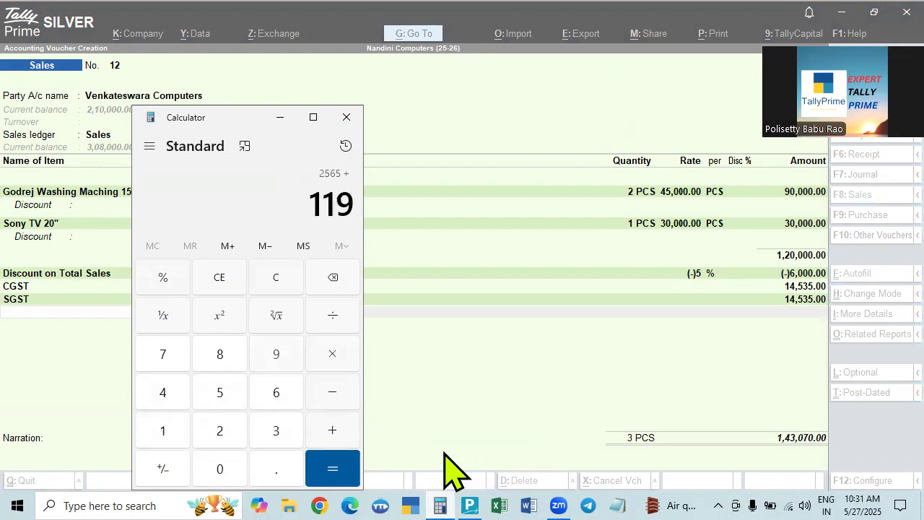
pyautogui.press('Return')
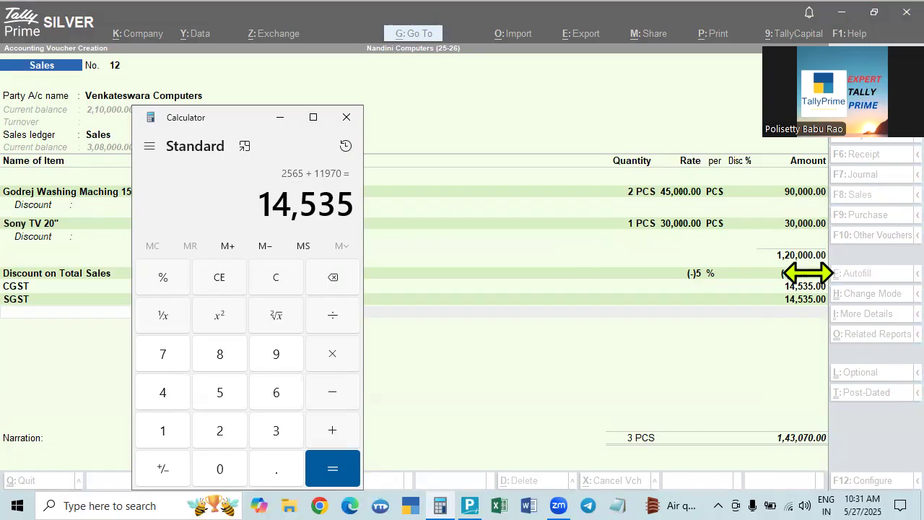
pyautogui.press('Escape')
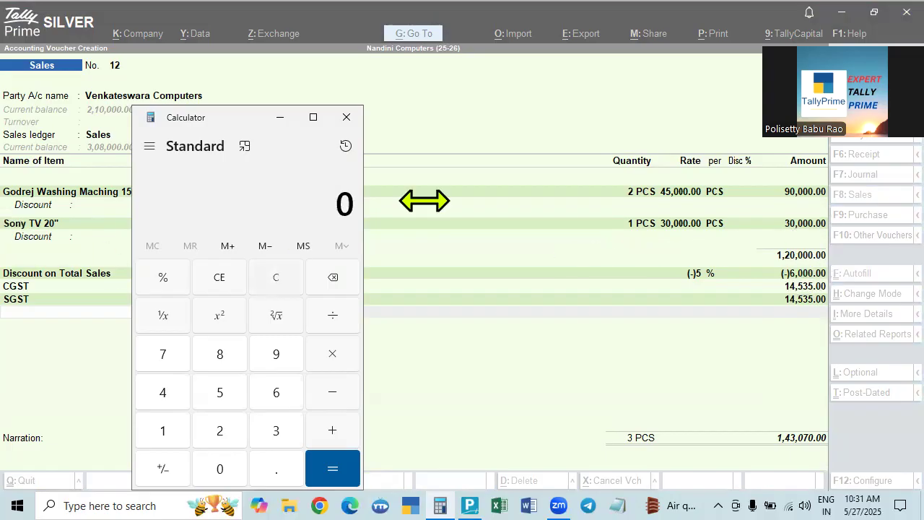
pyautogui.click(347, 117)
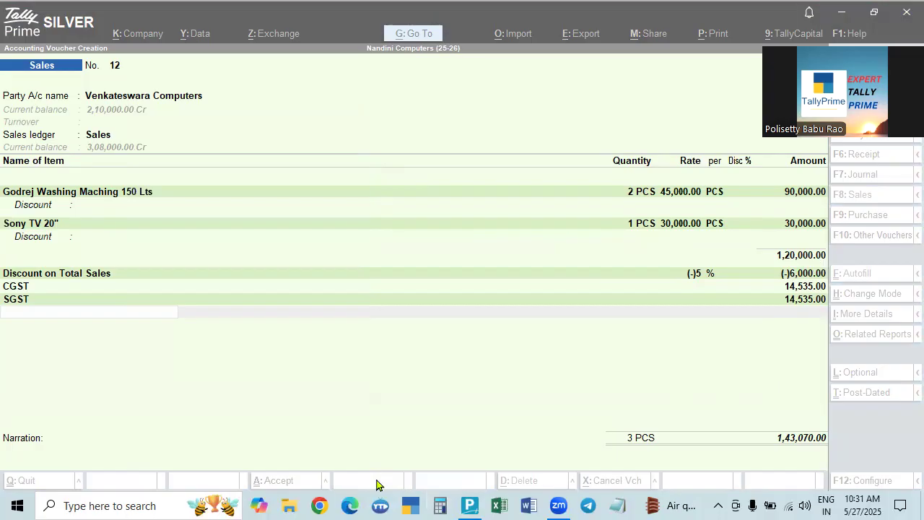
# - Reopen Calculator and work out the washing machine's discount share as 6000 divided by 120000, multiplied by 90000
pyautogui.click(439, 505)
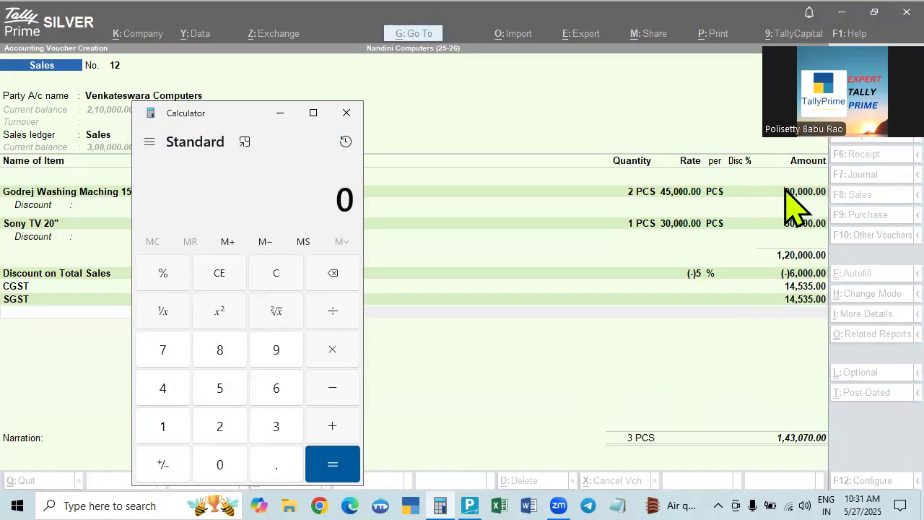
pyautogui.write('6000')
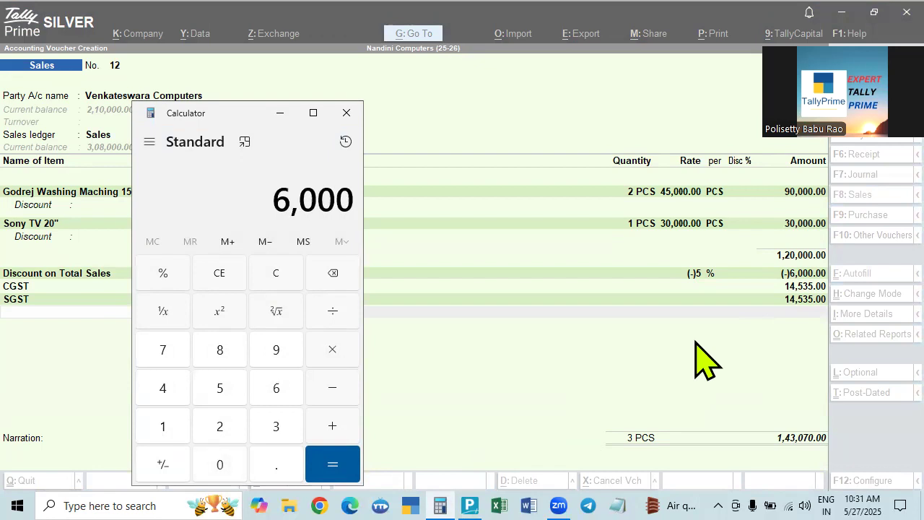
pyautogui.press('/')
pyautogui.write('120000')
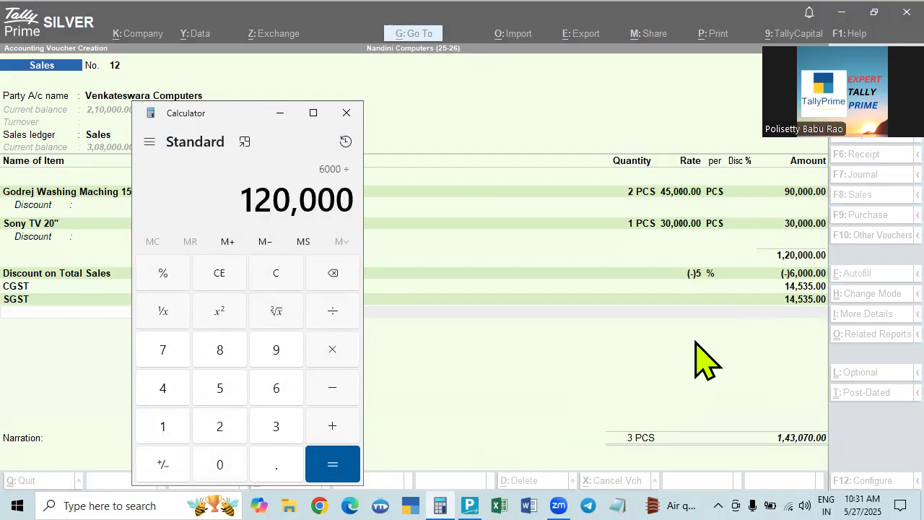
pyautogui.press('Return')
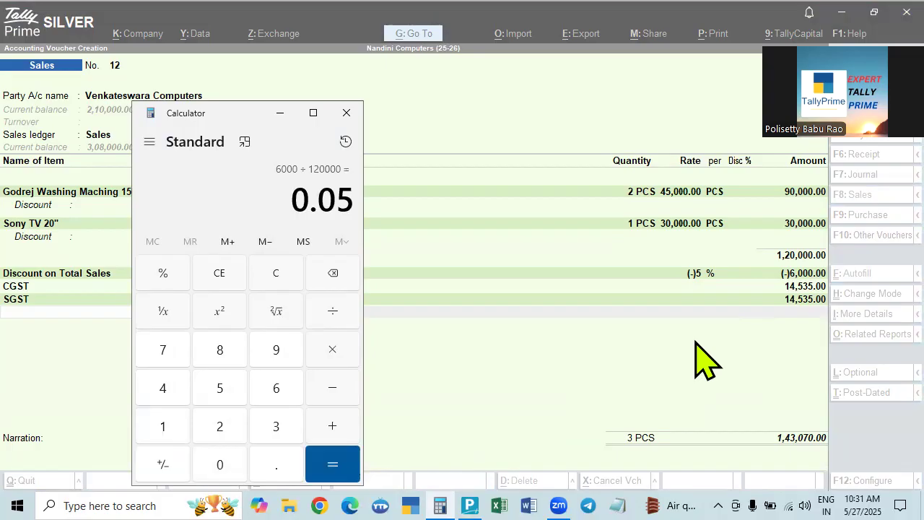
pyautogui.press('*')
pyautogui.write('90000')
pyautogui.press('Return')
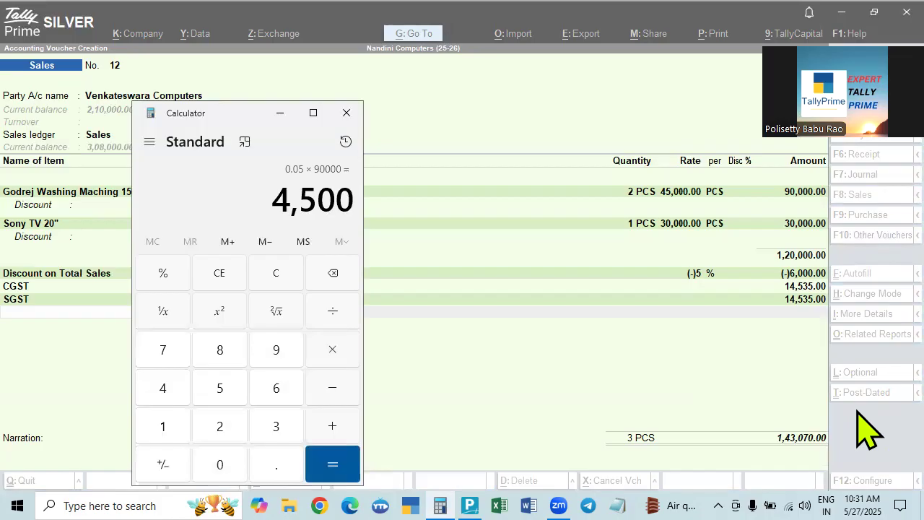
# - Subtract 90000 from the washing machine's discount share, compute 14% tax on the result and clear the calculation
pyautogui.press('-')
pyautogui.write('90000')
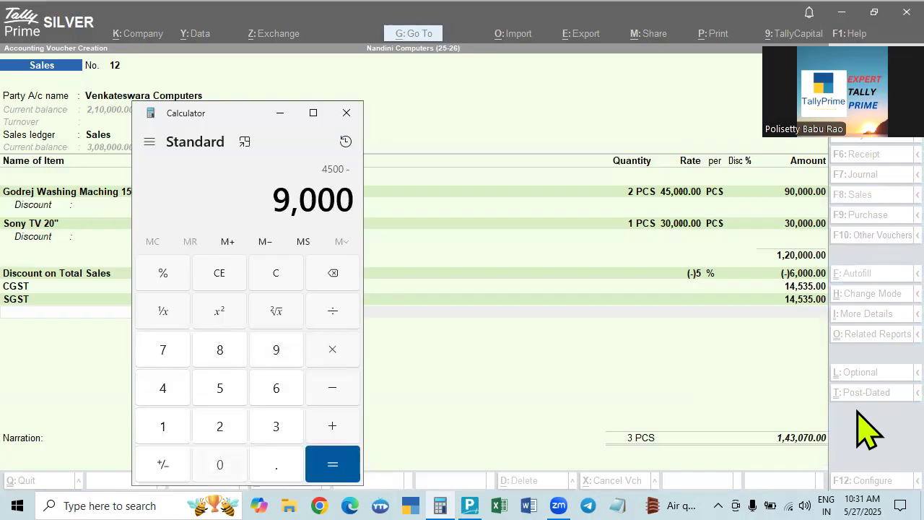
pyautogui.press('Return')
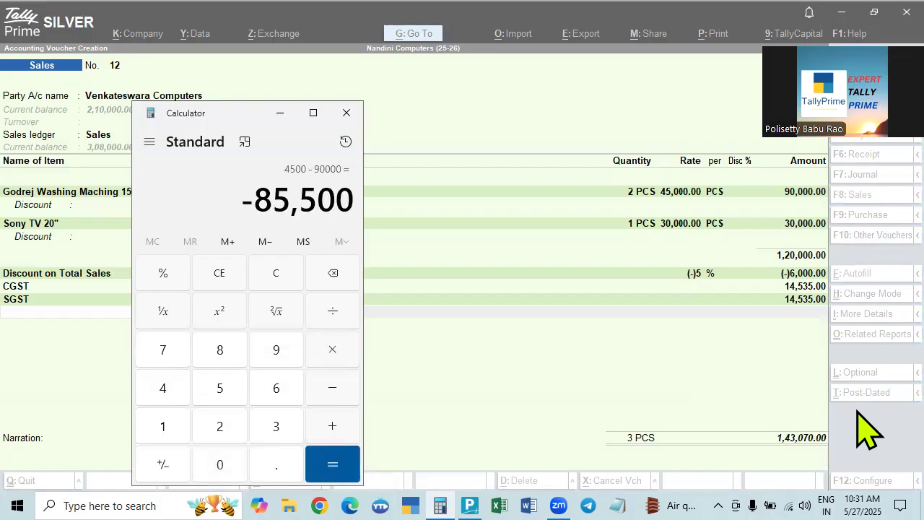
pyautogui.press('*')
pyautogui.write('14')
pyautogui.press('%')
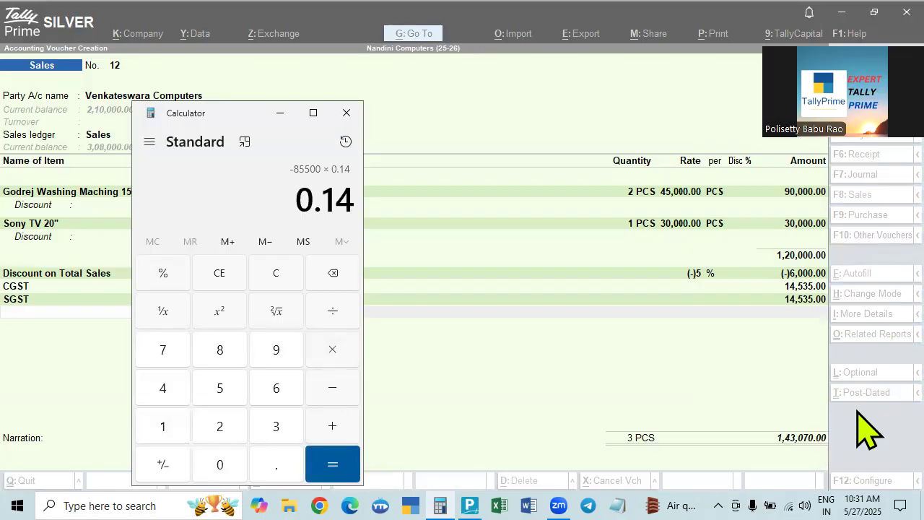
pyautogui.press('Return')
pyautogui.press('Escape')
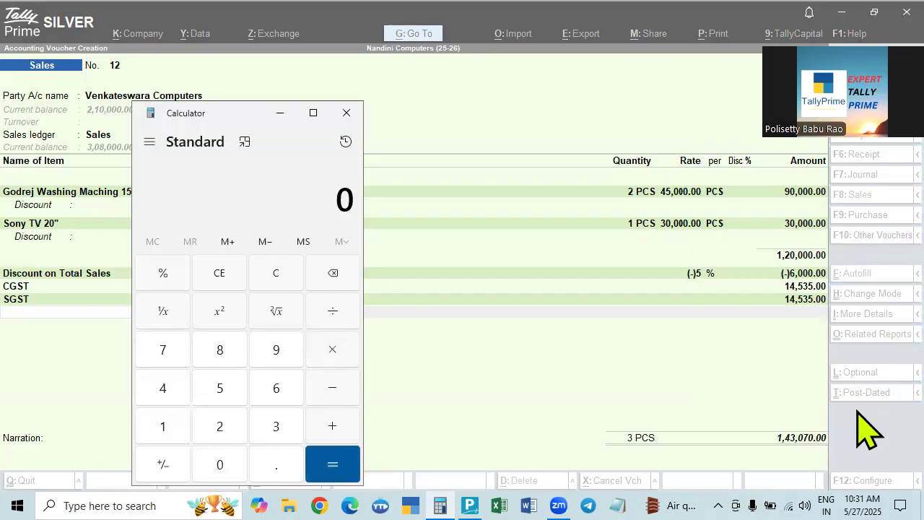
# - Work out the Sony TV's discount share as 6000 divided by 120000, multiplied by 30000
pyautogui.write('6000')
pyautogui.press('/')
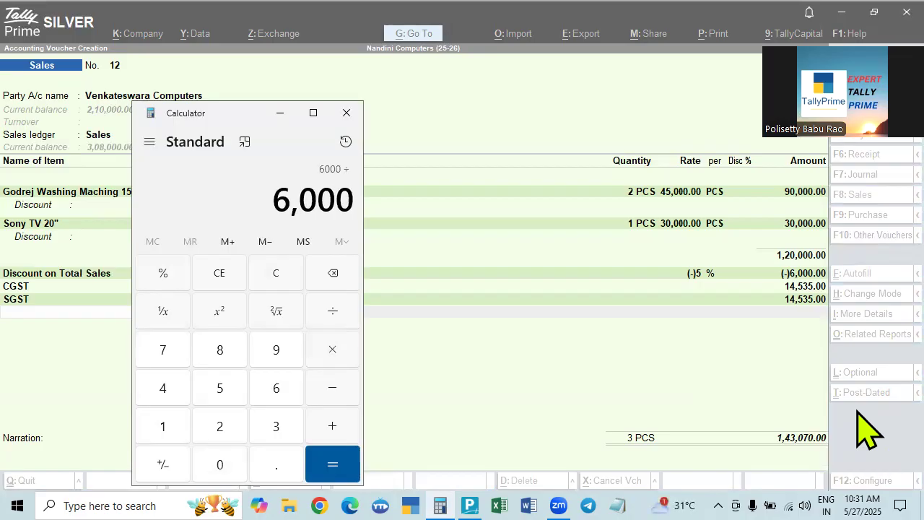
pyautogui.write('120000')
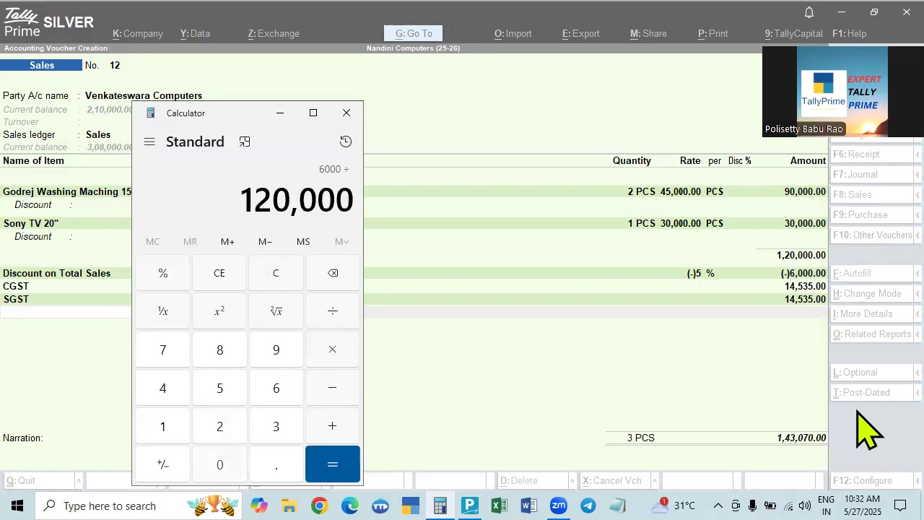
pyautogui.press('*')
pyautogui.write('30,000')
pyautogui.press('Return')
# - Subtract 30000 from the Sony TV's discount share, compute 9% tax on the result, clear it and close Calculator
pyautogui.press('-')
pyautogui.write('30000')
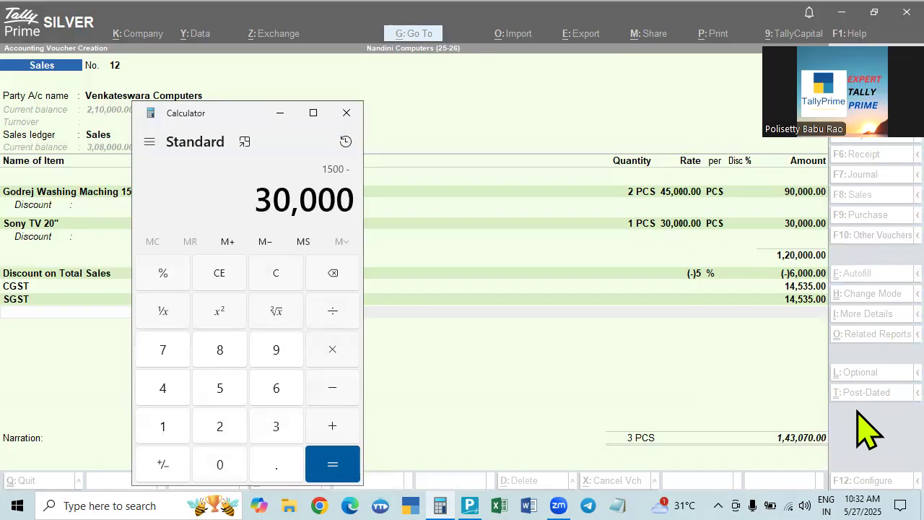
pyautogui.press('Return')
pyautogui.press('*')
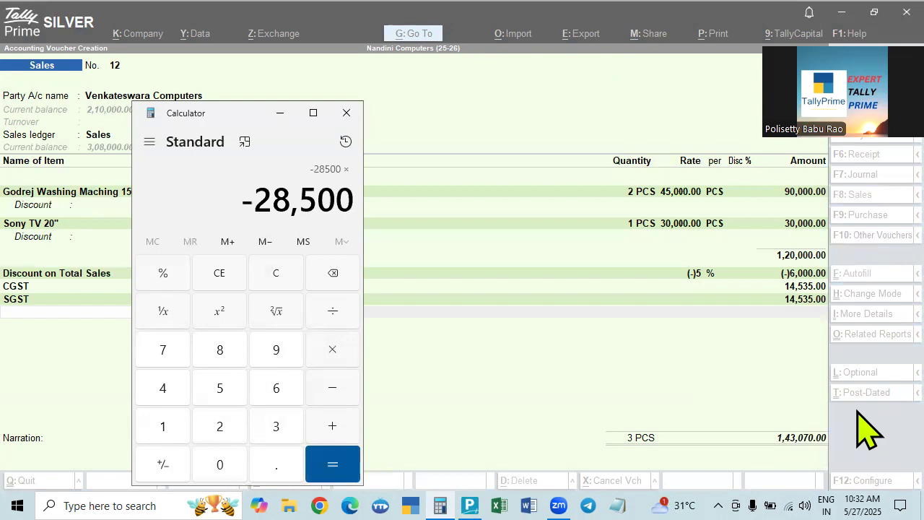
pyautogui.write('0.09')
pyautogui.press('Return')
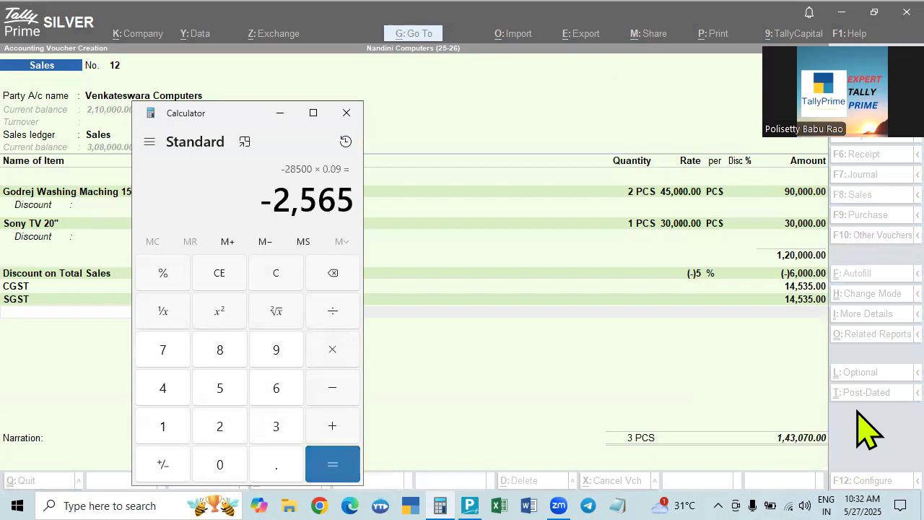
pyautogui.press('Escape')
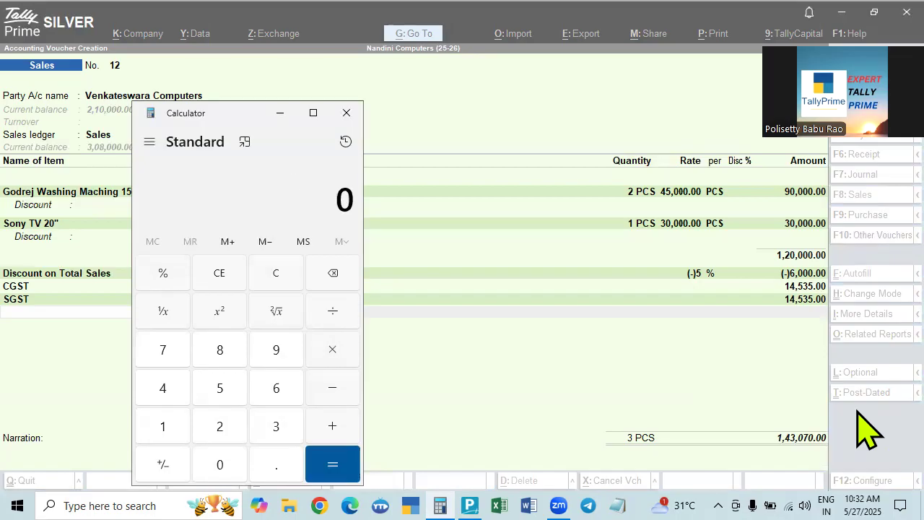
pyautogui.click(345, 113)
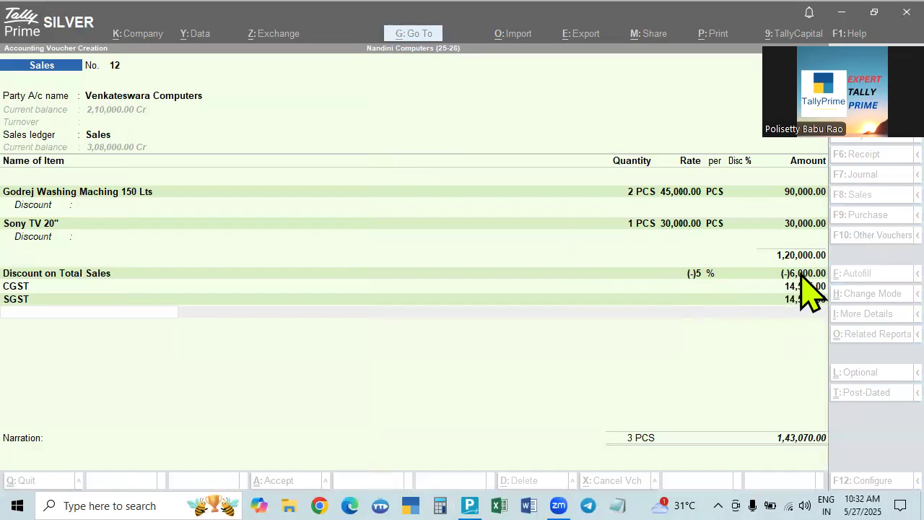
# - Return to the sales voucher, examine the detailed GST tax analysis for both items and close it
pyautogui.click(434, 378)
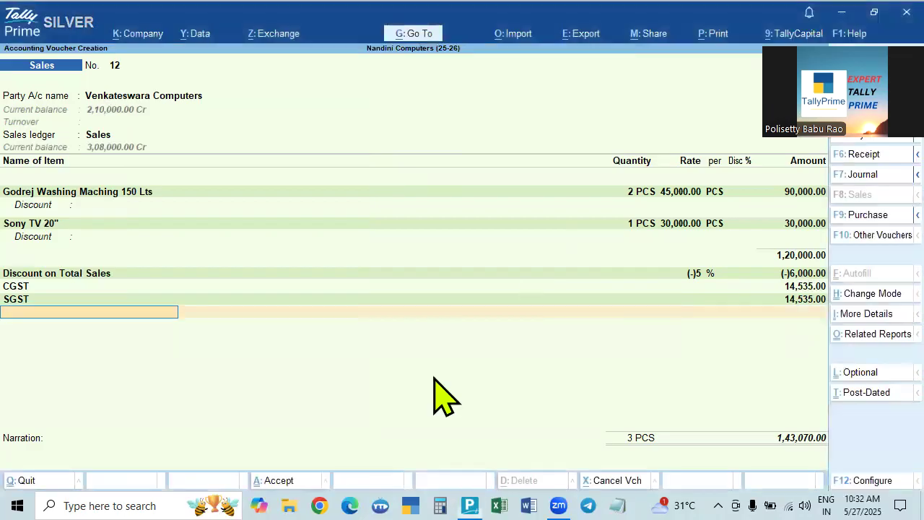
pyautogui.hotkey('ctrl', 'o')
pyautogui.hotkey('alt', 'F5')
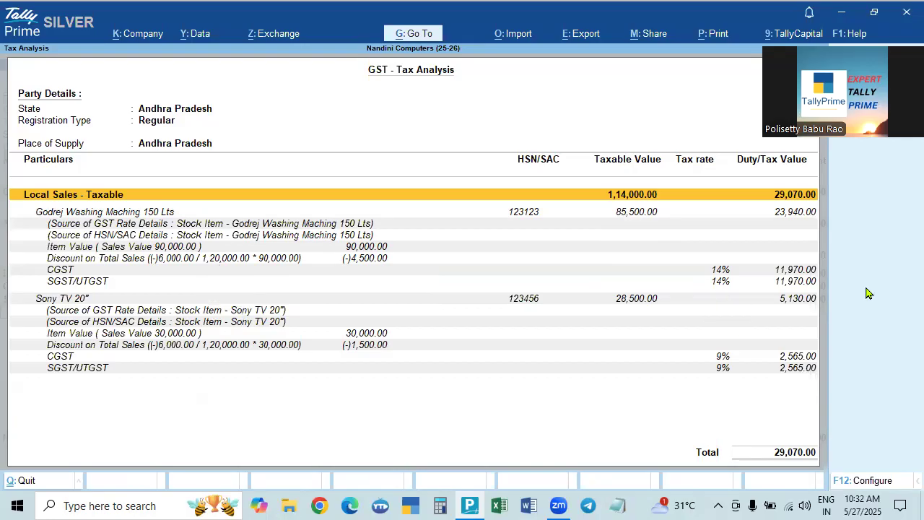
pyautogui.press('Escape')
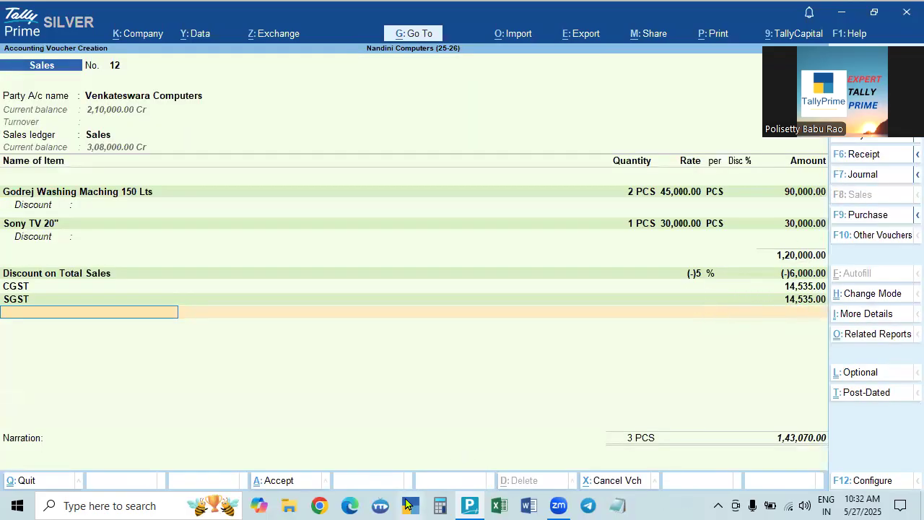
# - Reopen Calculator, deduct the 4500 discount from the washing machine amount of 90000 and clear the result
pyautogui.click(440, 506)
pyautogui.write('900000')
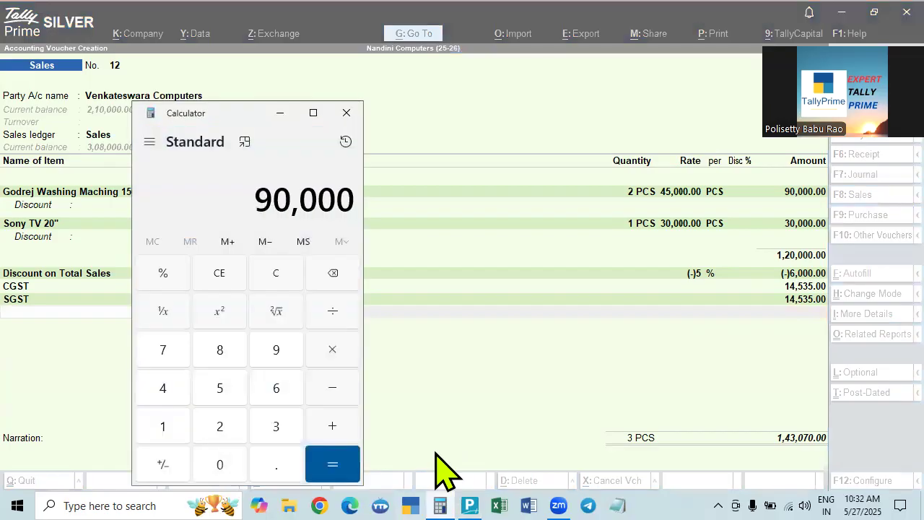
pyautogui.press('-')
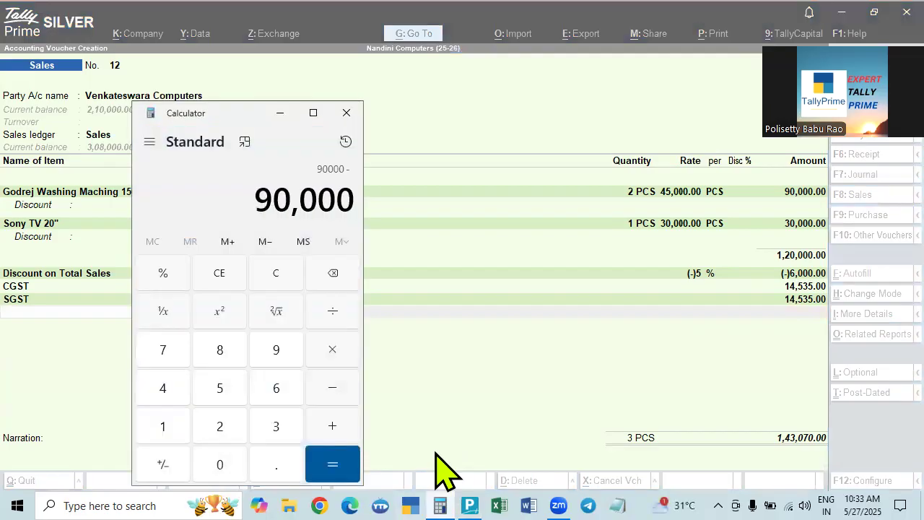
pyautogui.write('4500')
pyautogui.press('Return')
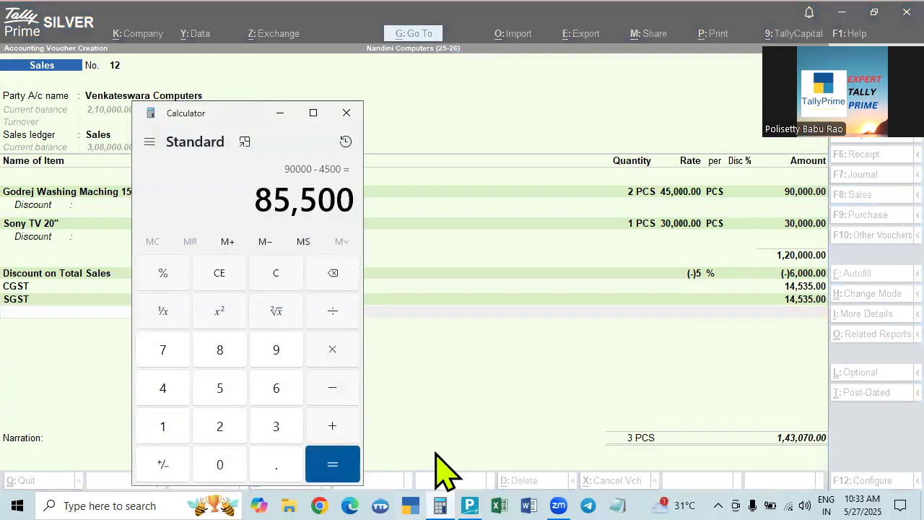
pyautogui.press('Escape')
# - Switch back to the voucher, check the washing machine's taxable value in the GST tax analysis and close the report
pyautogui.click(578, 429)
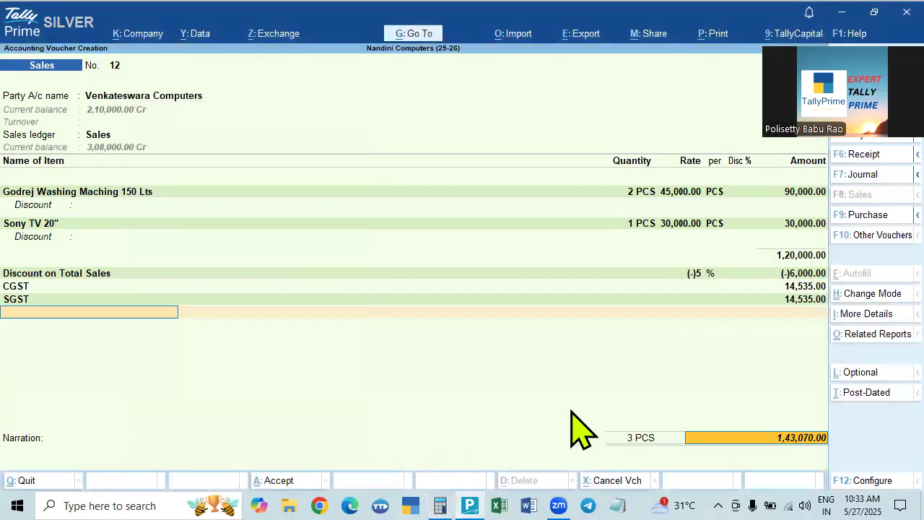
pyautogui.hotkey('alt', 'F5')
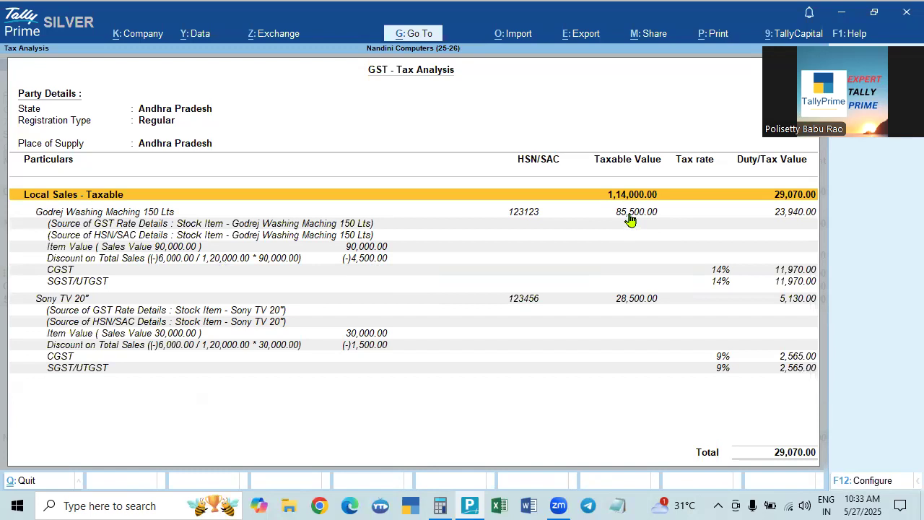
pyautogui.press('Escape')
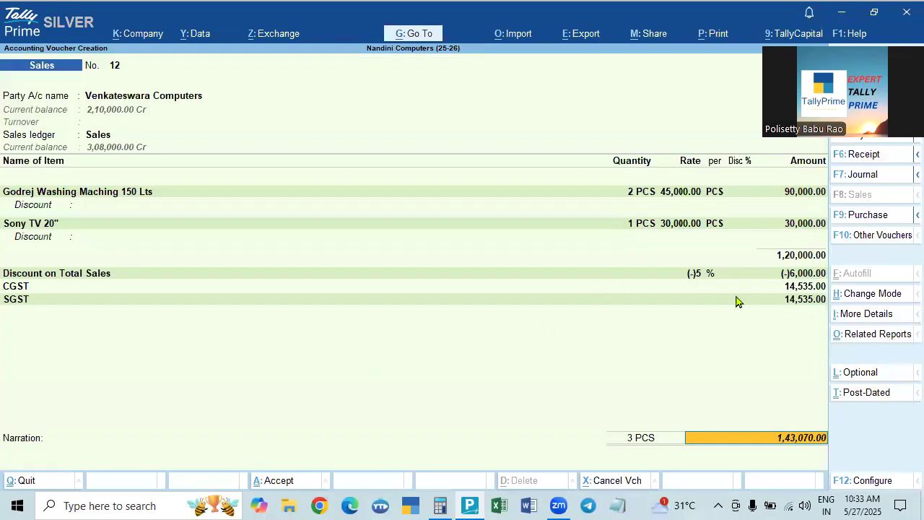
# - Review the statutory details of the Discount on Total Sales ledger from the voucher, leaving without saving
pyautogui.click(76, 275)
pyautogui.hotkey('ctrl', 'Return')
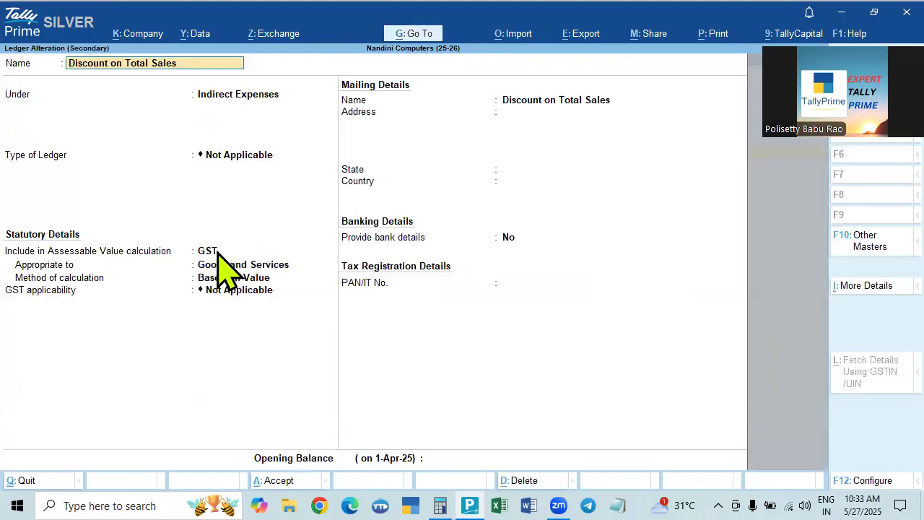
pyautogui.press('BackSpace')
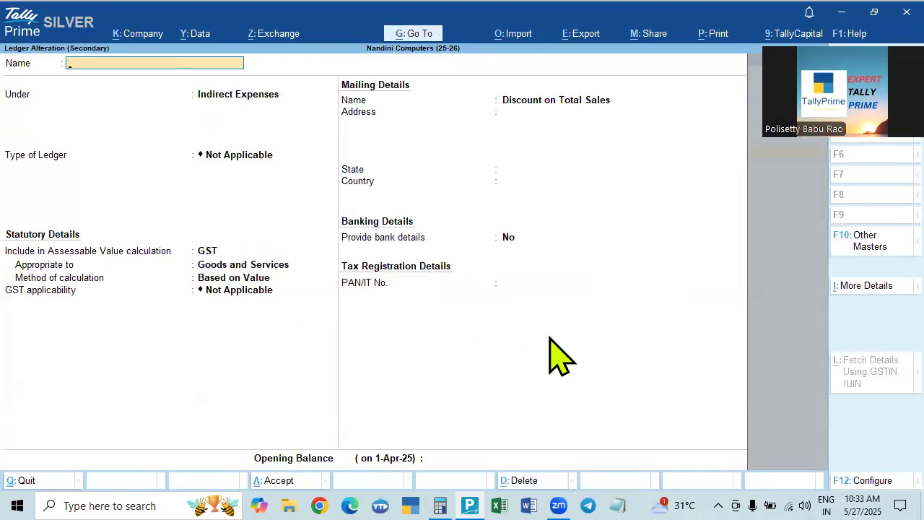
pyautogui.press('Escape')
# - Reselect the Discount on Total Sales ledger in the voucher and clear its discount rate
pyautogui.press('BackSpace')
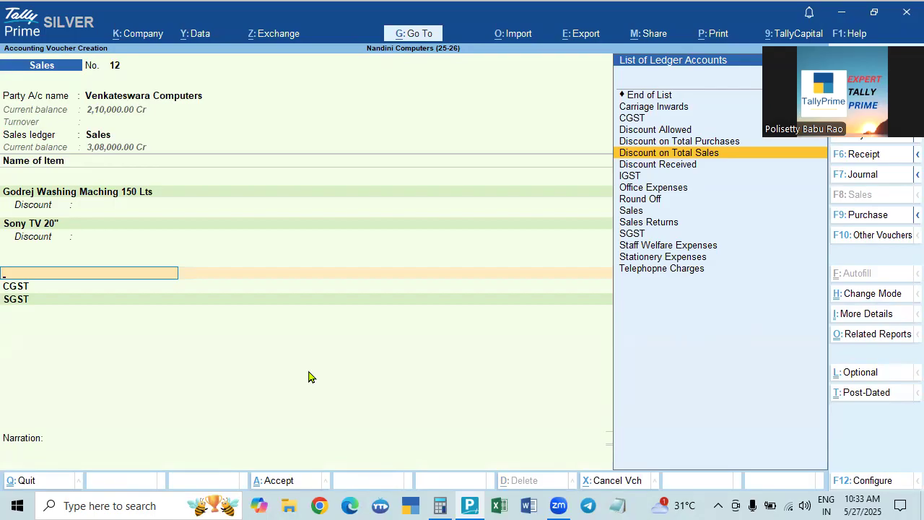
pyautogui.press('Return')
pyautogui.press('Return')
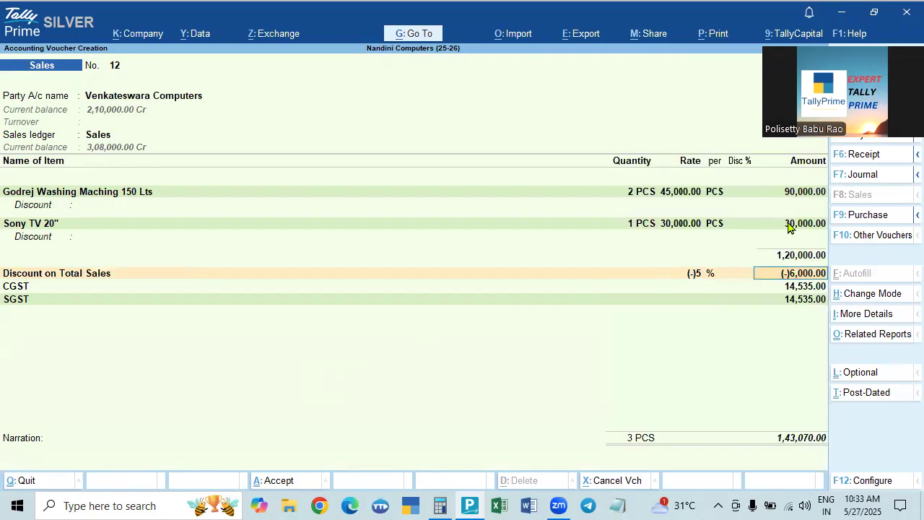
pyautogui.click(699, 279)
pyautogui.press('BackSpace')
pyautogui.press('Return')
pyautogui.press('Return')
pyautogui.press('Return')
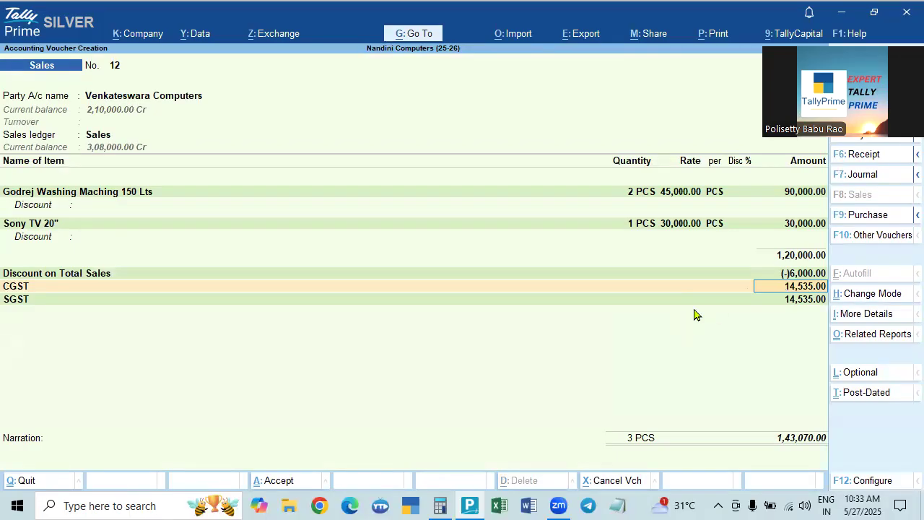
# - Open the Discount on Total Sales ledger master again, quit without saving and return to its rate in the voucher
pyautogui.click(90, 274)
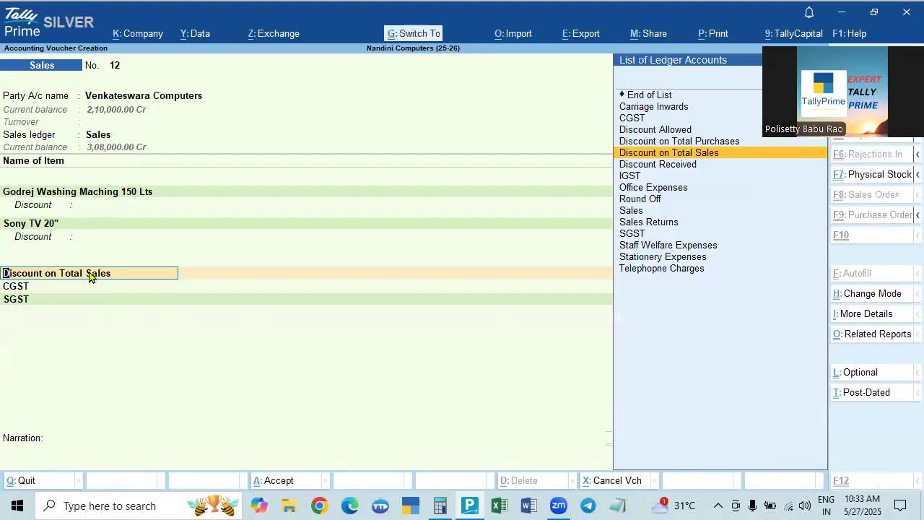
pyautogui.hotkey('ctrl', 'Return')
pyautogui.press('Escape')
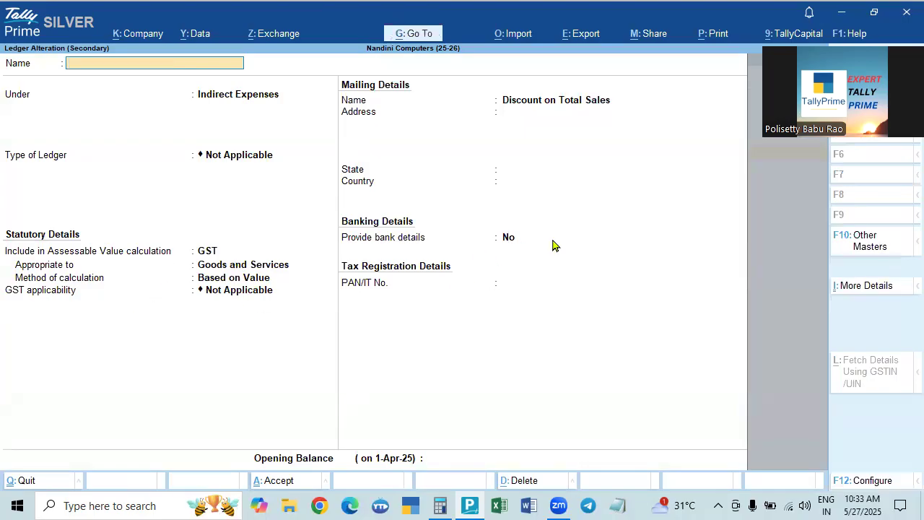
pyautogui.press('y')
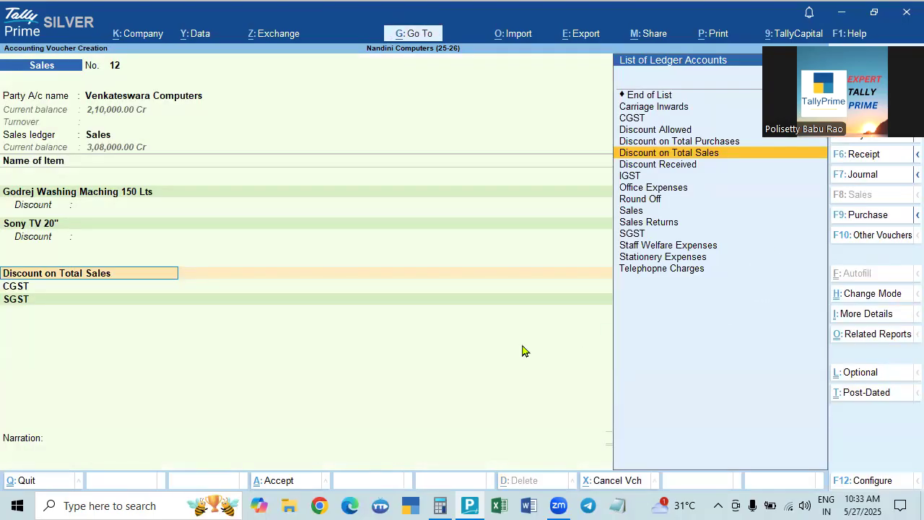
pyautogui.press('Return')
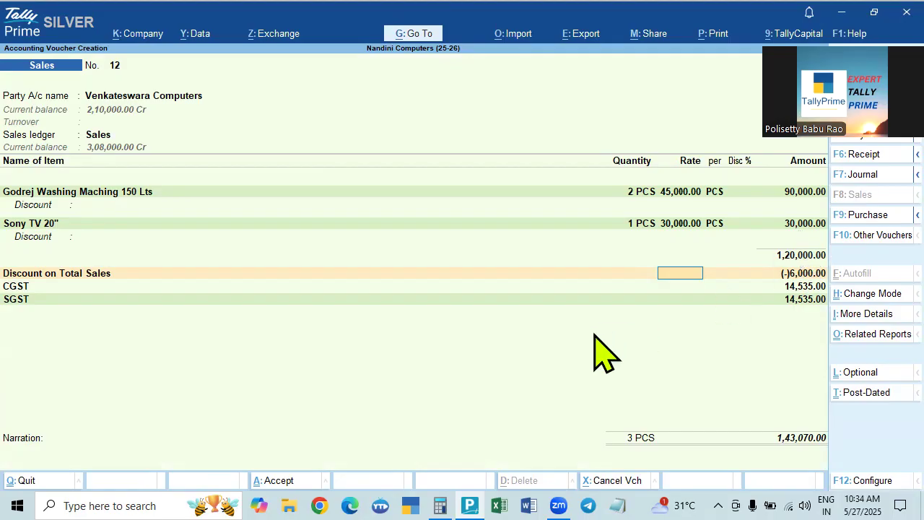
# - Set Include in Assessable Value calculation to Not Applicable in the Discount on Total Sales ledger and save it
pyautogui.press('BackSpace')
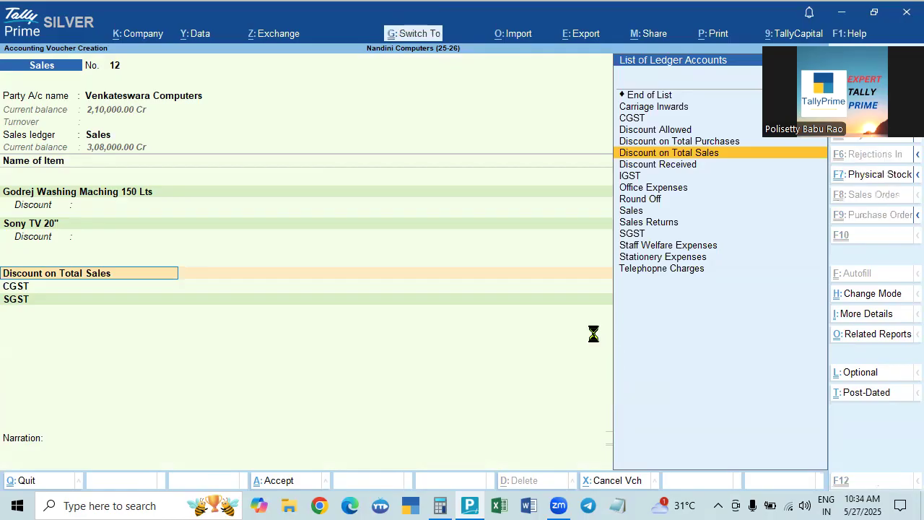
pyautogui.hotkey('ctrl', 'Return')
pyautogui.click(216, 256)
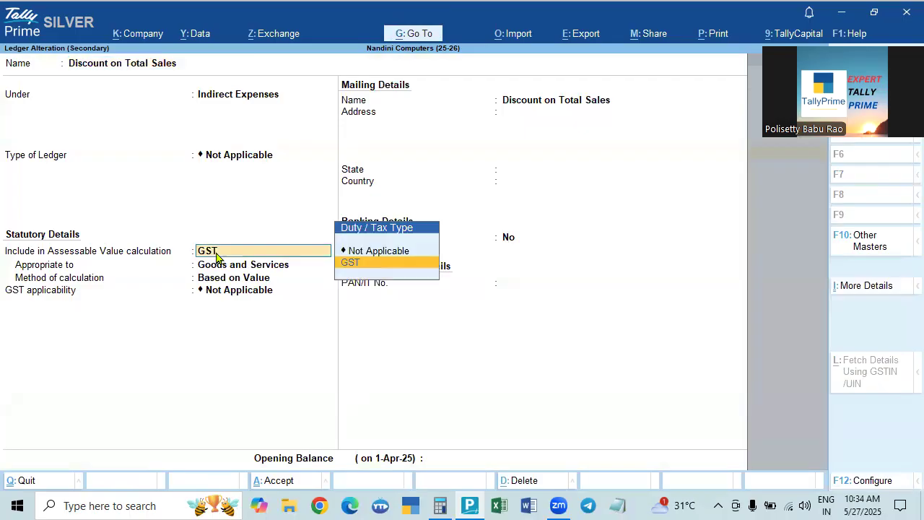
pyautogui.press('Up')
pyautogui.press('Return')
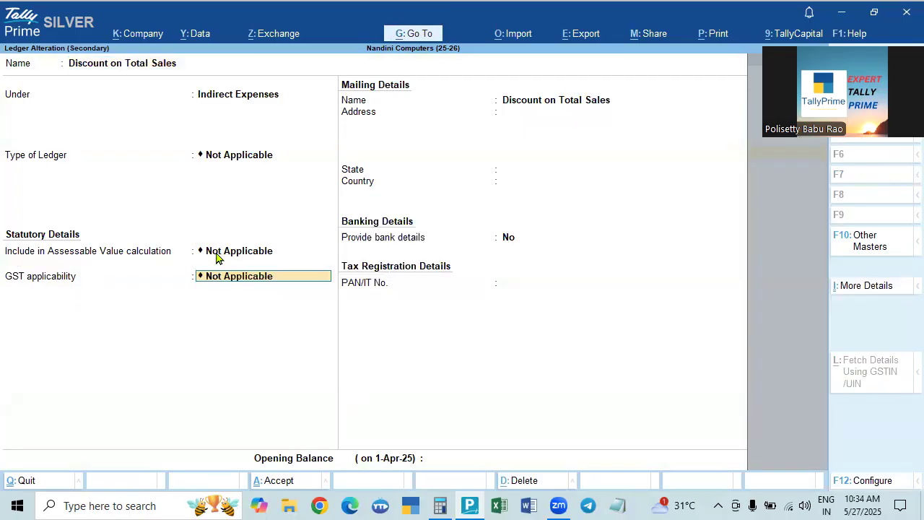
pyautogui.hotkey('ctrl', 'a')
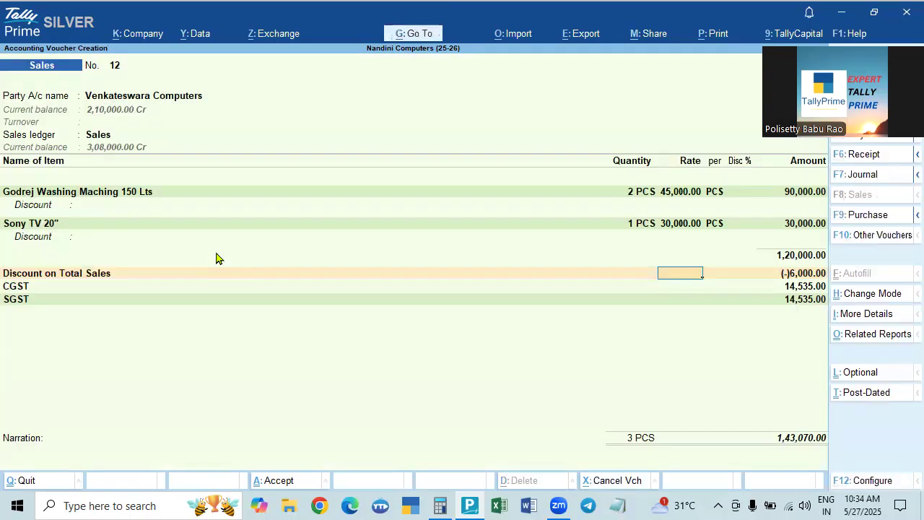
# - Enter a rate of -5% for Discount on Total Sales and continue through to the CGST amount
pyautogui.press('Return')
pyautogui.press('Return')
pyautogui.press('Return')
pyautogui.press('Return')
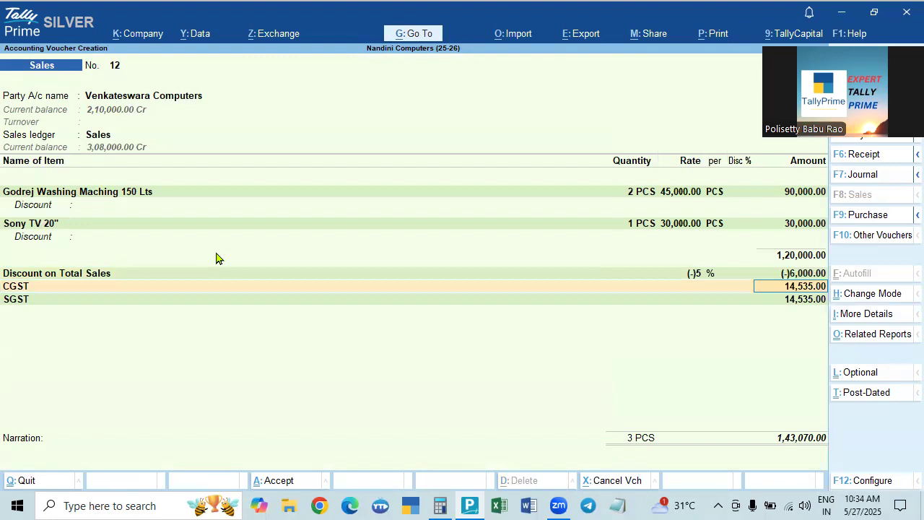
# - Examine the GST tax analysis in summary and detailed form for the discount's effect on both items, and close it
pyautogui.hotkey('ctrl', 'o')
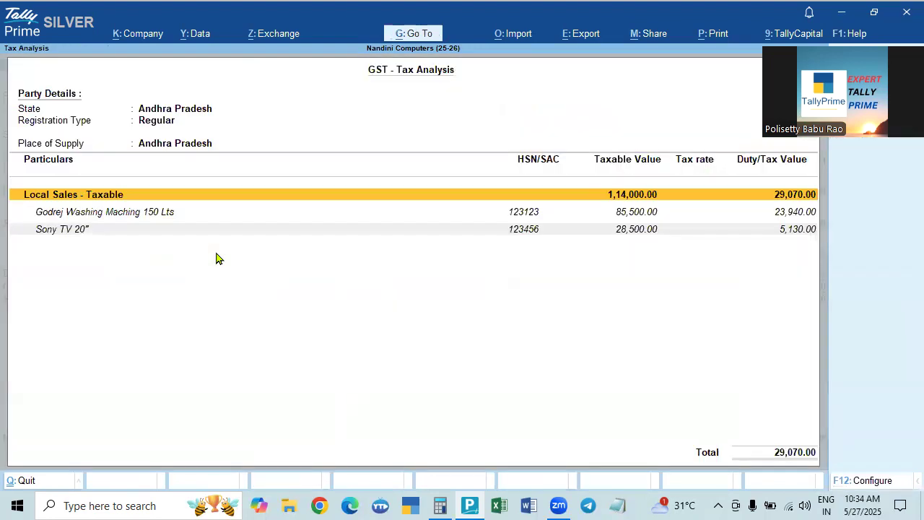
pyautogui.press('Escape')
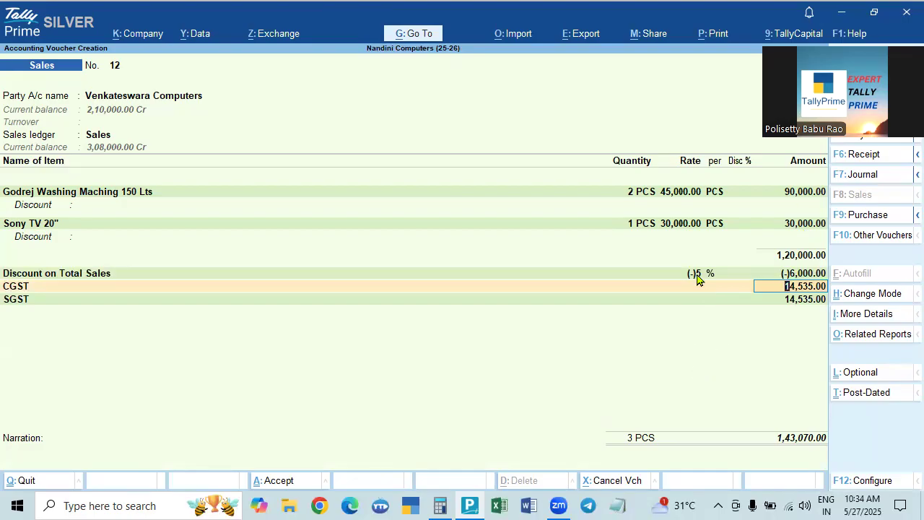
pyautogui.hotkey('alt', 'a')
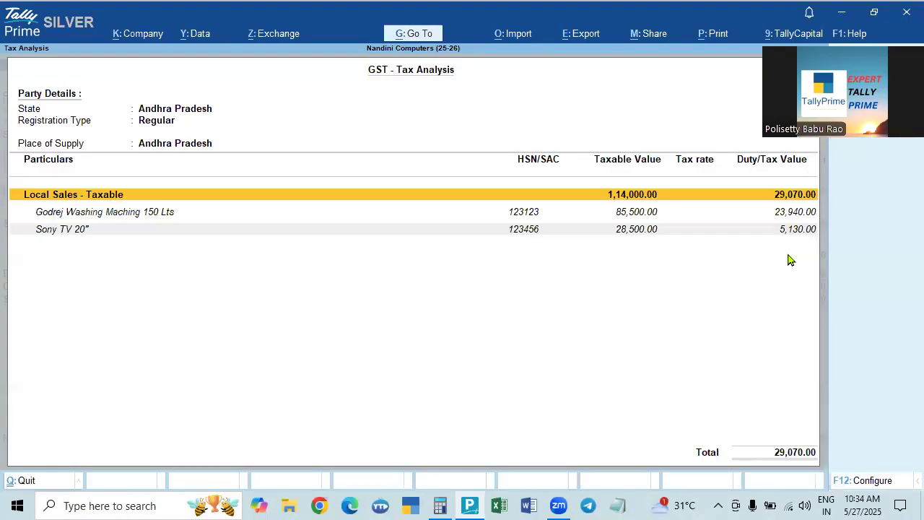
pyautogui.hotkey('alt', 'f5')
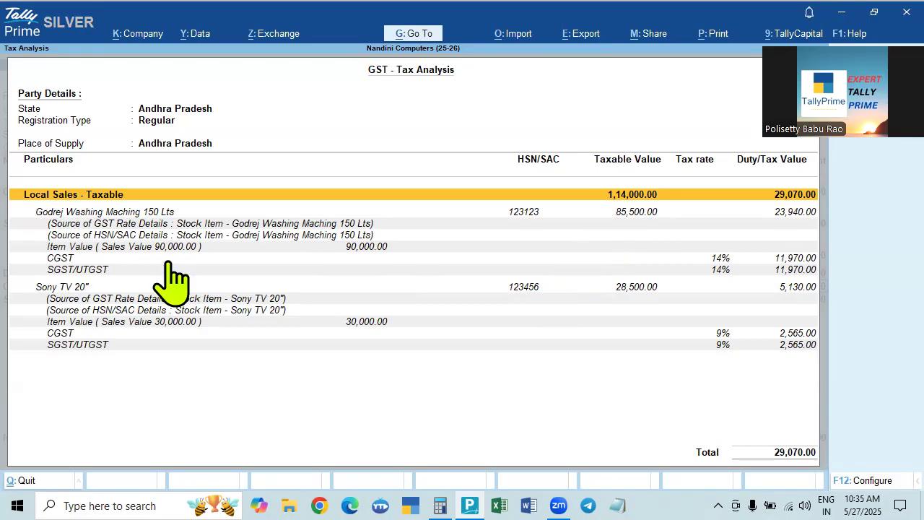
pyautogui.press('Escape')
# - Try GST for Include in Assessable Value calculation in the Discount on Total Sales ledger, restore Not Applicable and save it
pyautogui.click(91, 279)
pyautogui.hotkey('ctrl', 'Return')
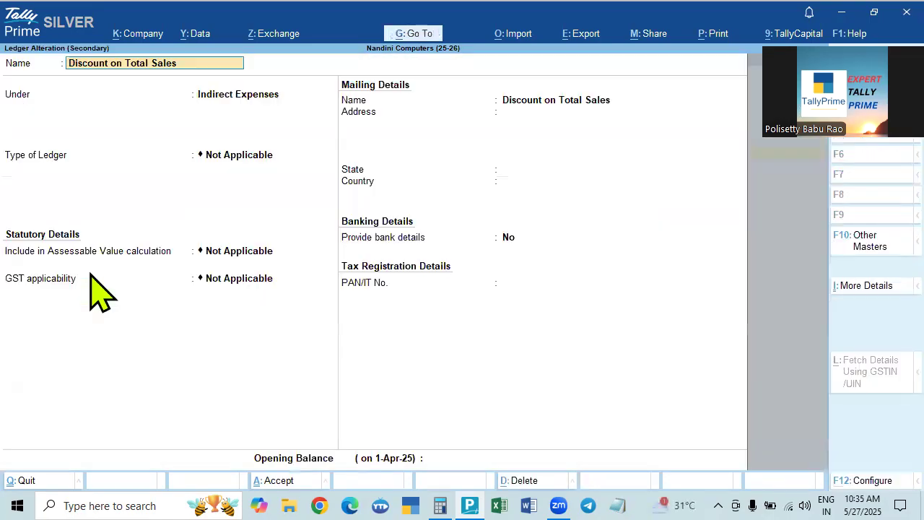
pyautogui.click(234, 254)
pyautogui.press('Down')
pyautogui.press('Return')
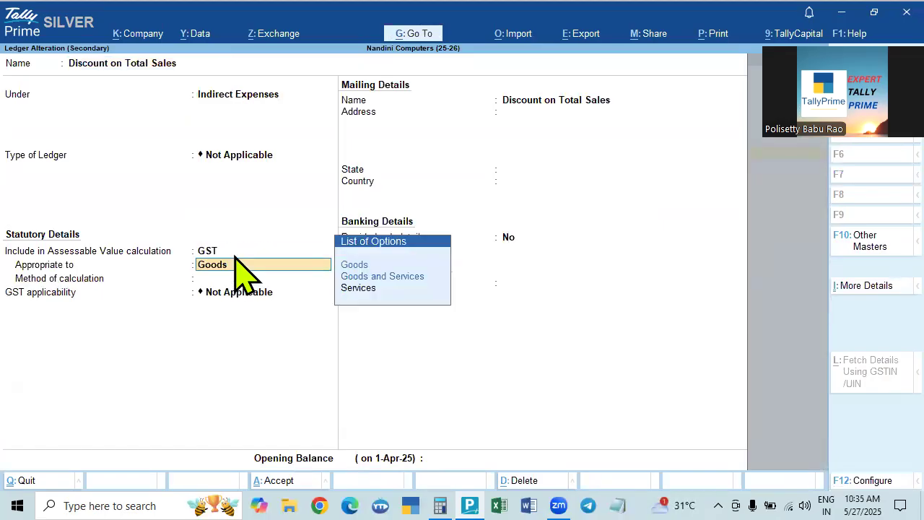
pyautogui.press('space')
pyautogui.press('Down')
pyautogui.press('Escape')
pyautogui.press('Escape')
pyautogui.press('BackSpace')
pyautogui.press('Up')
pyautogui.press('Return')
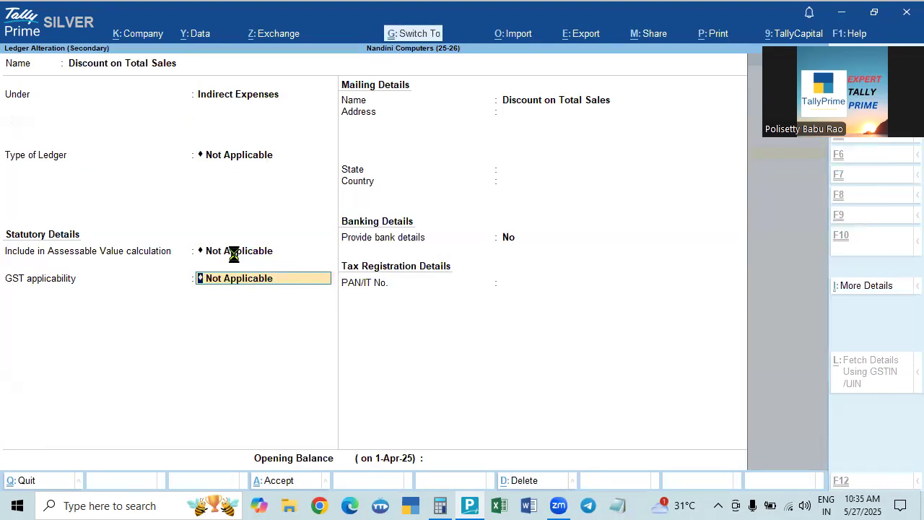
pyautogui.hotkey('ctrl', 'a')
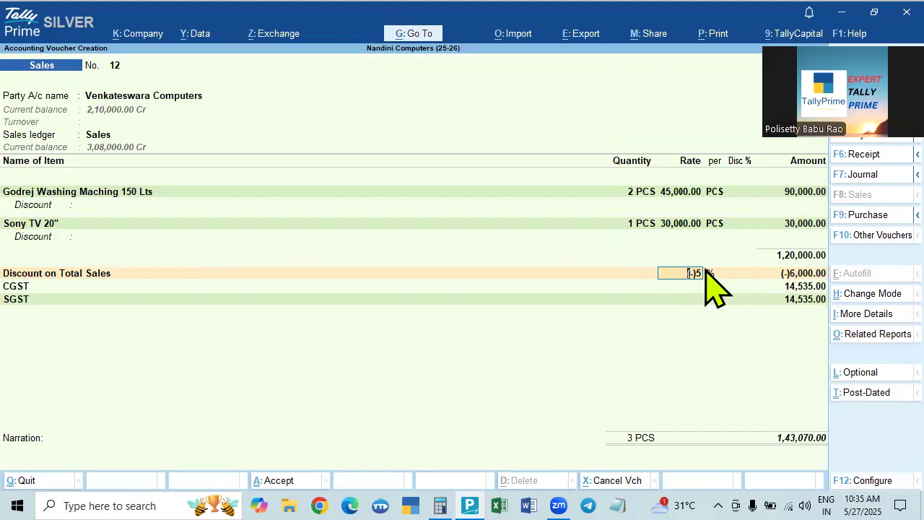
# - Clear the Discount on Total Sales rate, enter an amount of -8000 instead and continue to the CGST amount
pyautogui.press('BackSpace')
pyautogui.press('Return')
pyautogui.write('-8000')
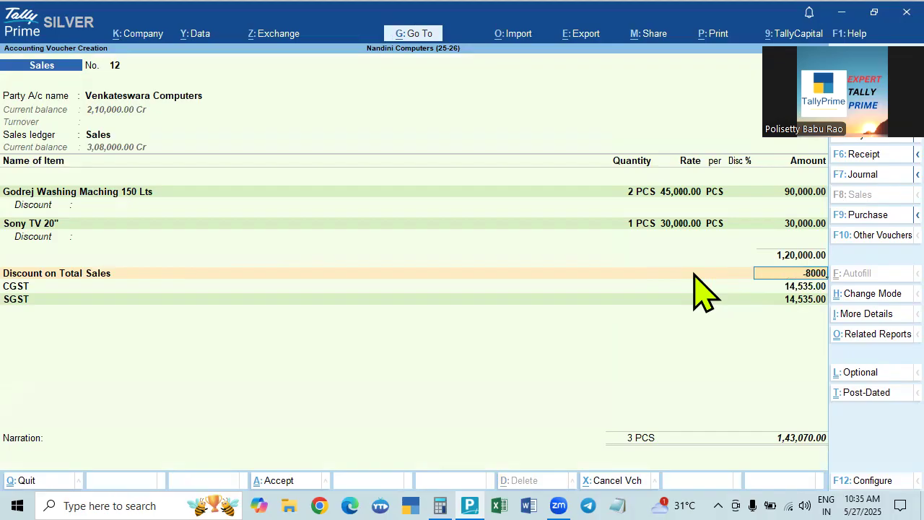
pyautogui.press('Return')
pyautogui.press('Return')
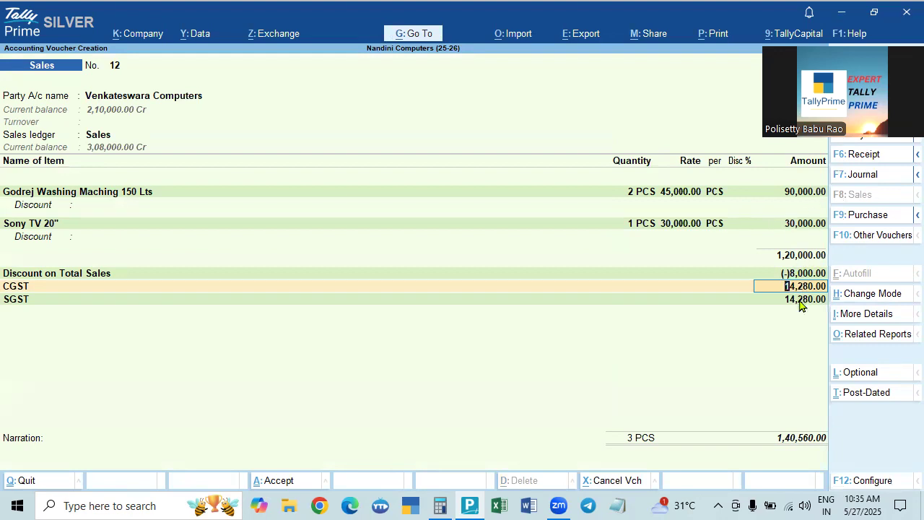
# - Examine the GST tax analysis in summary and detailed form for the discount's effect on each item's taxable value, and close it
pyautogui.hotkey('alt', 'a')
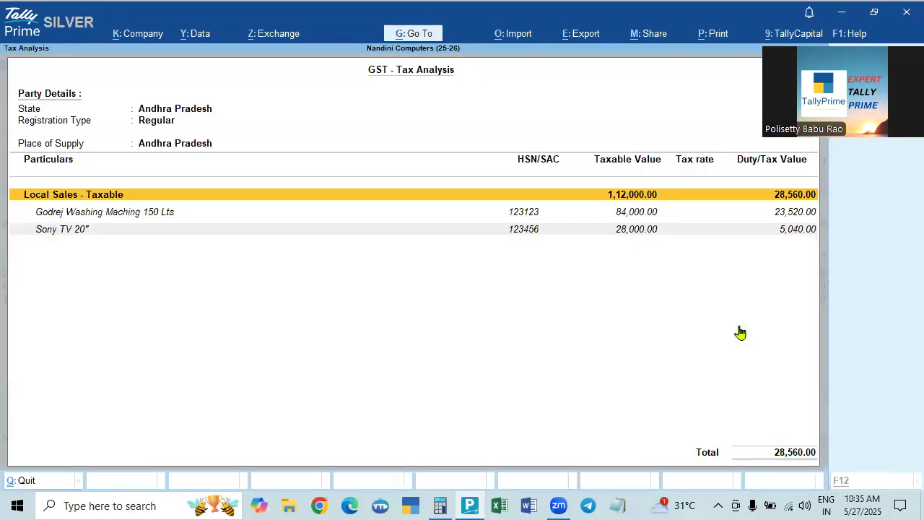
pyautogui.hotkey('alt', 'F1')
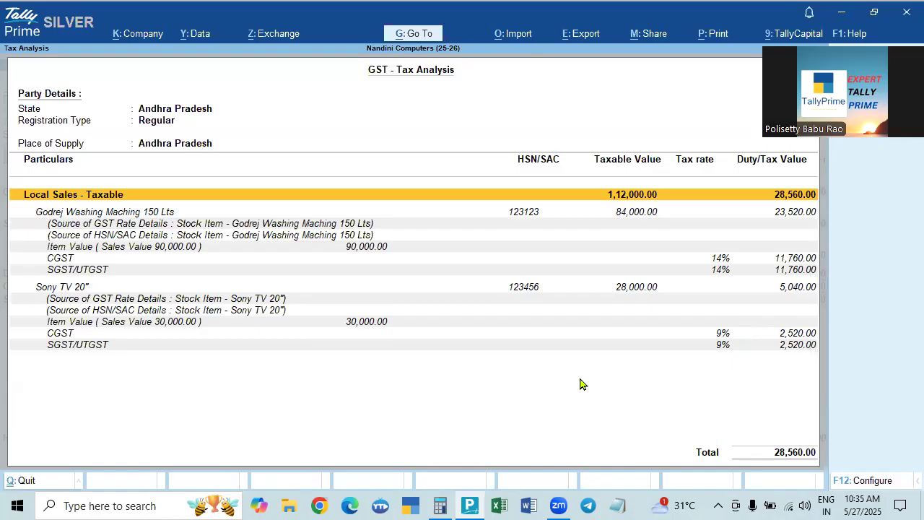
pyautogui.press('Escape')
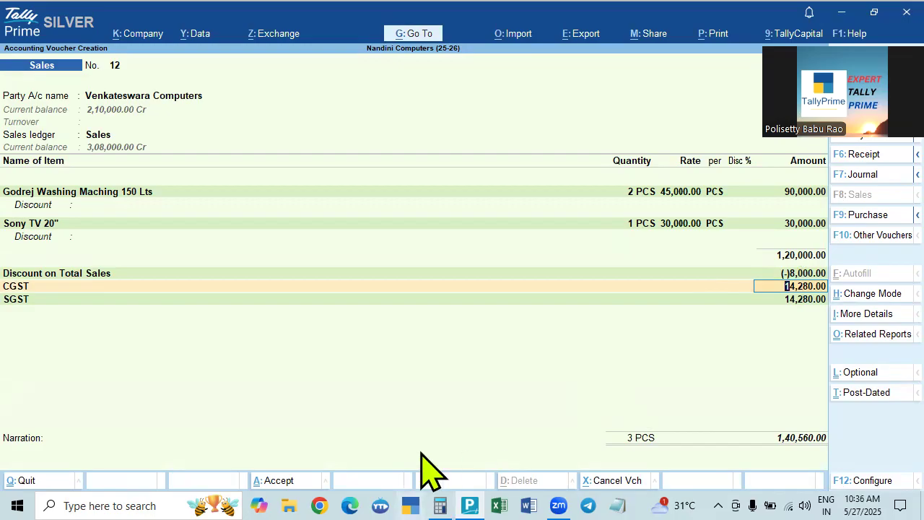
# - Switch to Calculator, compute the washing machine's discount share as 8000 ÷ 120000 × 90000, and subtract 90000 from it
pyautogui.click(440, 505)
pyautogui.write('8000')
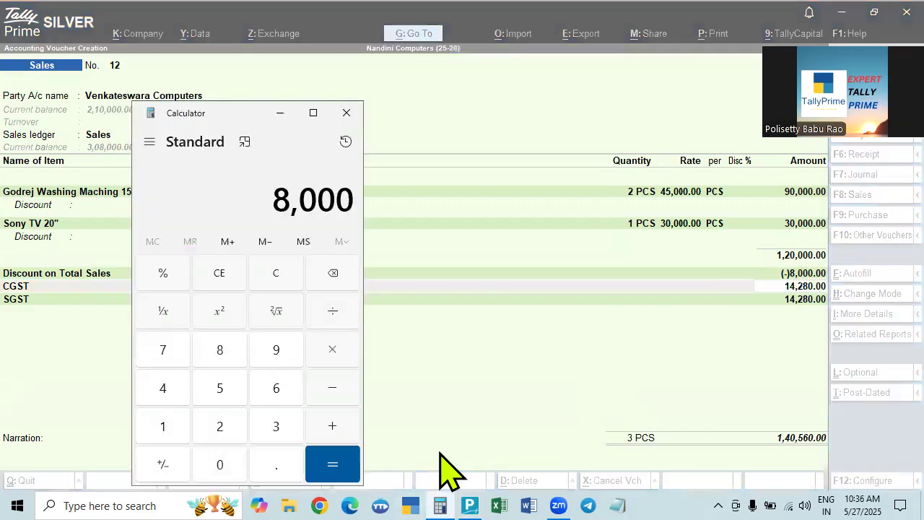
pyautogui.press('/')
pyautogui.write('120000')
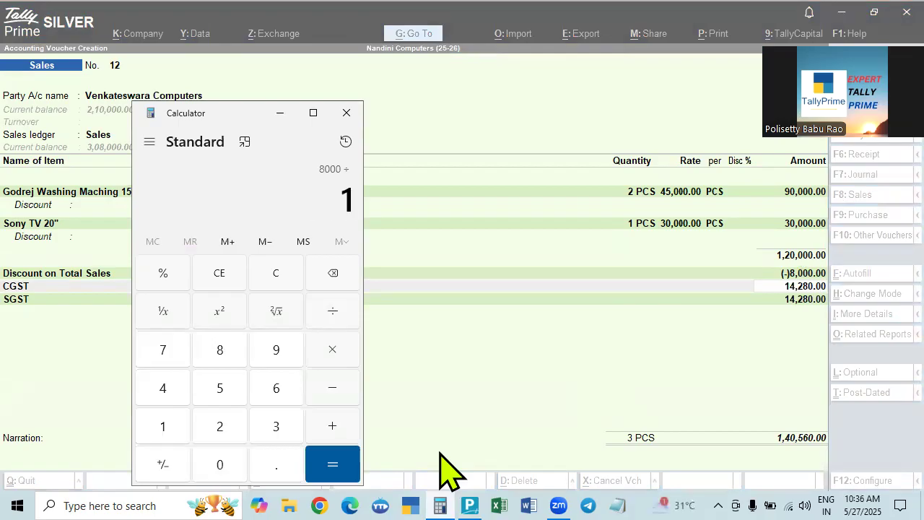
pyautogui.press('*')
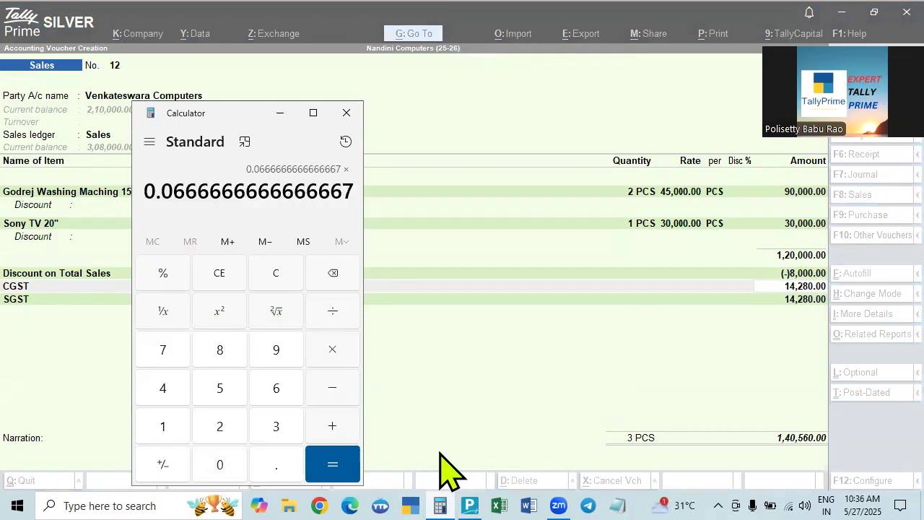
pyautogui.write('8')
pyautogui.press('BackSpace')
pyautogui.write('900000')
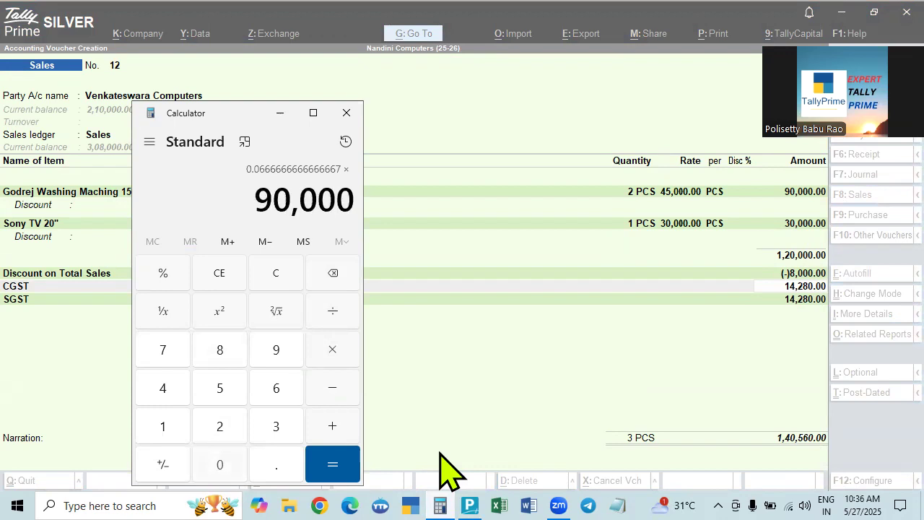
pyautogui.press('Return')
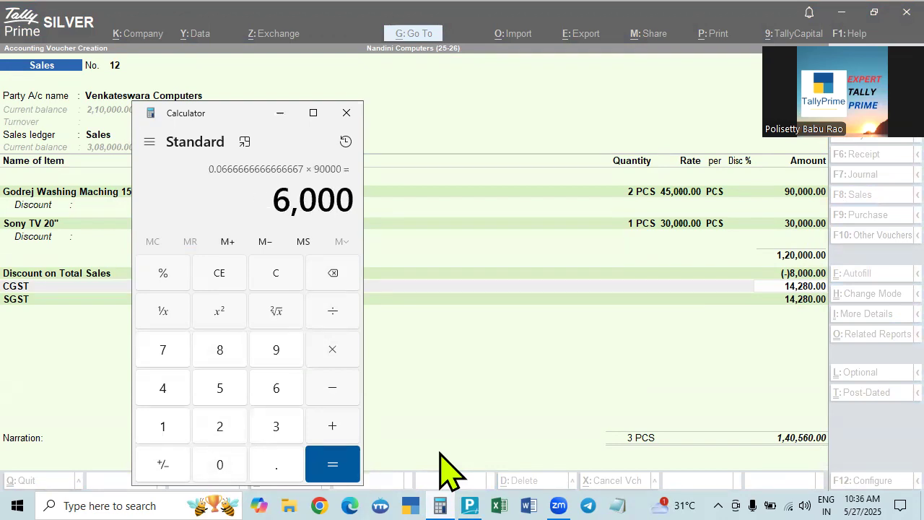
pyautogui.press('-')
pyautogui.write('90000')
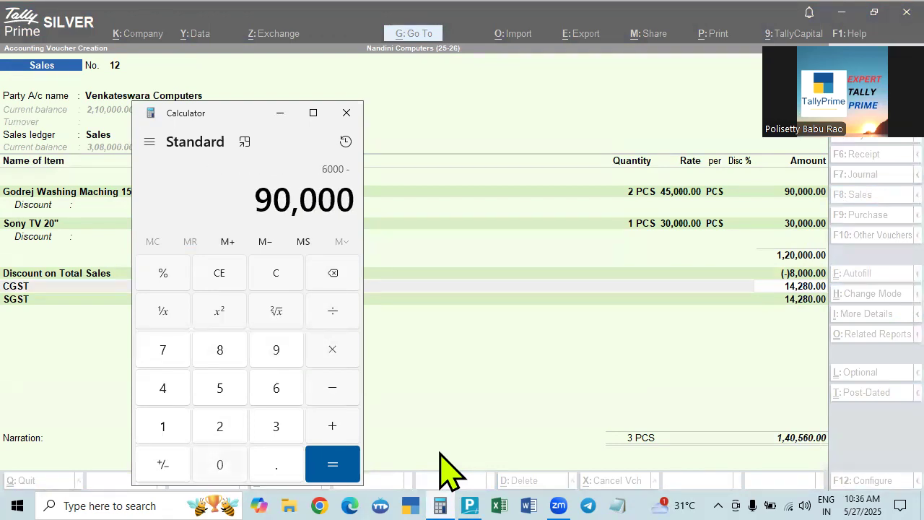
pyautogui.press('Return')
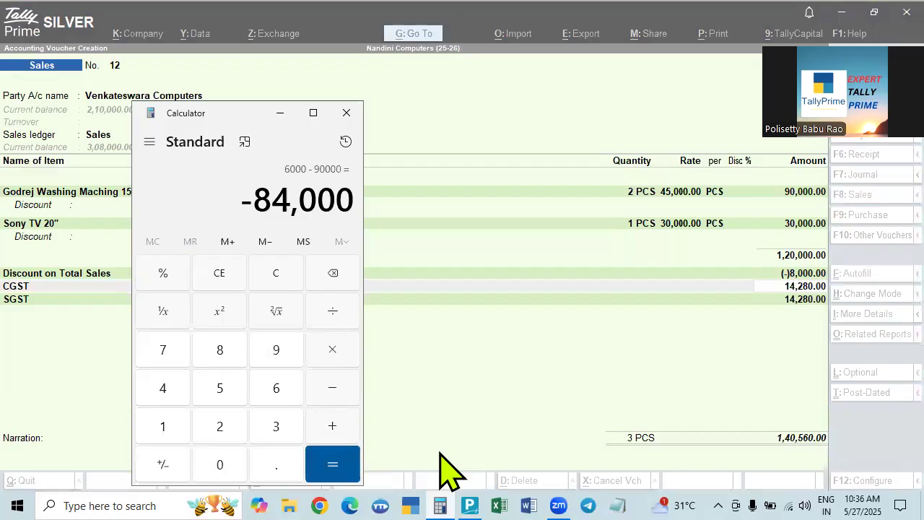
# - Switch back to TallyPrime, compare the calculation with the items' taxable values in the GST tax analysis, and close it
pyautogui.hotkey('alt', 'Tab')
pyautogui.hotkey('ctrl', 'o')
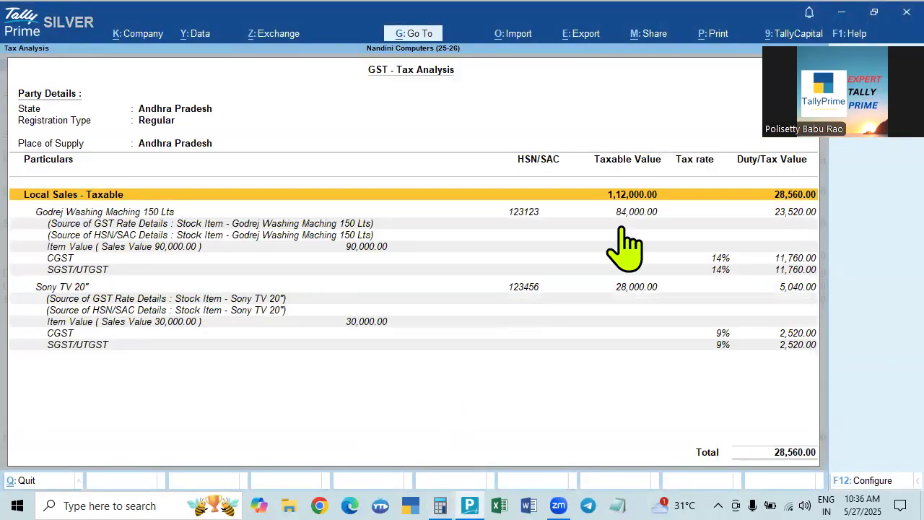
pyautogui.press('Down')
pyautogui.press('Escape')
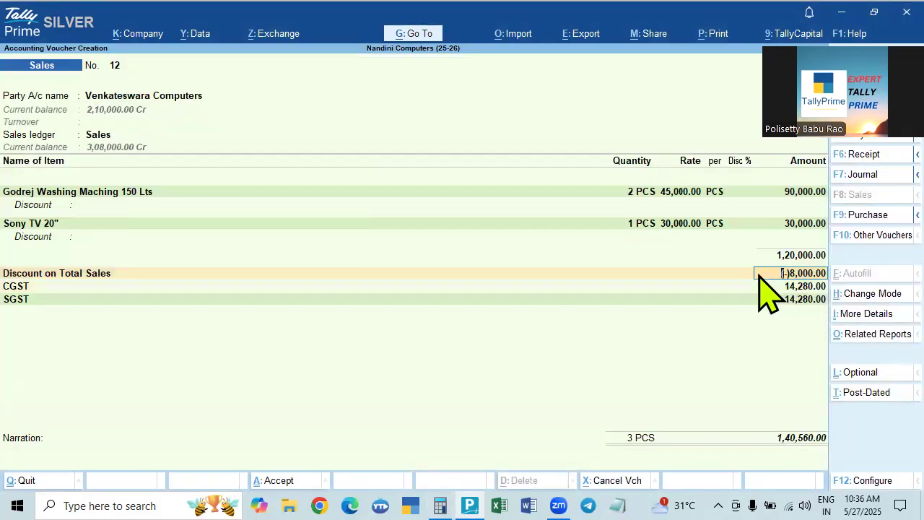
# - Set the Discount on Total Sales ledger to include GST in assessable value, appropriated to Goods and calculated Based on Value, and save it
pyautogui.click(61, 282)
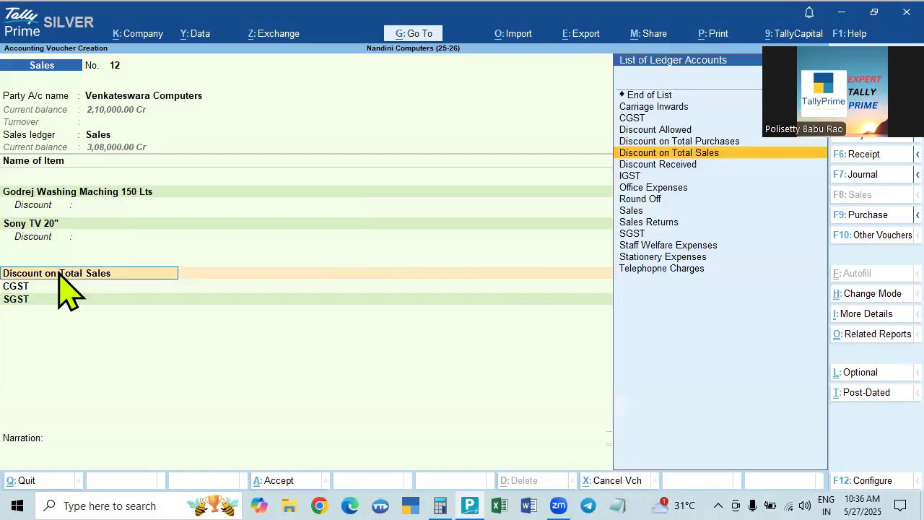
pyautogui.hotkey('ctrl', 'Return')
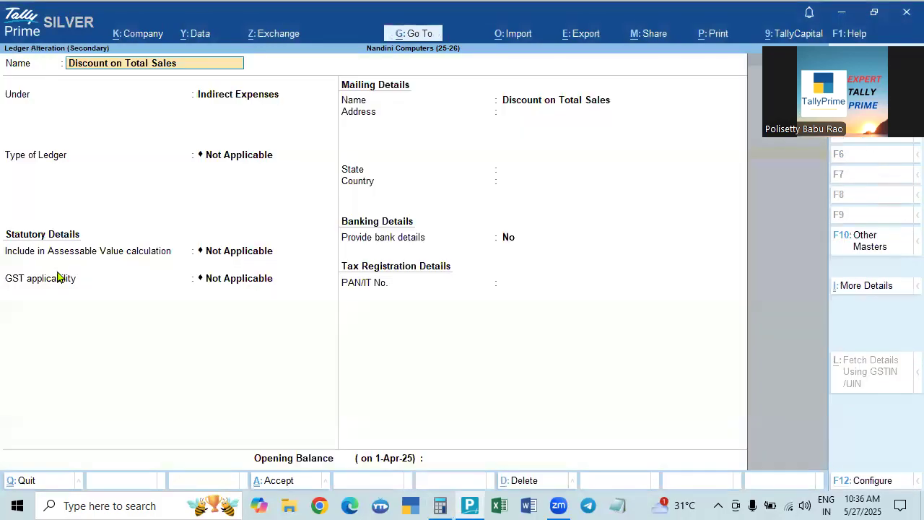
pyautogui.click(233, 253)
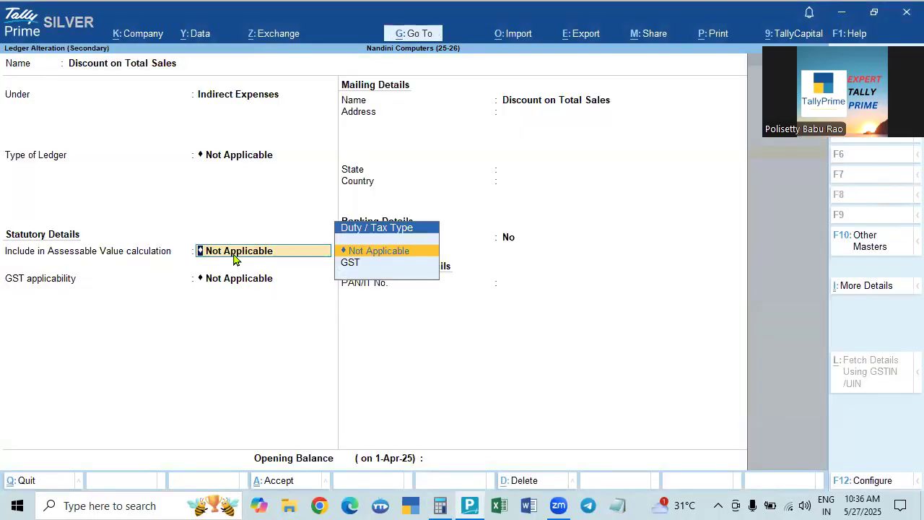
pyautogui.press('Return')
pyautogui.press('BackSpace')
pyautogui.press('Down')
pyautogui.press('Return')
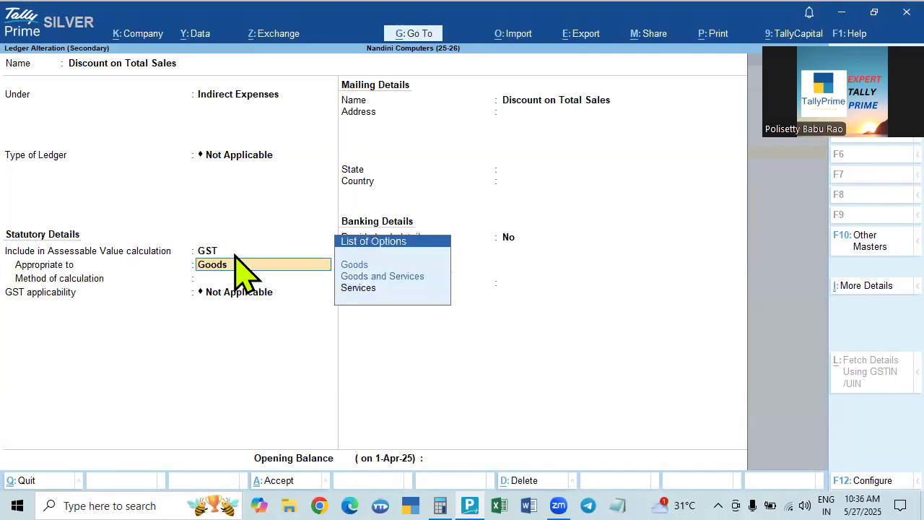
pyautogui.press('Return')
pyautogui.press('Down')
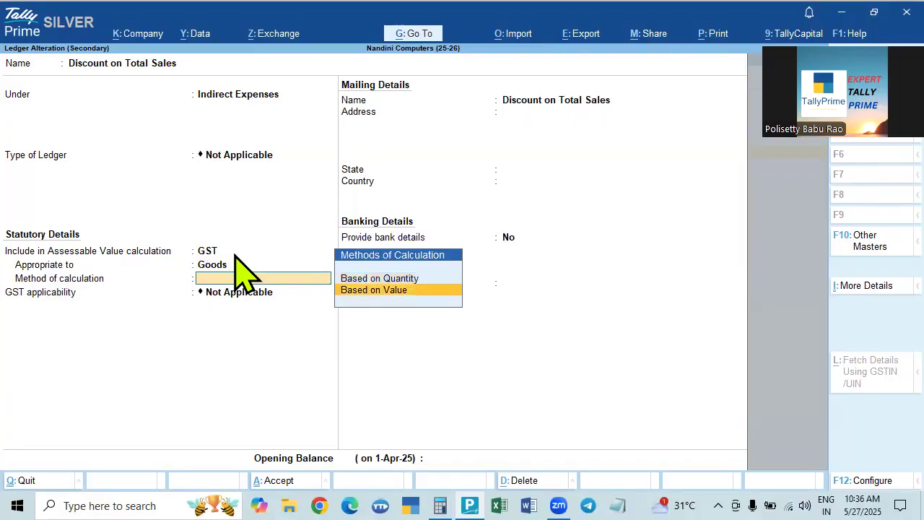
pyautogui.press('Return')
pyautogui.hotkey('ctrl', 'a')
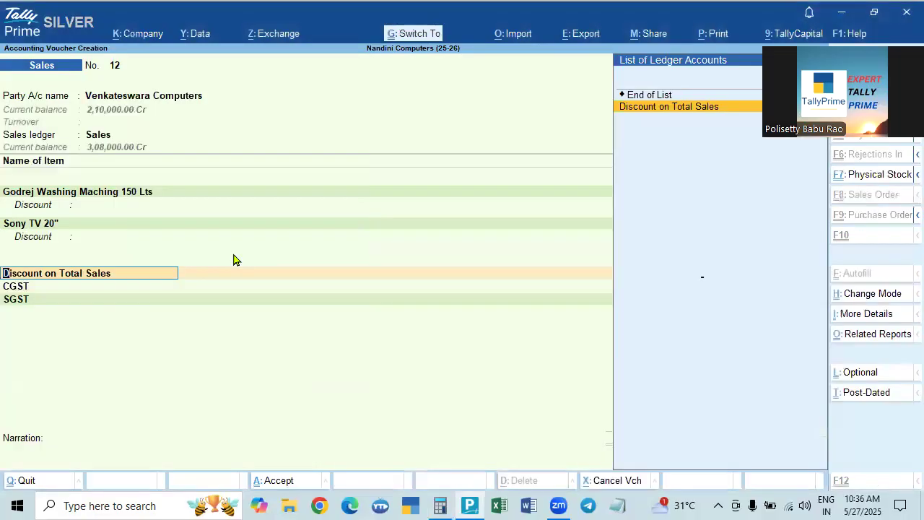
# - Keep Discount on Total Sales at its -8,000 amount and save the sales voucher
pyautogui.press('Return')
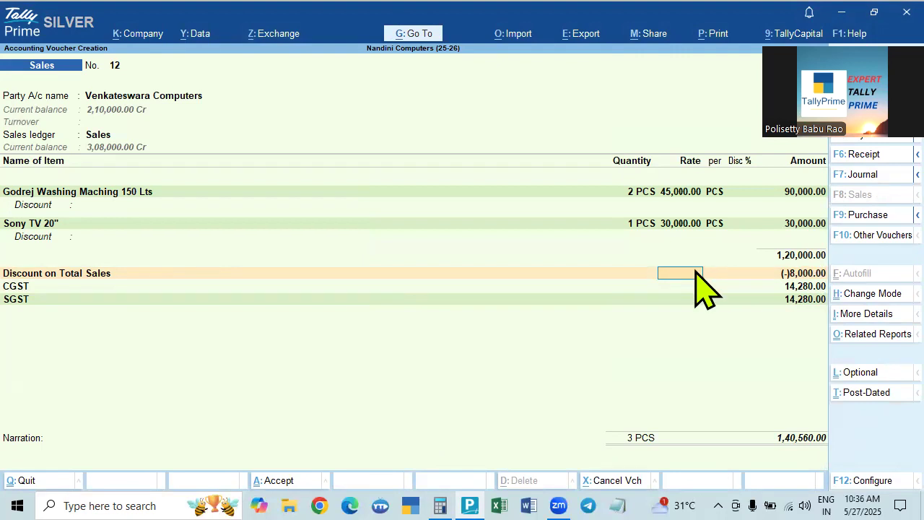
pyautogui.write('5')
pyautogui.hotkey('ctrl', 'a')
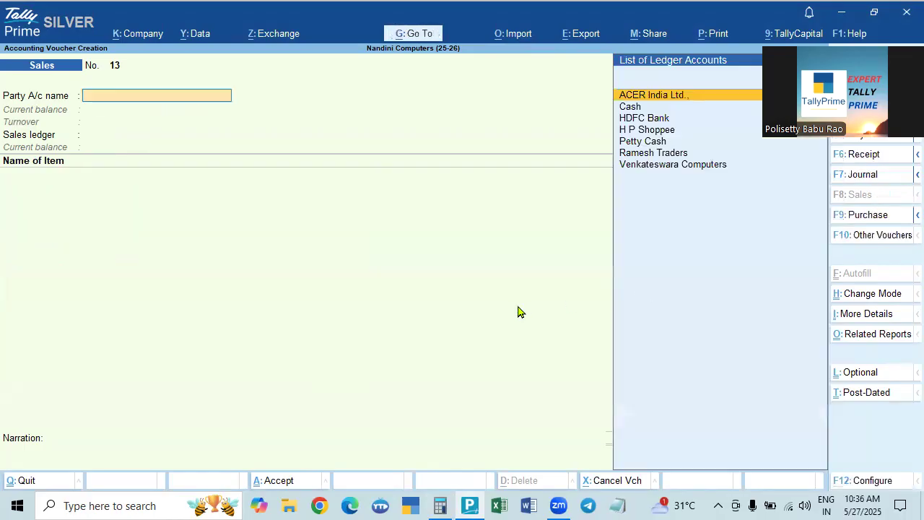
# - Reopen the saved sales voucher, examine how its detailed GST tax analysis apportions the discount between both items, and close the analysis
pyautogui.press('pageup')
pyautogui.hotkey('alt', 'a')
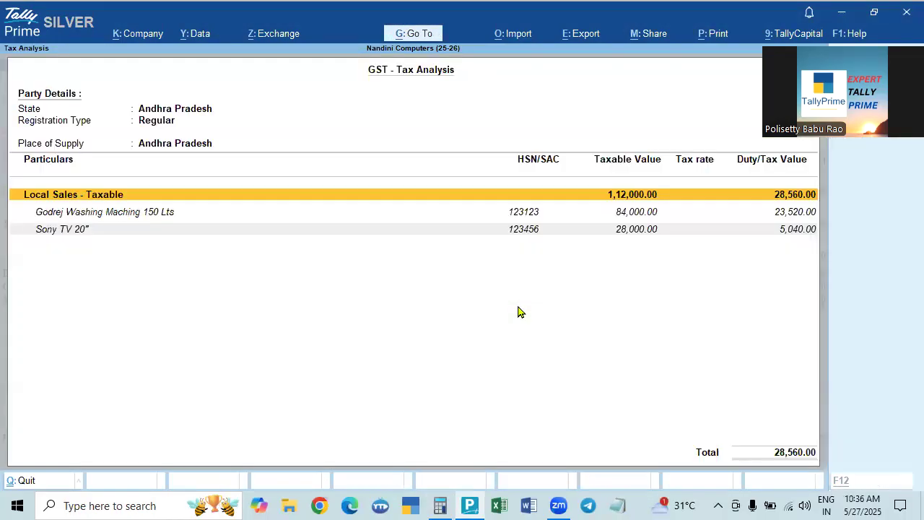
pyautogui.hotkey('alt', 'F5')
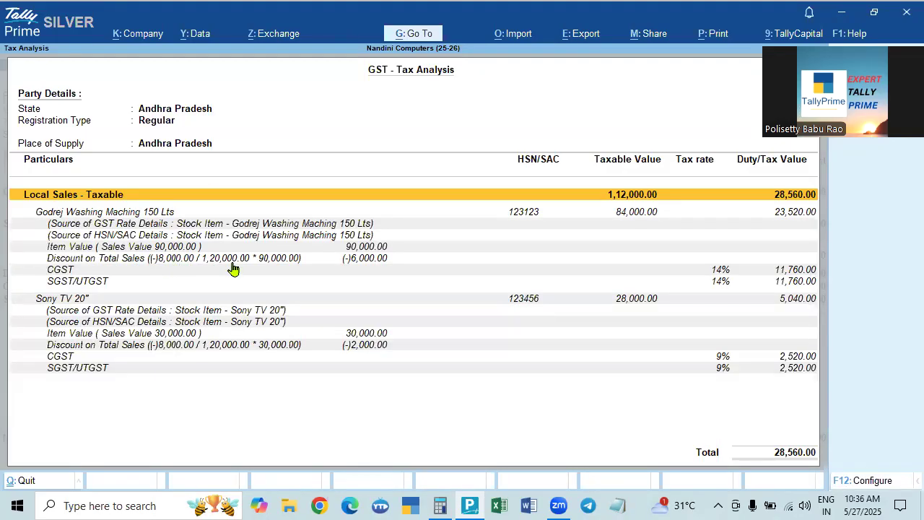
pyautogui.doubleClick(717, 276)
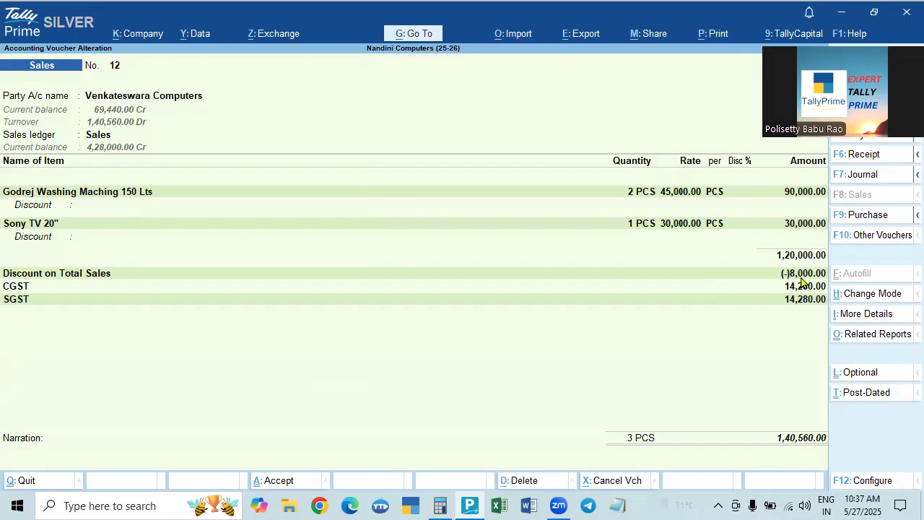
# - Set the Discount on Total Sales ledger's assessable value calculation to GST, appropriated to Goods and Services and calculated Based on Value
pyautogui.click(86, 273)
pyautogui.hotkey('ctrl', 'Return')
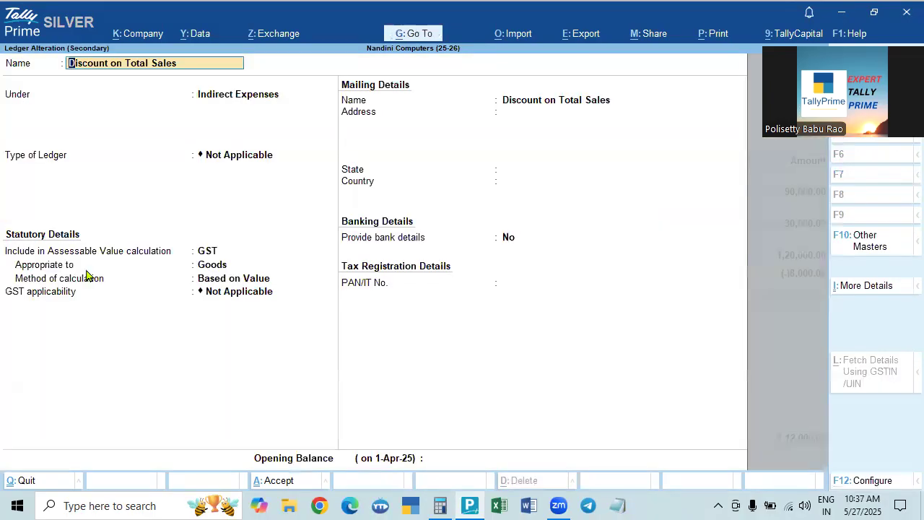
pyautogui.click(208, 253)
pyautogui.press('BackSpace')
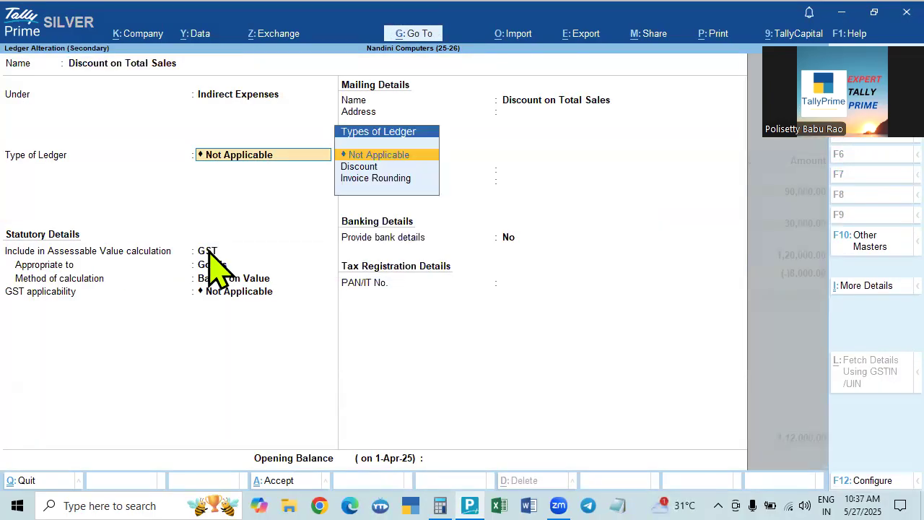
pyautogui.press('Return')
pyautogui.press('Up')
pyautogui.press('Return')
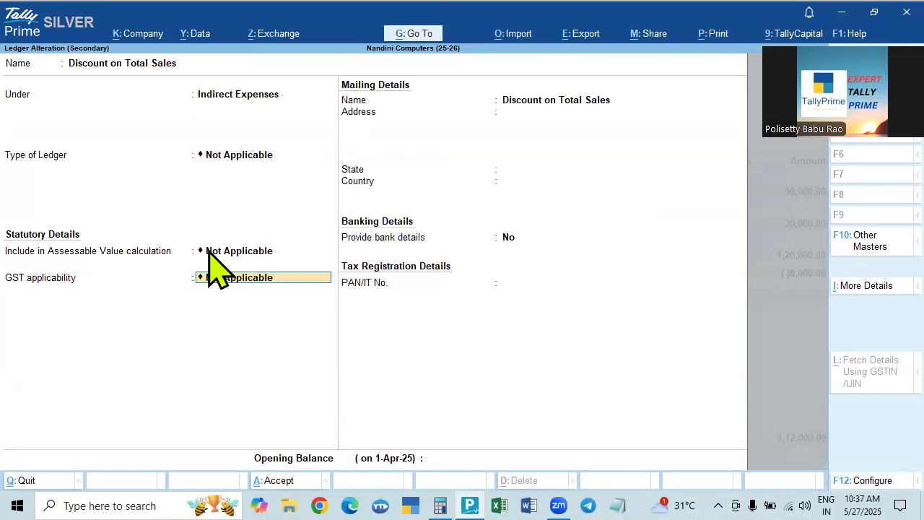
pyautogui.click(208, 253)
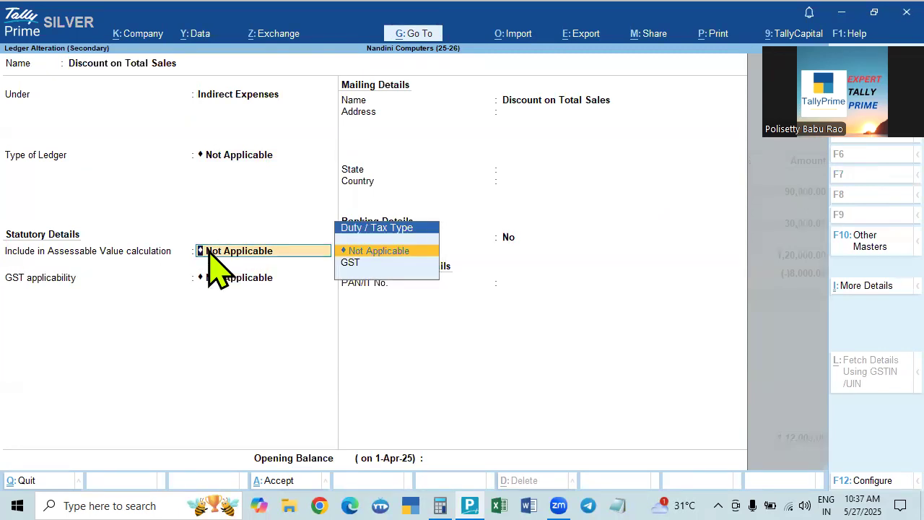
pyautogui.press('Down')
pyautogui.press('Return')
pyautogui.press('Down')
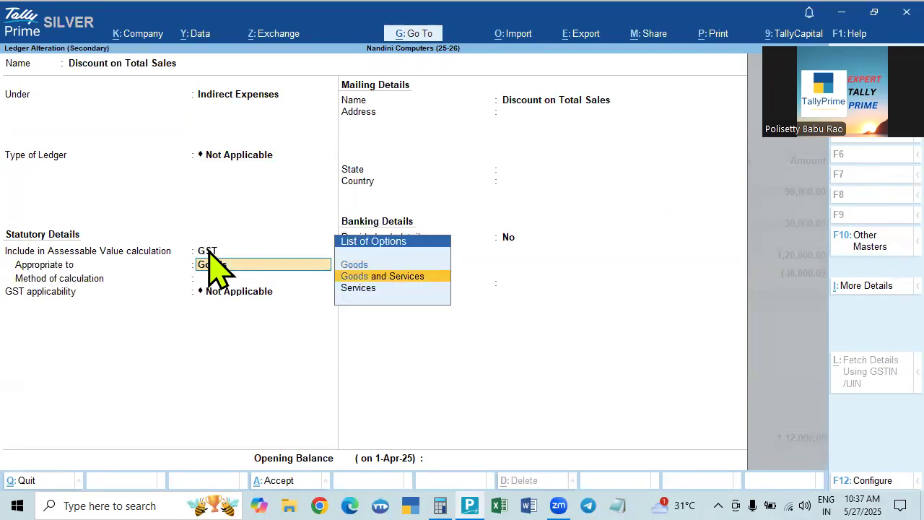
pyautogui.press('Return')
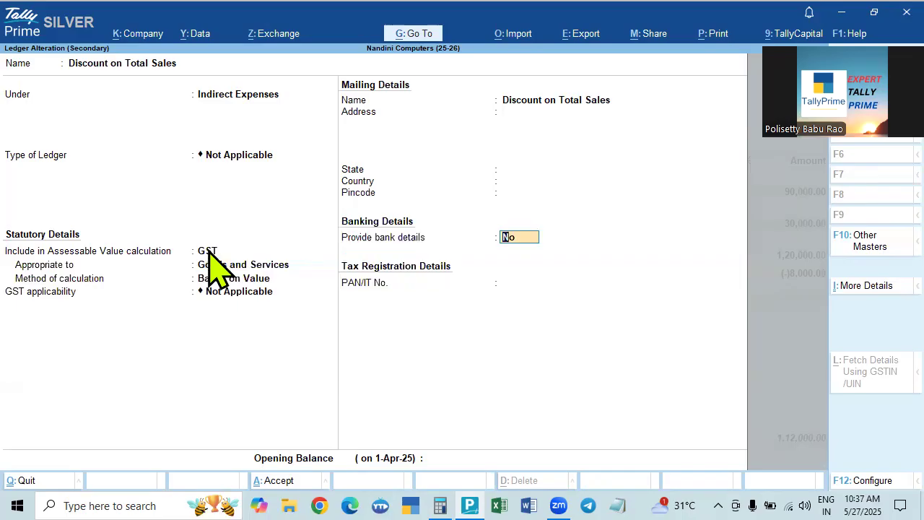
# - Save the Discount on Total Sales ledger settings and re-save the sales voucher with its discount, CGST and SGST lines
pyautogui.hotkey('ctrl', 'a')
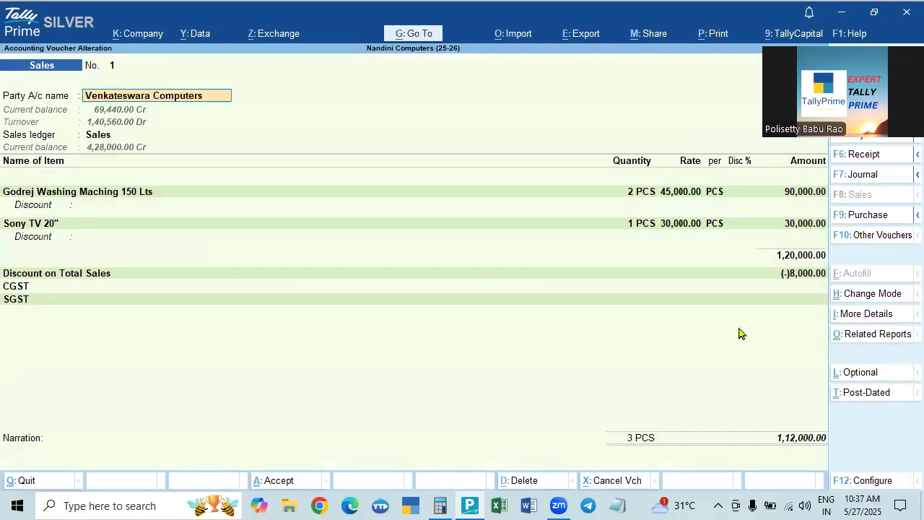
pyautogui.click(780, 278)
pyautogui.press('Return')
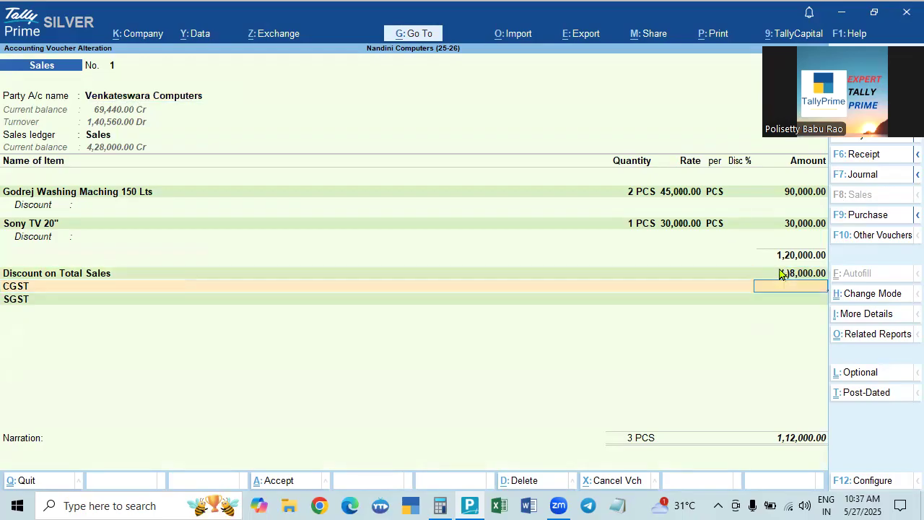
pyautogui.click(92, 277)
pyautogui.press('Return')
pyautogui.press('Return')
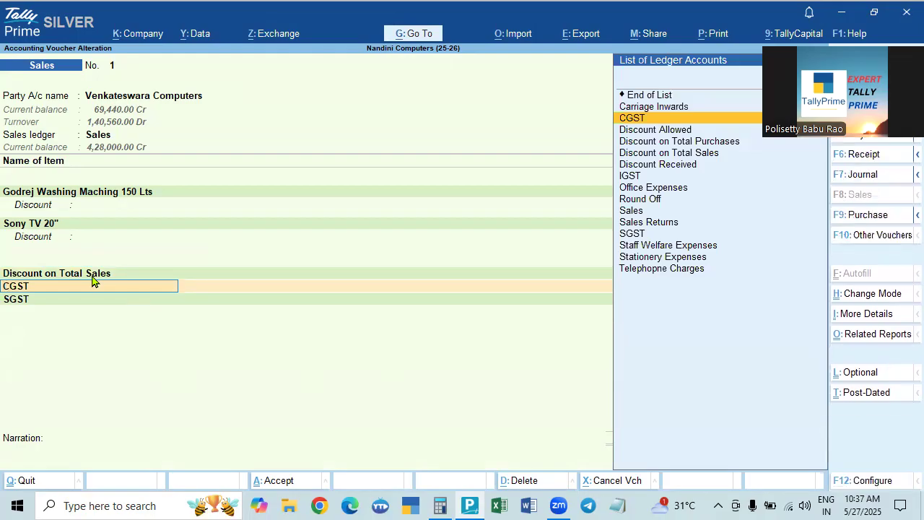
pyautogui.click(258, 421)
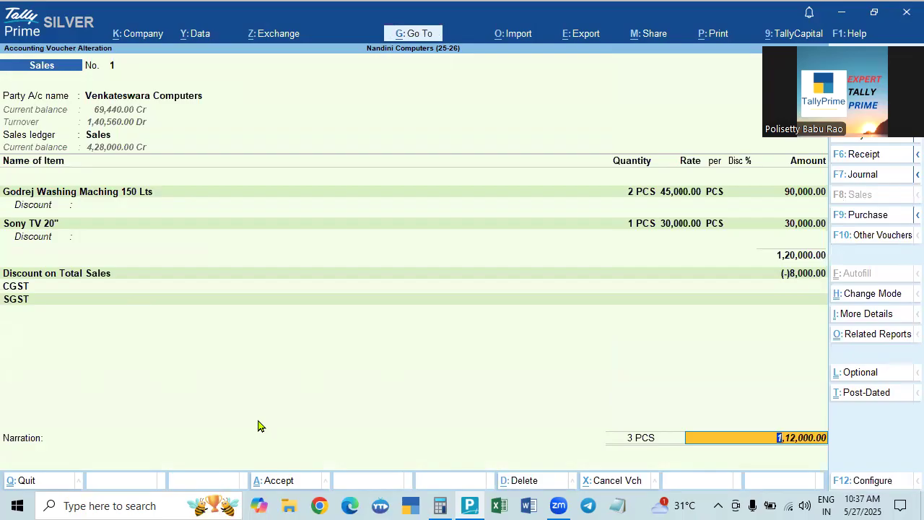
pyautogui.hotkey('ctrl', 'a')
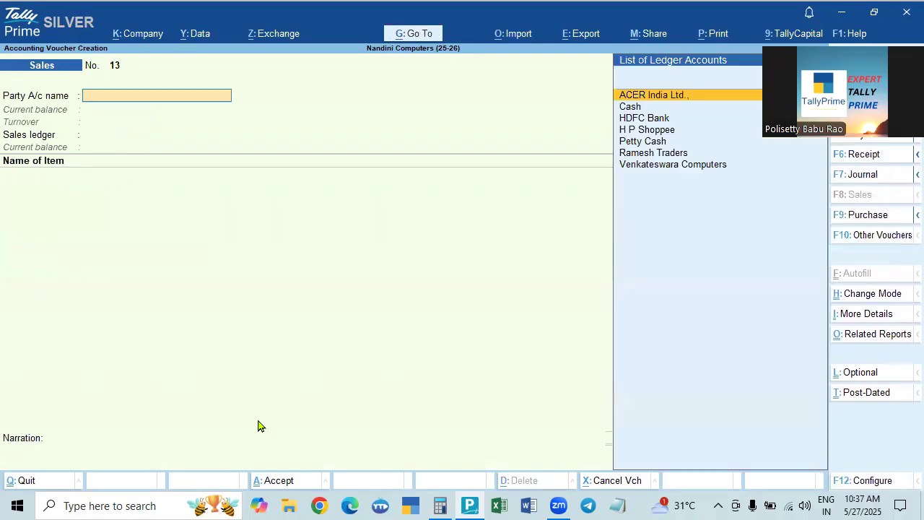
# - Reopen the last saved sales voucher, examine the item-wise discount and tax in its detailed GST tax analysis, and close the analysis
pyautogui.press('pageup')
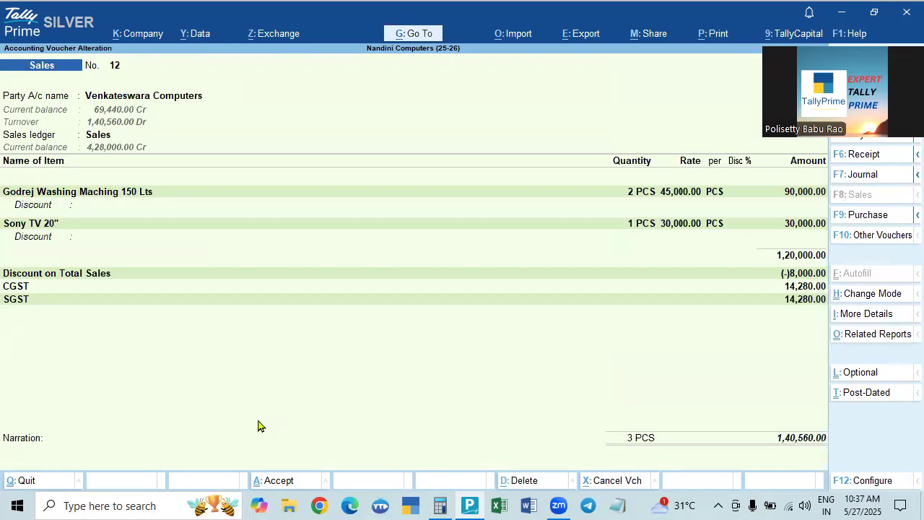
pyautogui.hotkey('alt', 'a')
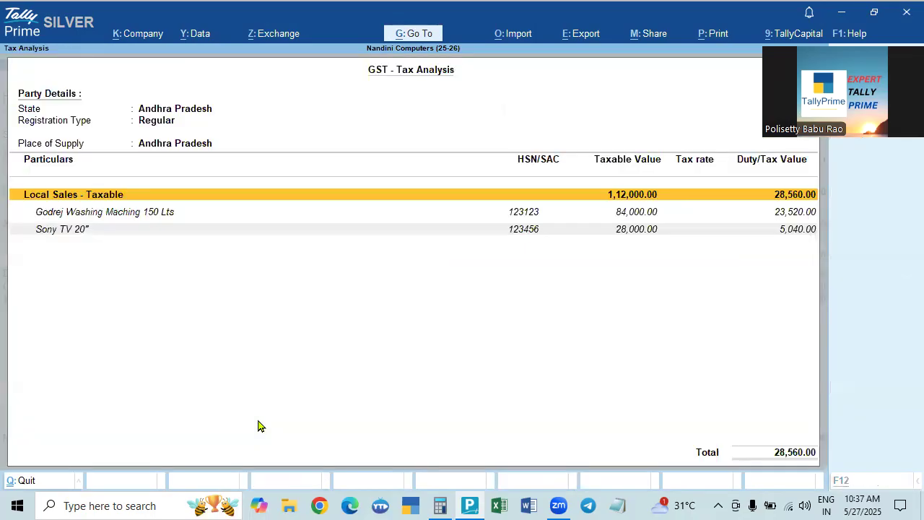
pyautogui.hotkey('alt', 'F5')
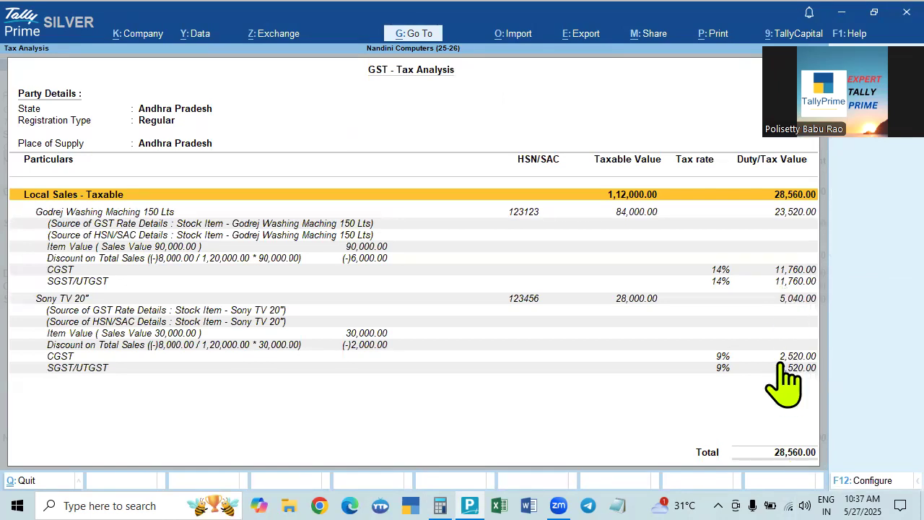
pyautogui.press('Escape')
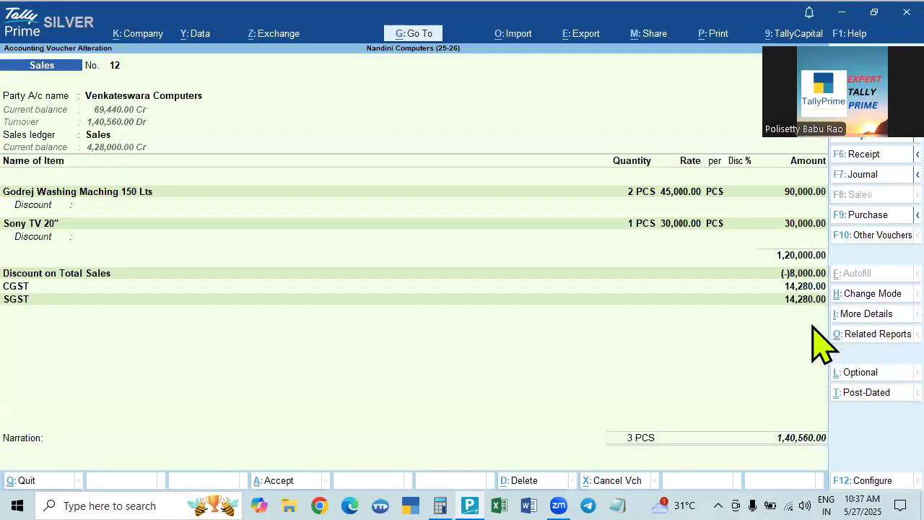
# - Open the Discount on Total Sales ledger from the voucher and review its assessable value, appropriation and calculation method settings
pyautogui.click(686, 274)
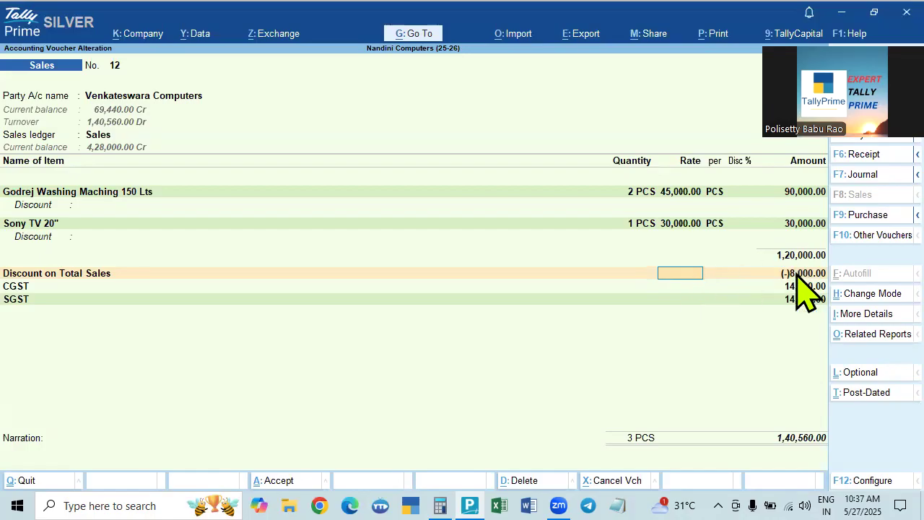
pyautogui.press('alt')
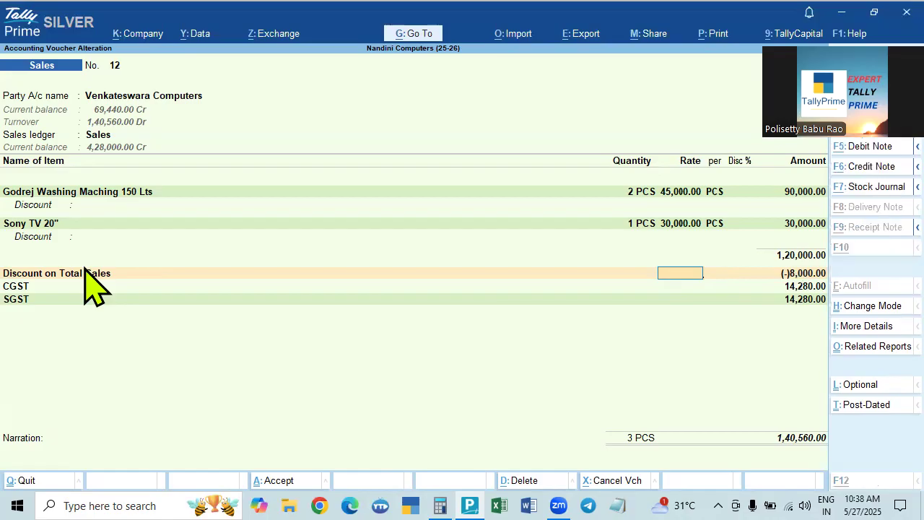
pyautogui.press('alt')
pyautogui.click(85, 270)
pyautogui.press('Up')
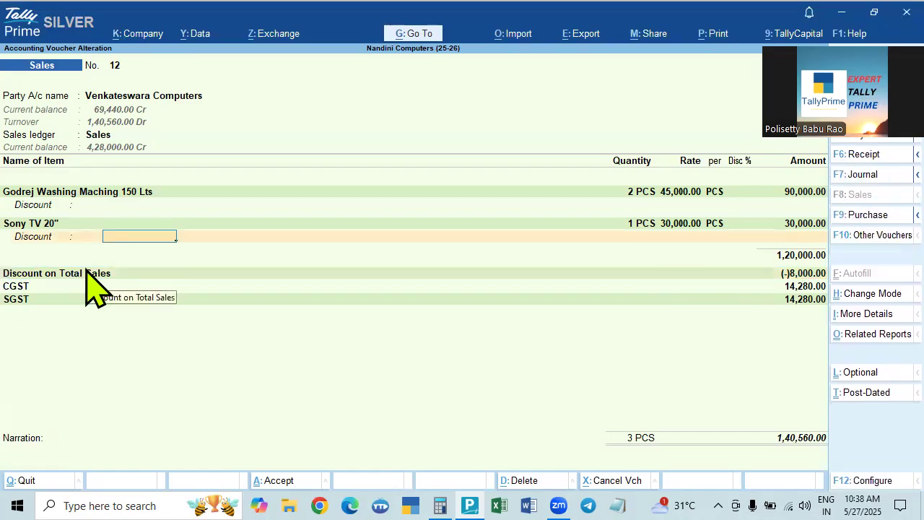
pyautogui.click(87, 271)
pyautogui.press('alt')
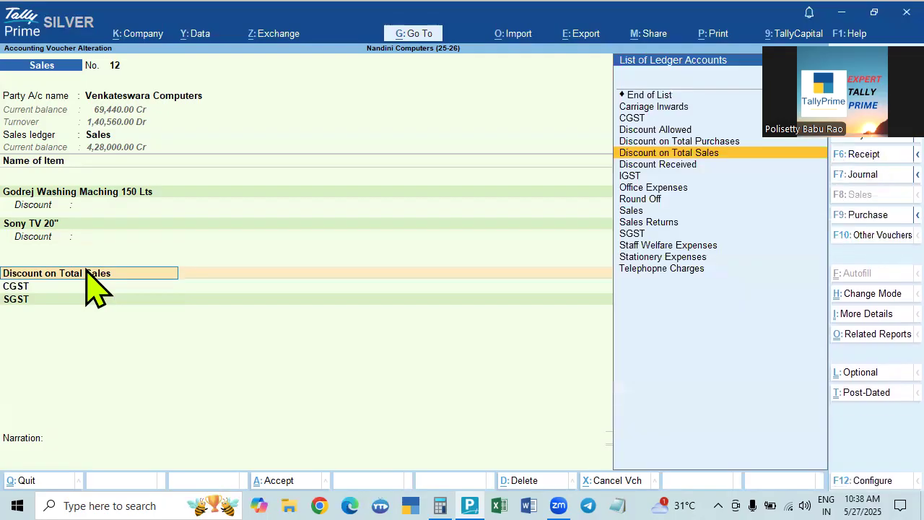
pyautogui.hotkey('ctrl', 'Return')
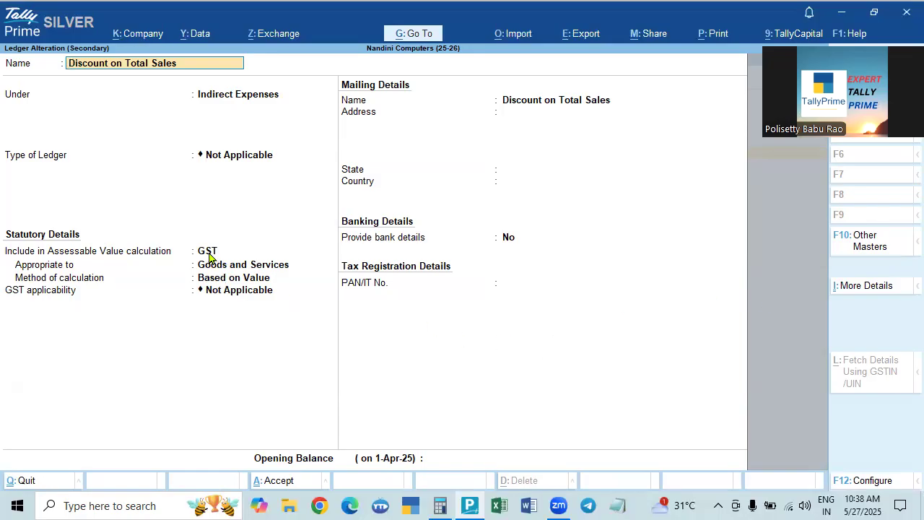
pyautogui.hotkey('ctrl', 'a')
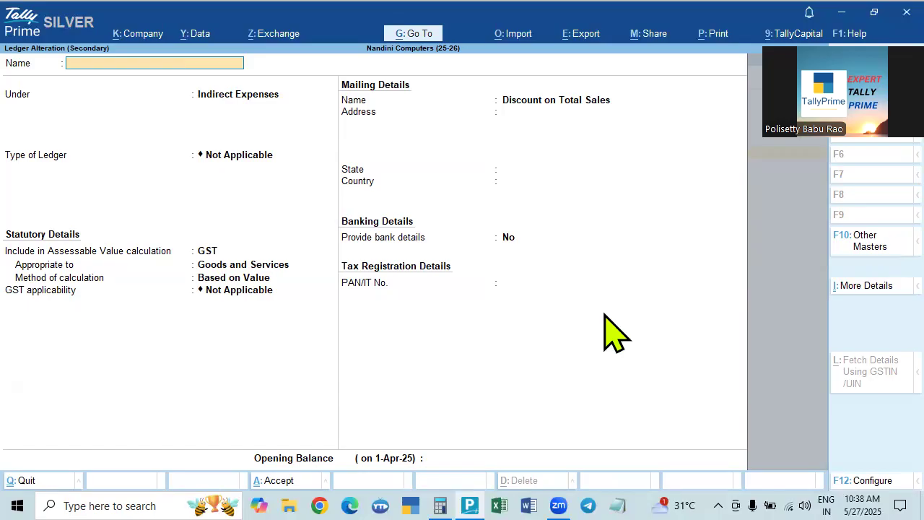
# - Return to the Venkateswara Computers sales voucher, keep its item, discount and tax lines, and save it
pyautogui.press('Return')
pyautogui.press('Return')
pyautogui.press('Return')
pyautogui.press('Return')
pyautogui.press('Return')
pyautogui.press('Return')
pyautogui.press('Return')
pyautogui.press('Return')
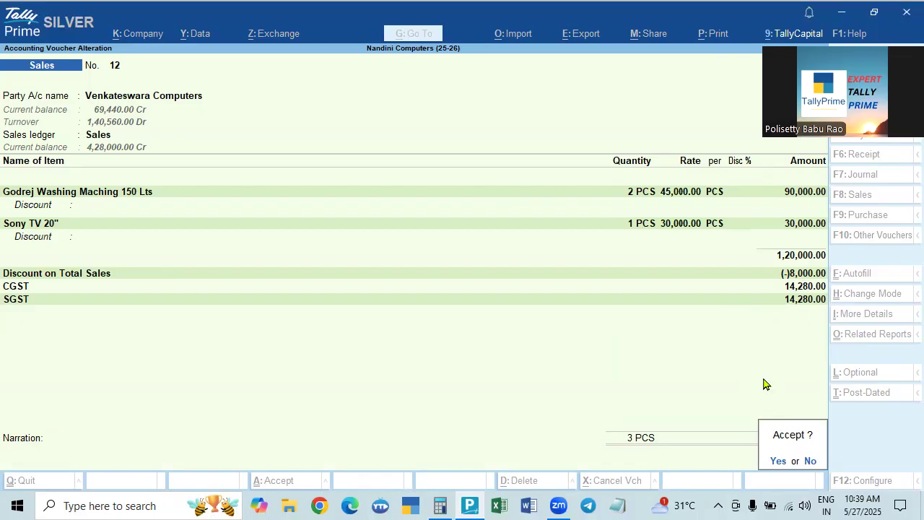
pyautogui.press('y')
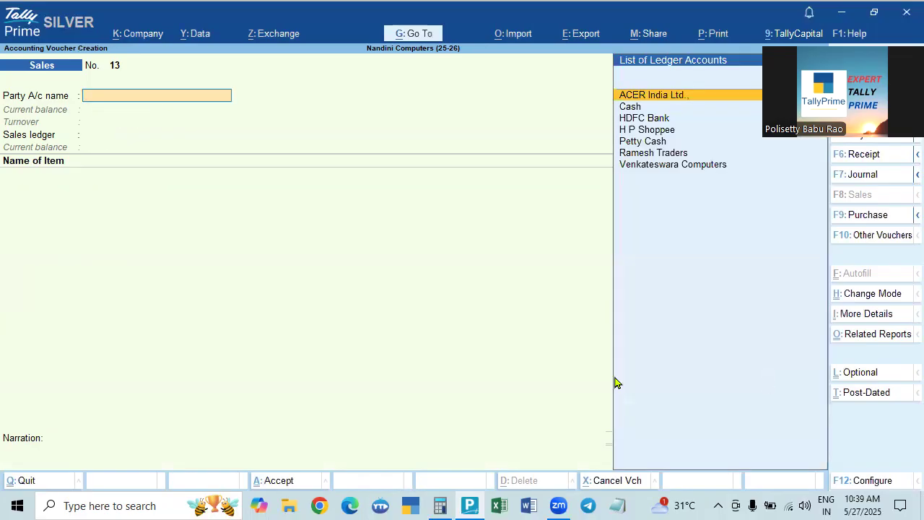